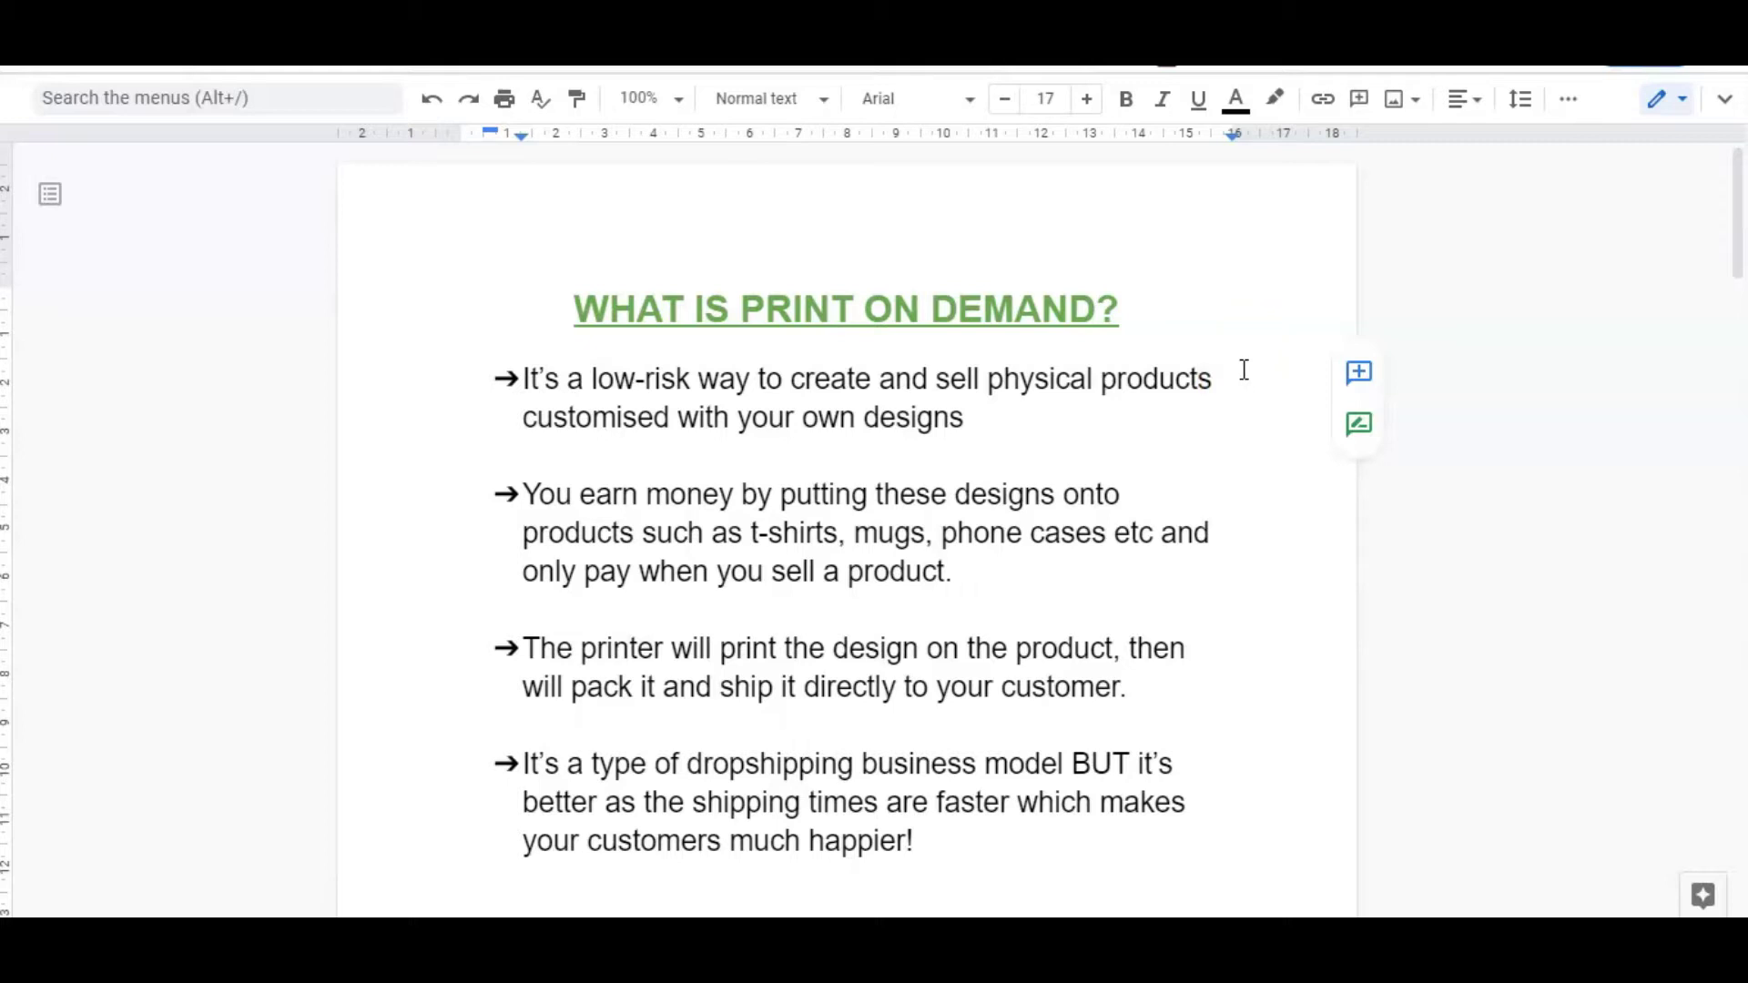
click(1244, 379)
click(1245, 378)
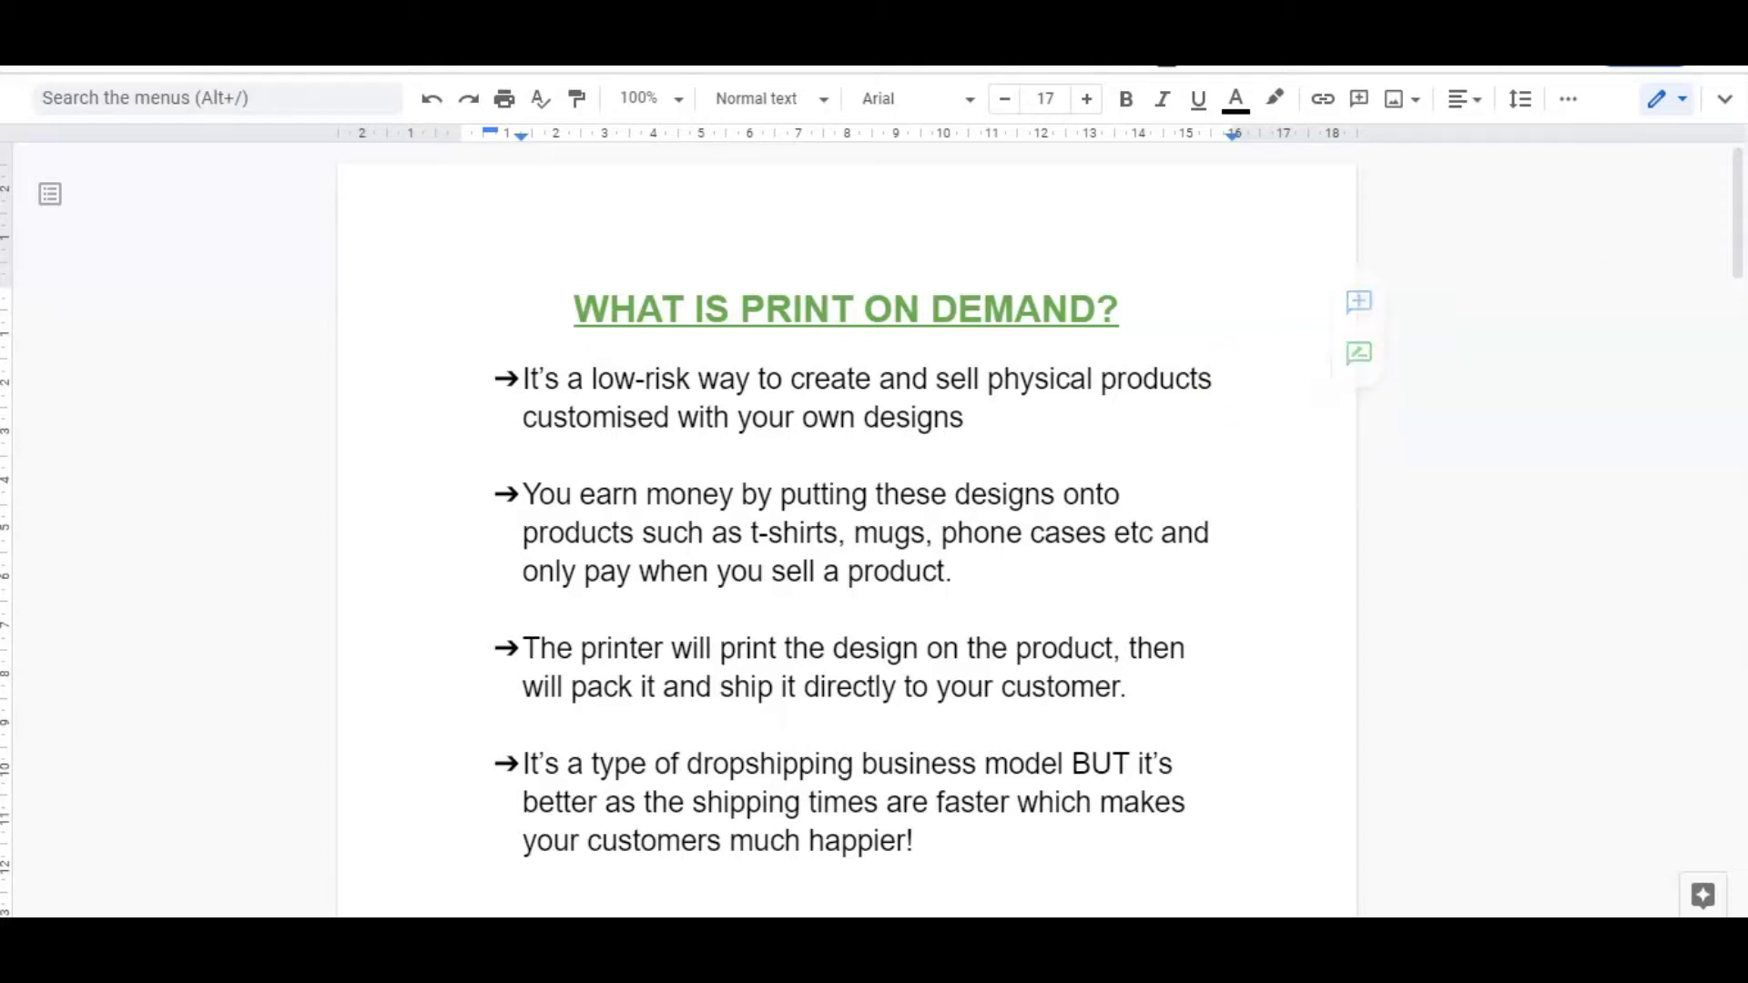
click(1044, 314)
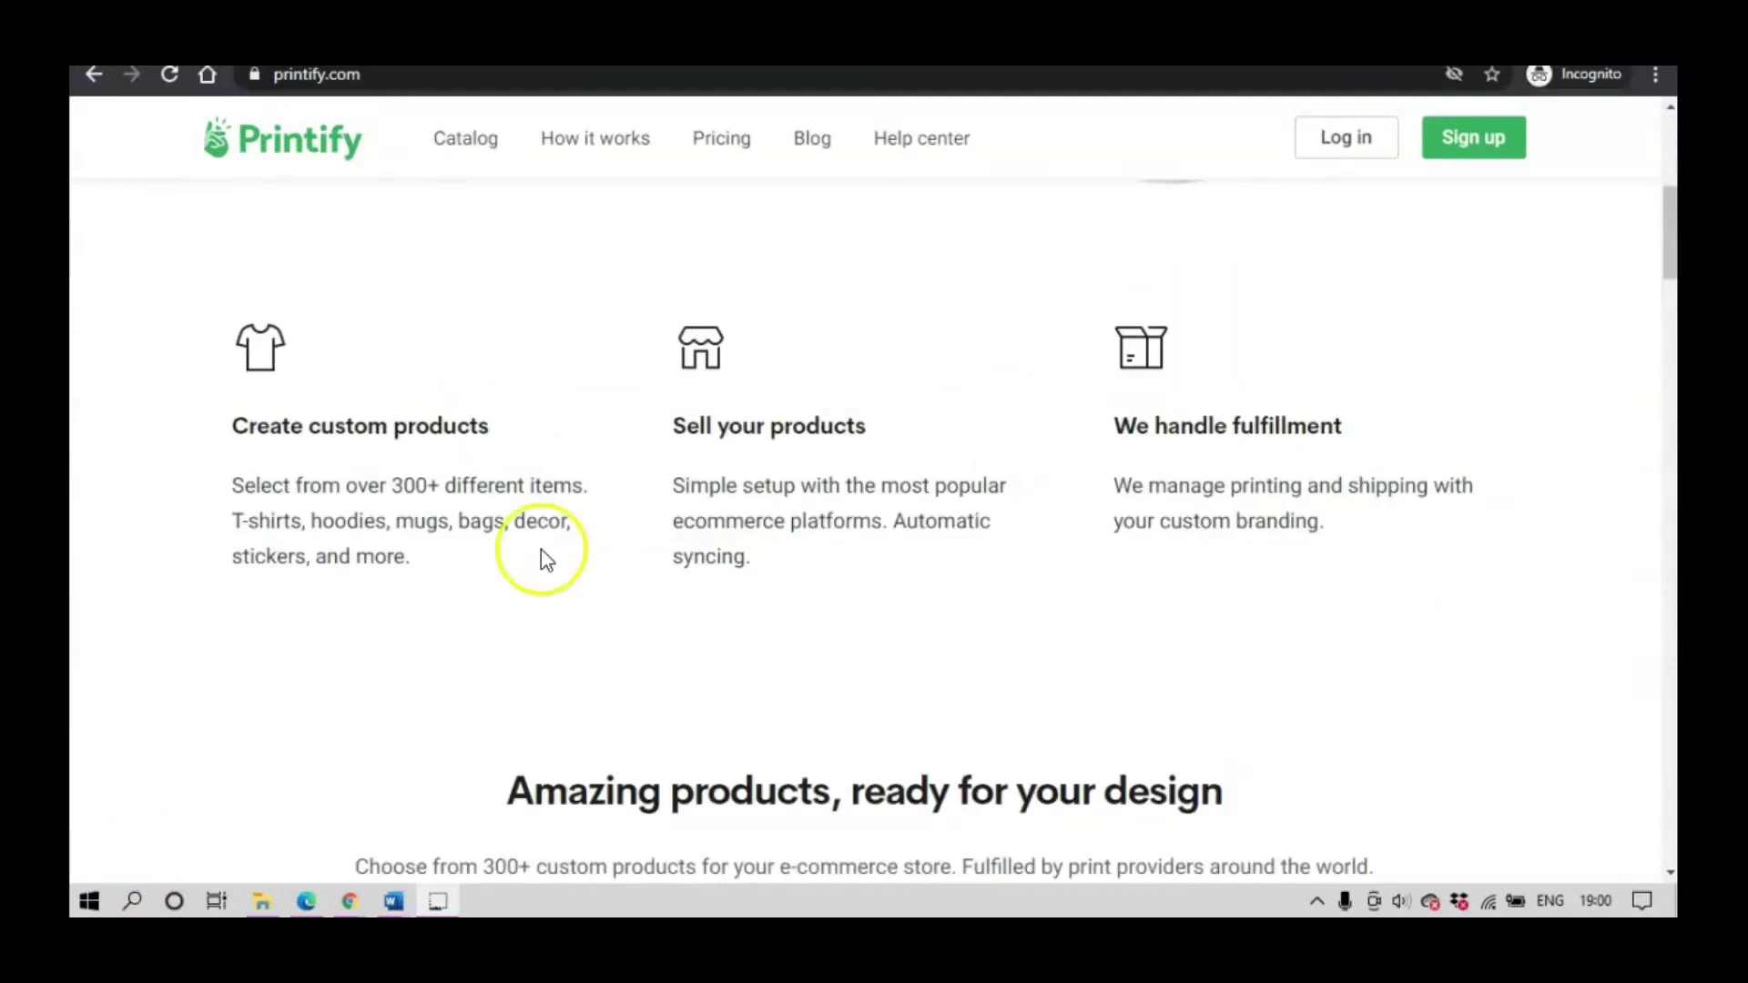
Highlight the homepage's key points on selecting from over 300 items, selling your products and fulfillment handling, and clear the selection.
drag(232, 487, 583, 494)
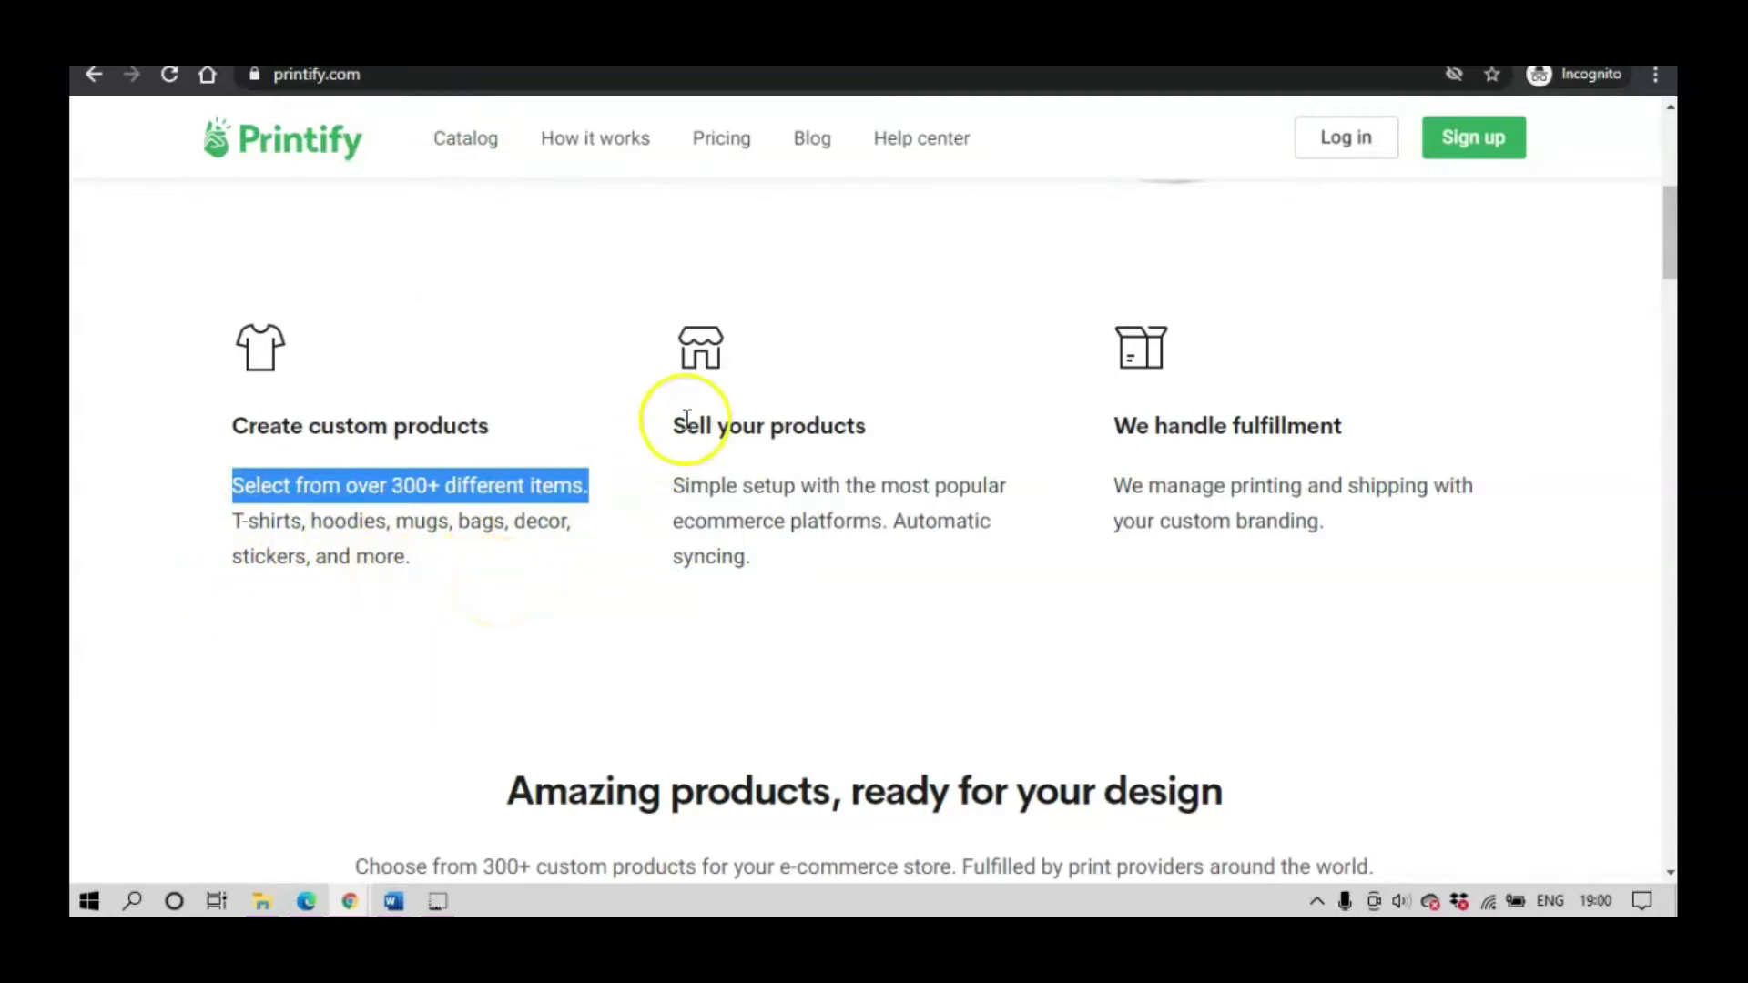
drag(672, 428, 941, 445)
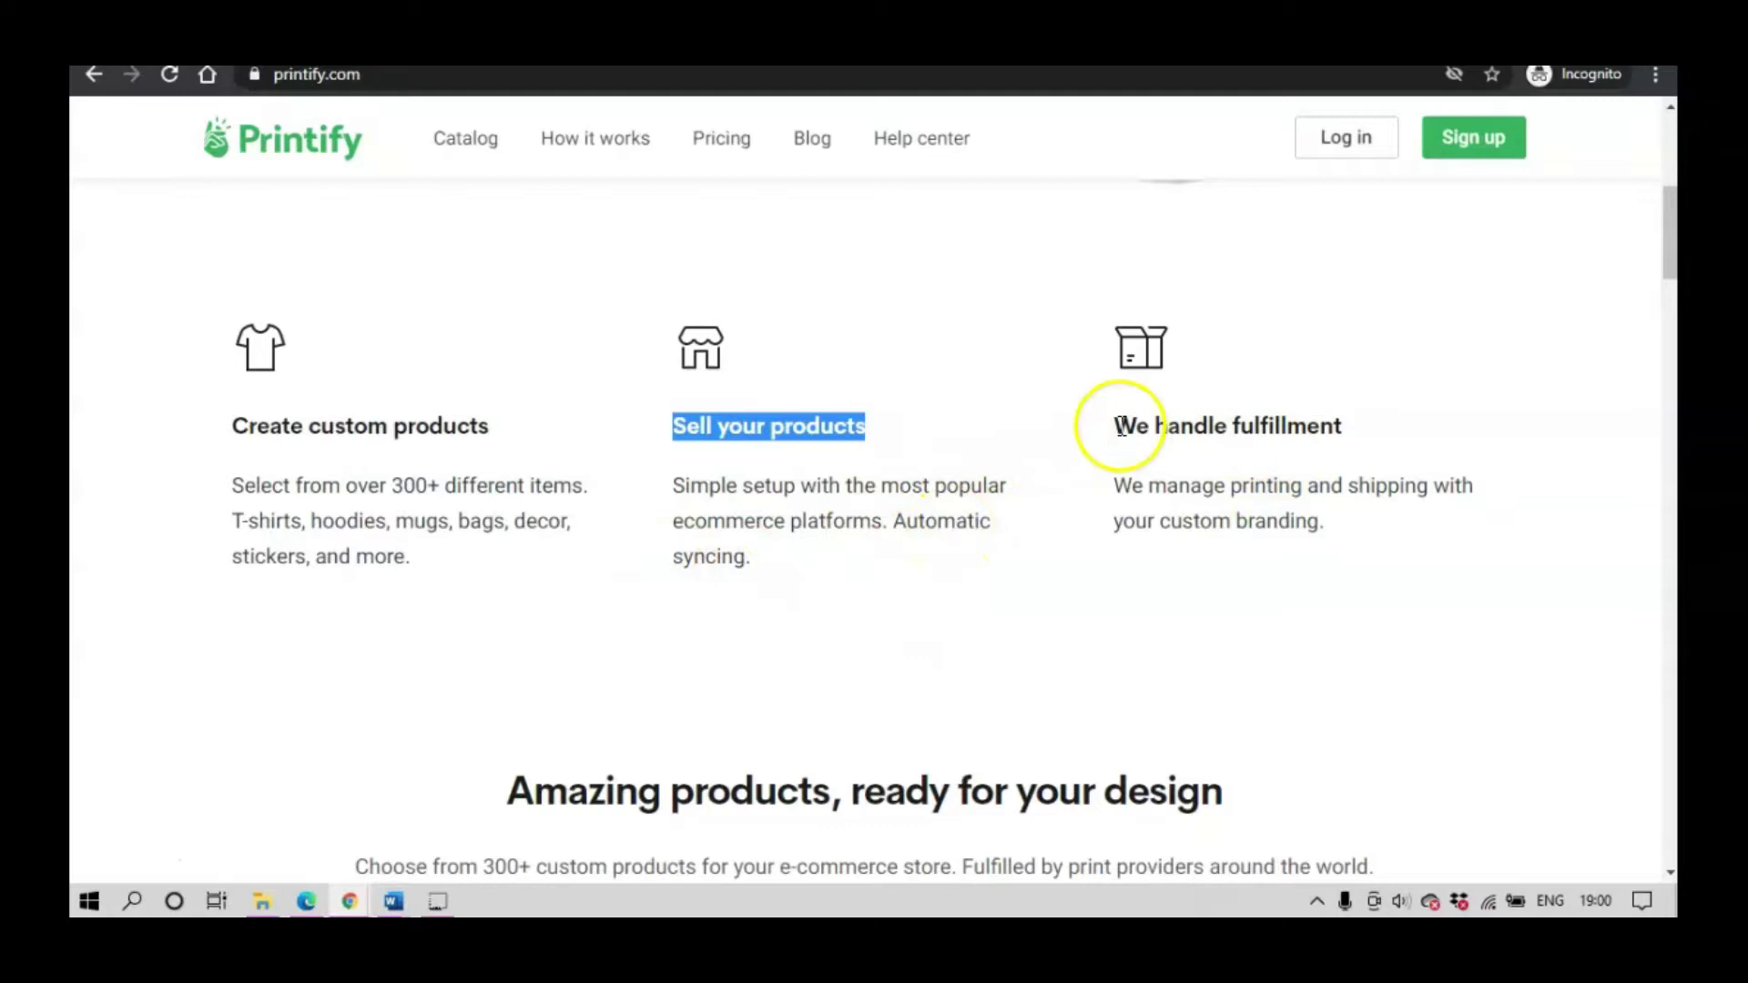
drag(1114, 424, 1384, 435)
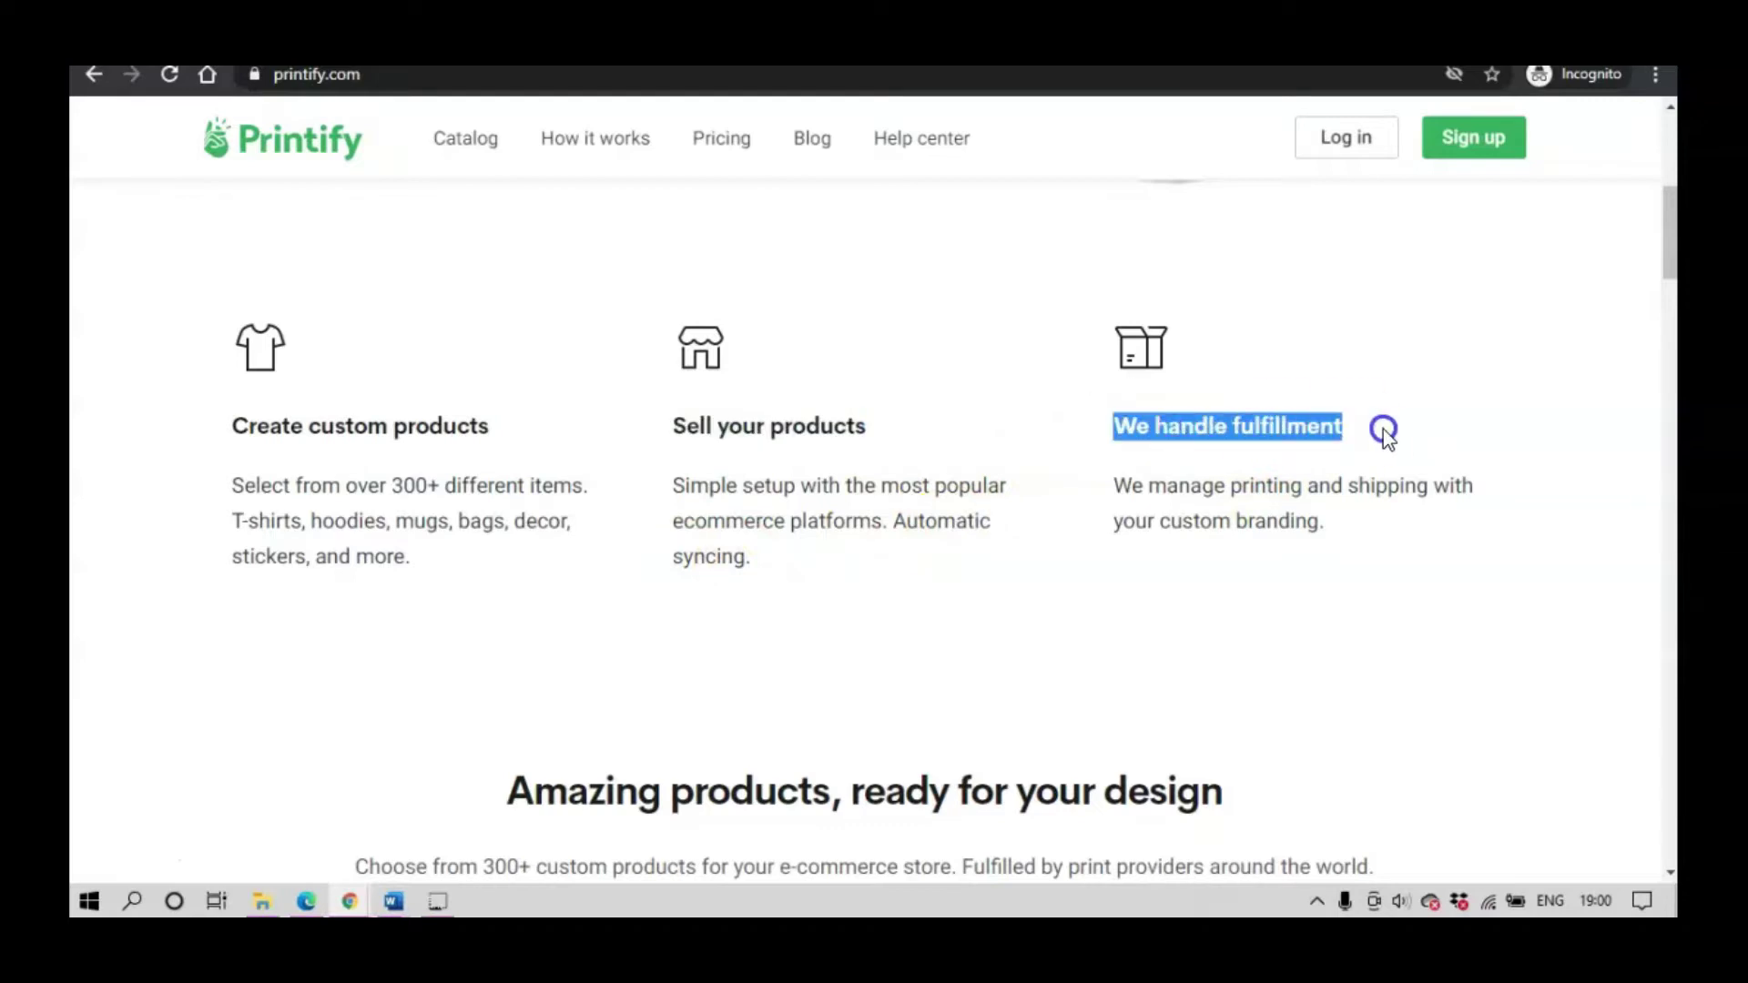
click(1332, 530)
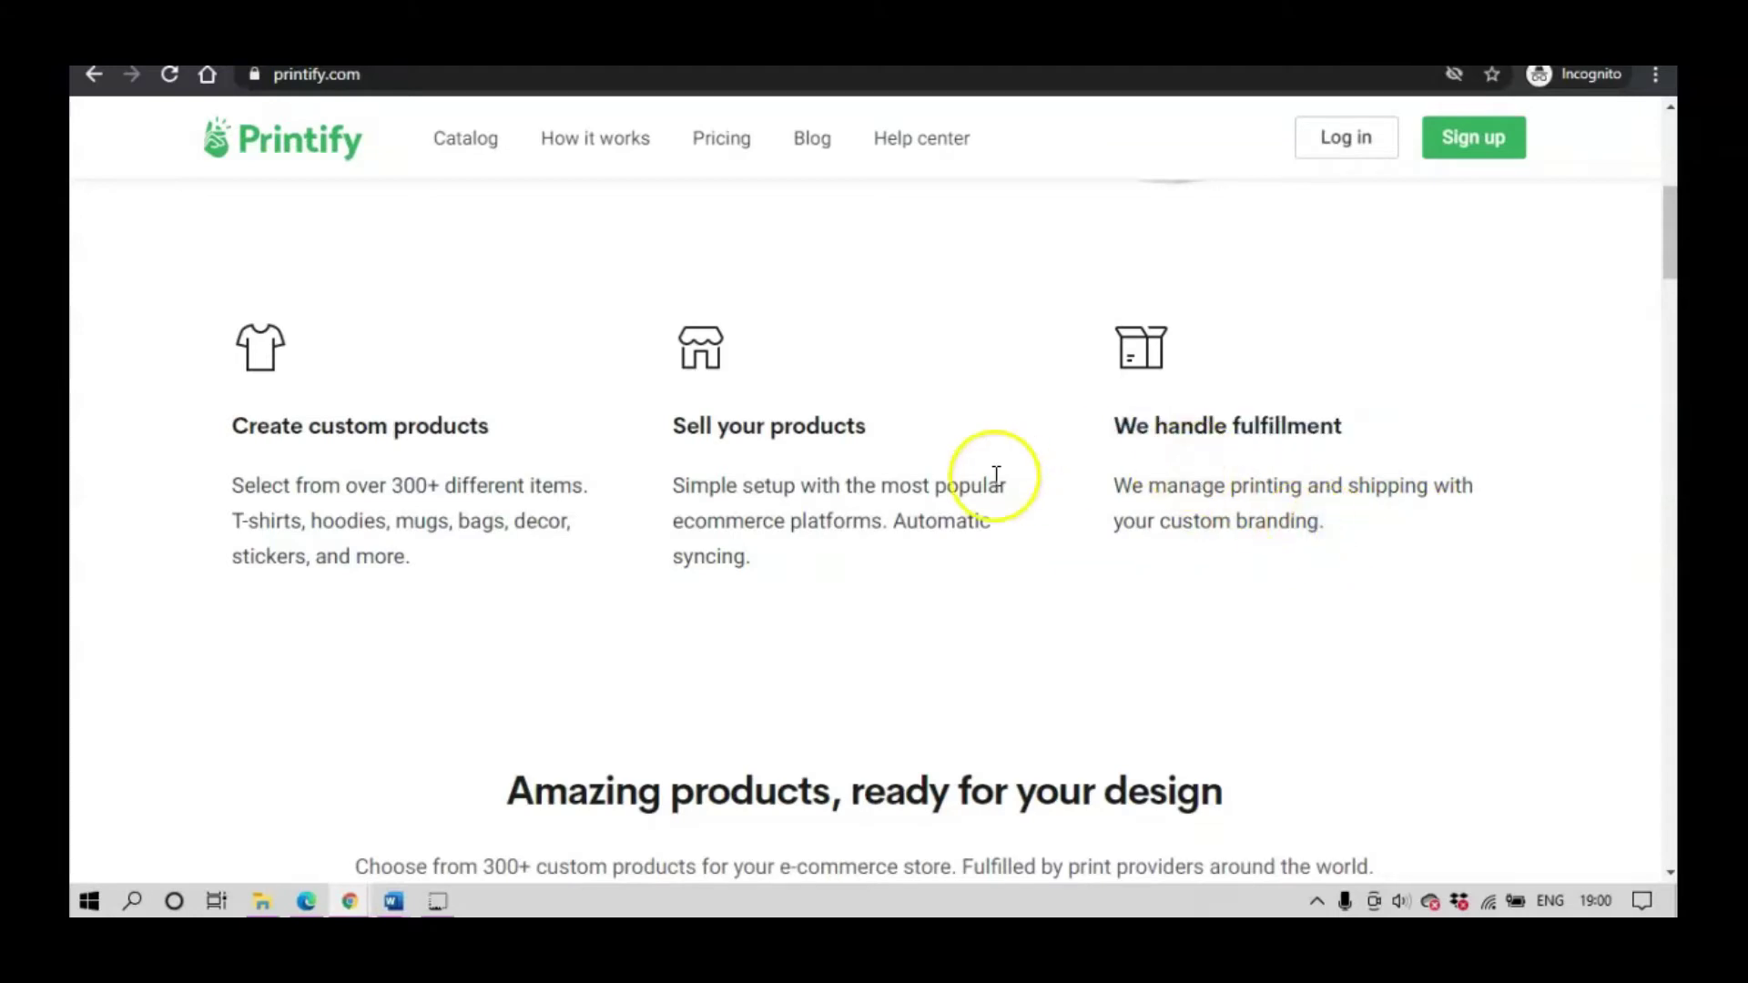
Open the product catalog and browse the men's T-shirts and hoodies with their prices and print providers.
click(465, 146)
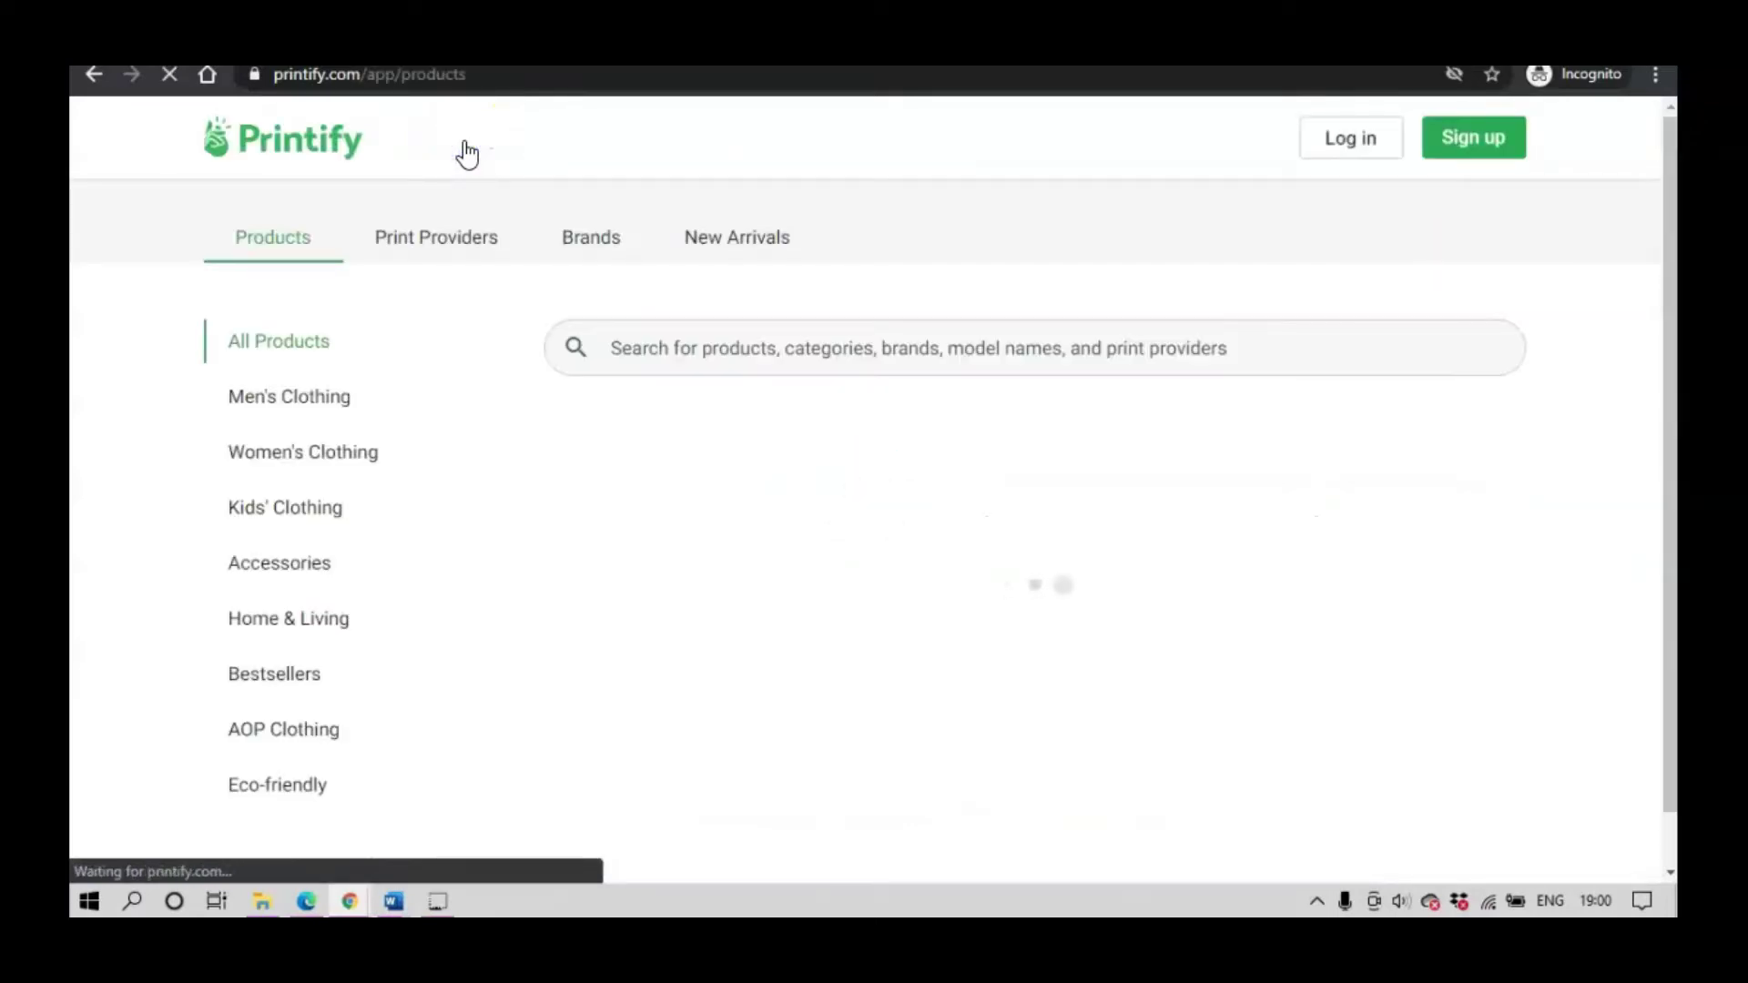
mouse_move(465, 143)
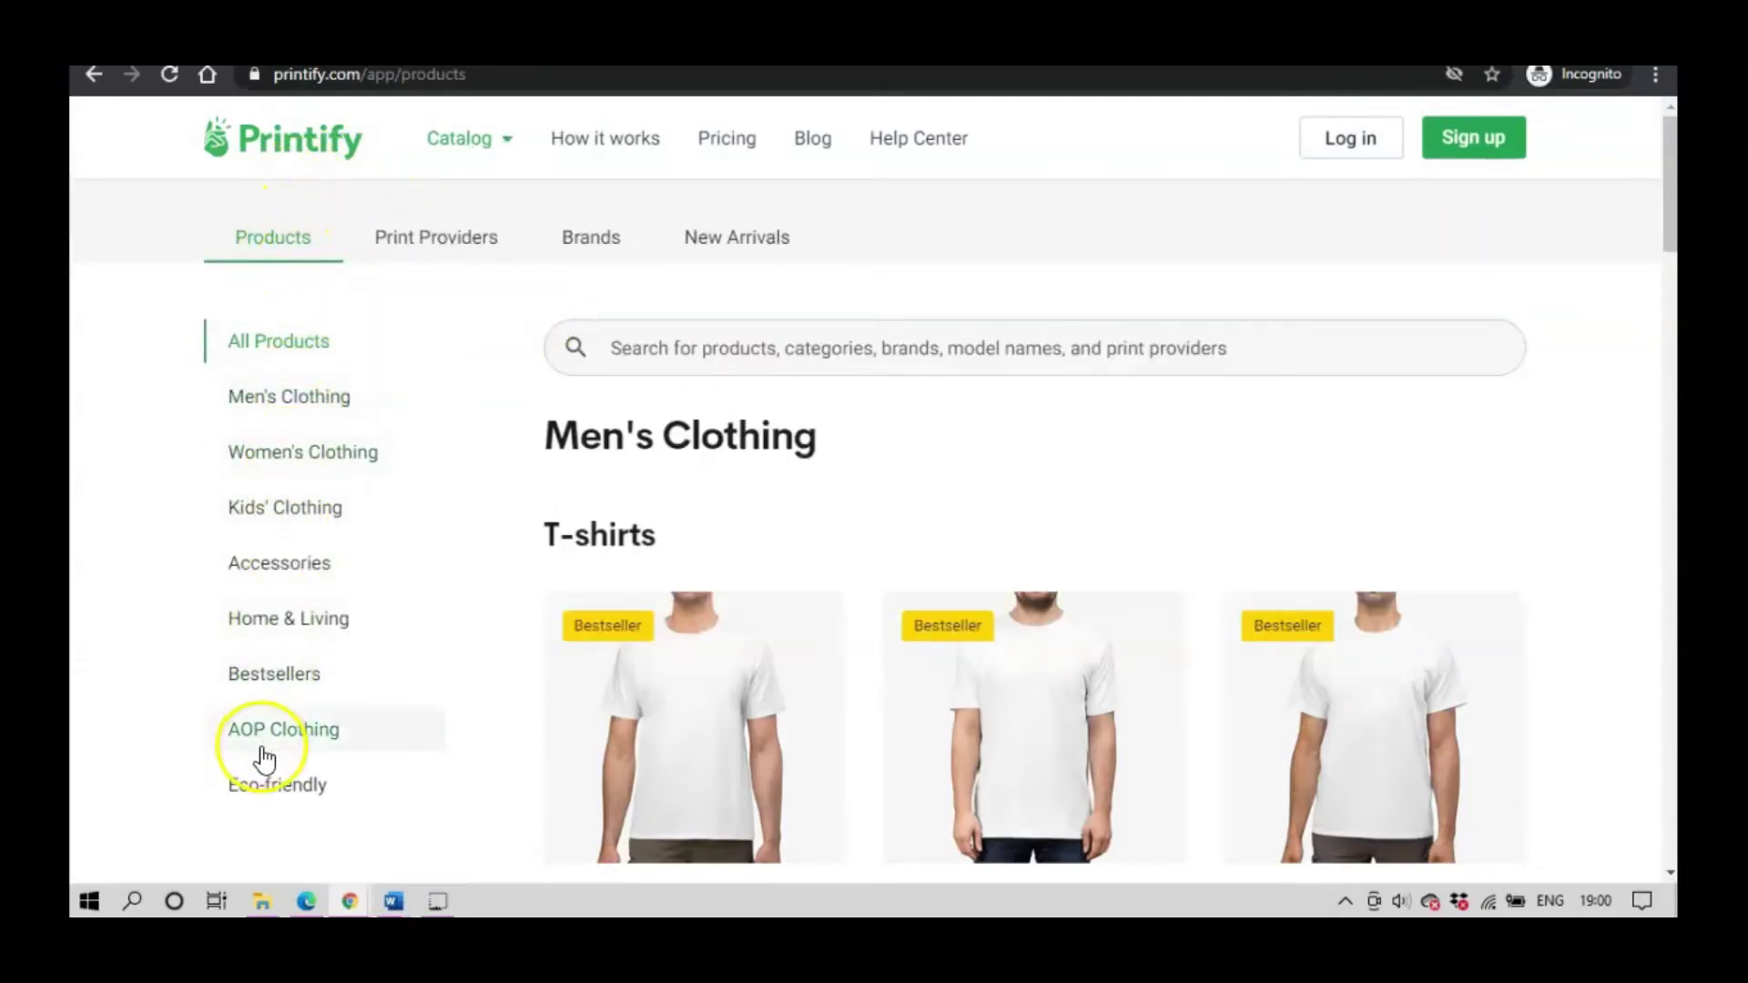
scroll(305, 560, down, 3)
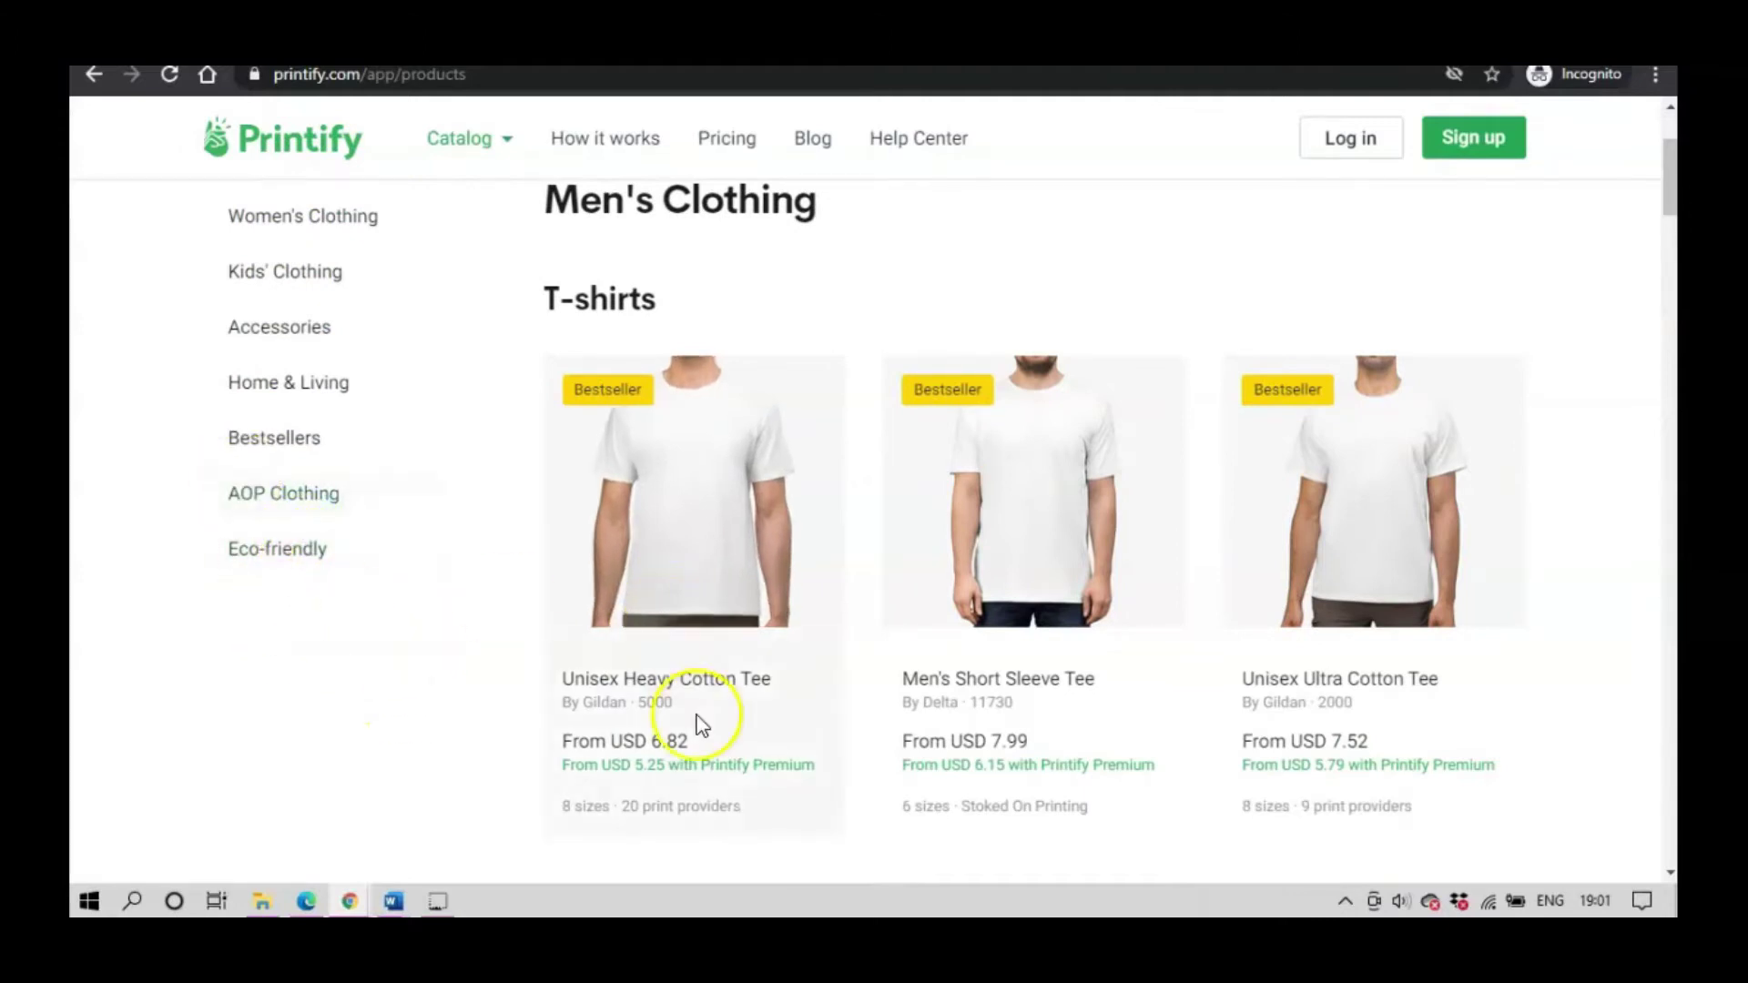
scroll(872, 482, down, 3)
scroll(877, 492, down, 10)
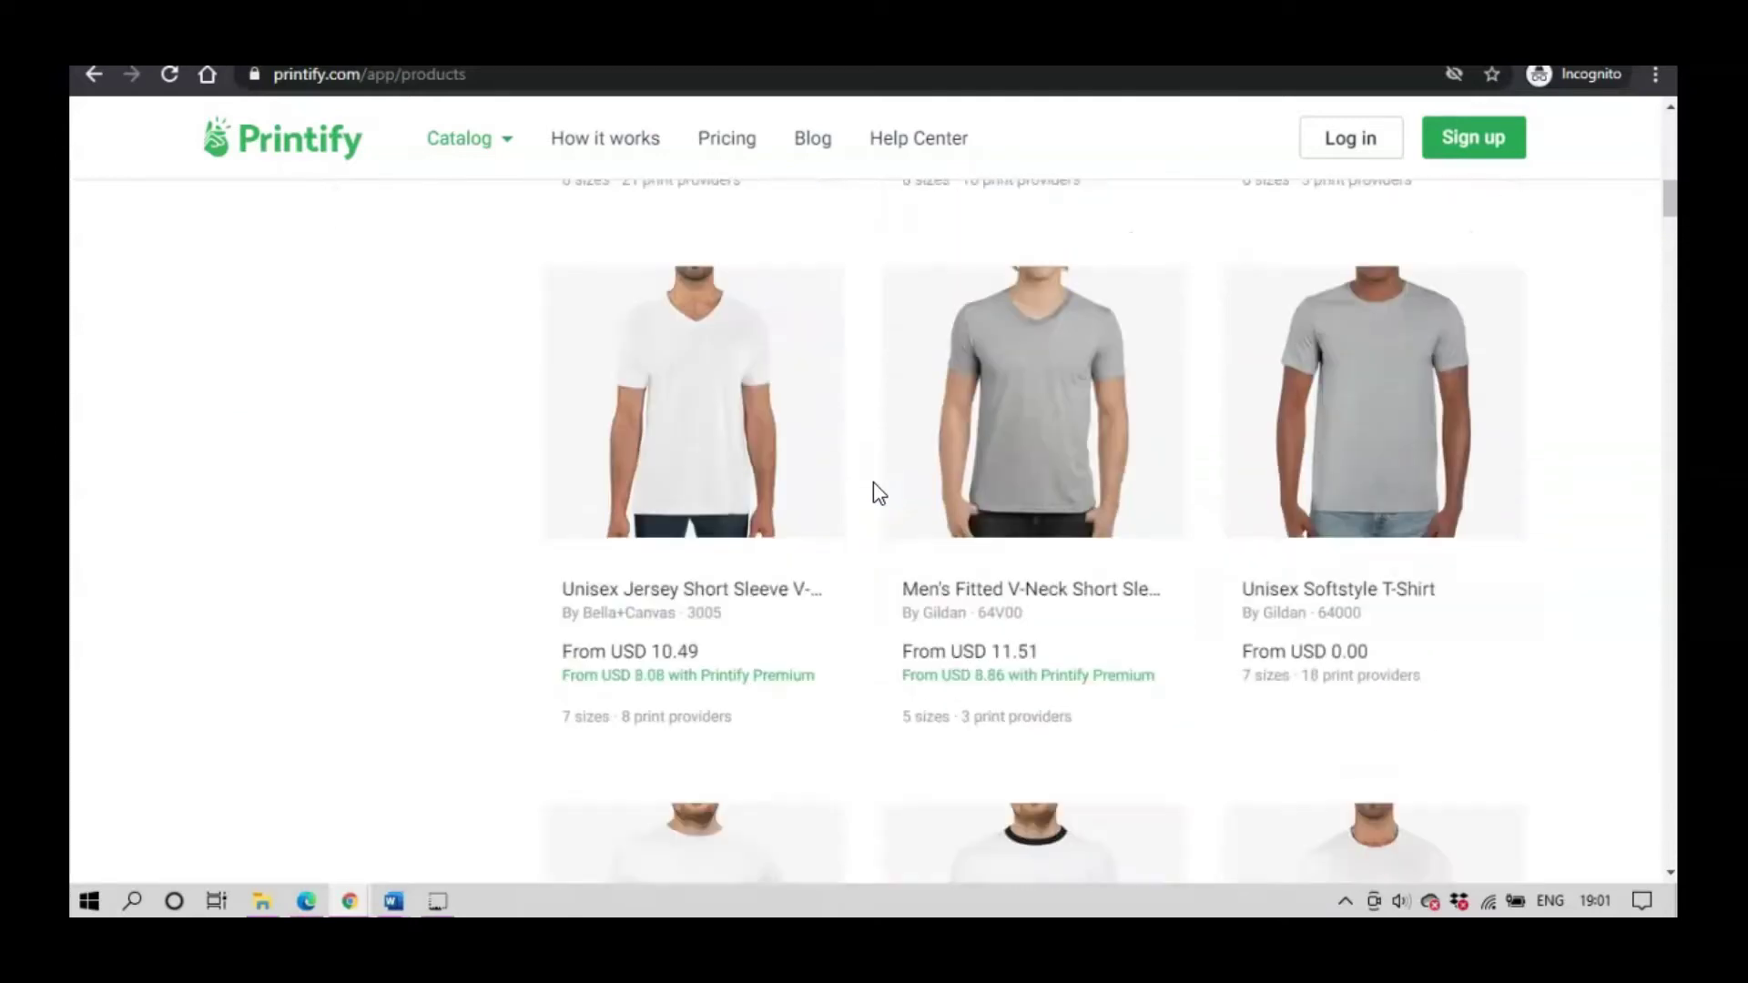
scroll(877, 492, down, 20)
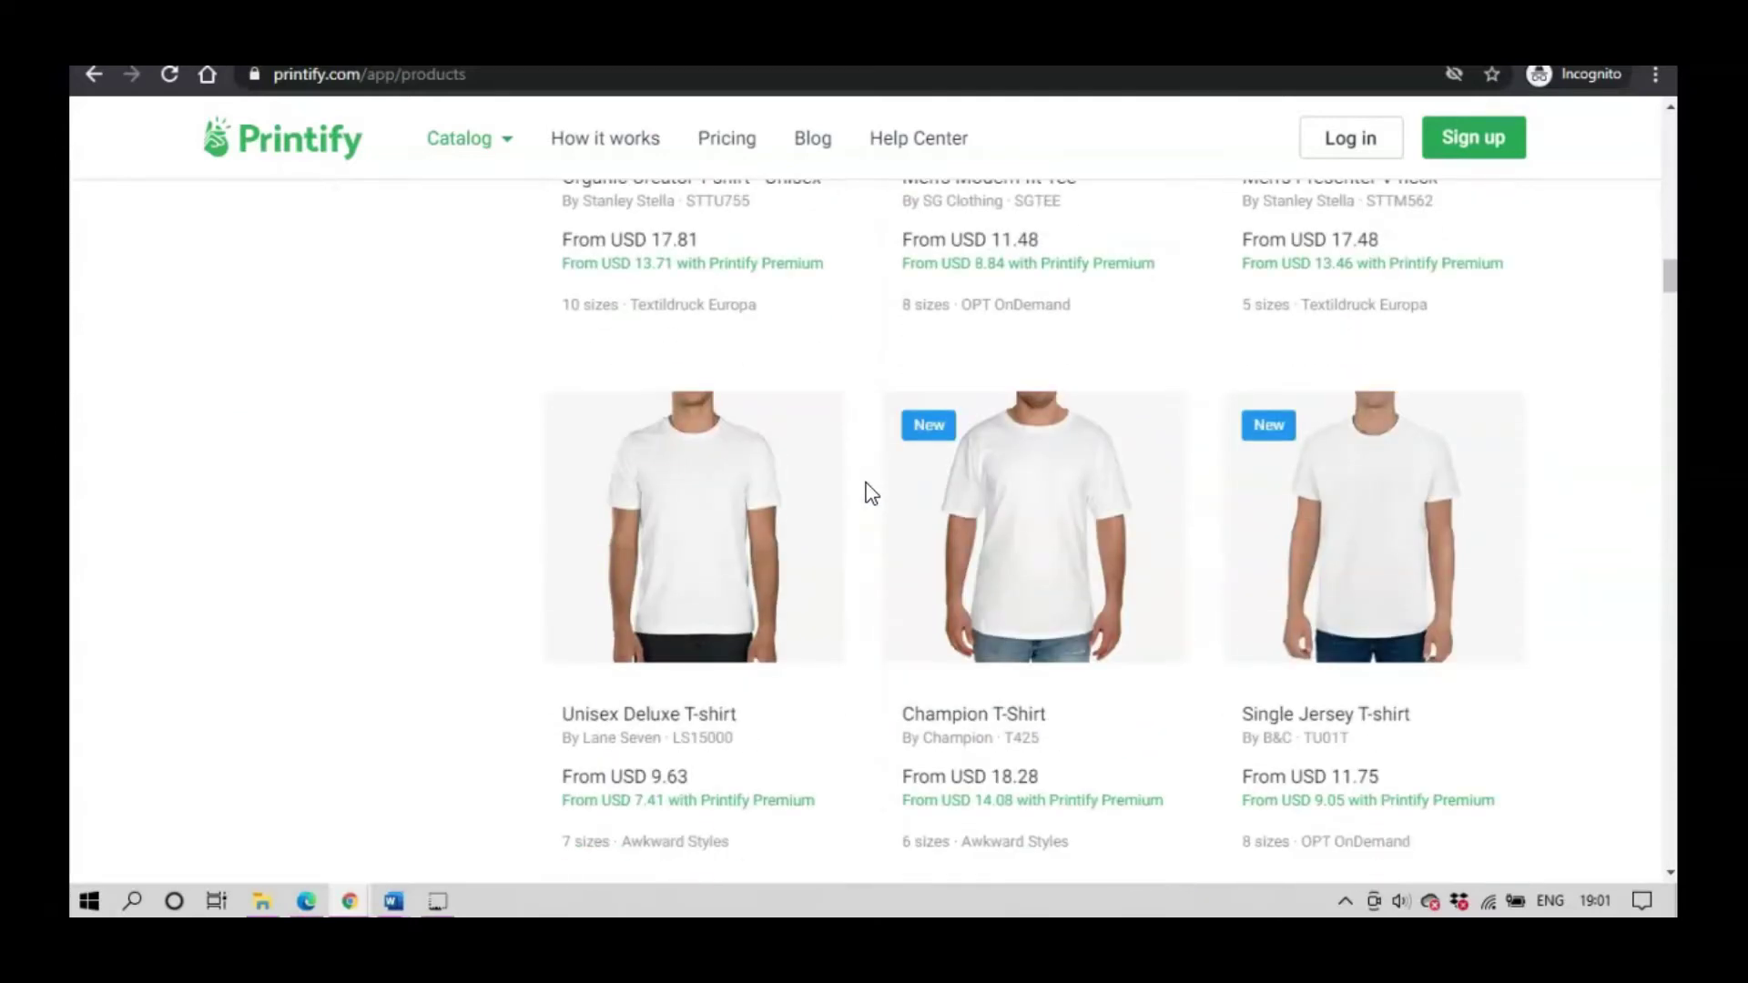
scroll(865, 494, down, 10)
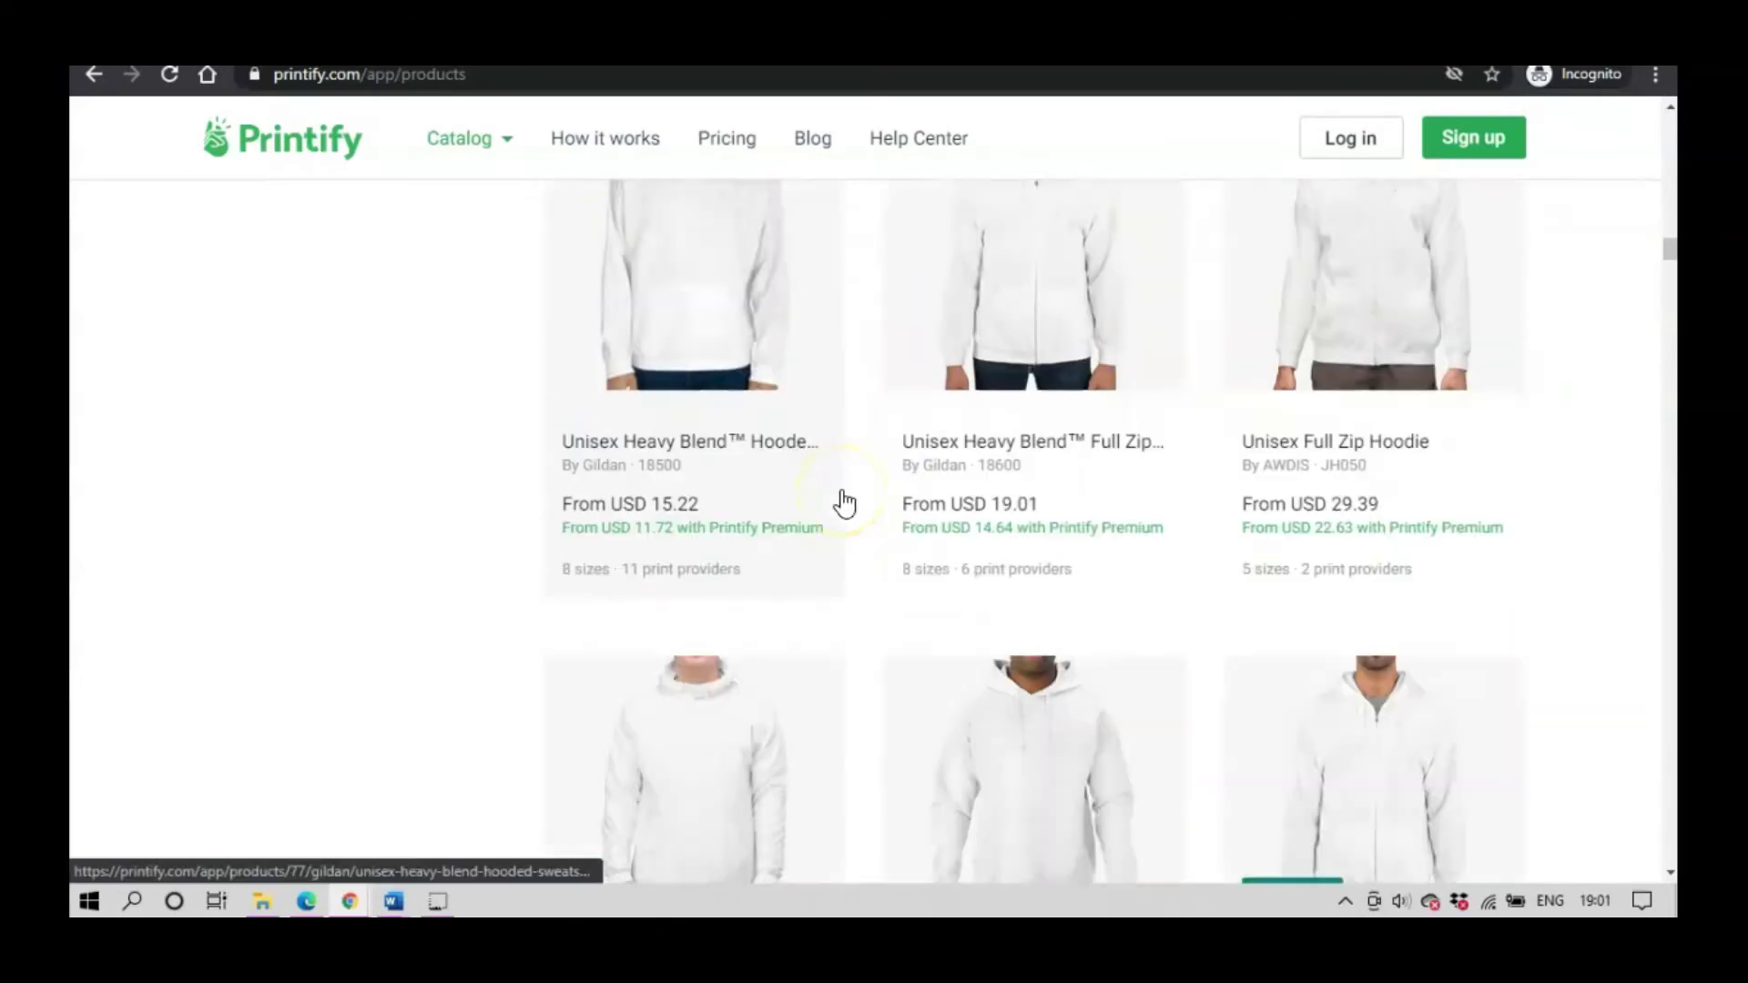
scroll(880, 444, up, 10)
scroll(880, 443, up, 10)
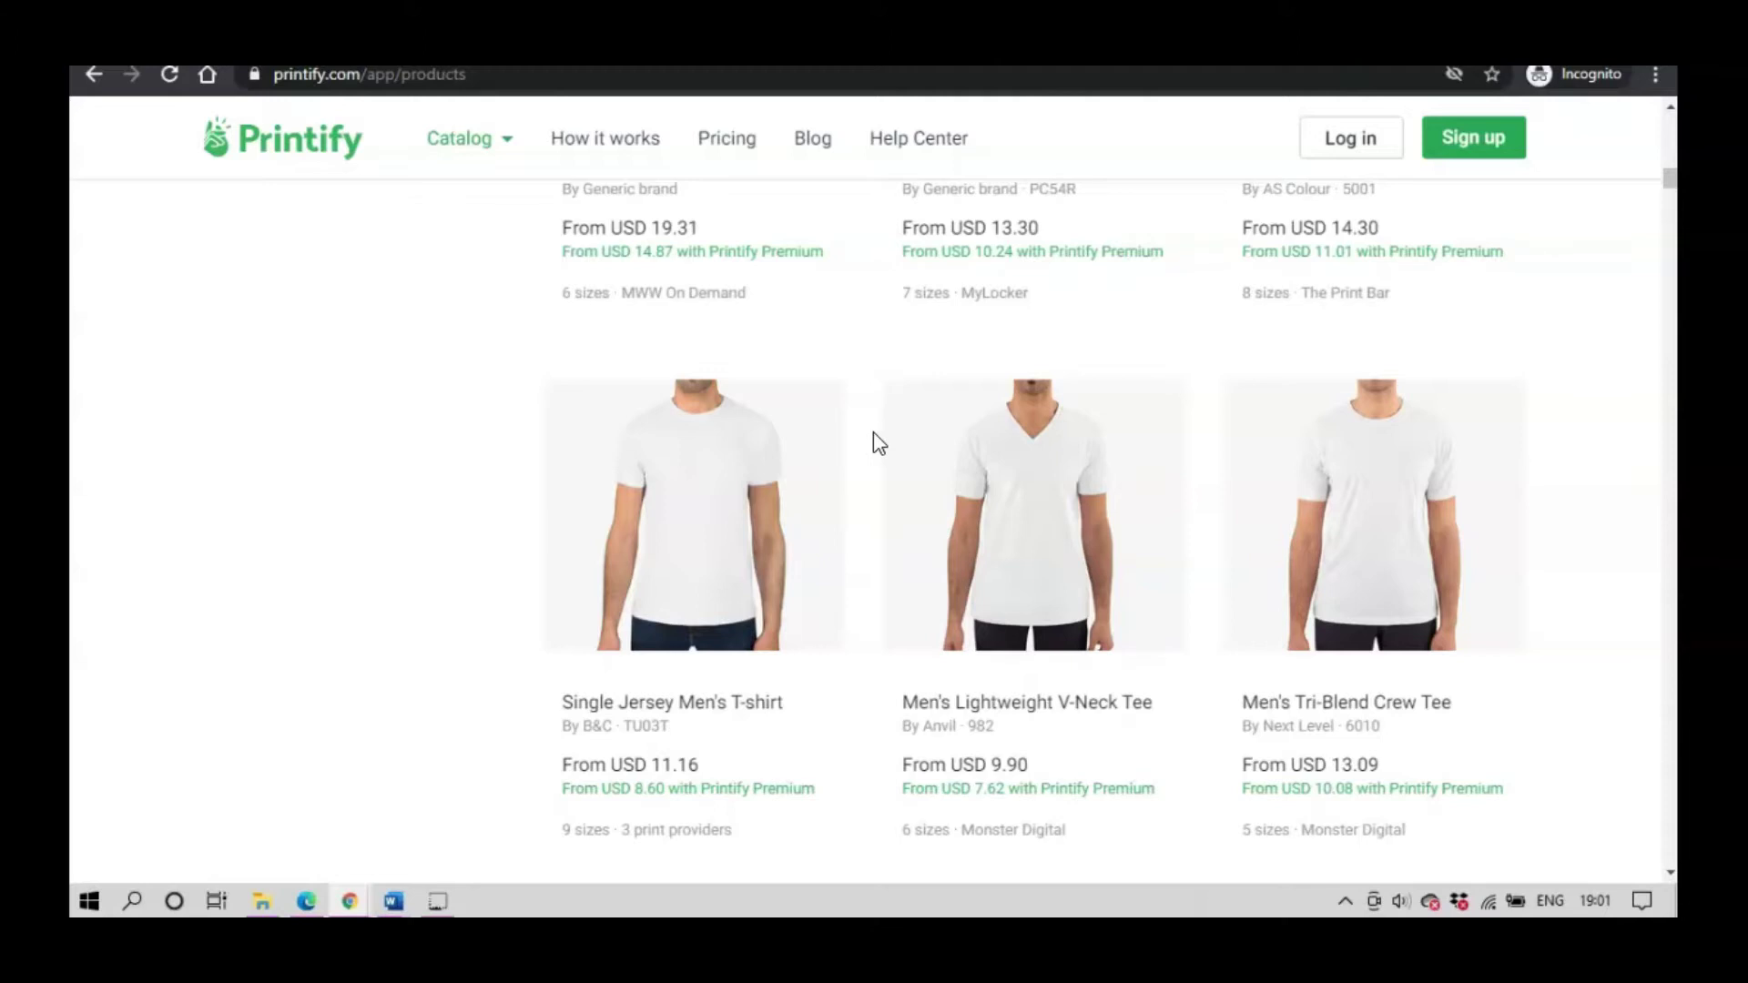
scroll(877, 443, down, 9)
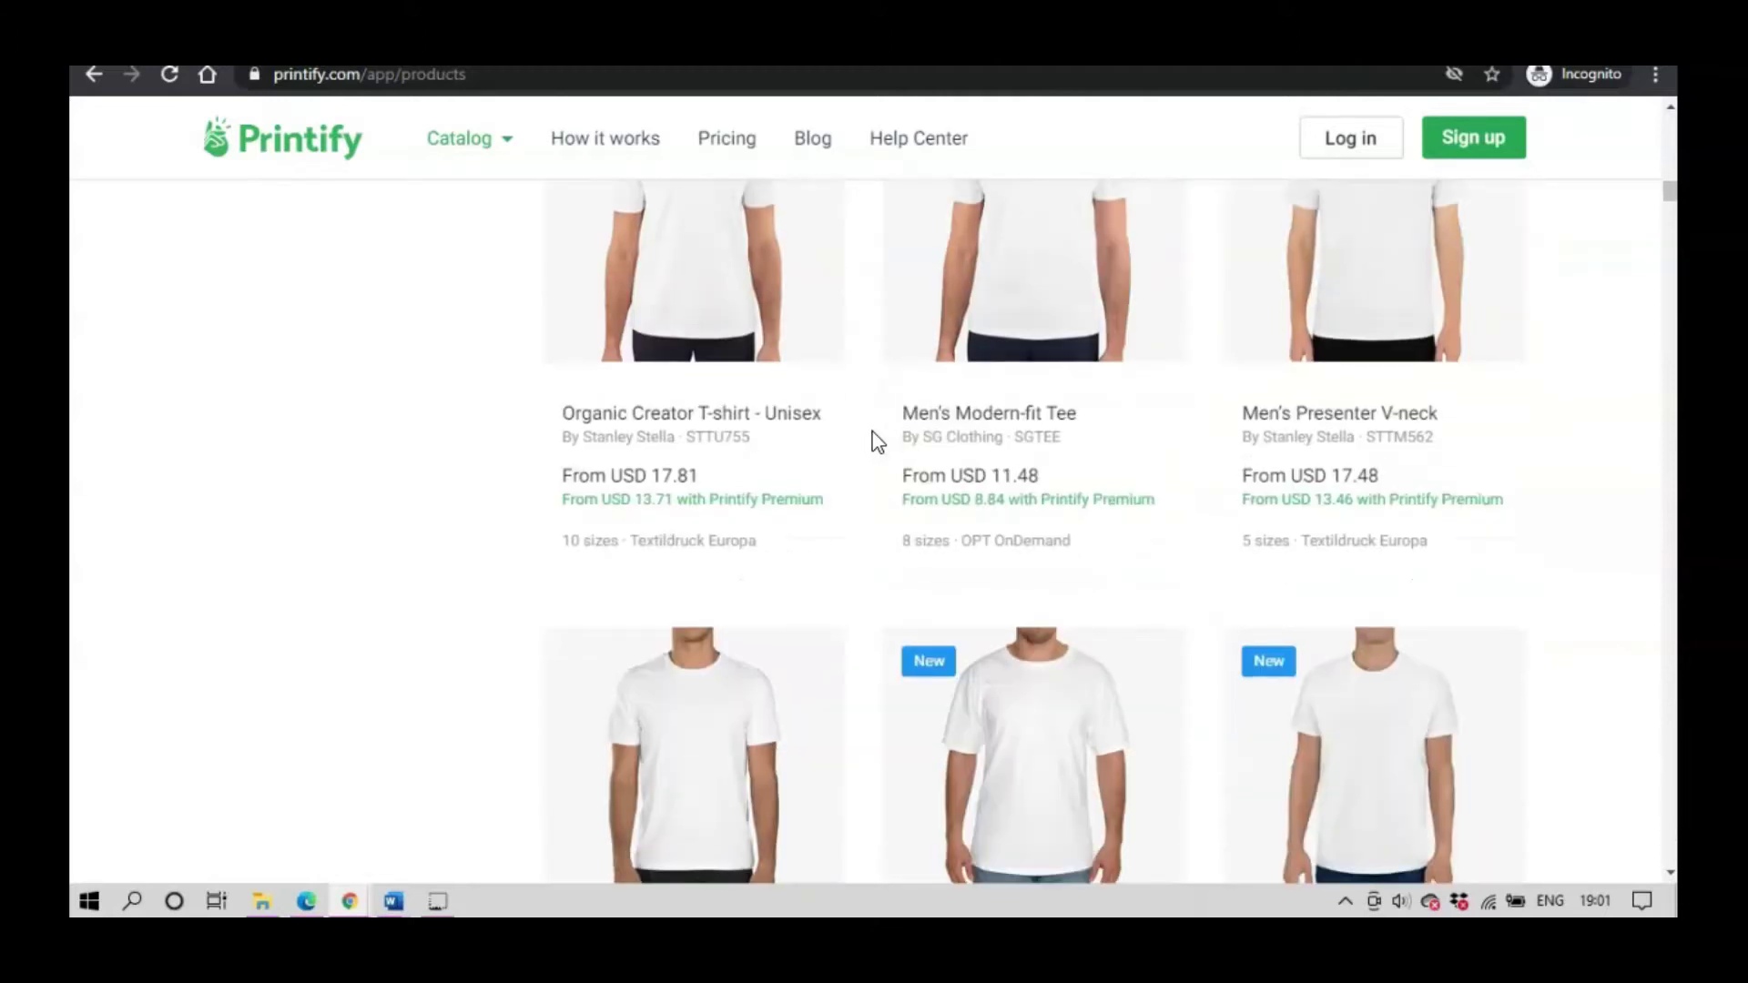
scroll(877, 444, down, 2)
scroll(877, 443, up, 8)
scroll(876, 443, up, 10)
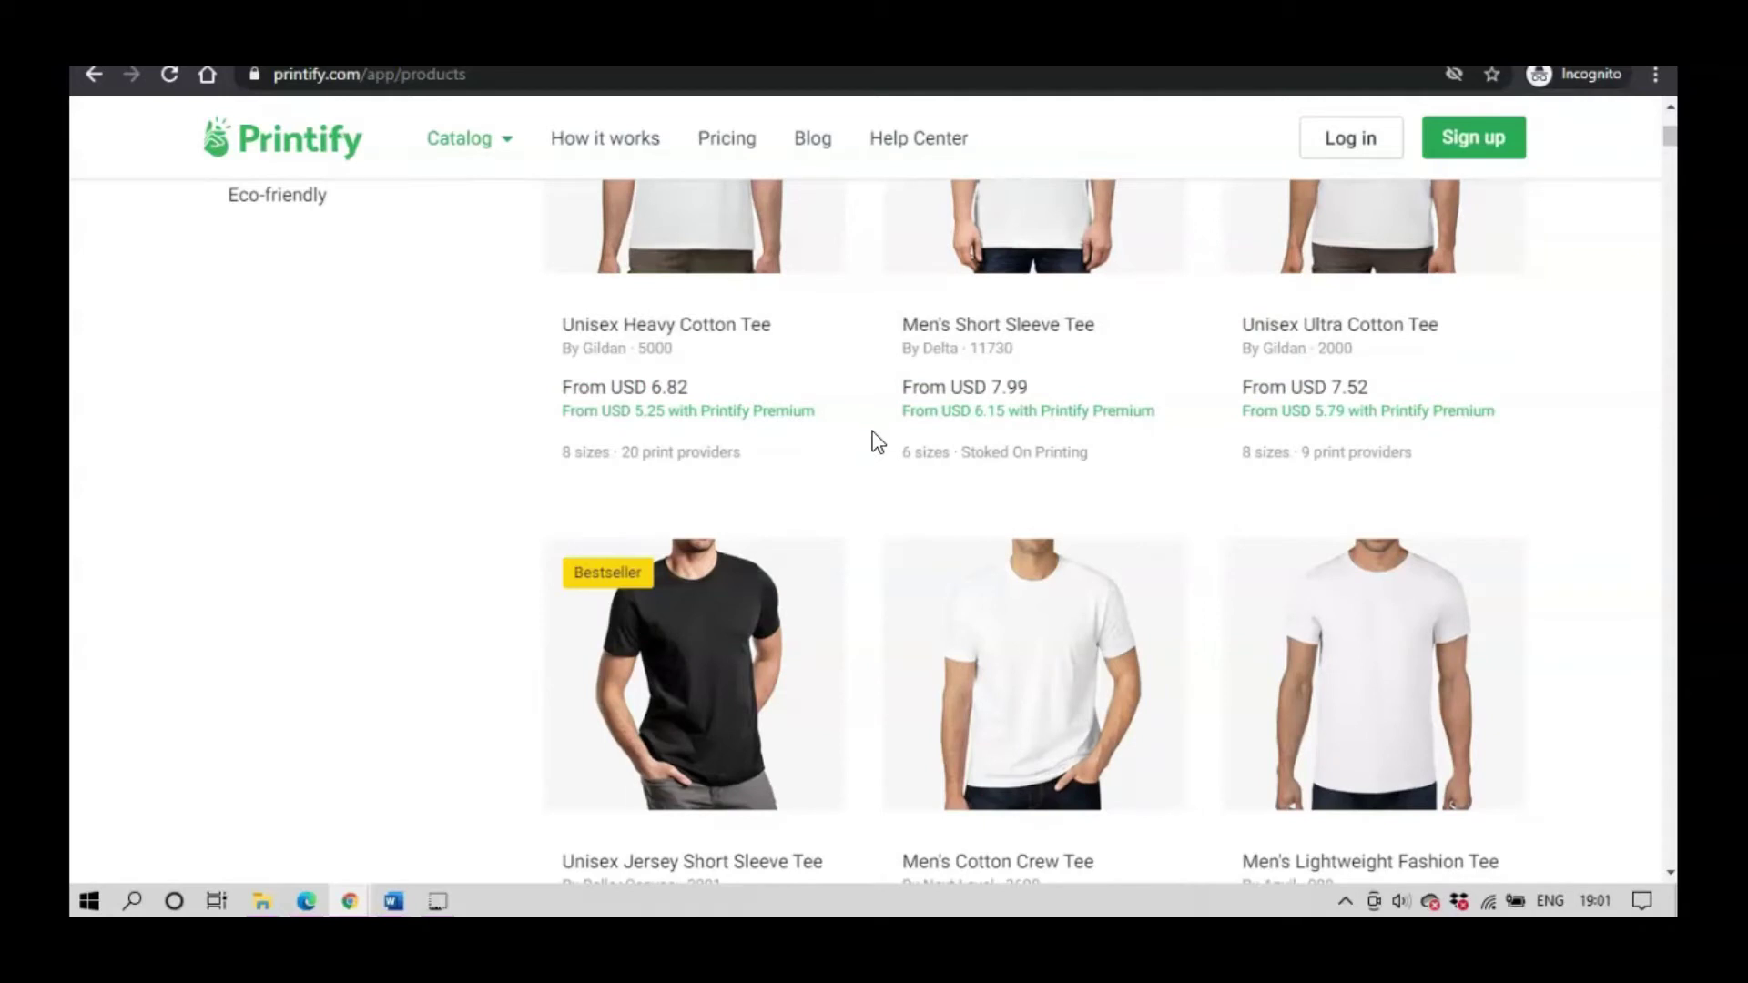
scroll(876, 443, down, 2)
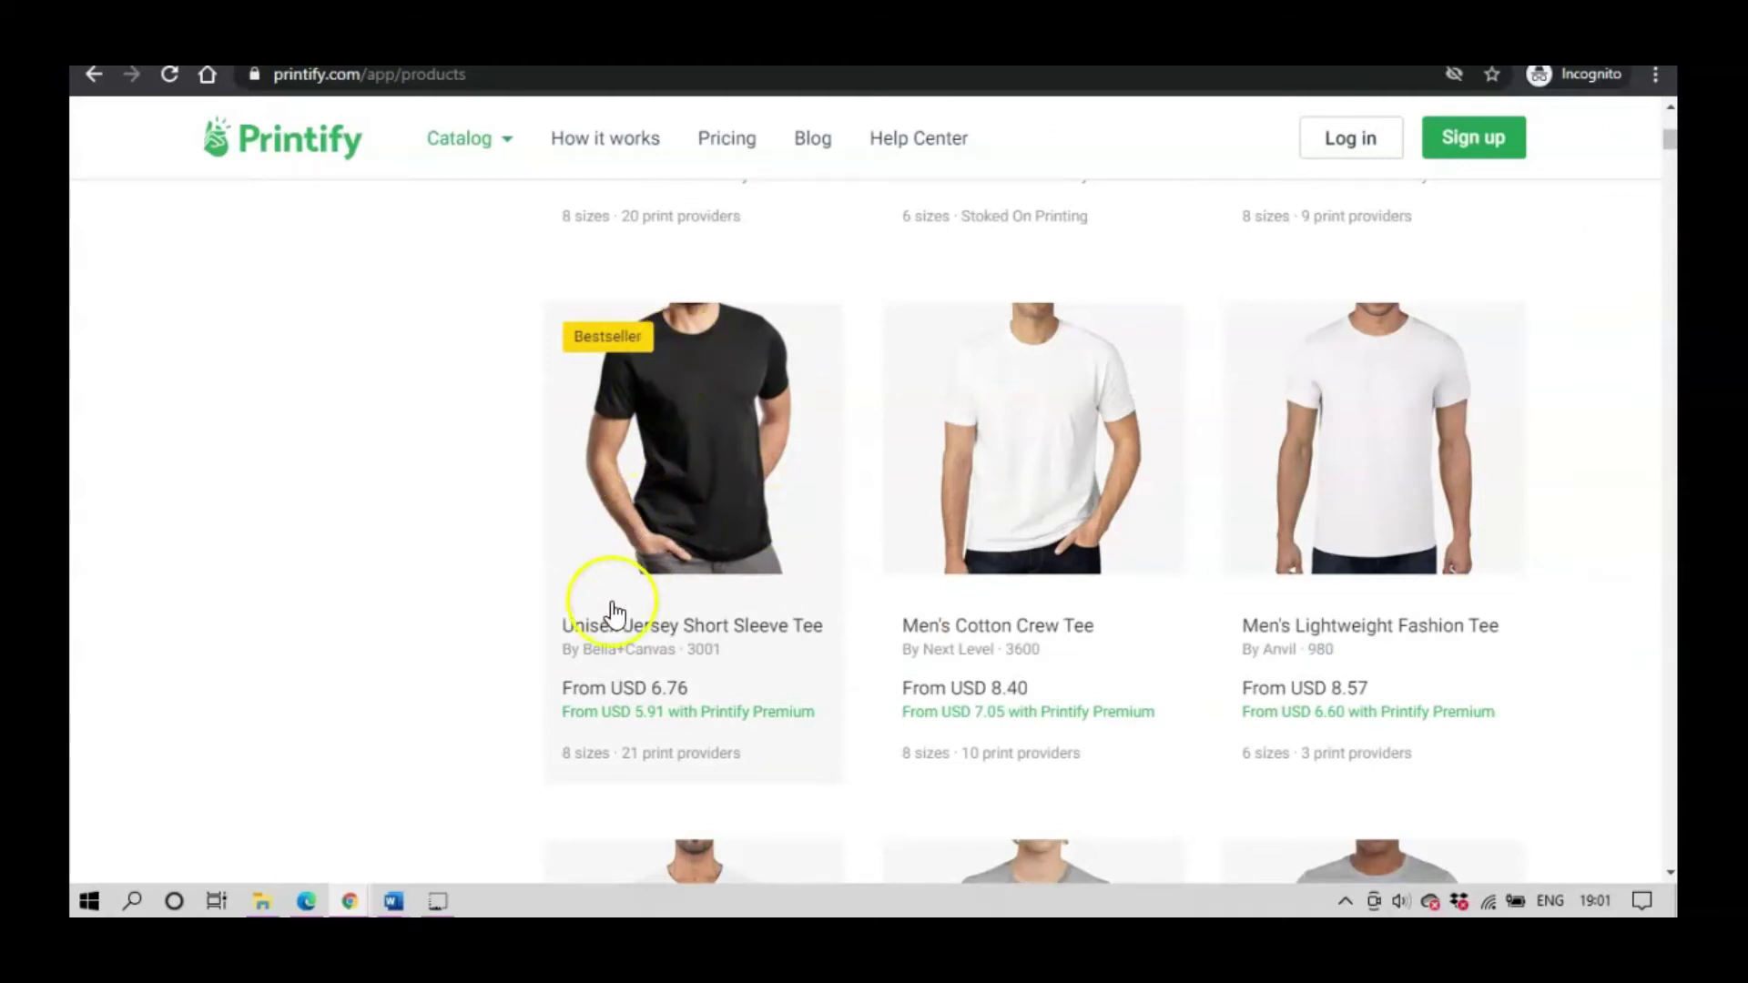
scroll(691, 485, up, 2)
scroll(690, 484, up, 5)
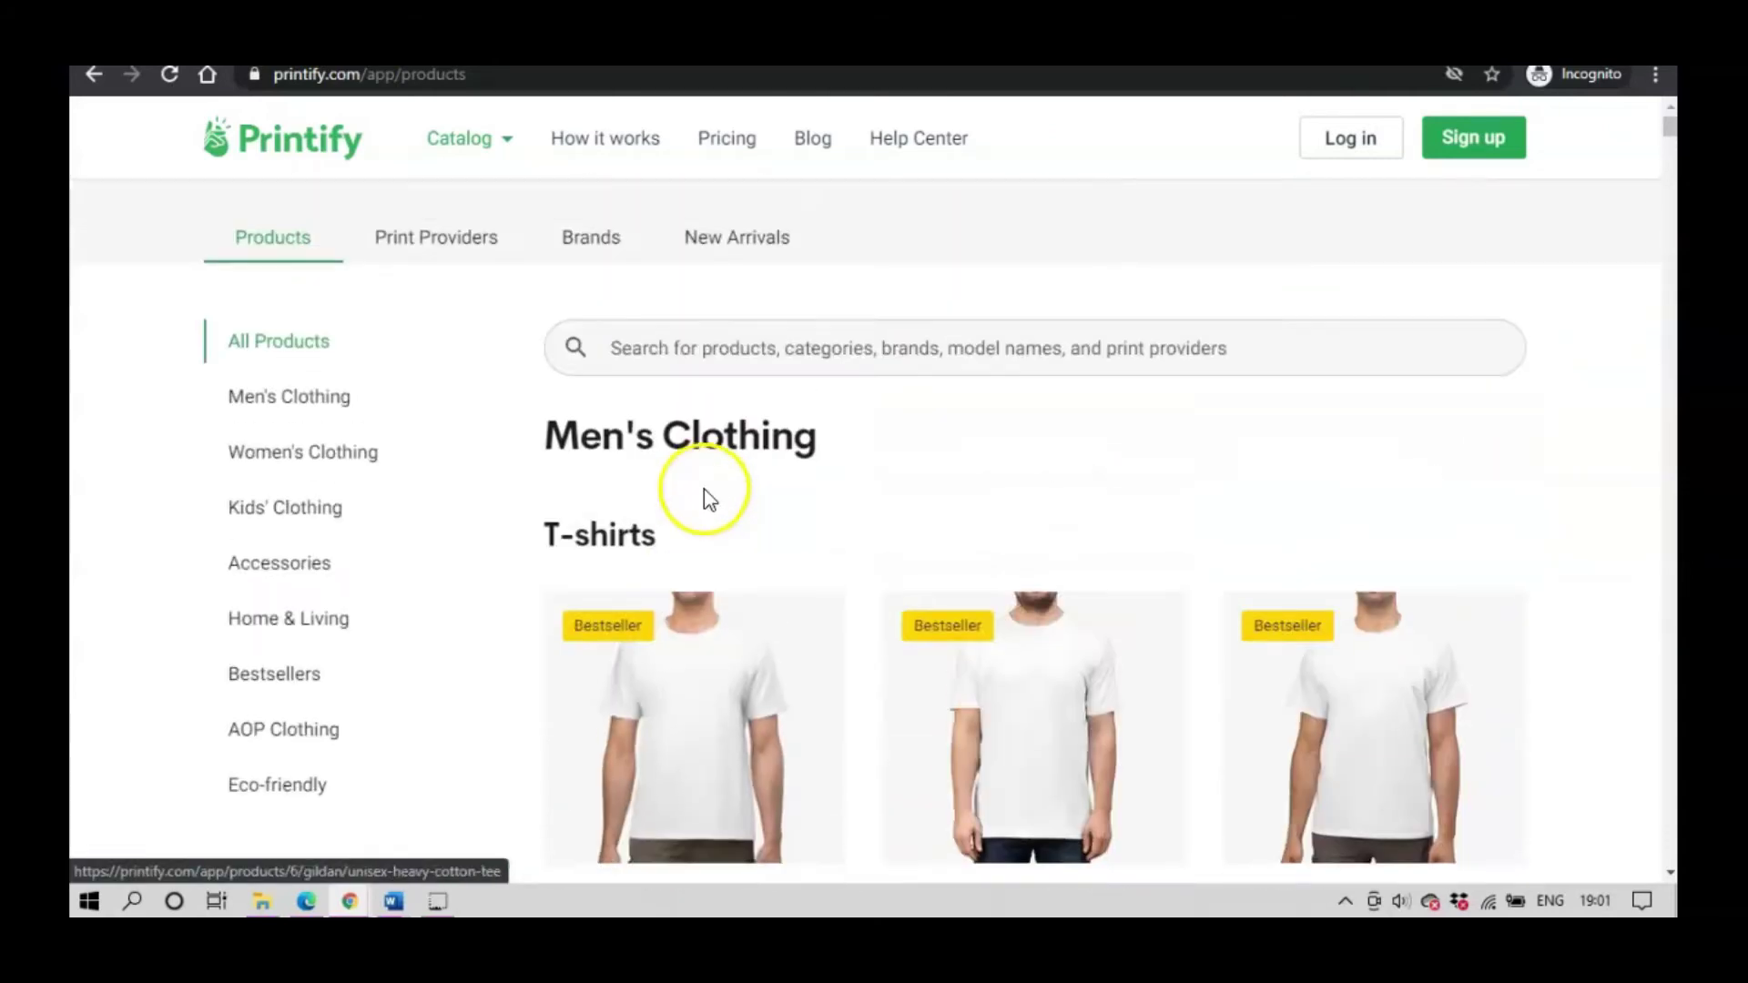
Show the Women's Clothing category and look over its subcategories and T-shirt listings.
click(325, 453)
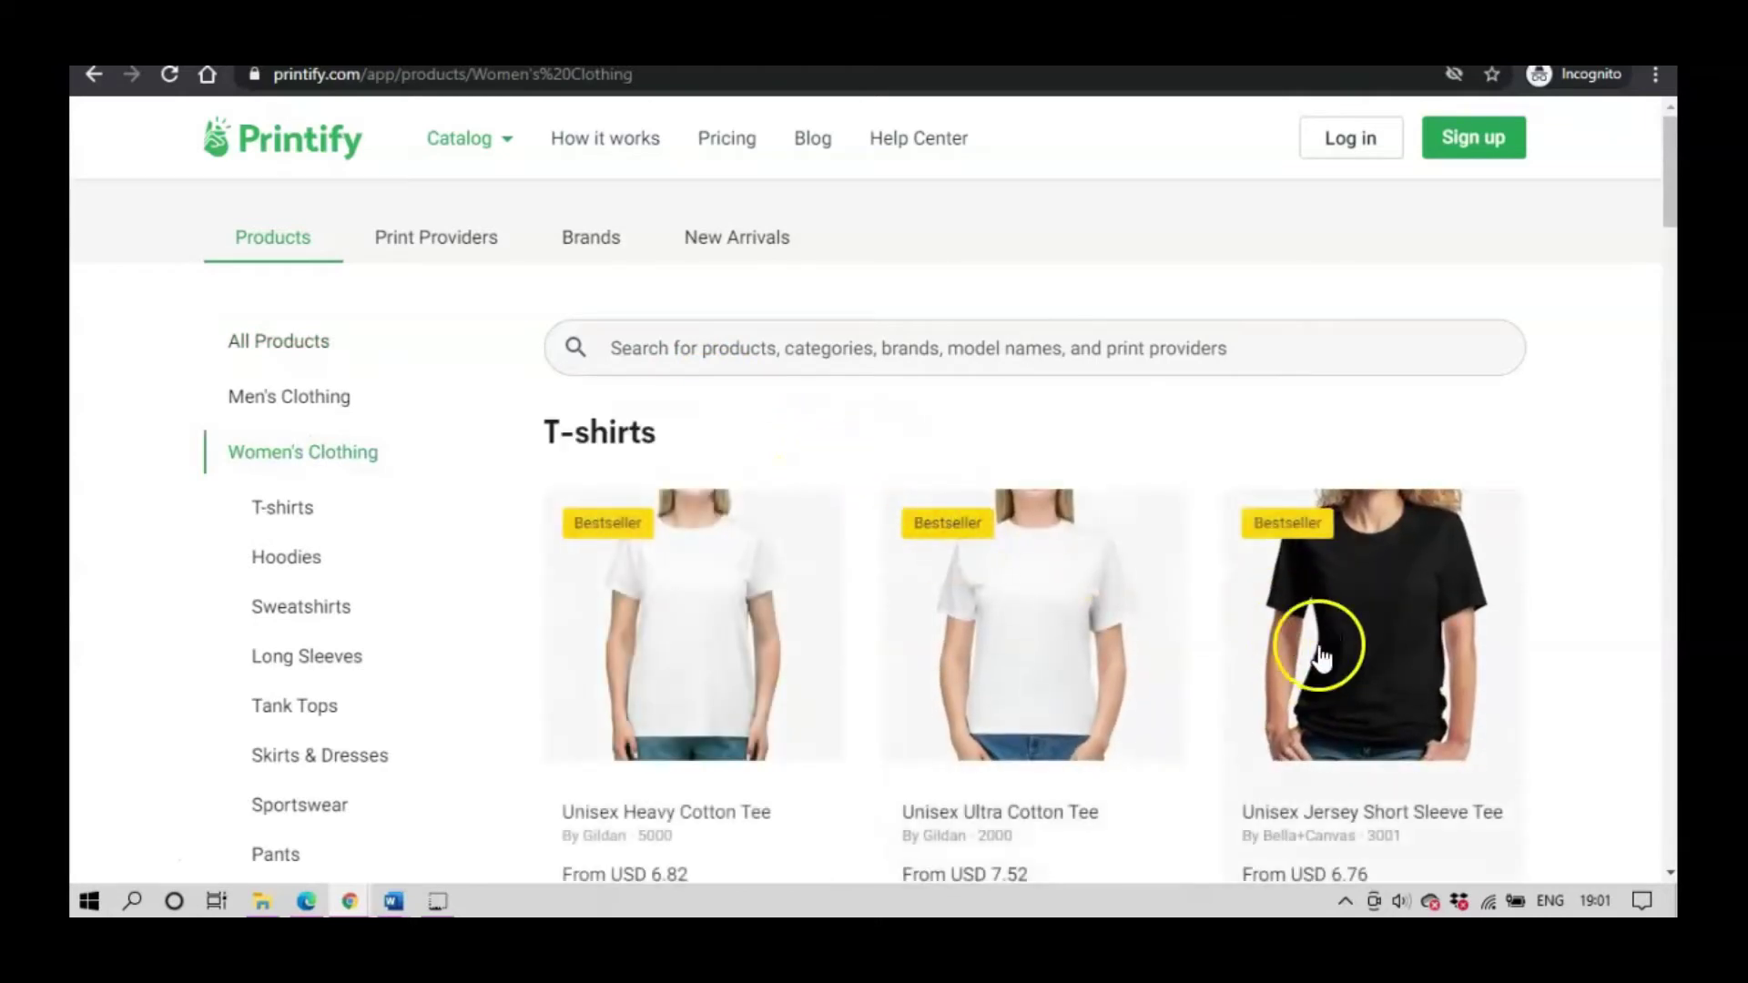
scroll(1329, 638, down, 1)
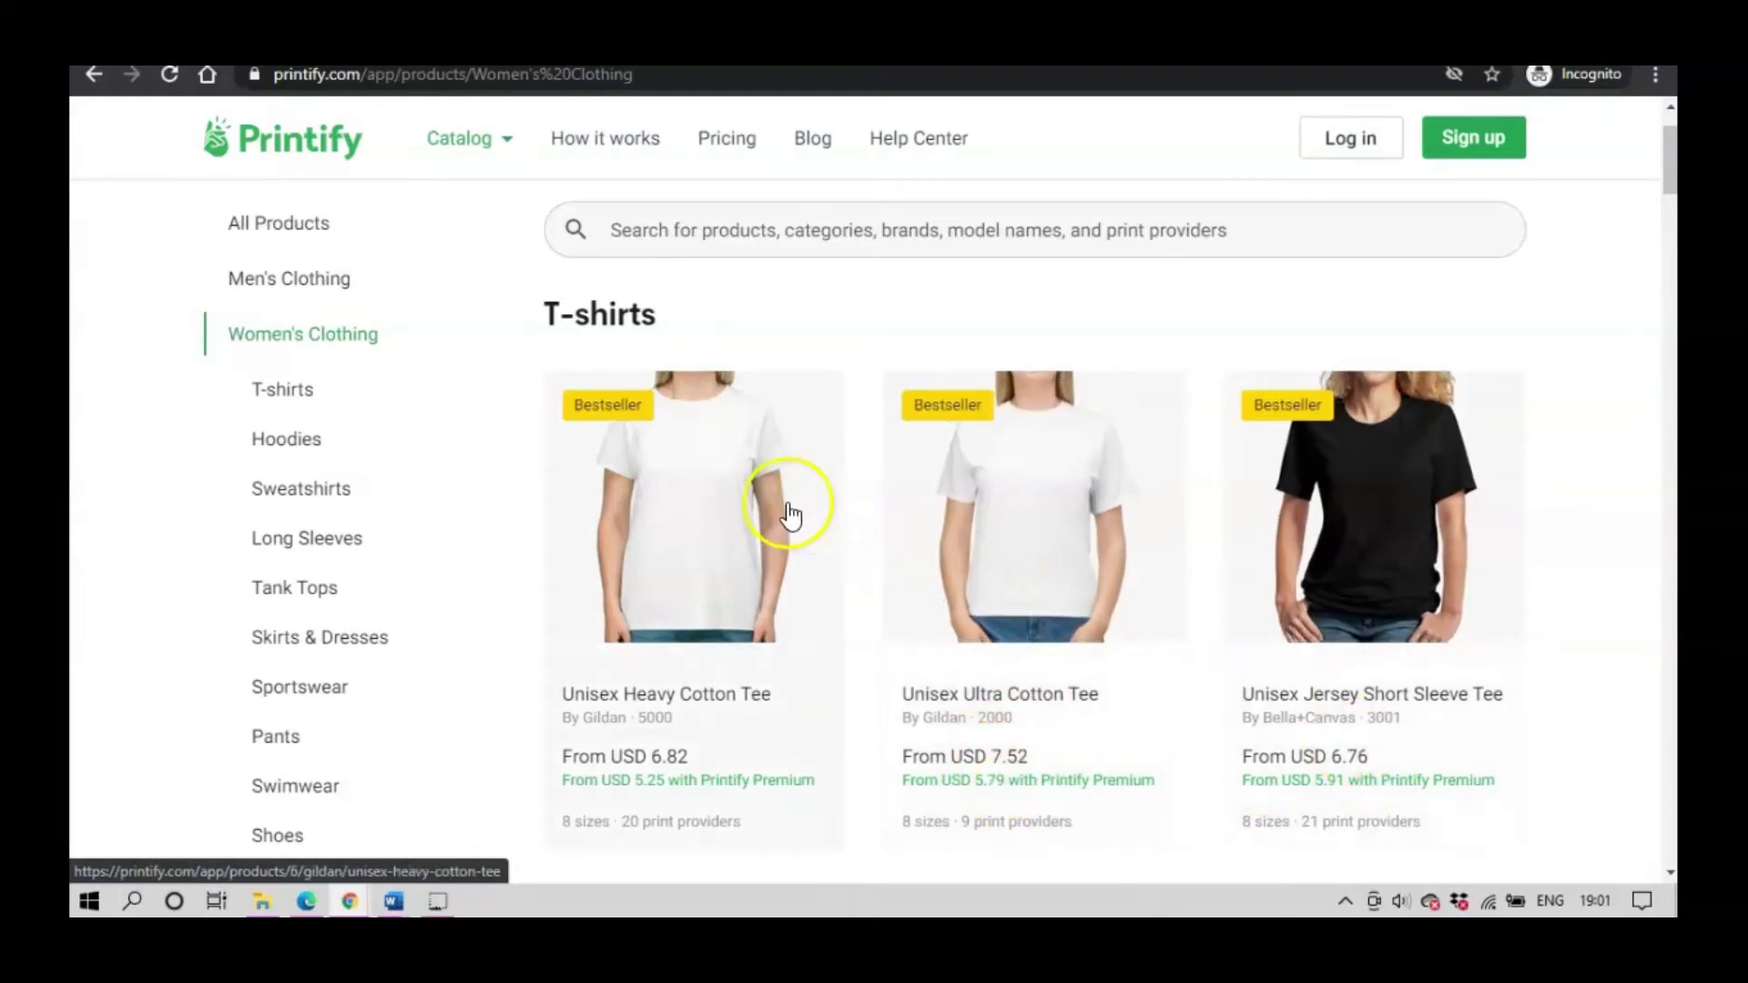
scroll(383, 478, up, 2)
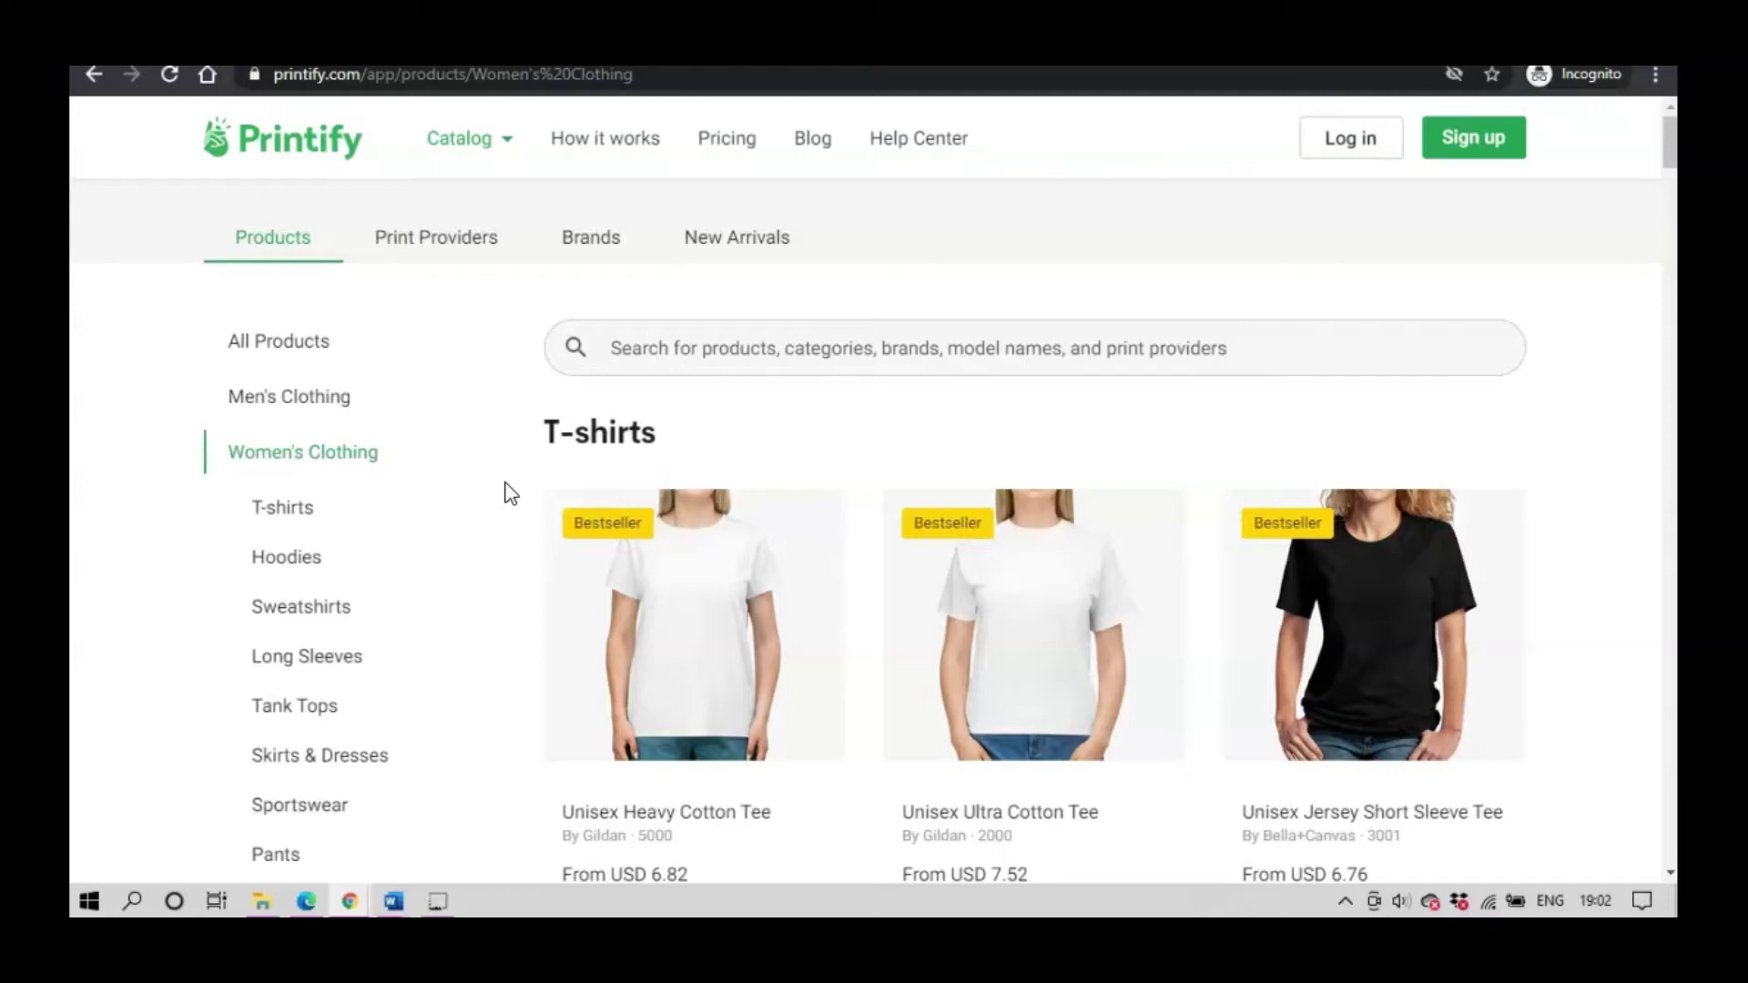
scroll(440, 496, down, 4)
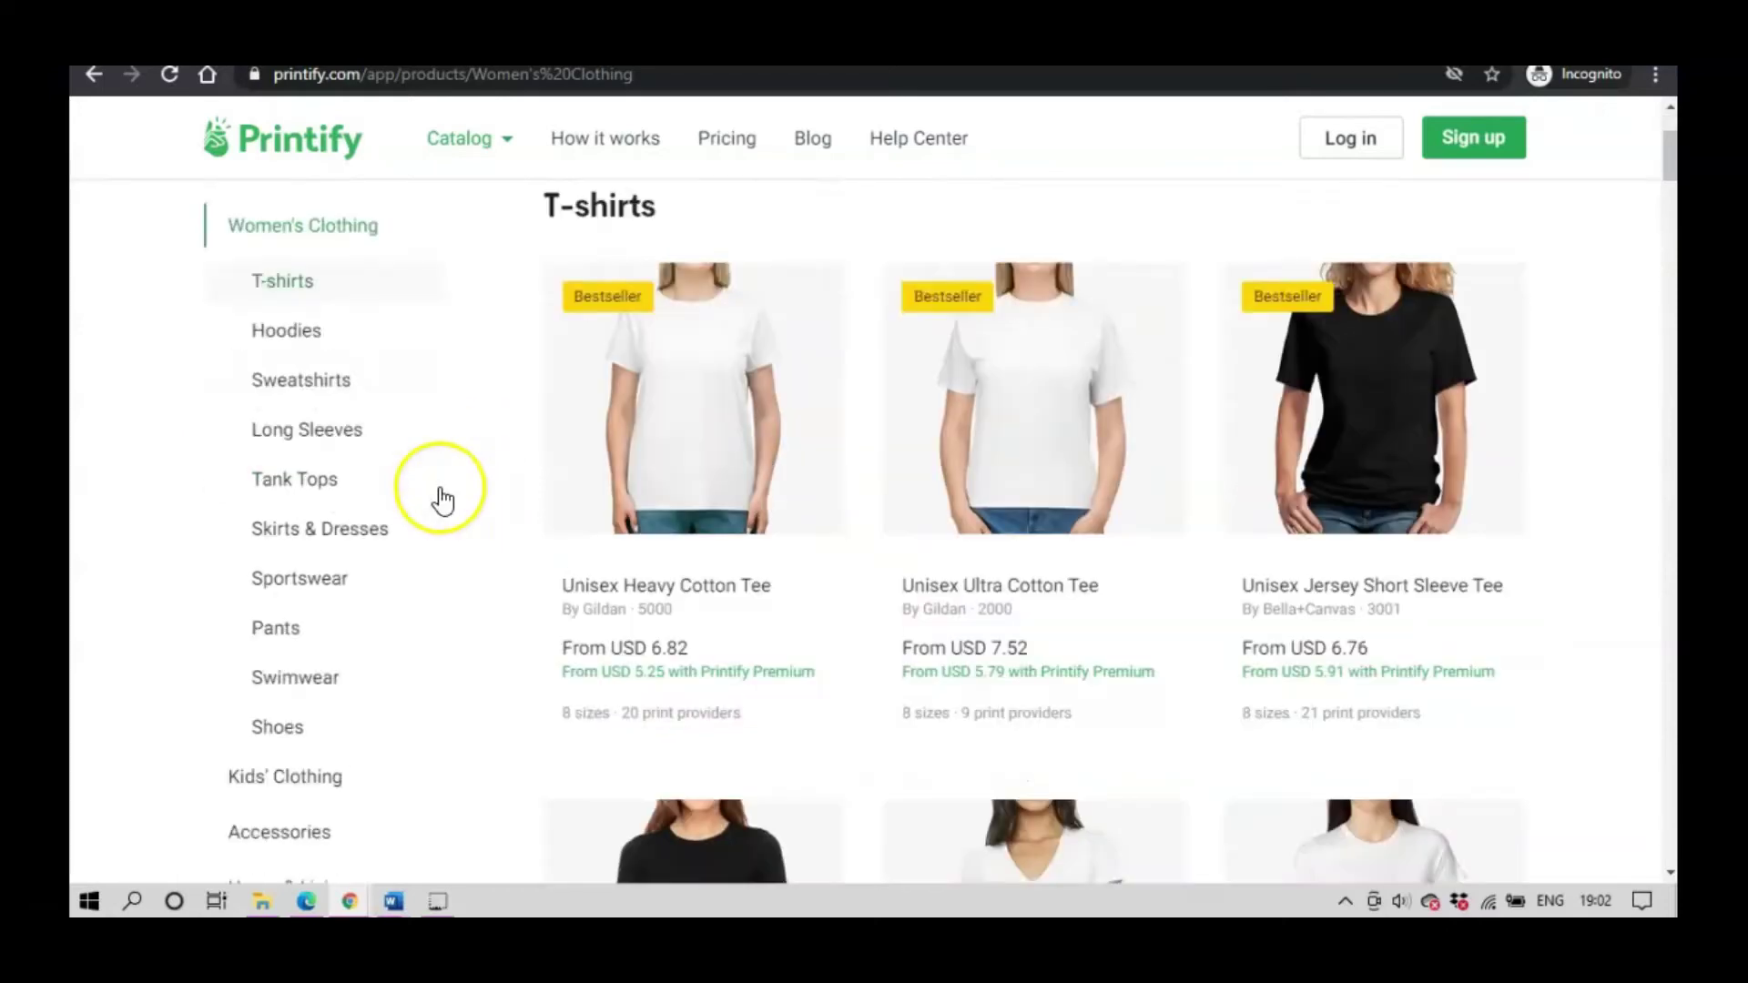
scroll(441, 495, up, 4)
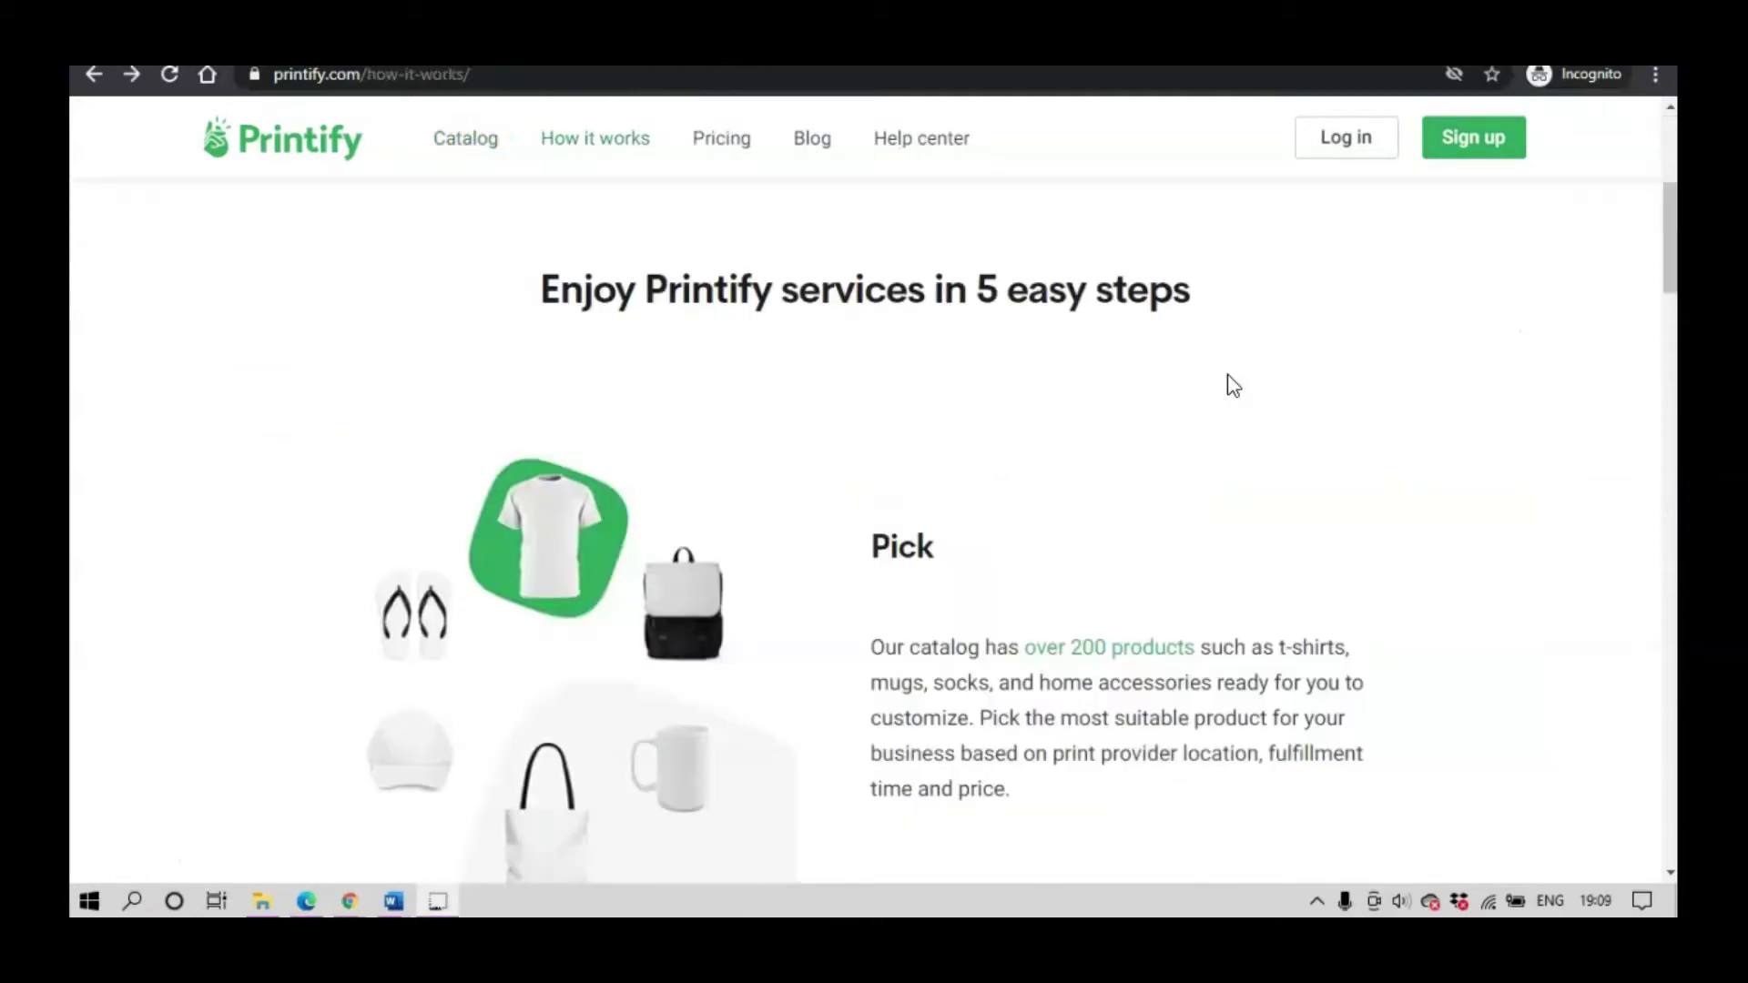
Read through the five service steps on the How it works page, from Pick to shipping, down to the footer links.
scroll(1217, 383, down, 1)
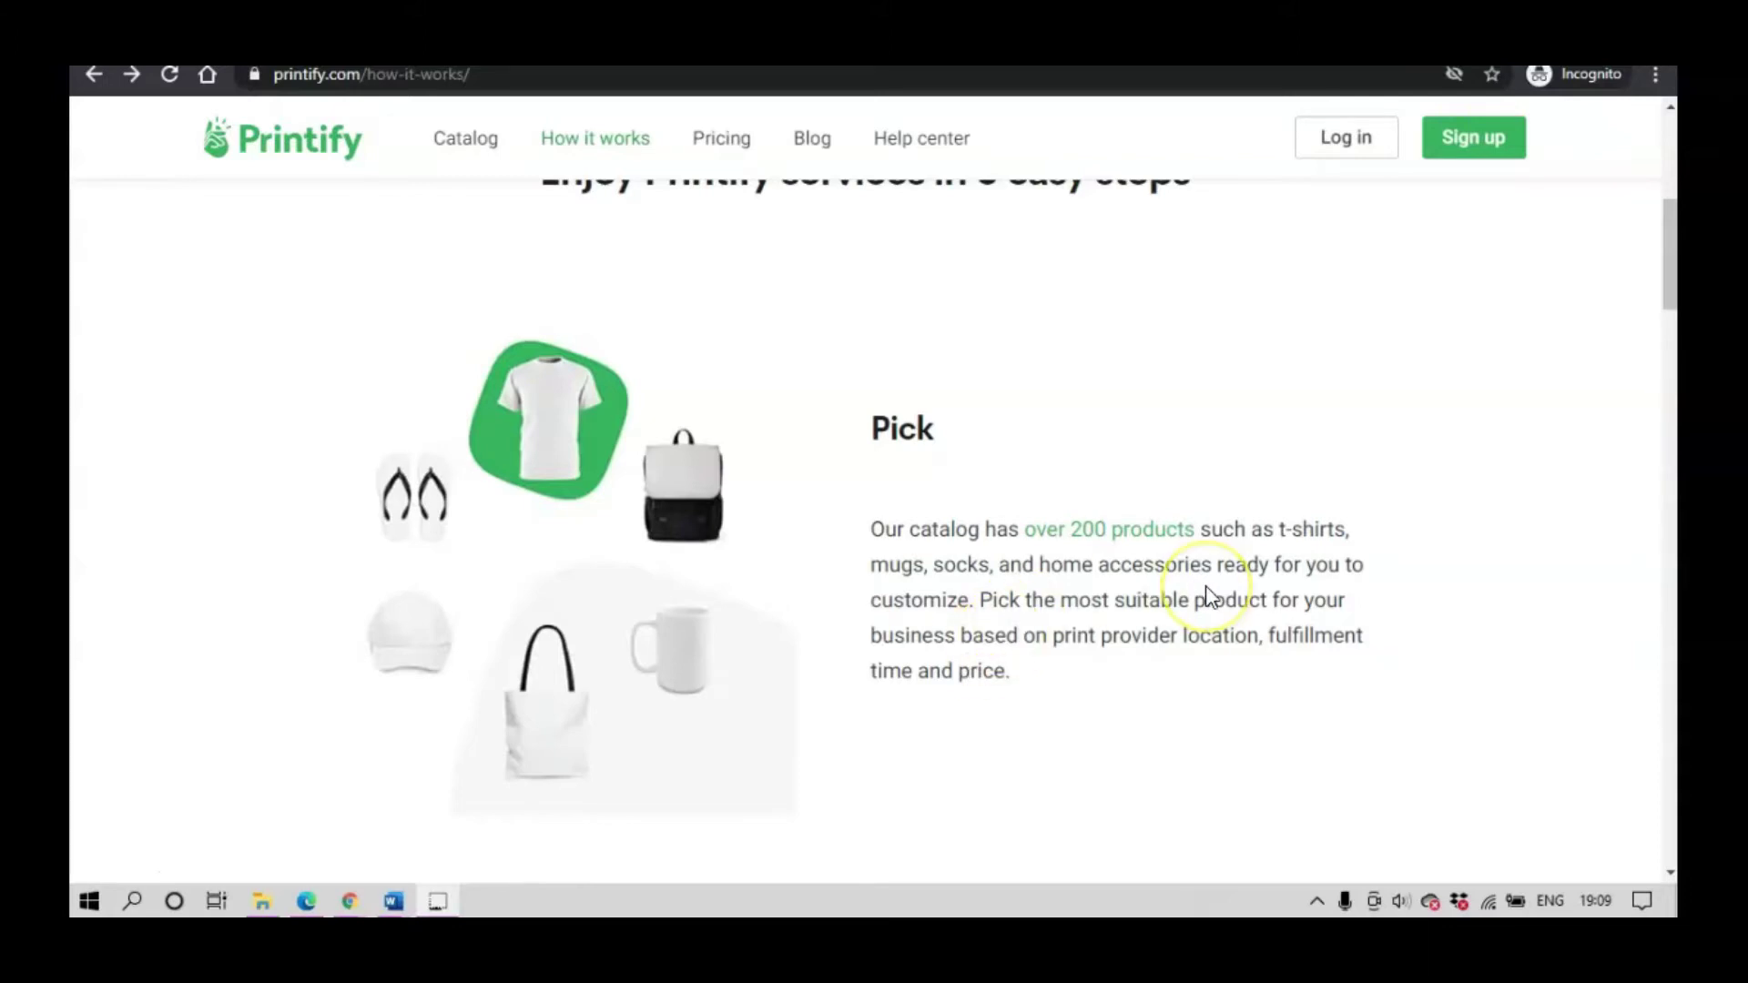
scroll(1165, 510, down, 6)
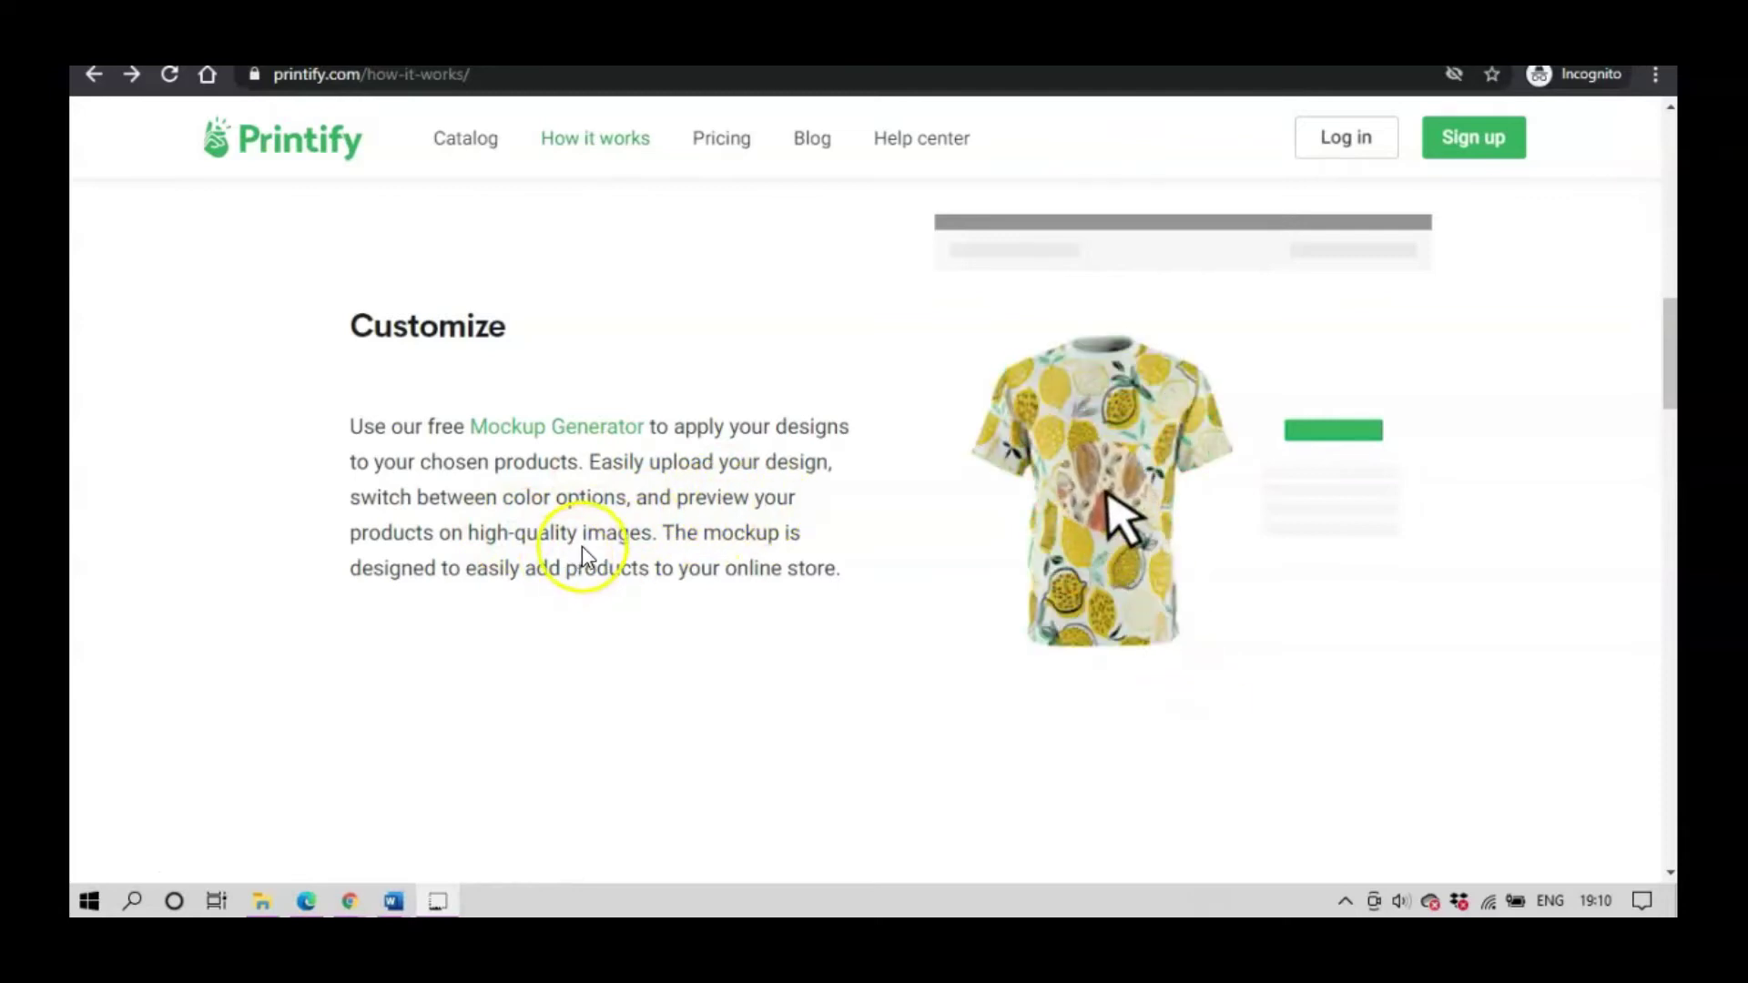
scroll(920, 546, down, 6)
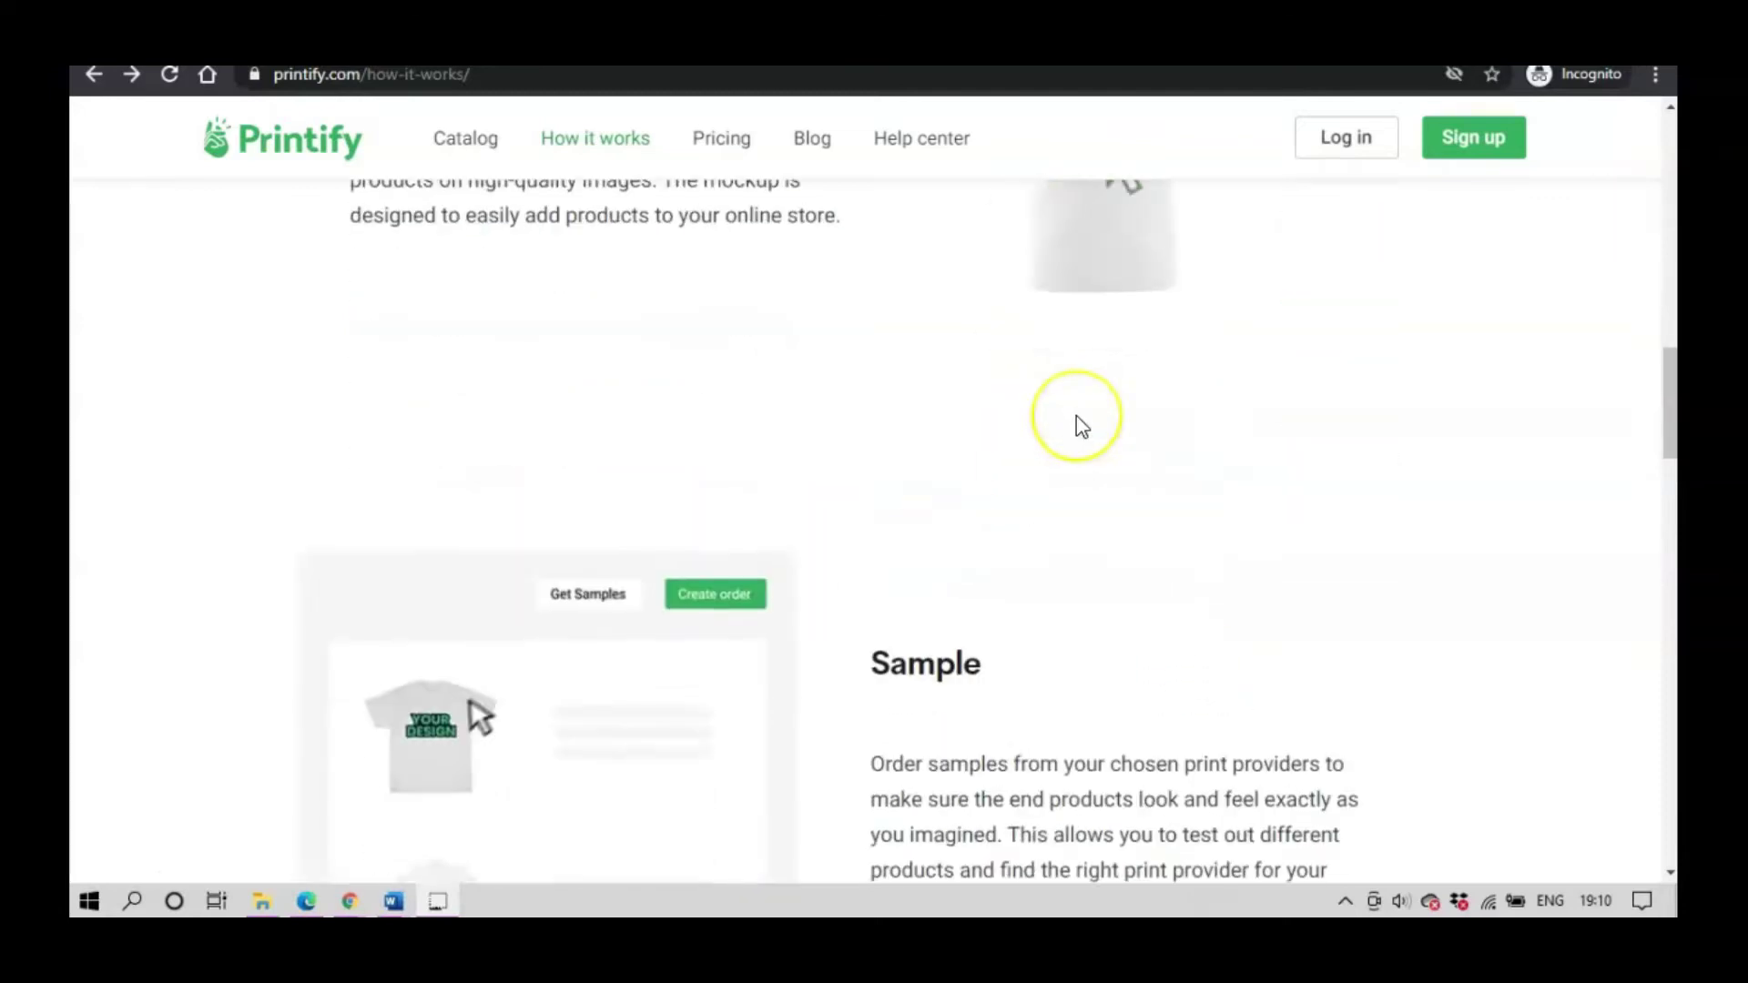
scroll(1076, 423, down, 1)
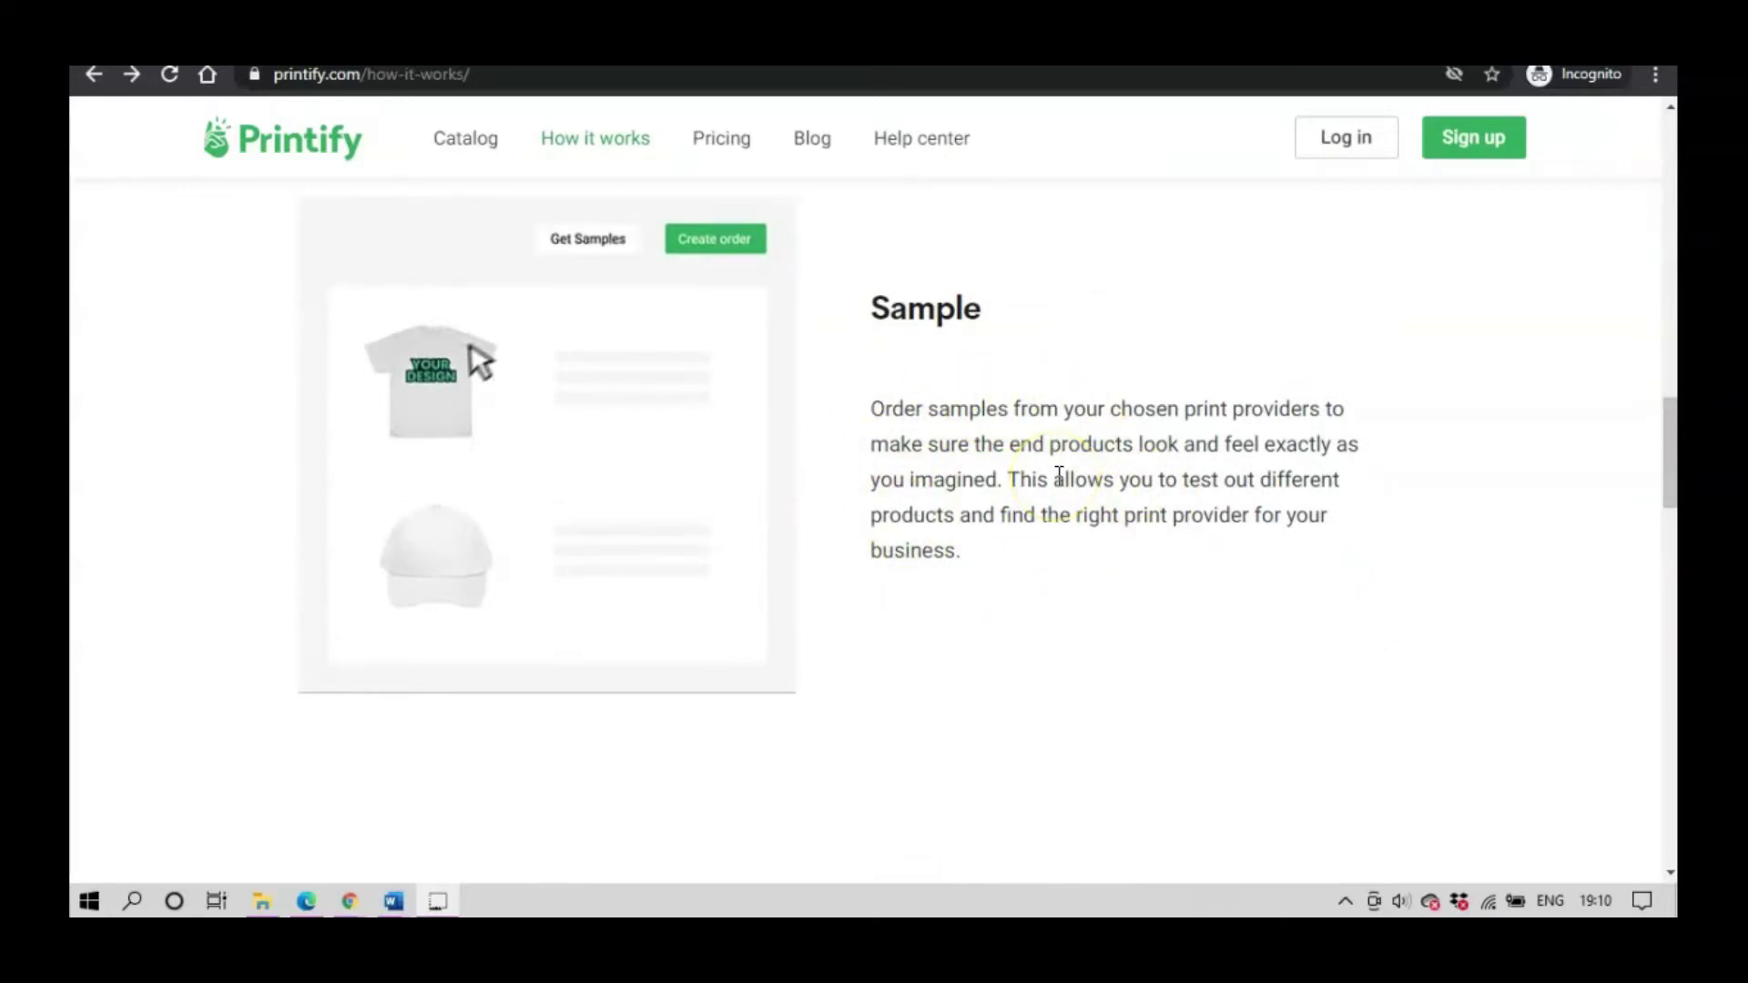
scroll(1059, 475, down, 5)
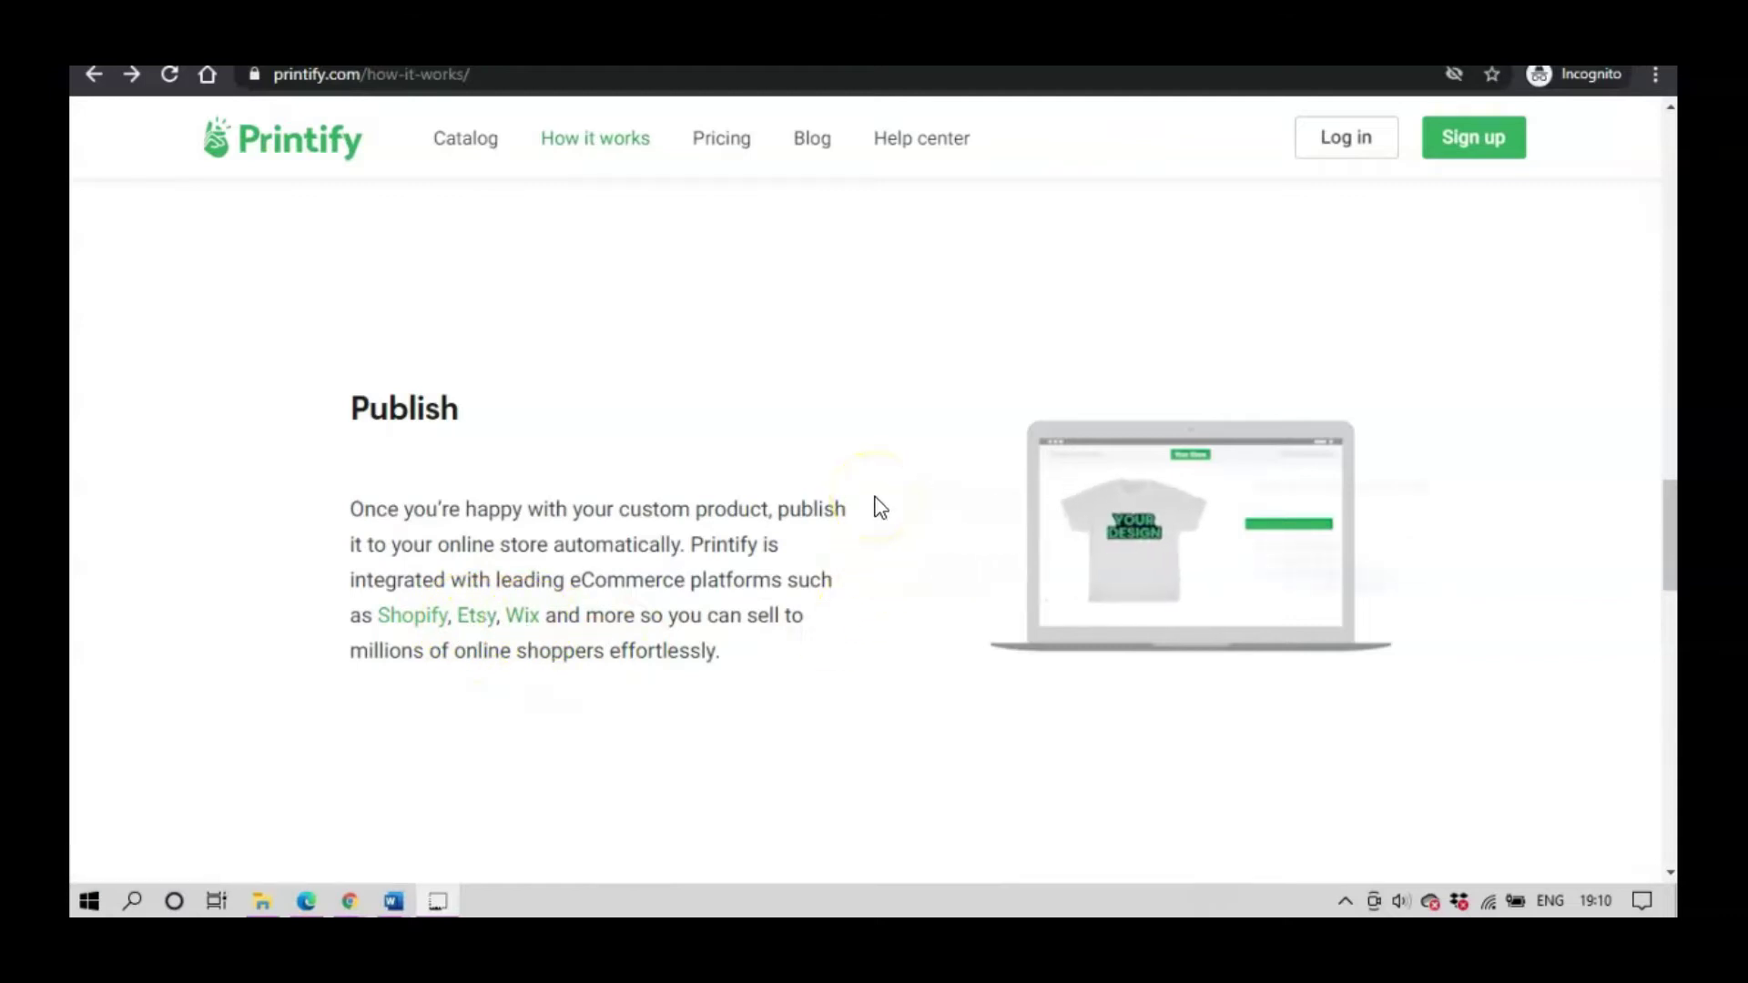
scroll(880, 507, down, 4)
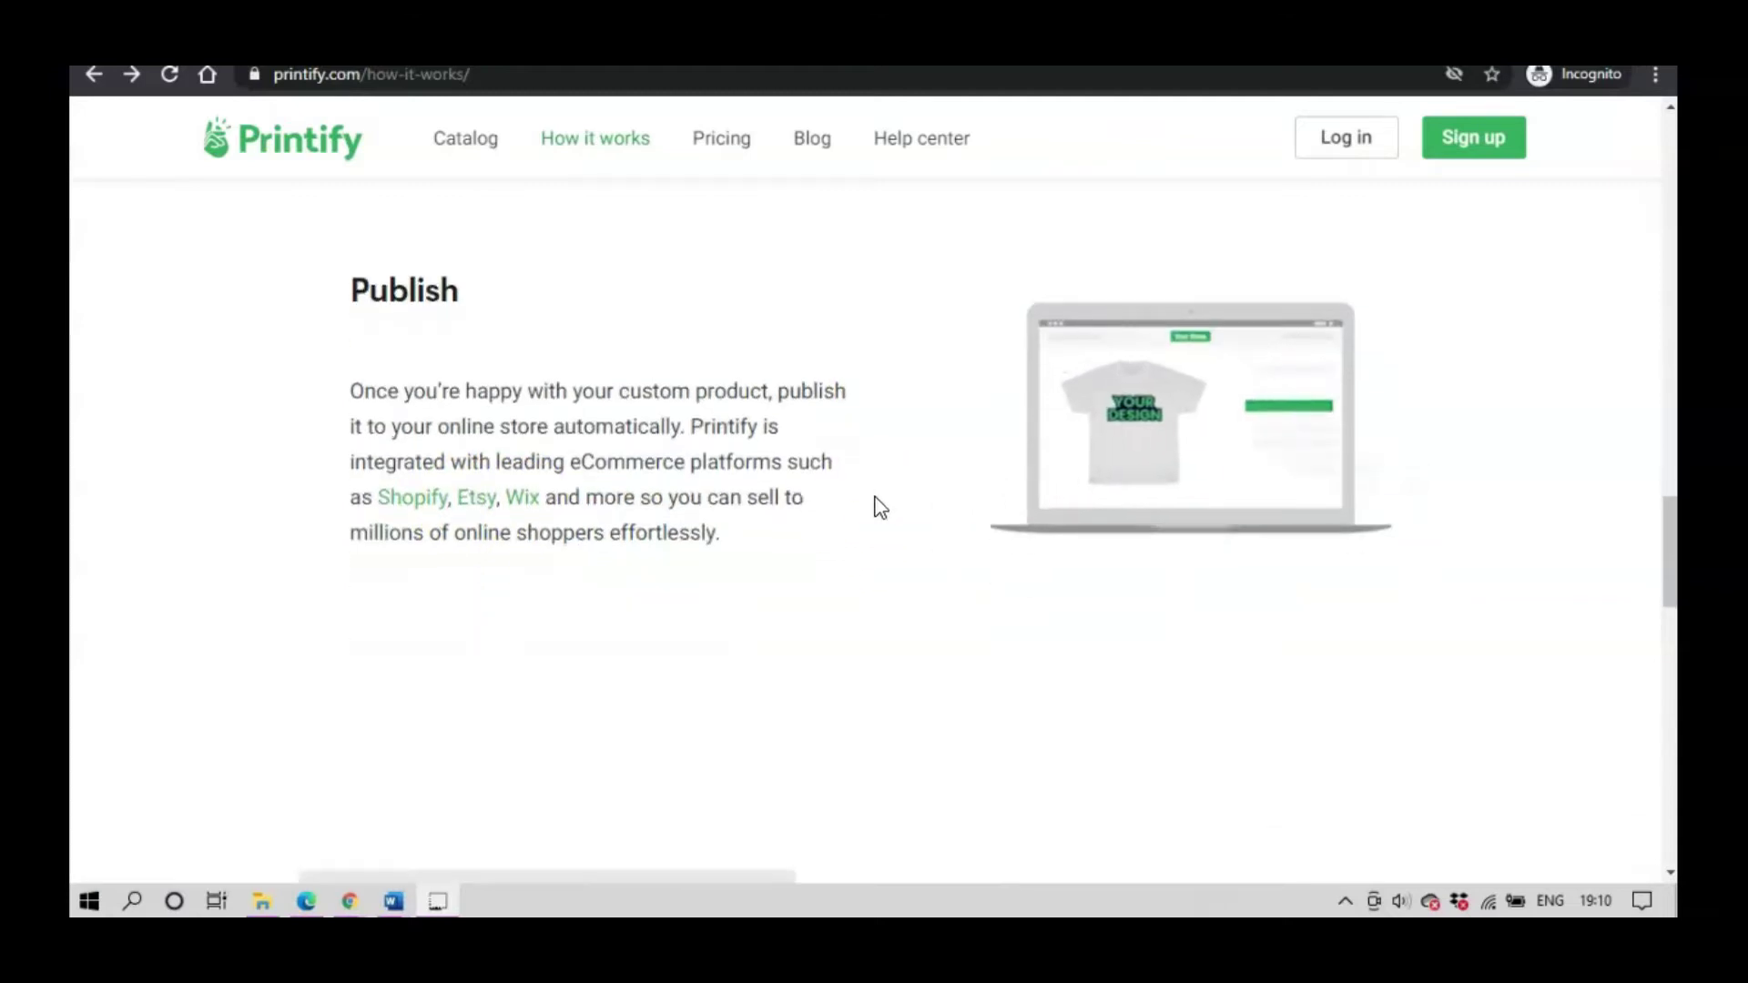
scroll(880, 507, down, 6)
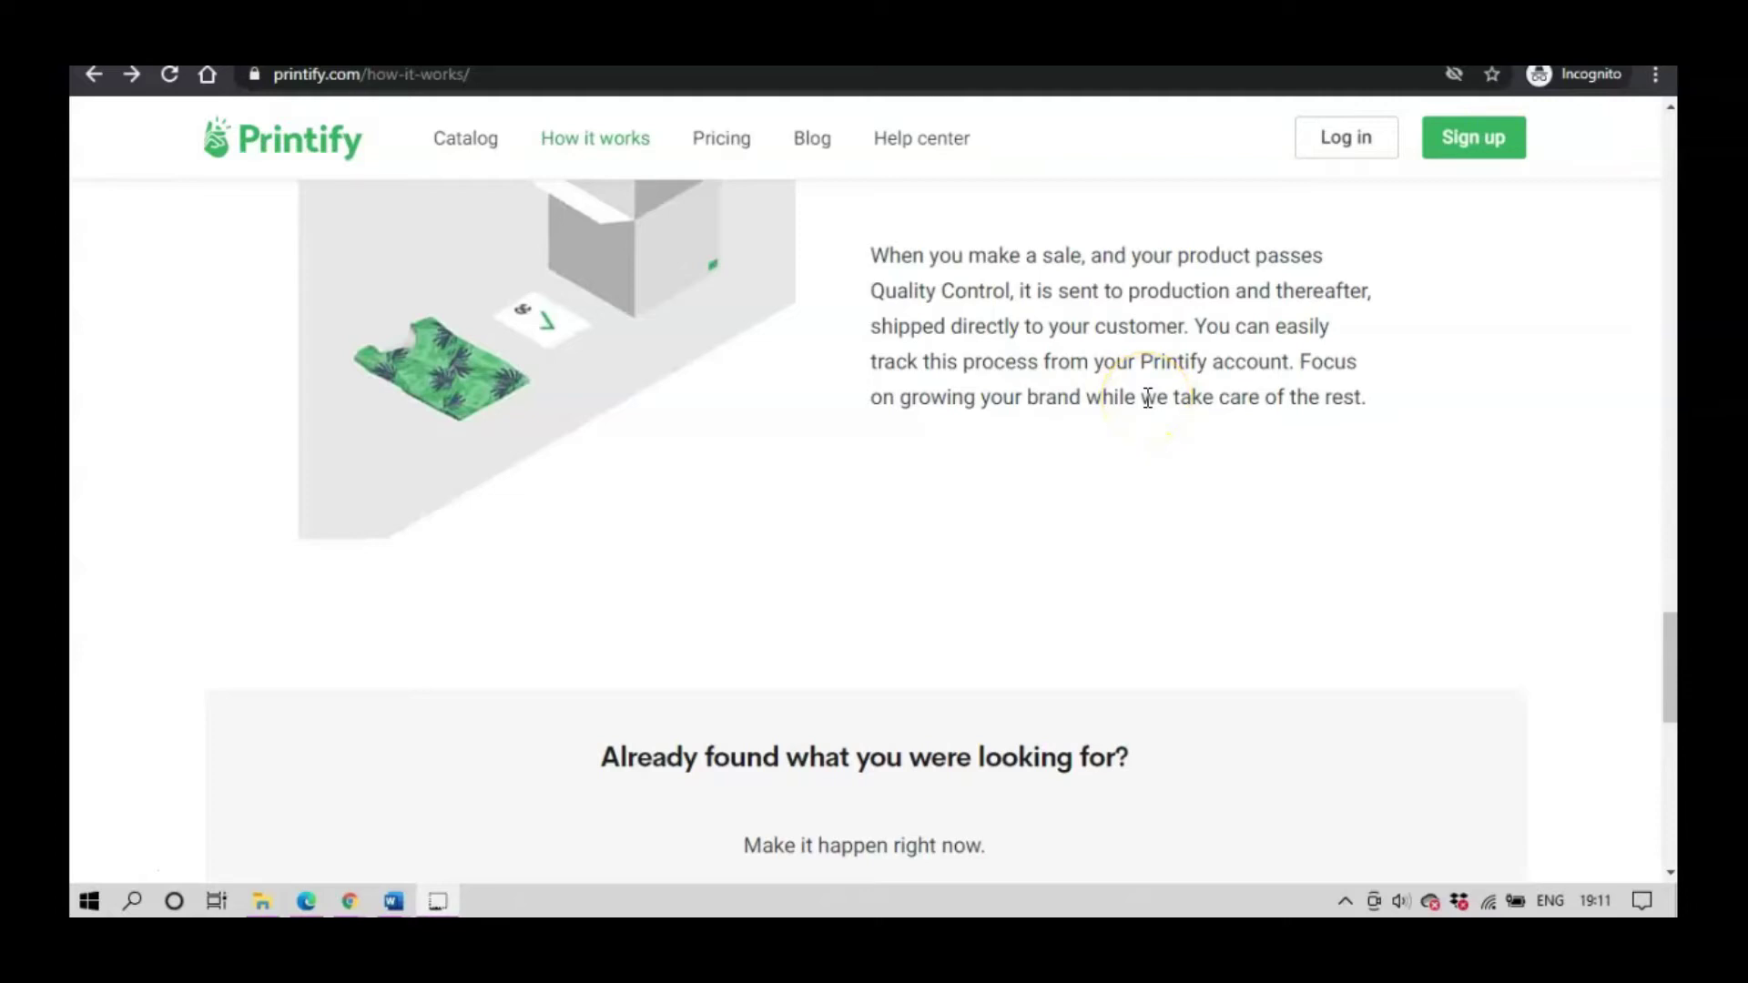
scroll(121, 860, down, 10)
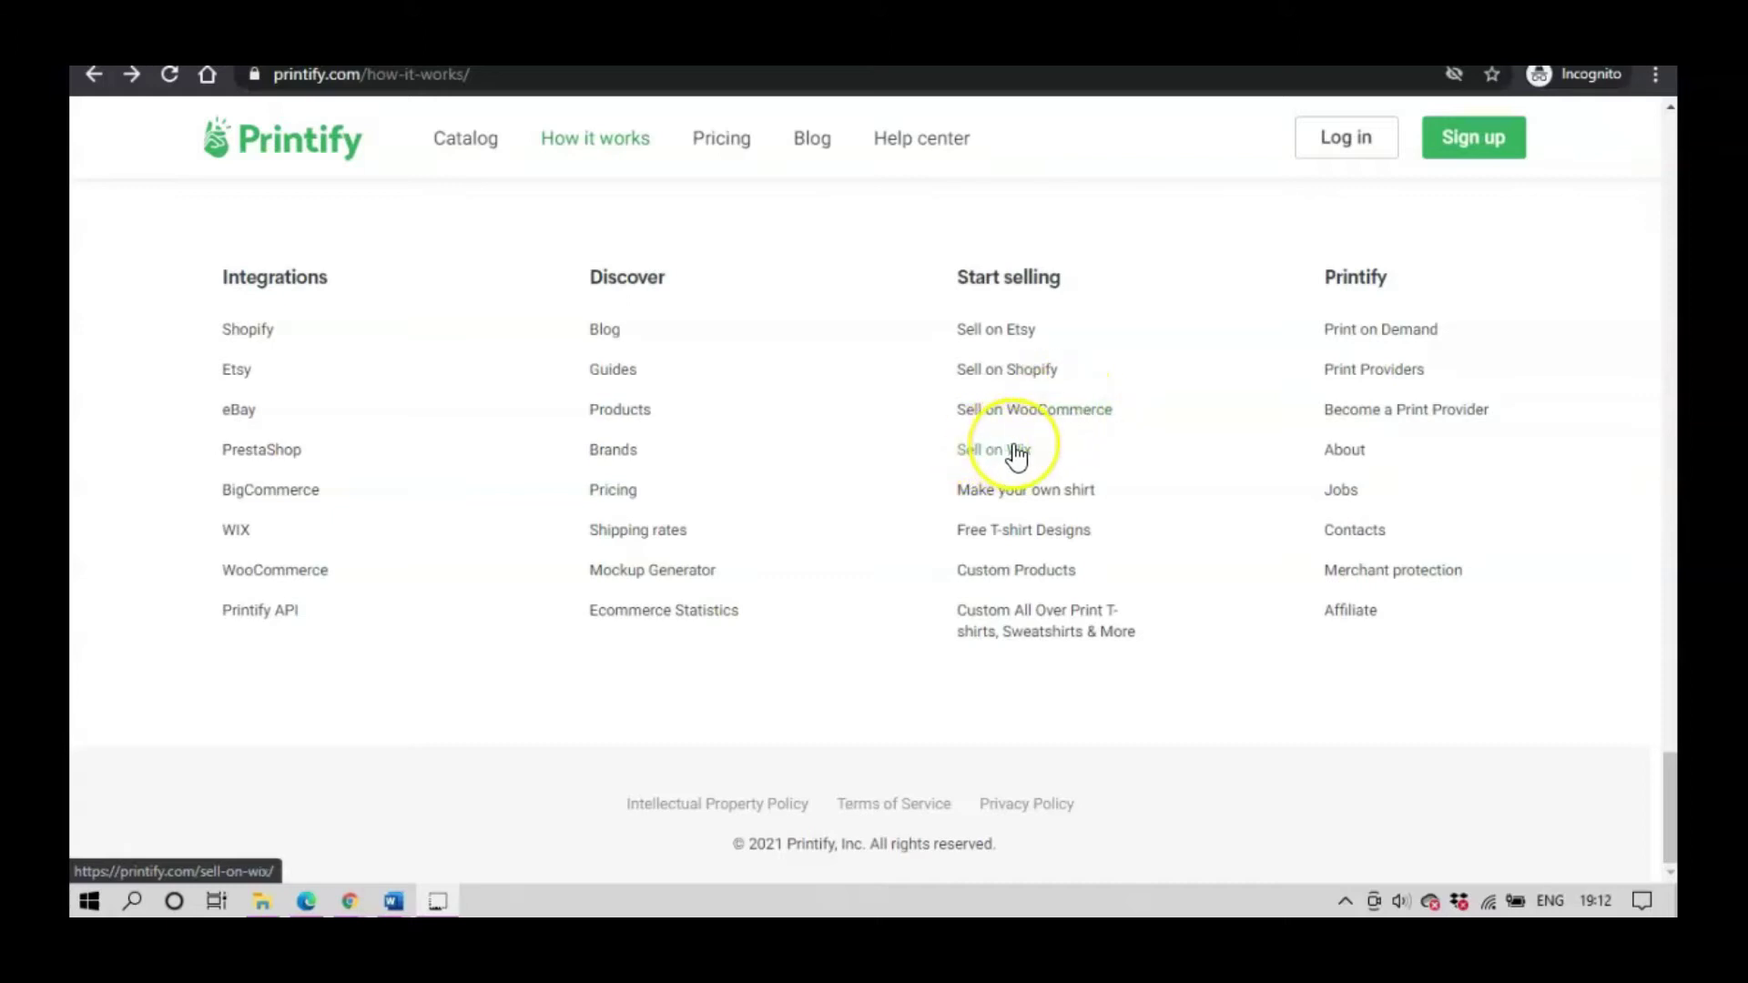
Open the Sell on Shopify page and read how Printify integrates with a Shopify store.
click(1035, 381)
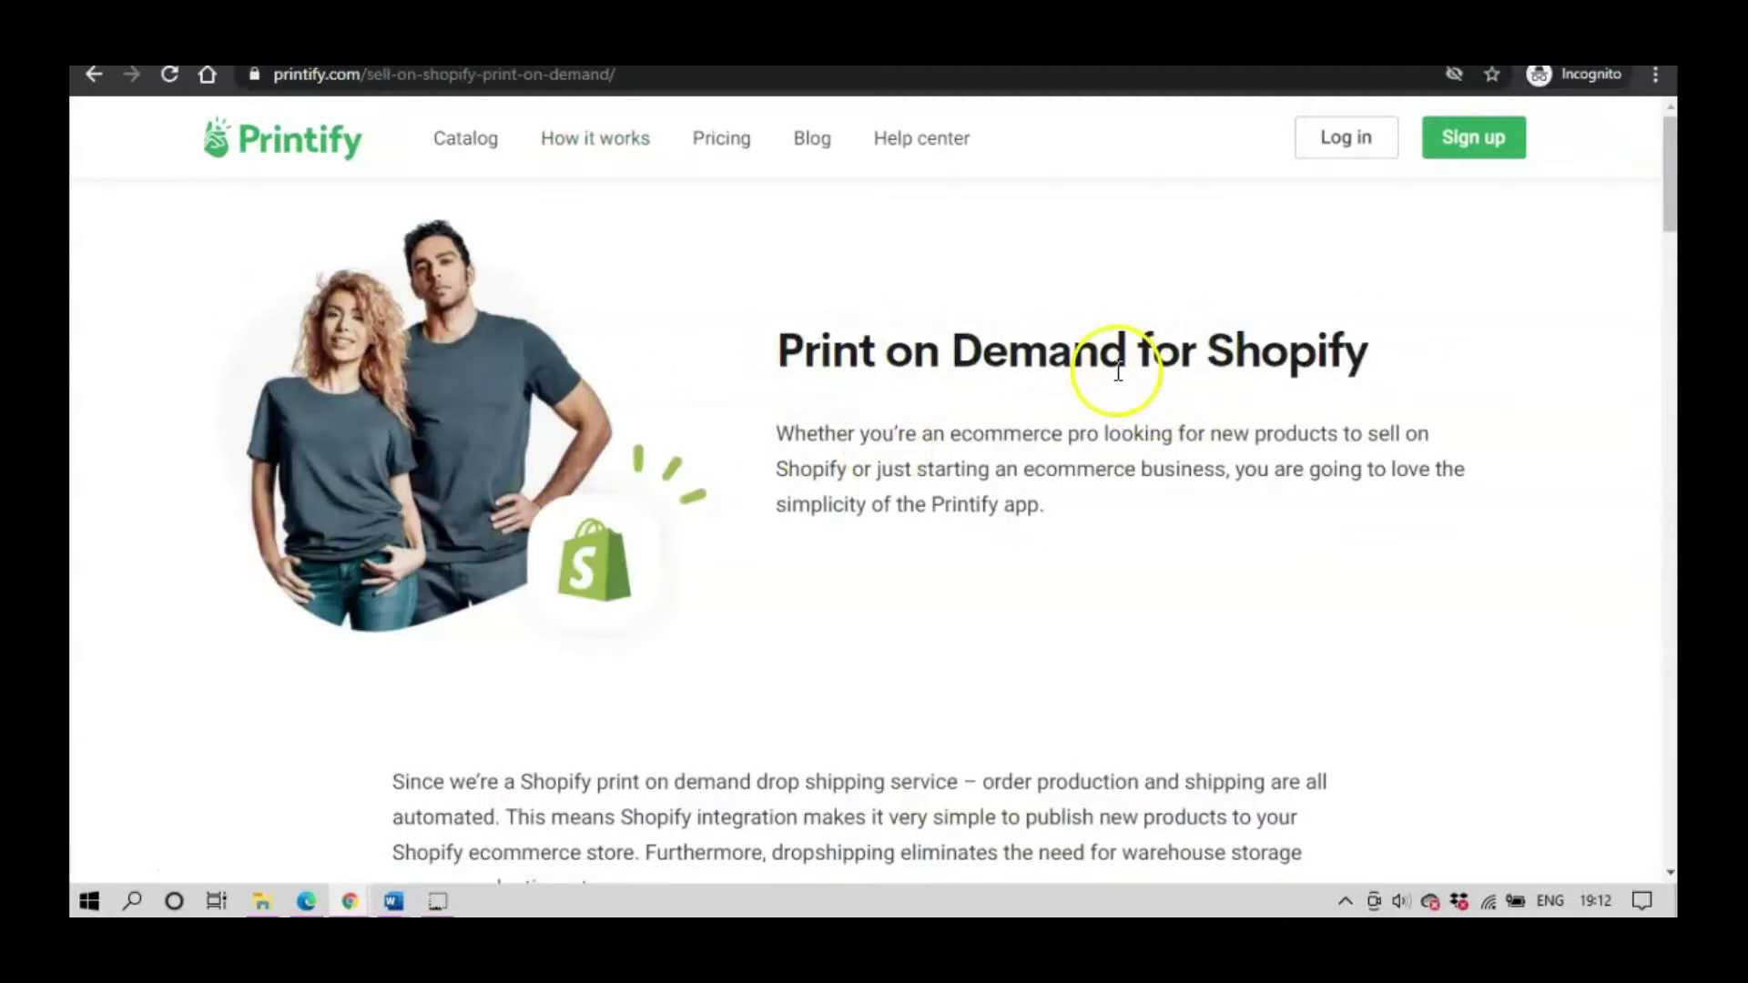
scroll(1115, 357, down, 1)
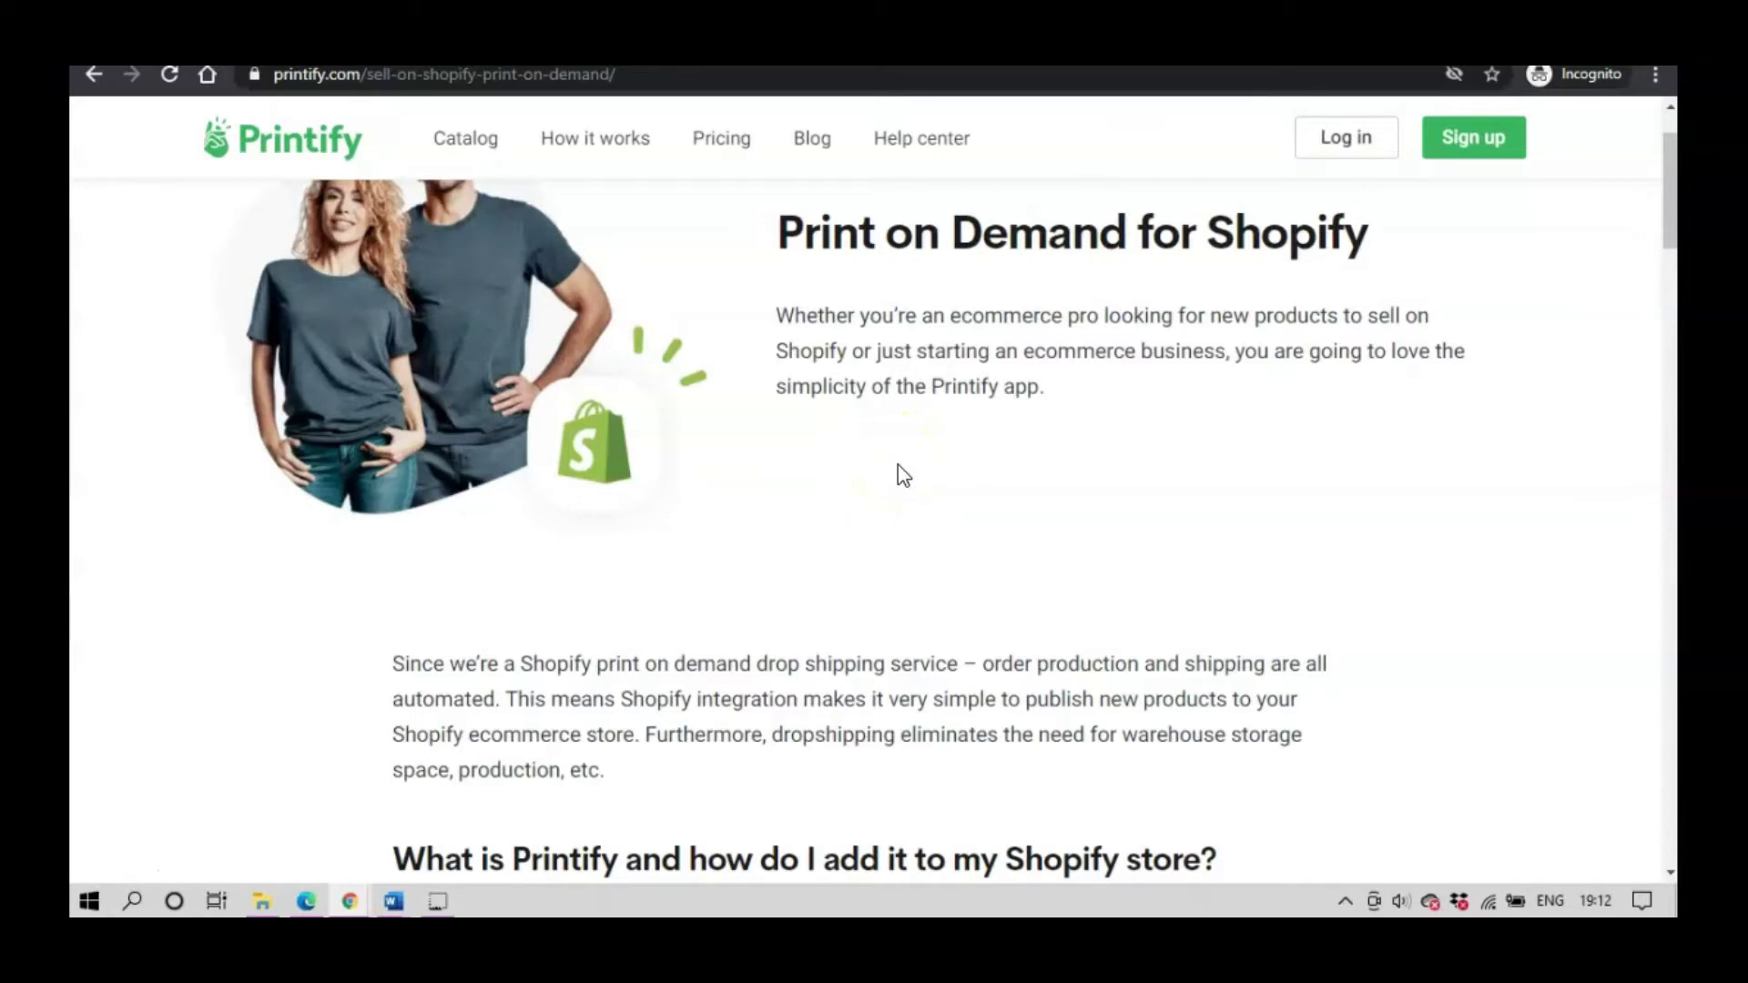
scroll(898, 466, down, 2)
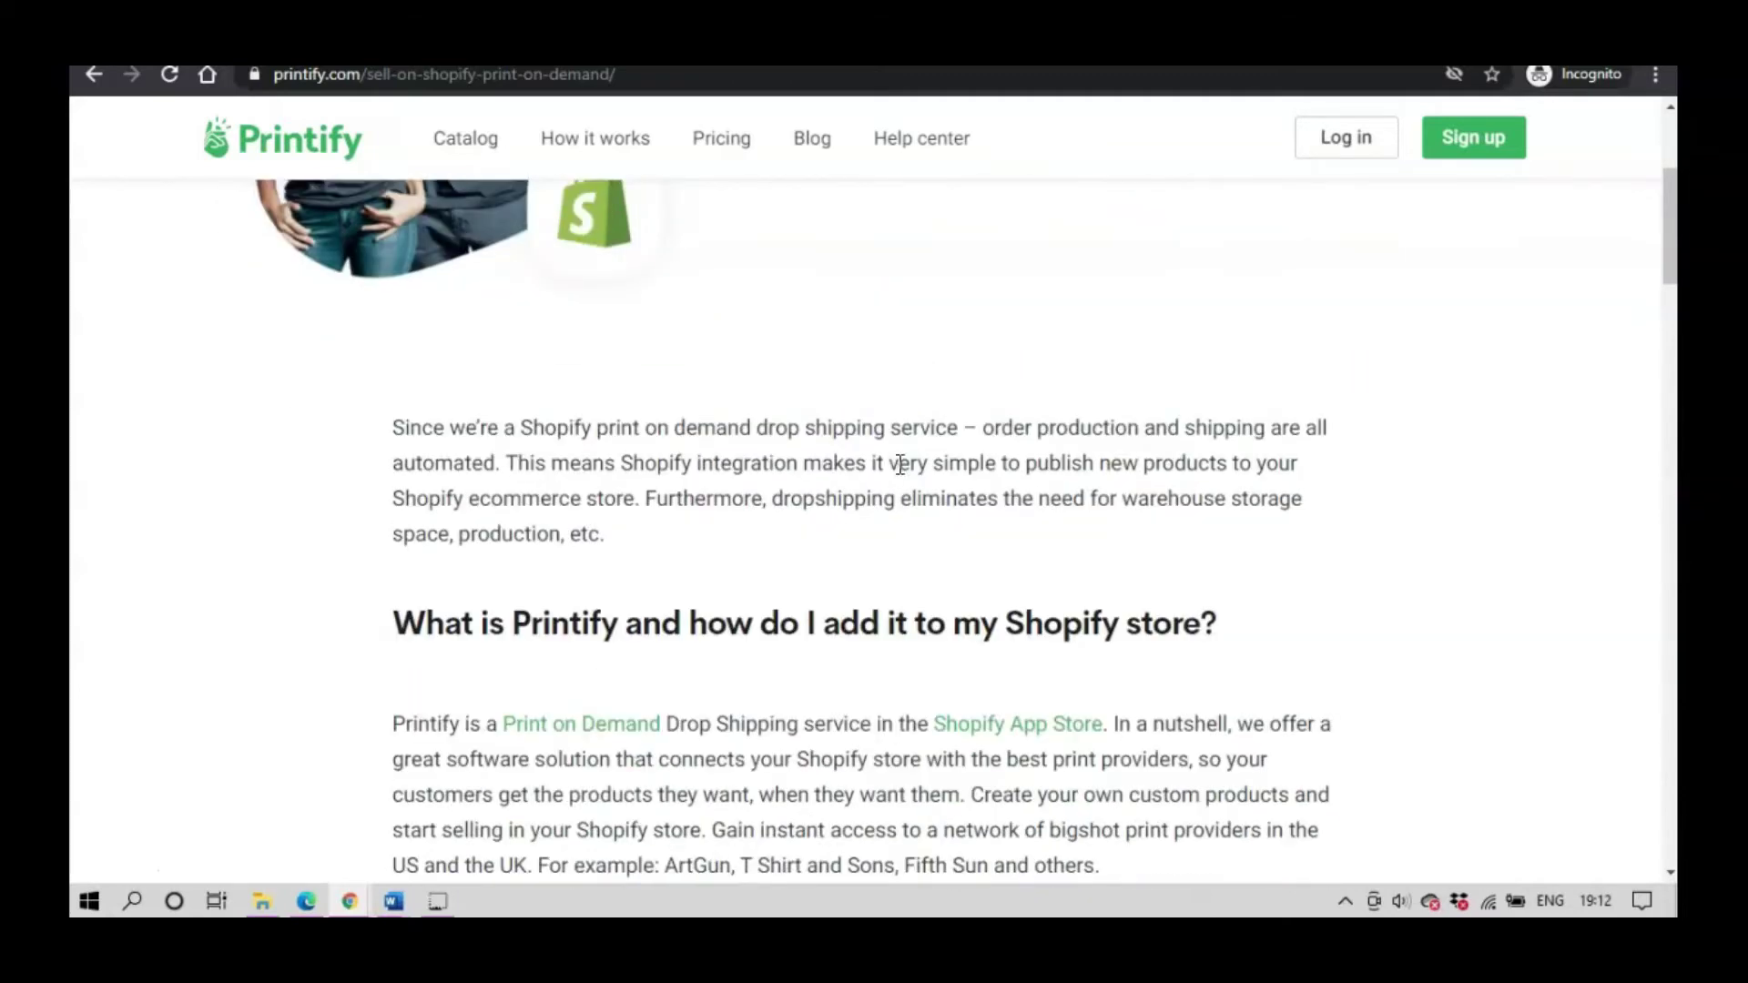
scroll(900, 465, down, 2)
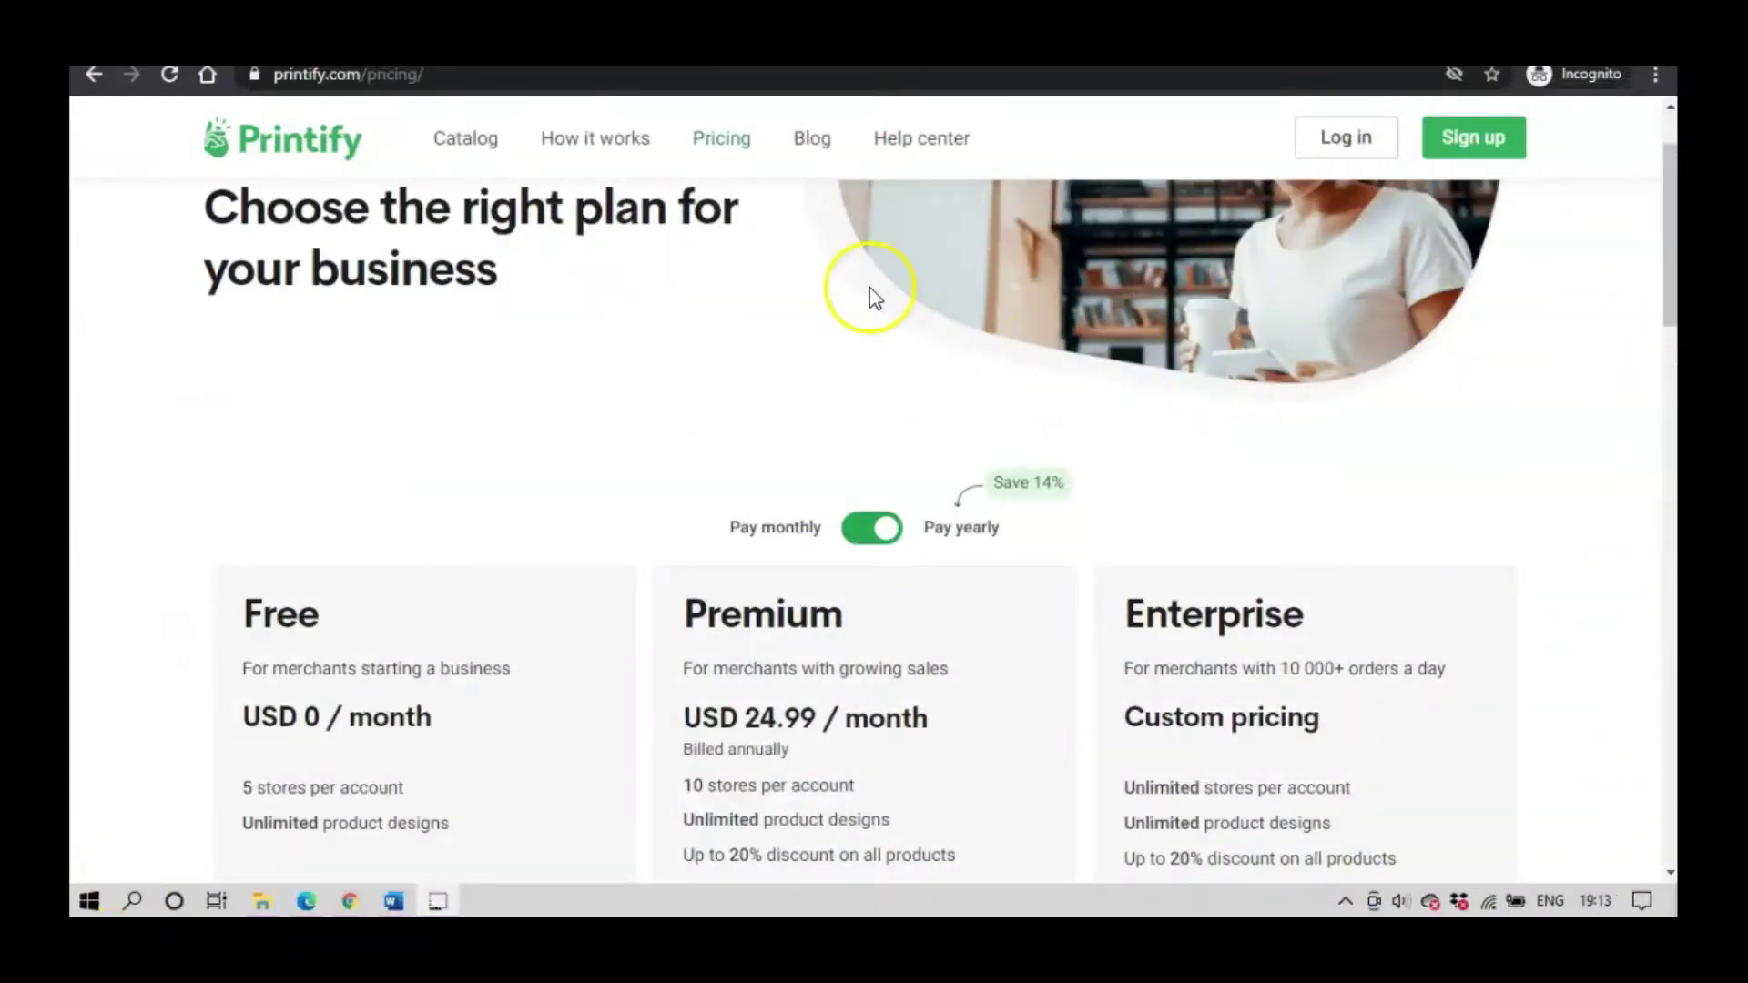
Compare the Free, Premium and Enterprise plans and the yearly billing option on the pricing page.
scroll(765, 316, down, 1)
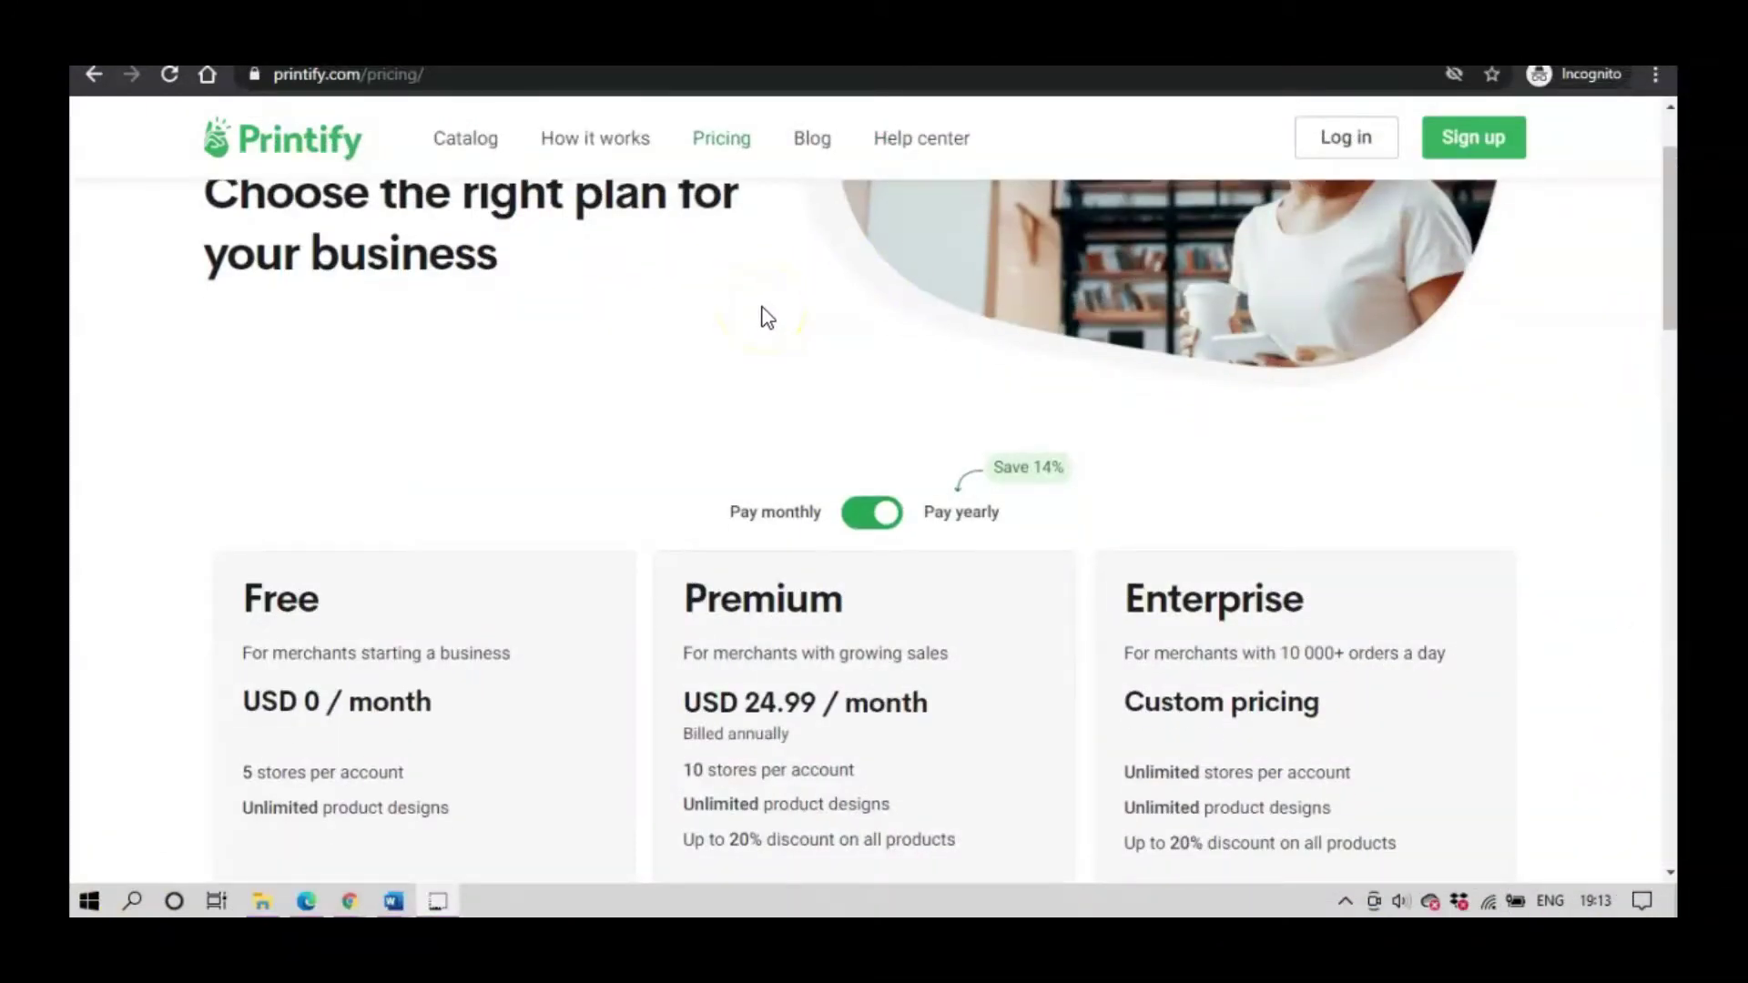
scroll(428, 421, down, 1)
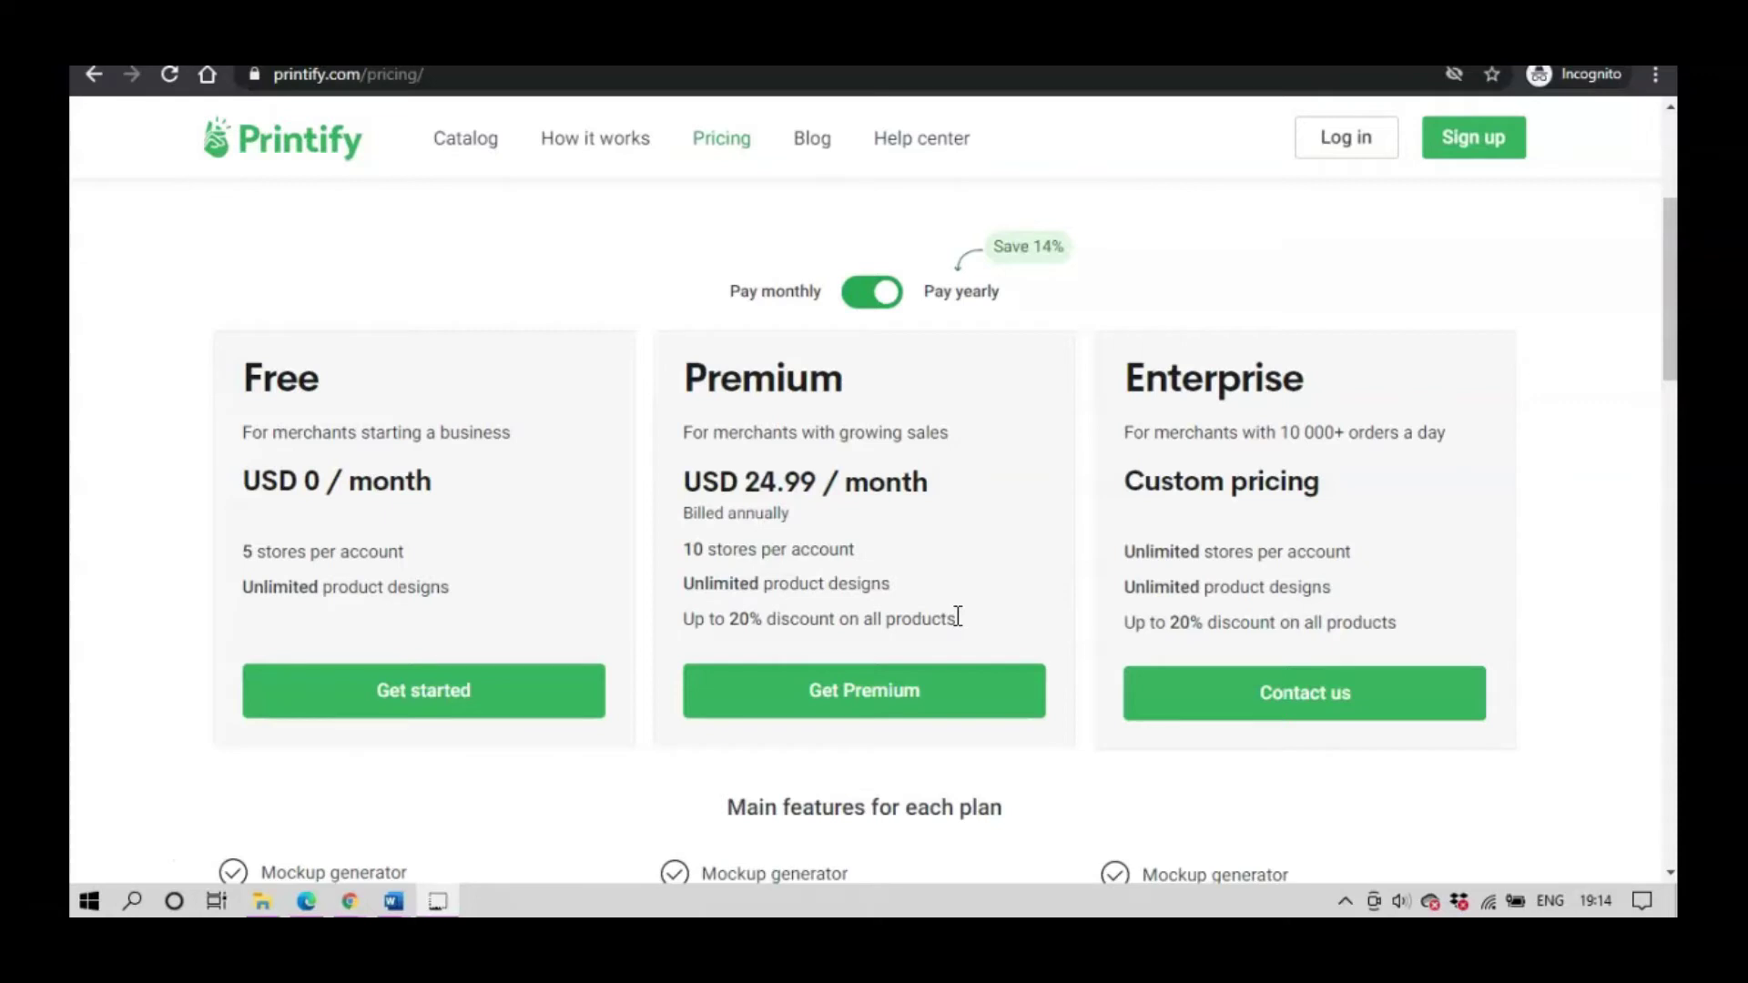
scroll(948, 546, up, 3)
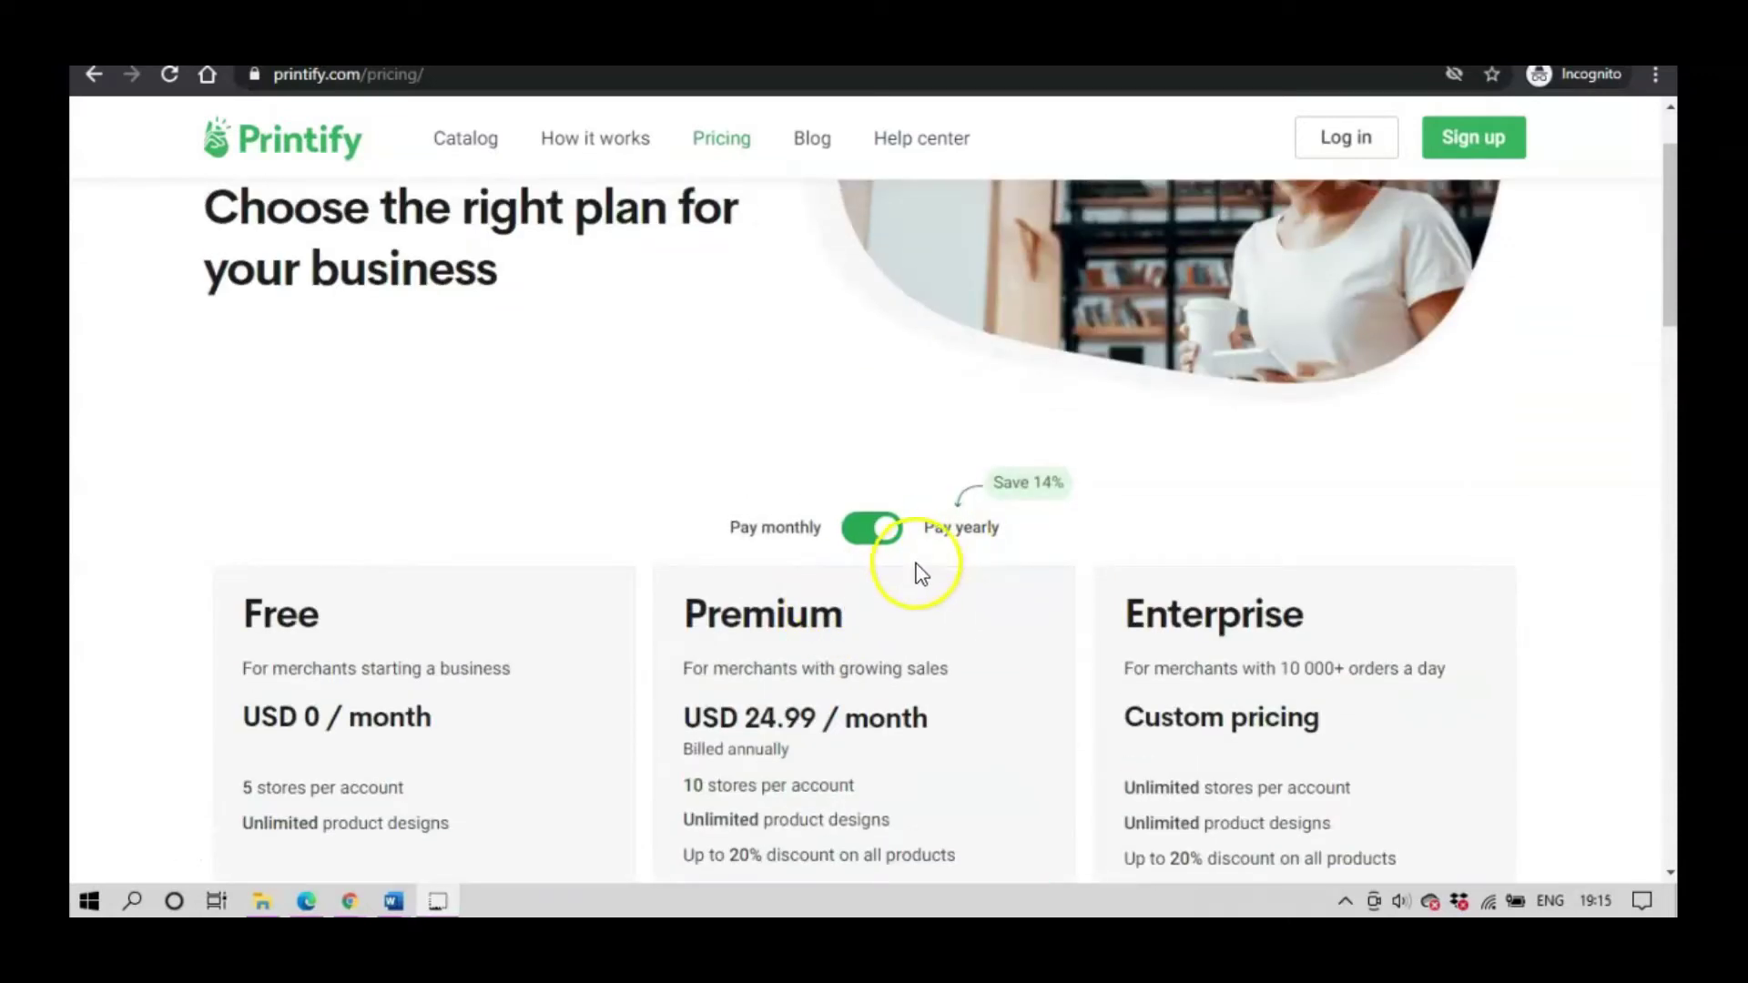
scroll(911, 572, up, 1)
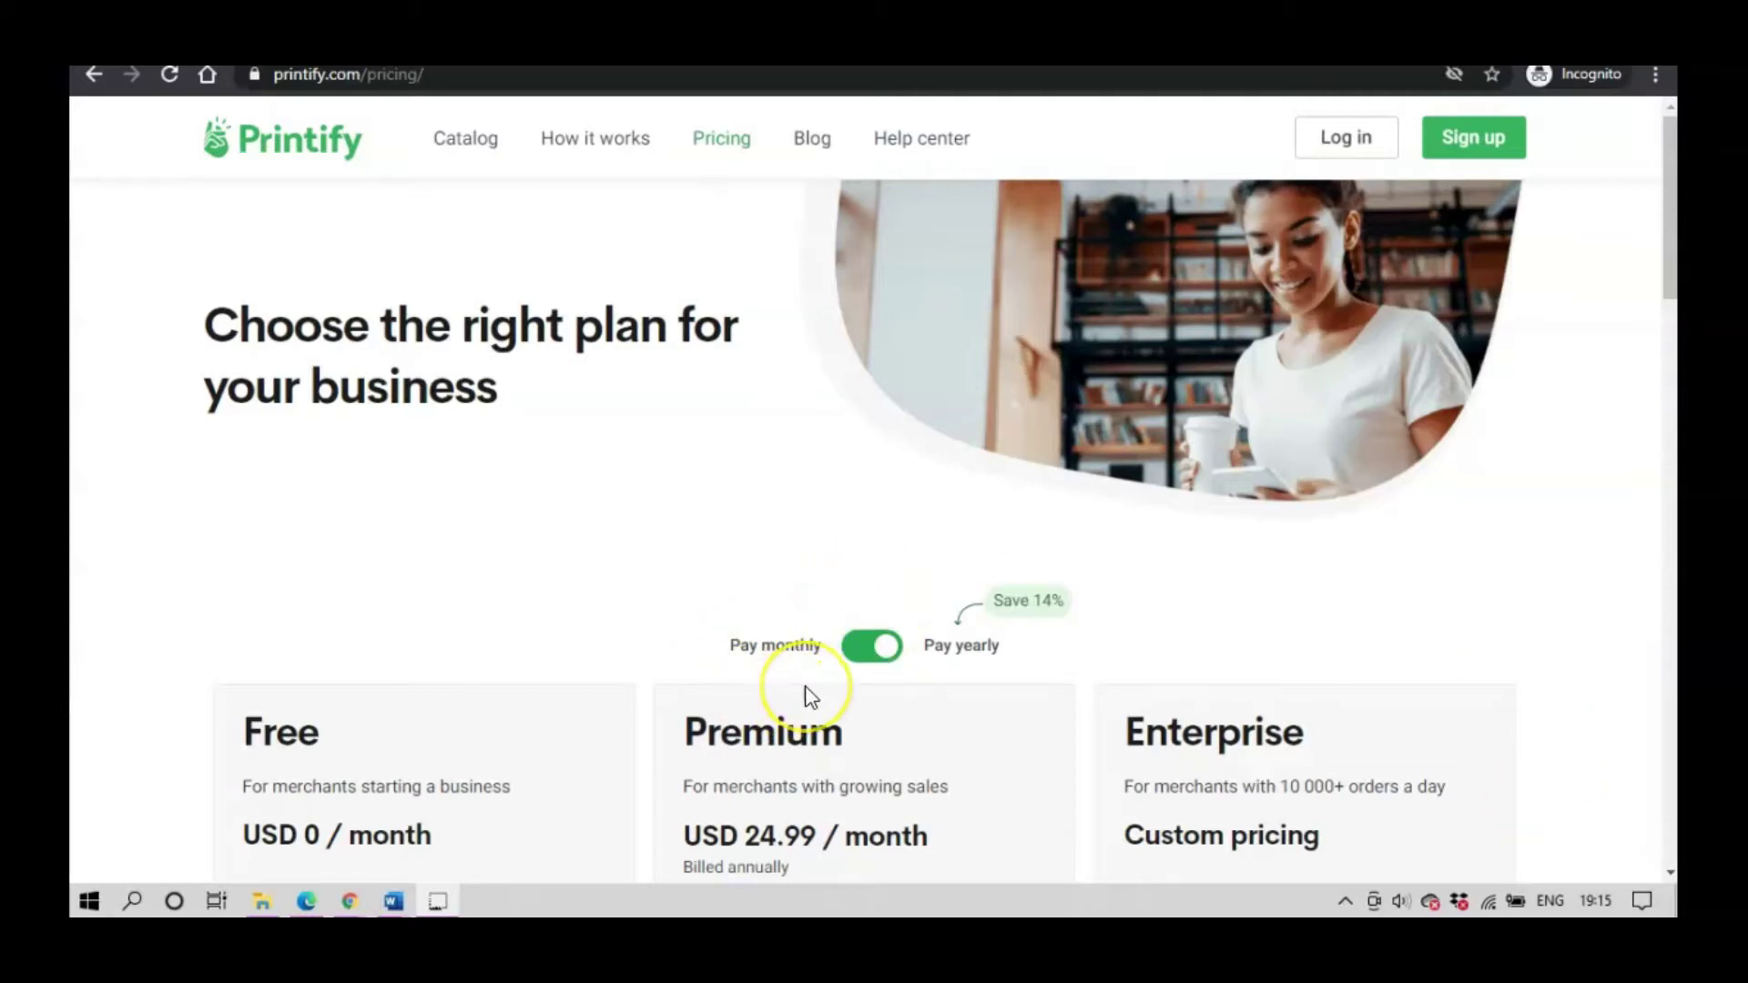
scroll(805, 686, down, 3)
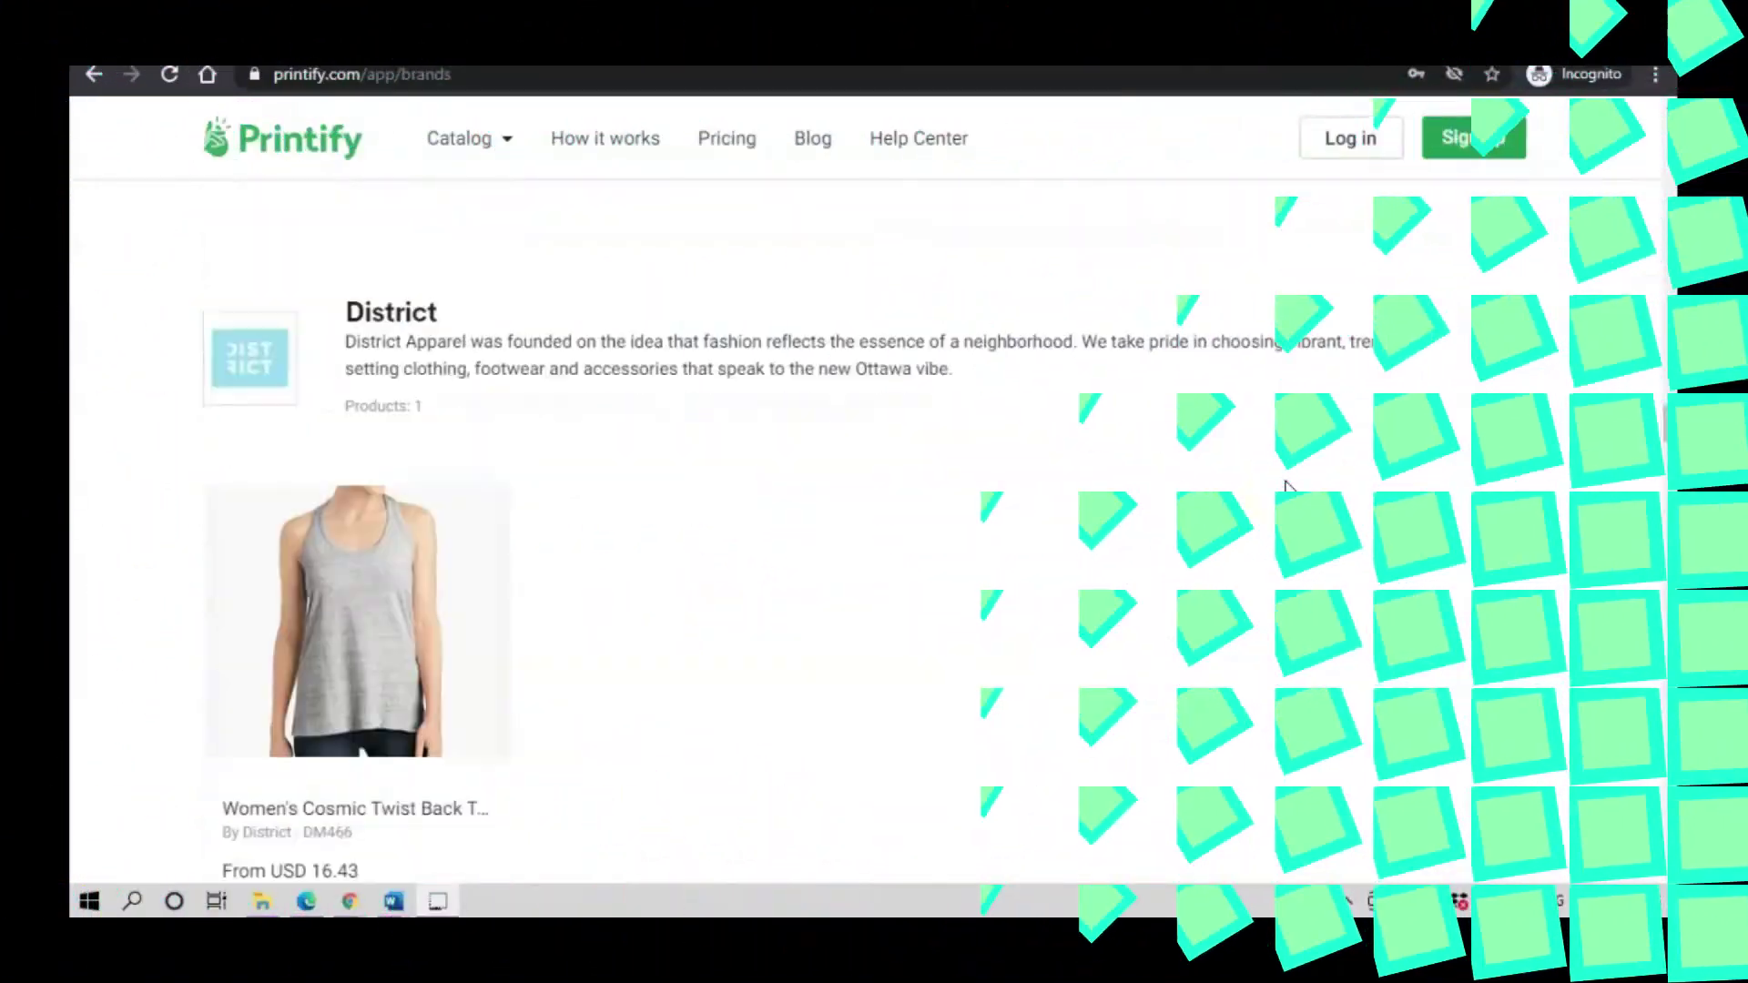
Return to the beginning of the brands page, open the sign-up form and look over its registration options.
scroll(1286, 487, up, 20)
scroll(1286, 487, up, 10)
click(1450, 153)
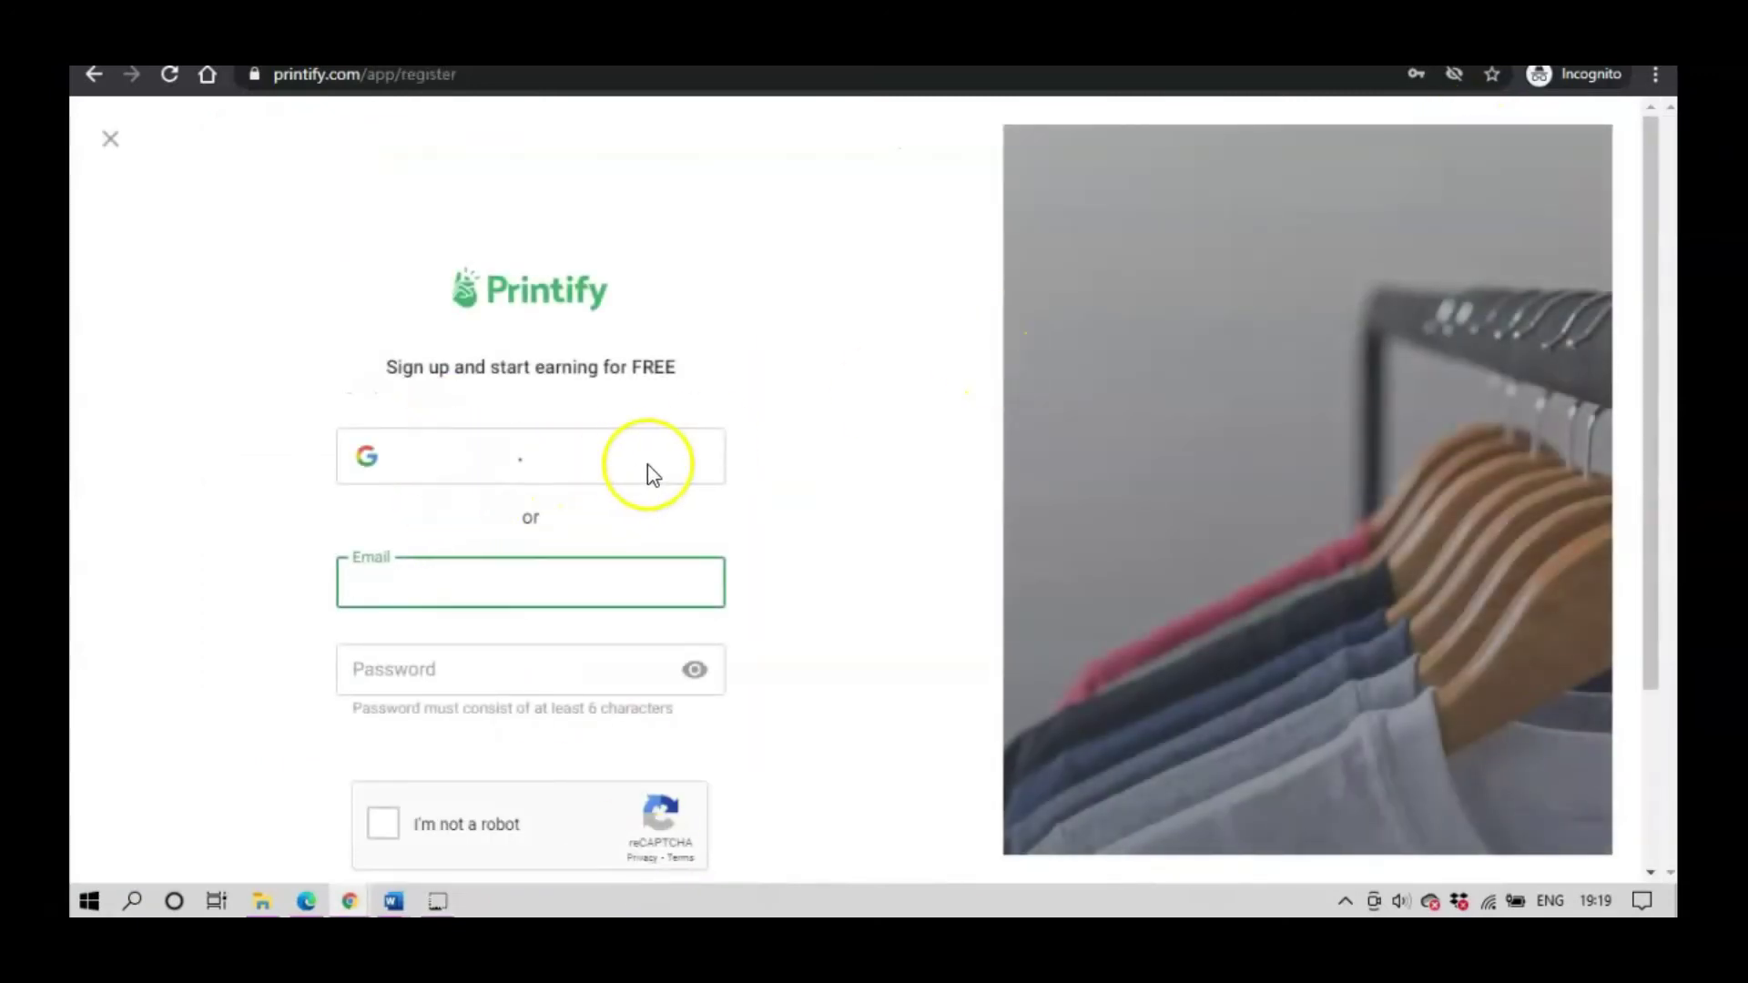
scroll(649, 467, down, 3)
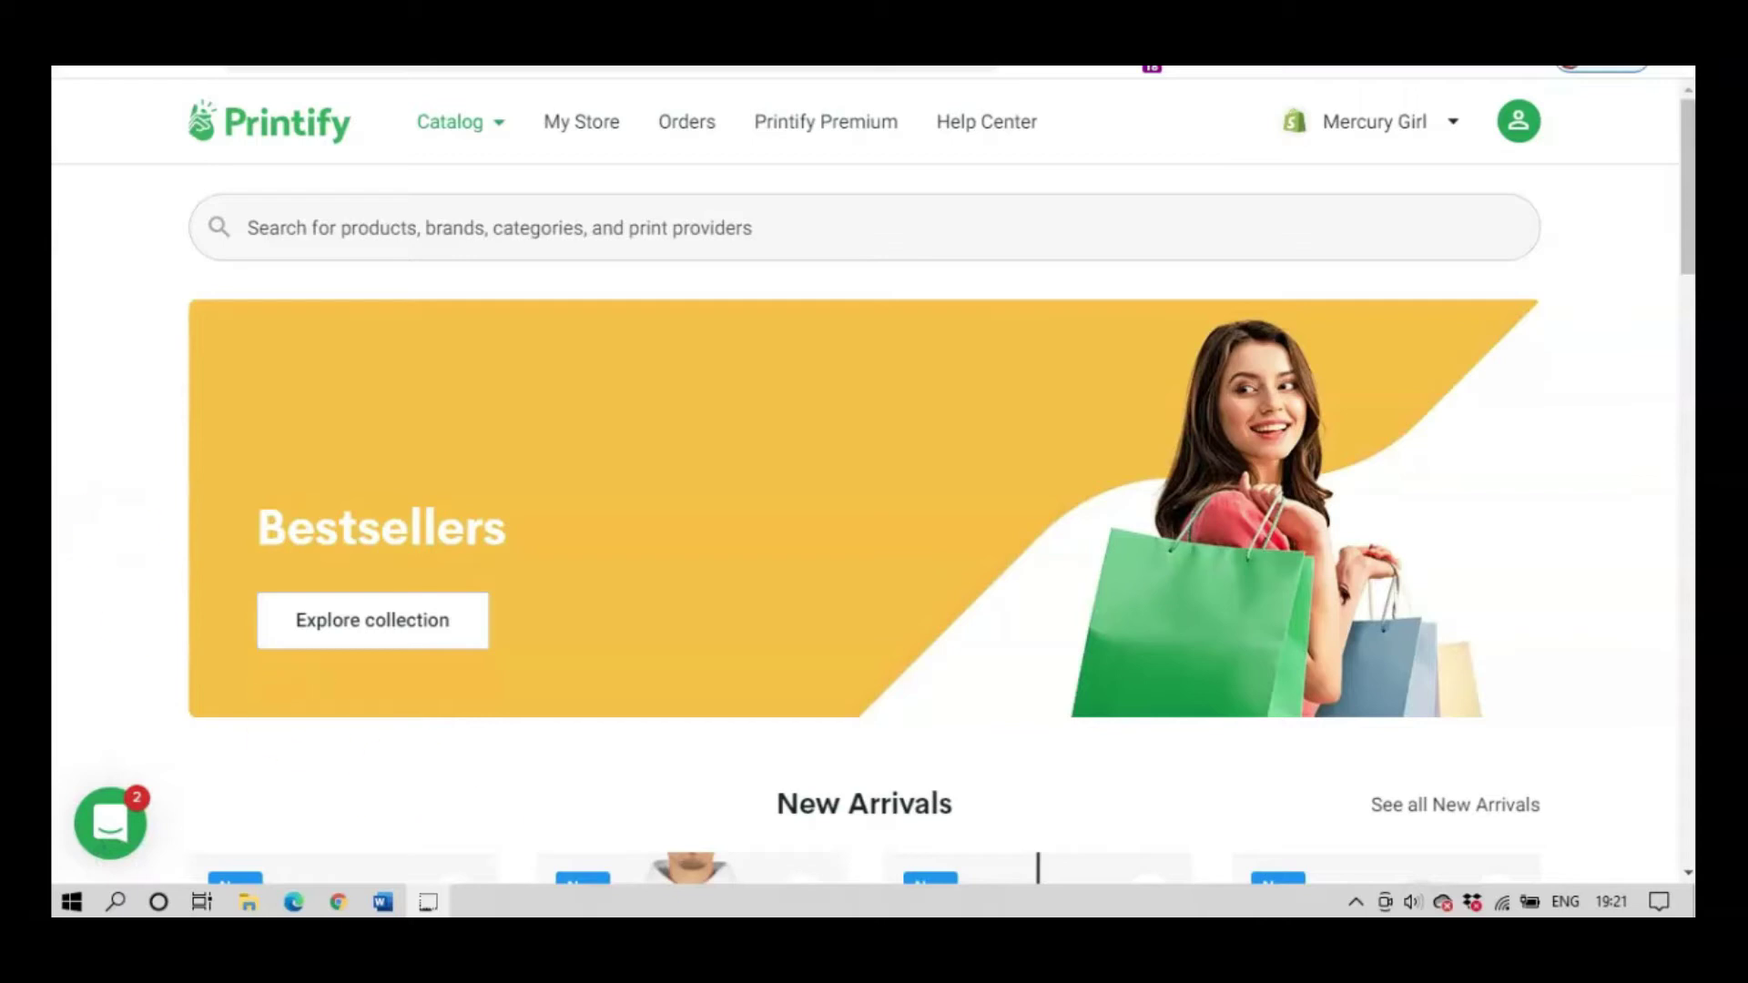
Look over the account menu's options and open the page for managing the connected stores.
mouse_move(482, 102)
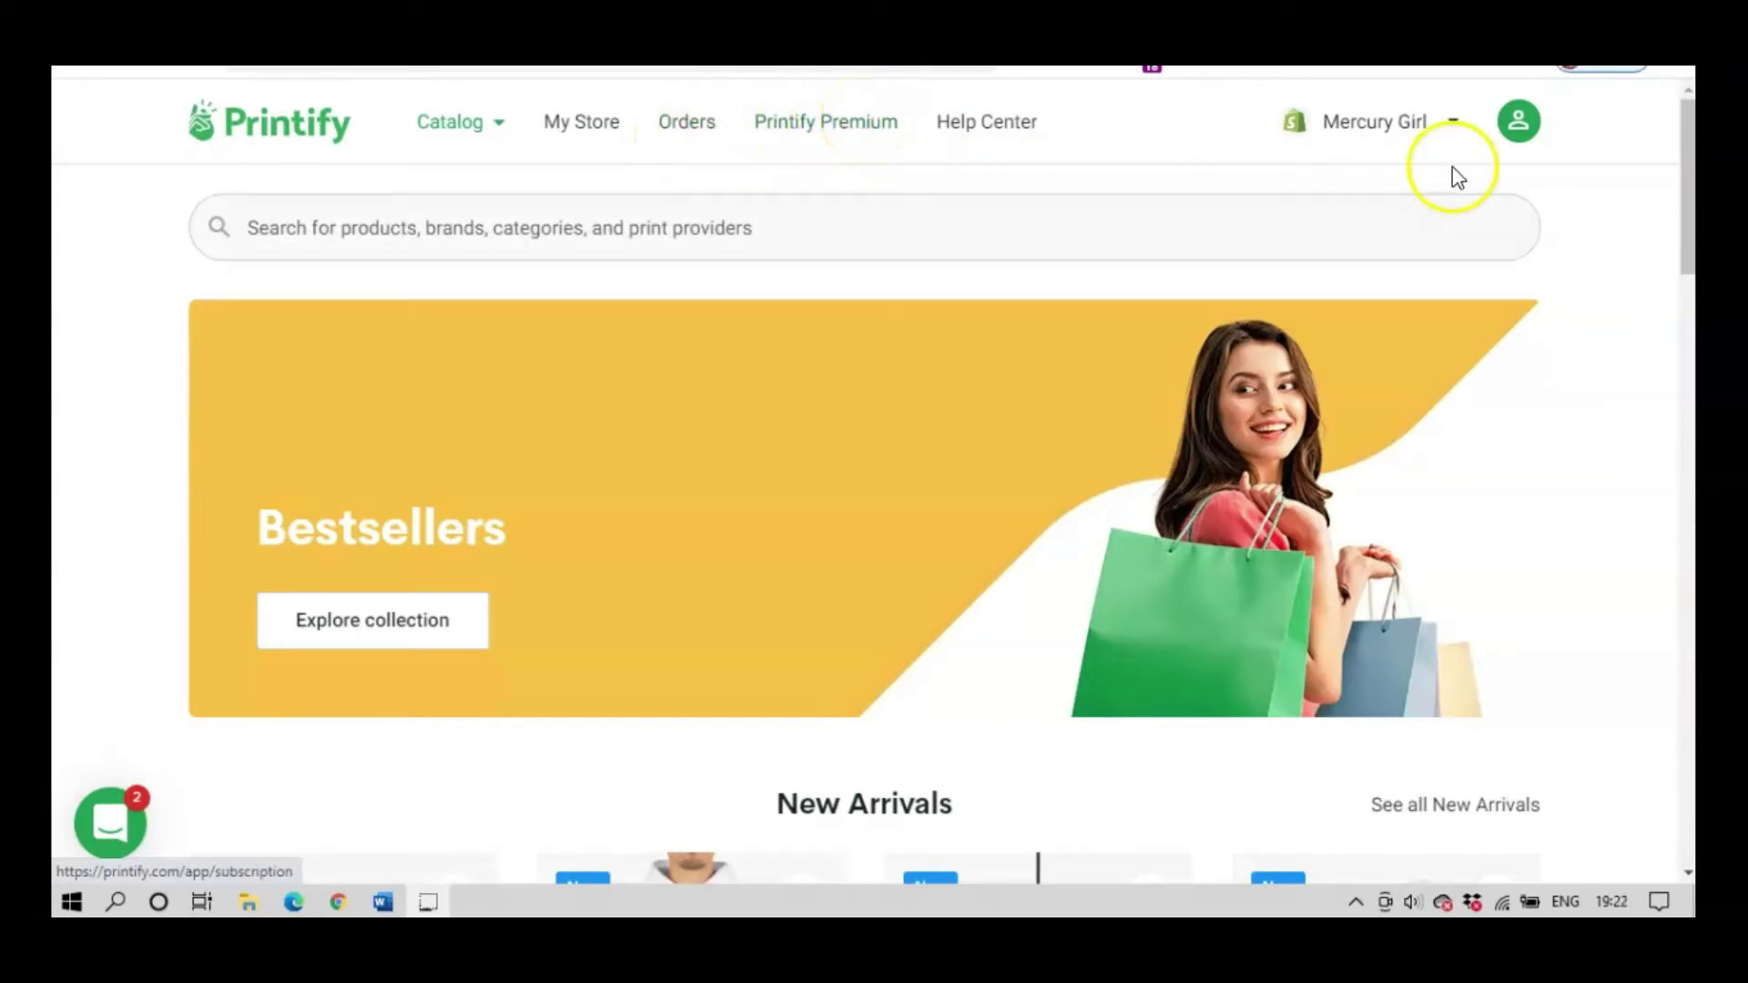
click(1519, 127)
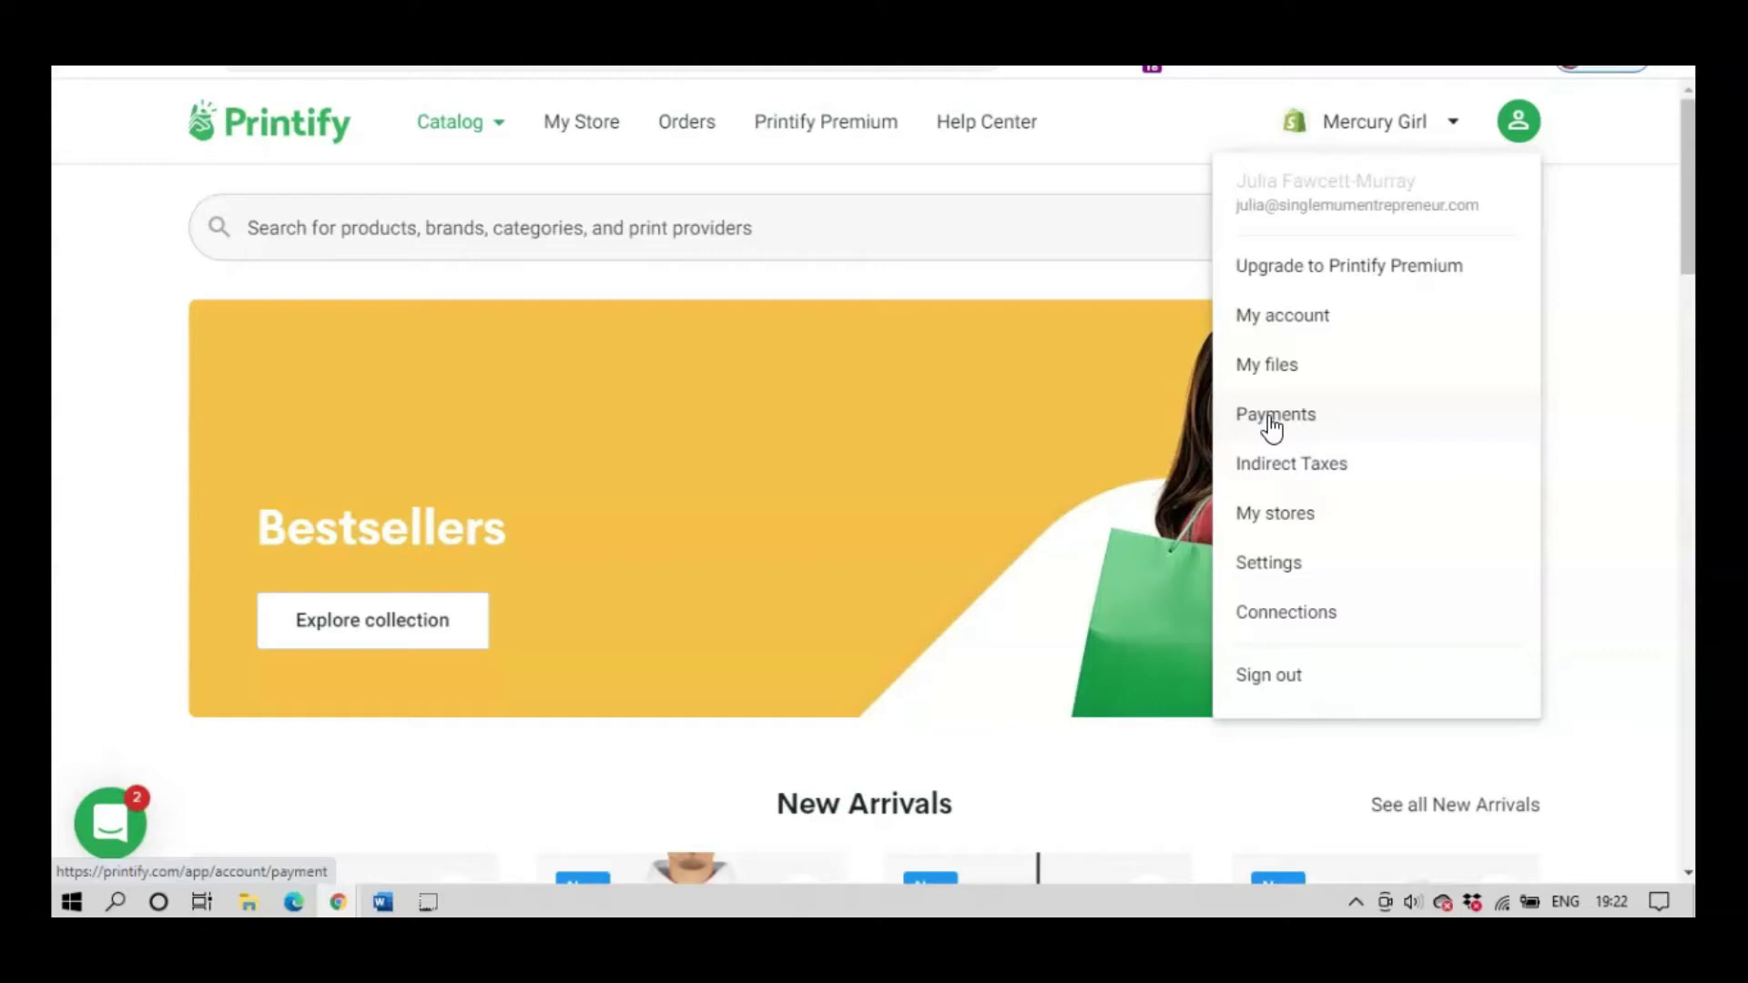
click(1106, 225)
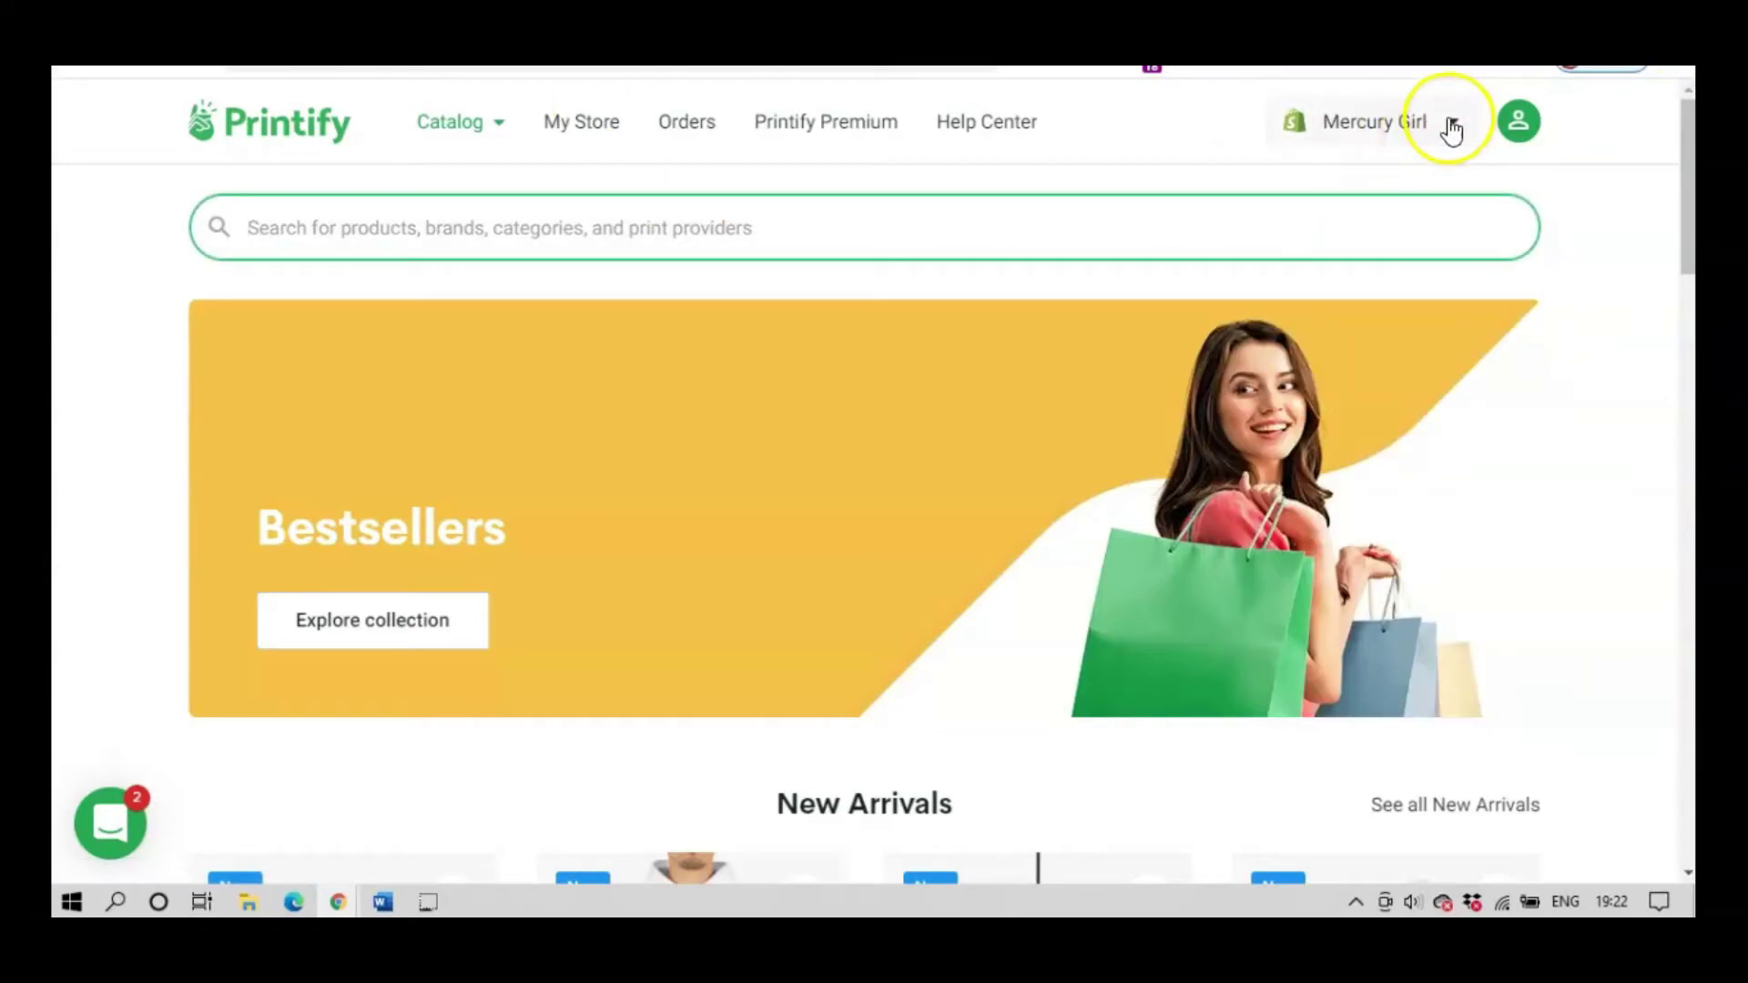
click(1455, 127)
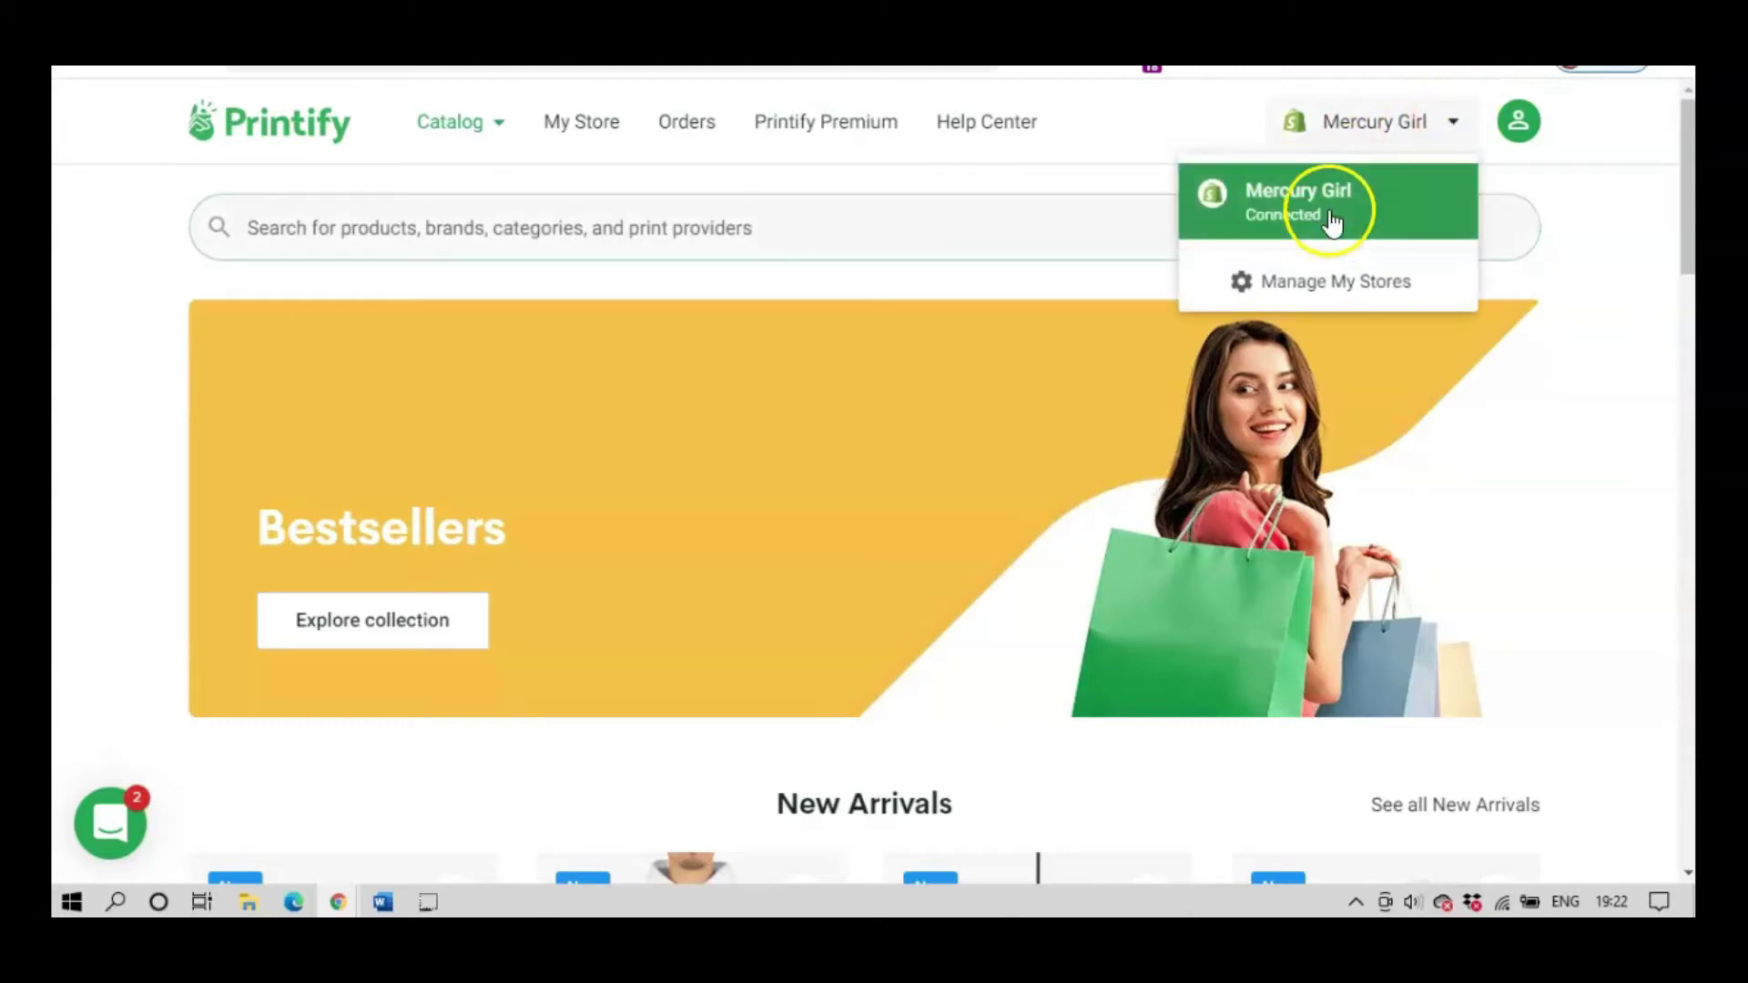
click(1303, 284)
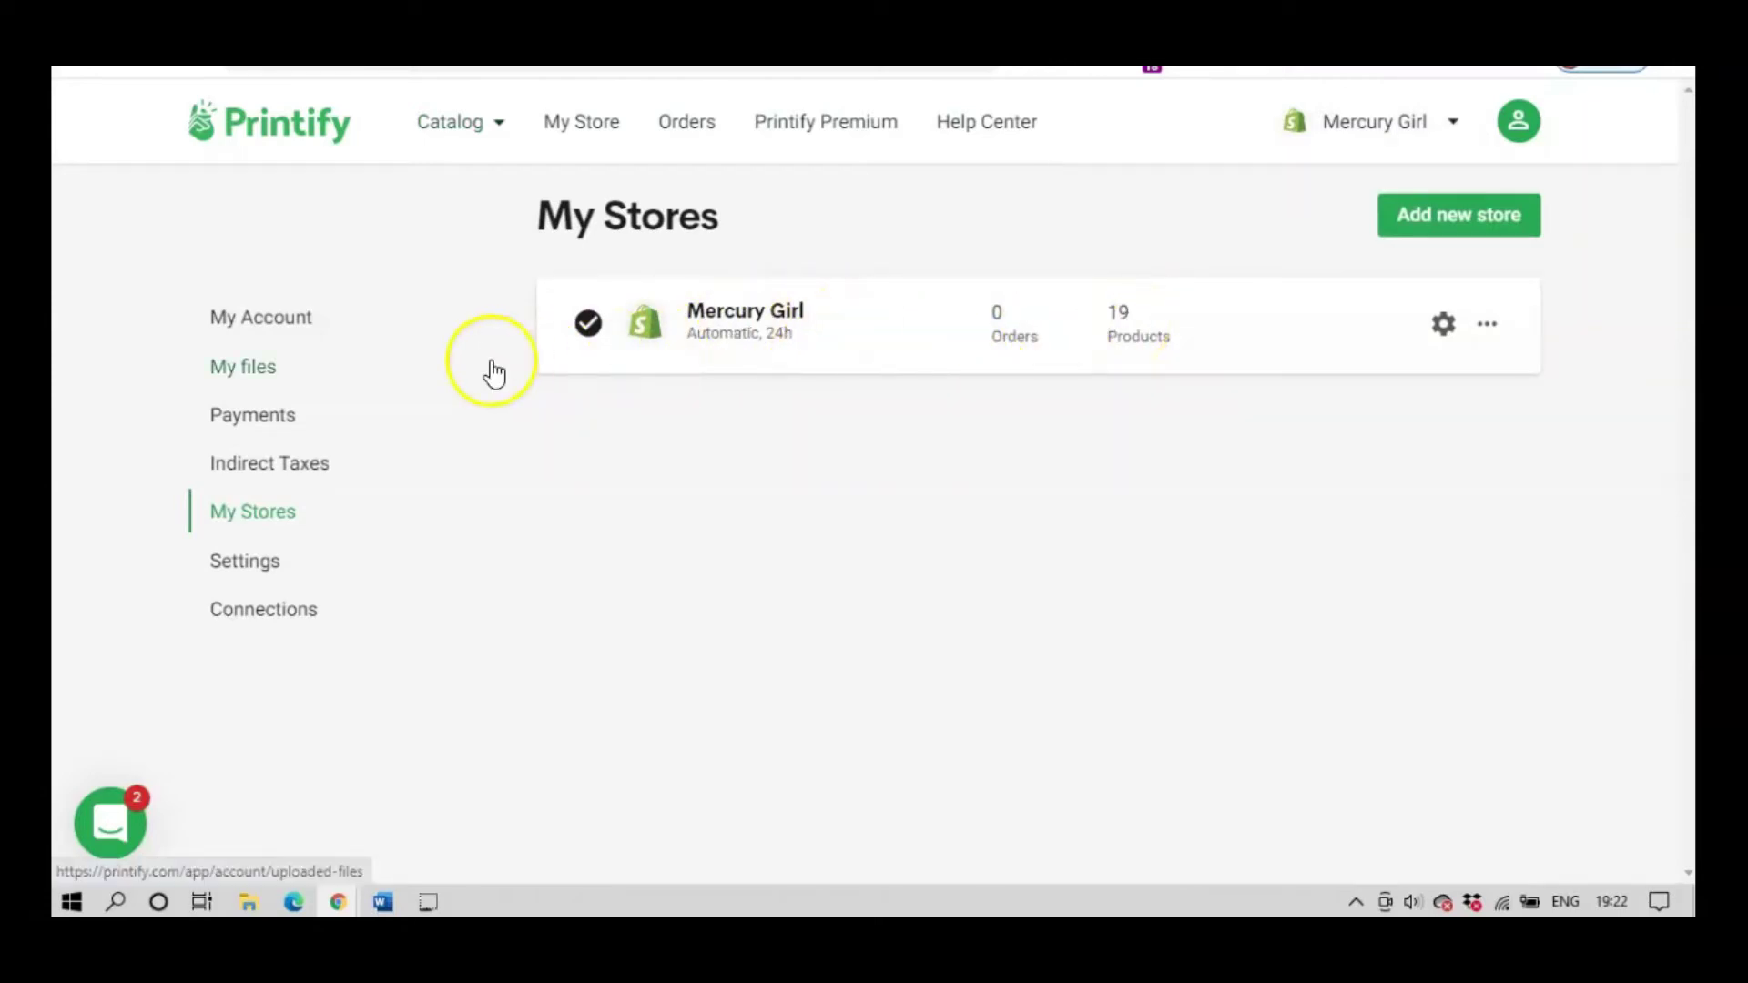
Start adding a new store and review the platforms offered for connection, from Shopify and Etsy to BigCommerce.
click(1450, 221)
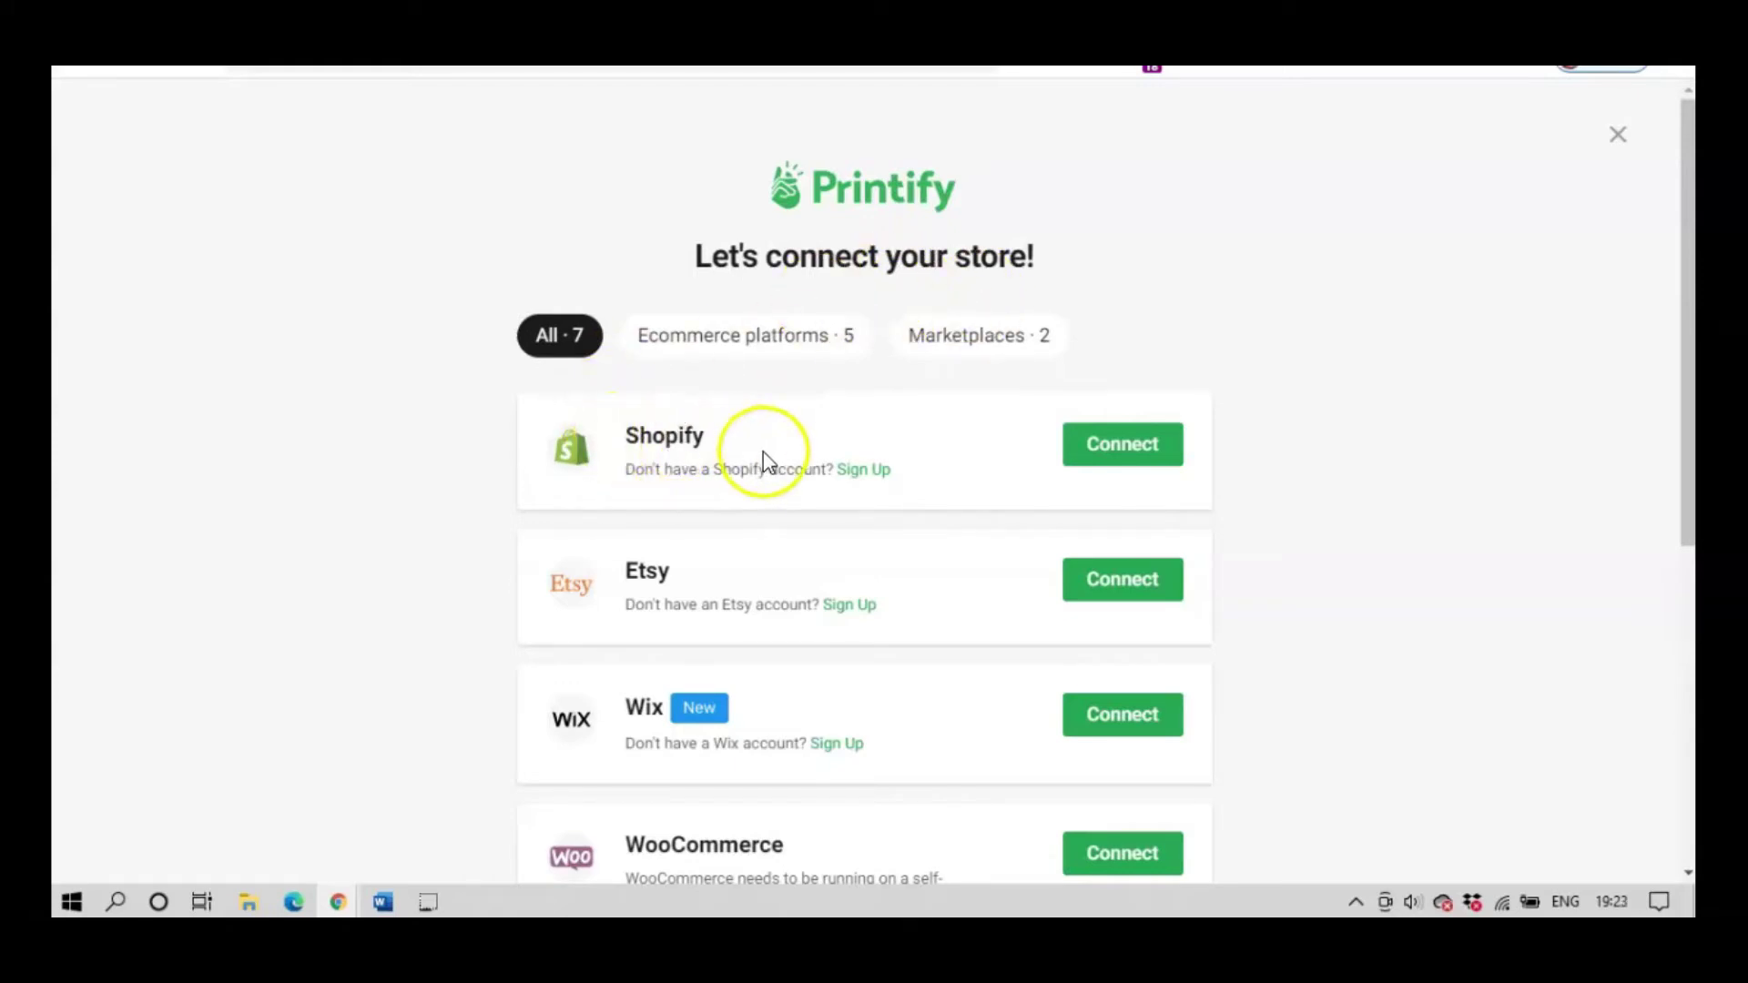
scroll(755, 453, down, 3)
scroll(717, 356, down, 3)
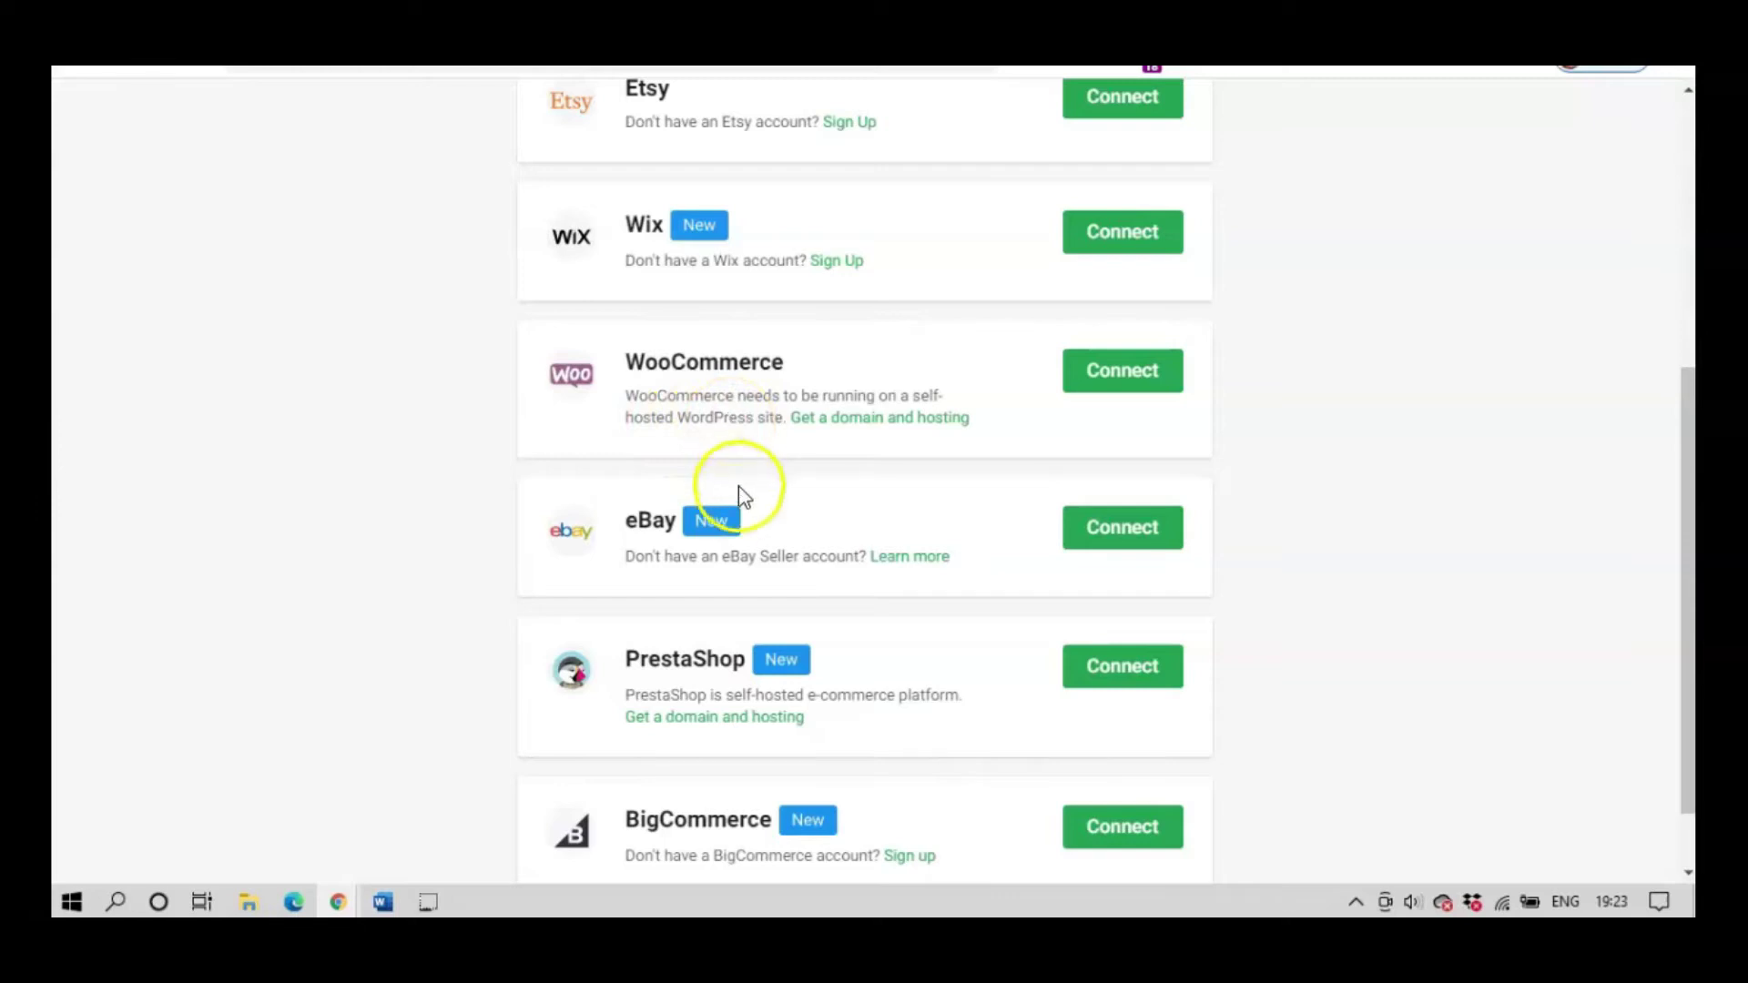
scroll(820, 524, down, 1)
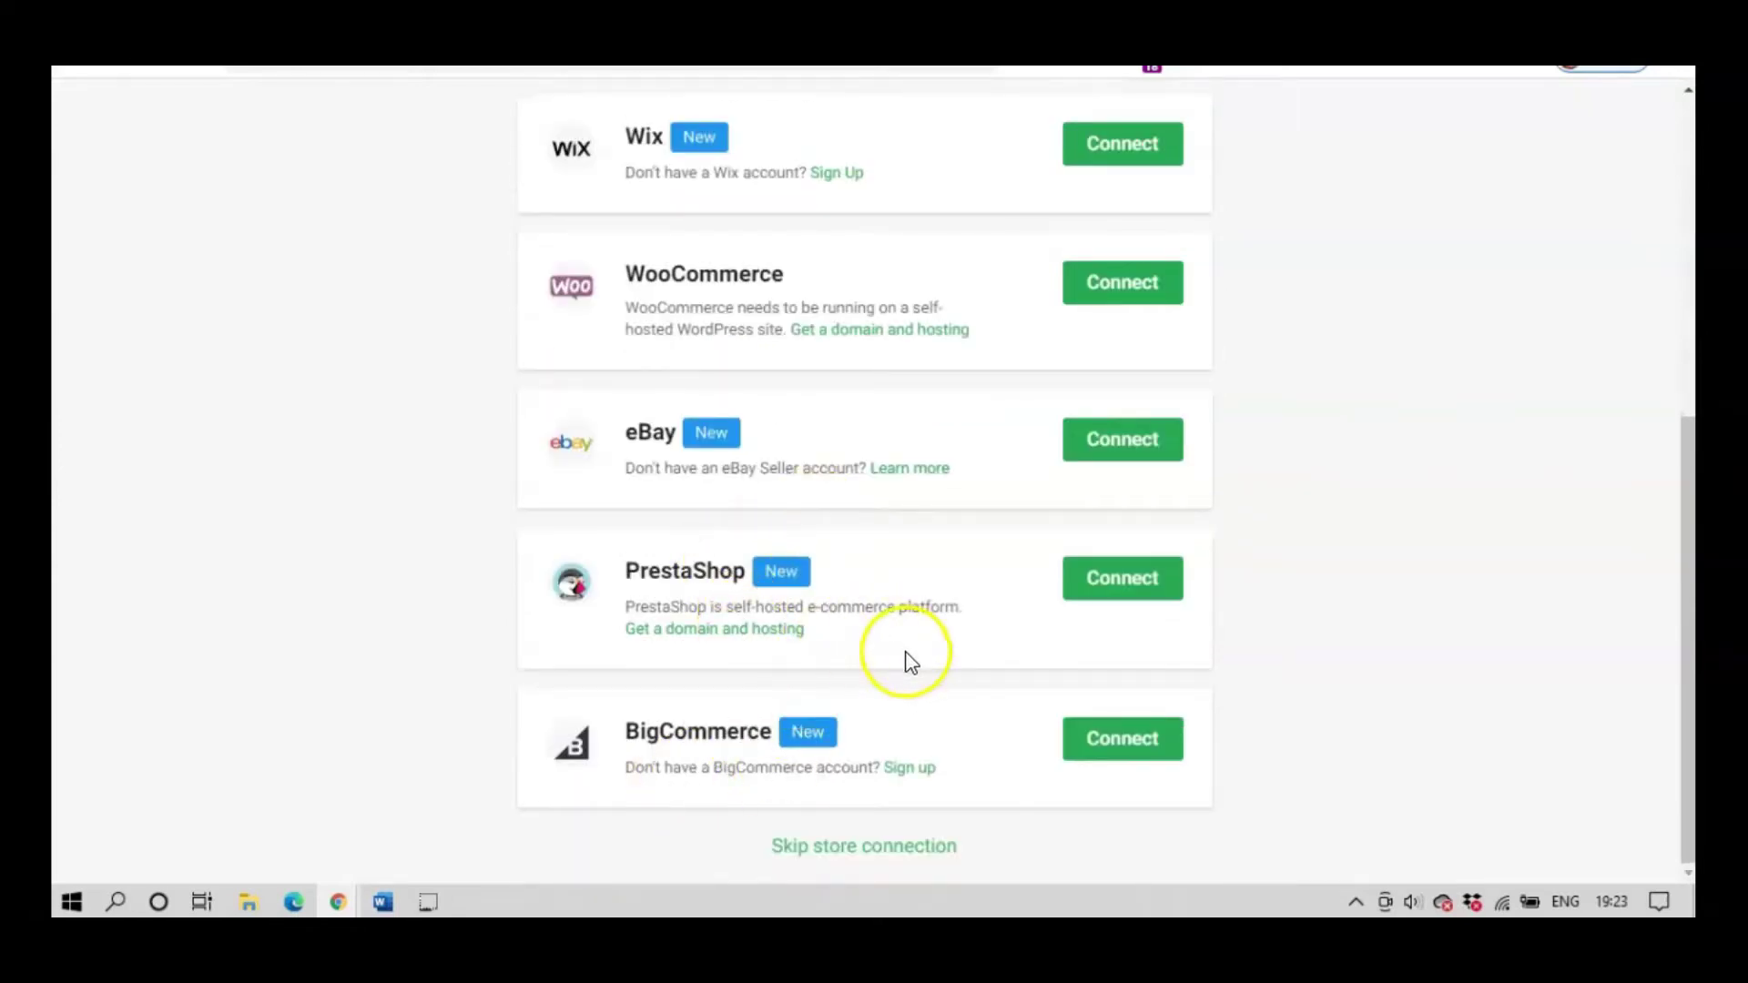
scroll(996, 528, up, 4)
scroll(1463, 401, down, 4)
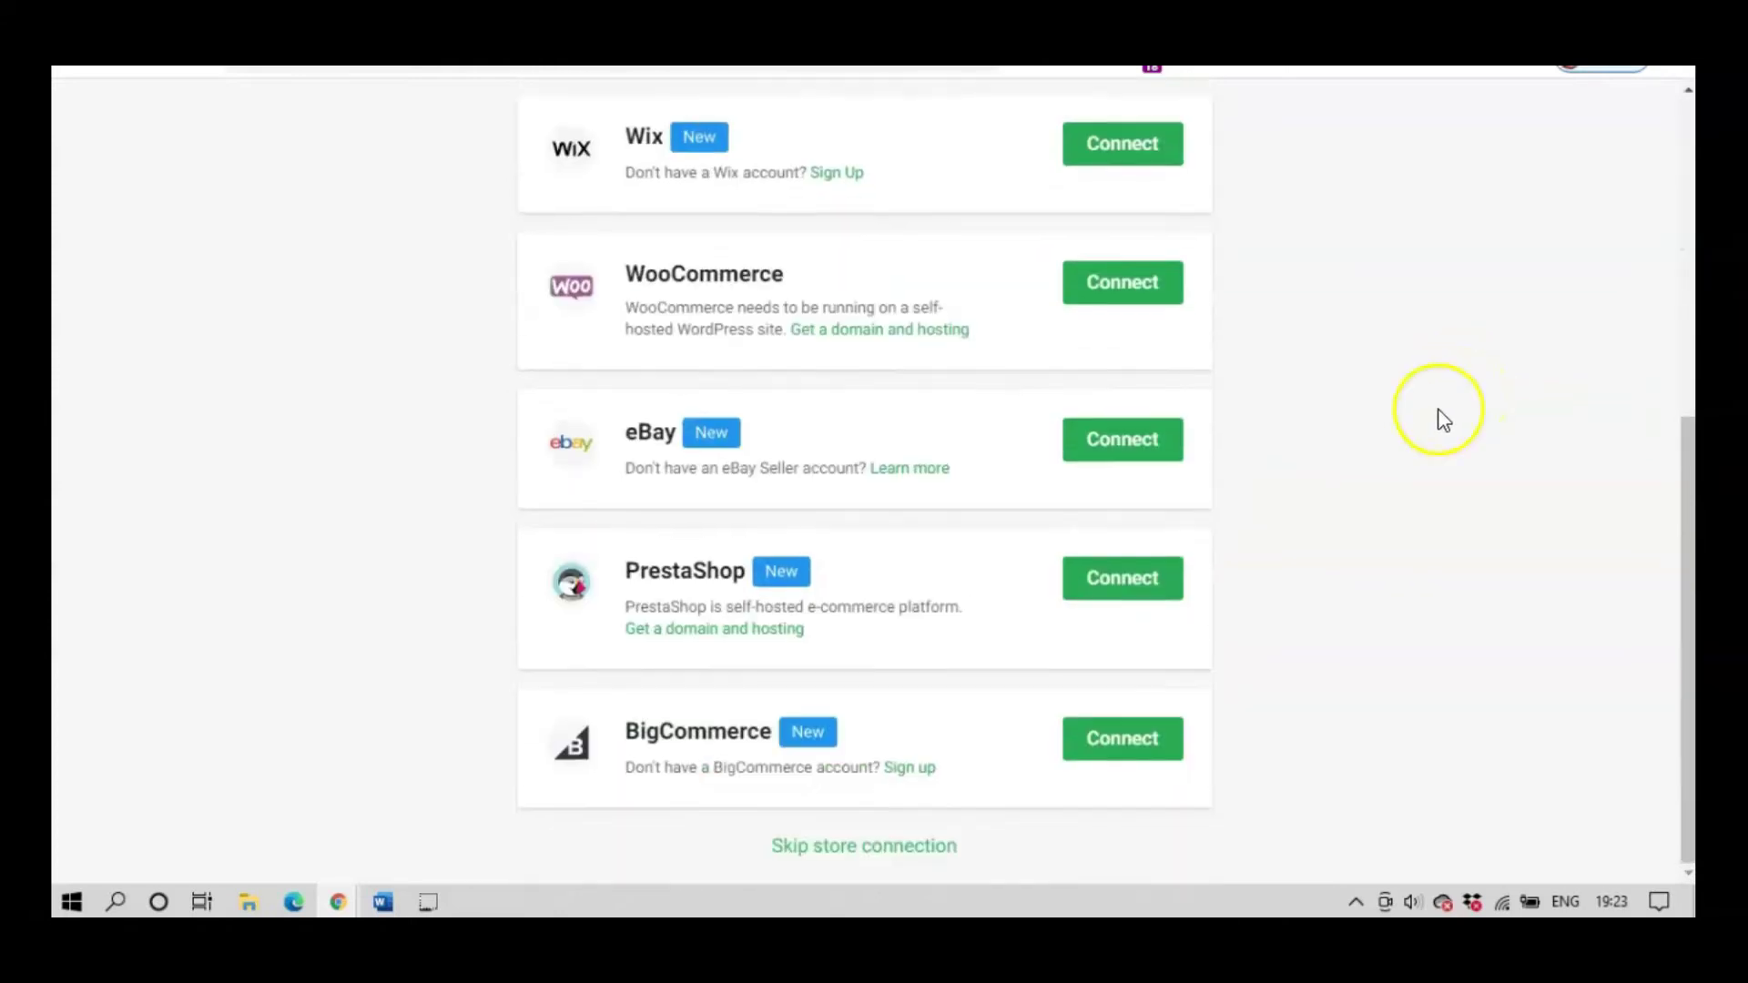
scroll(1428, 428, up, 6)
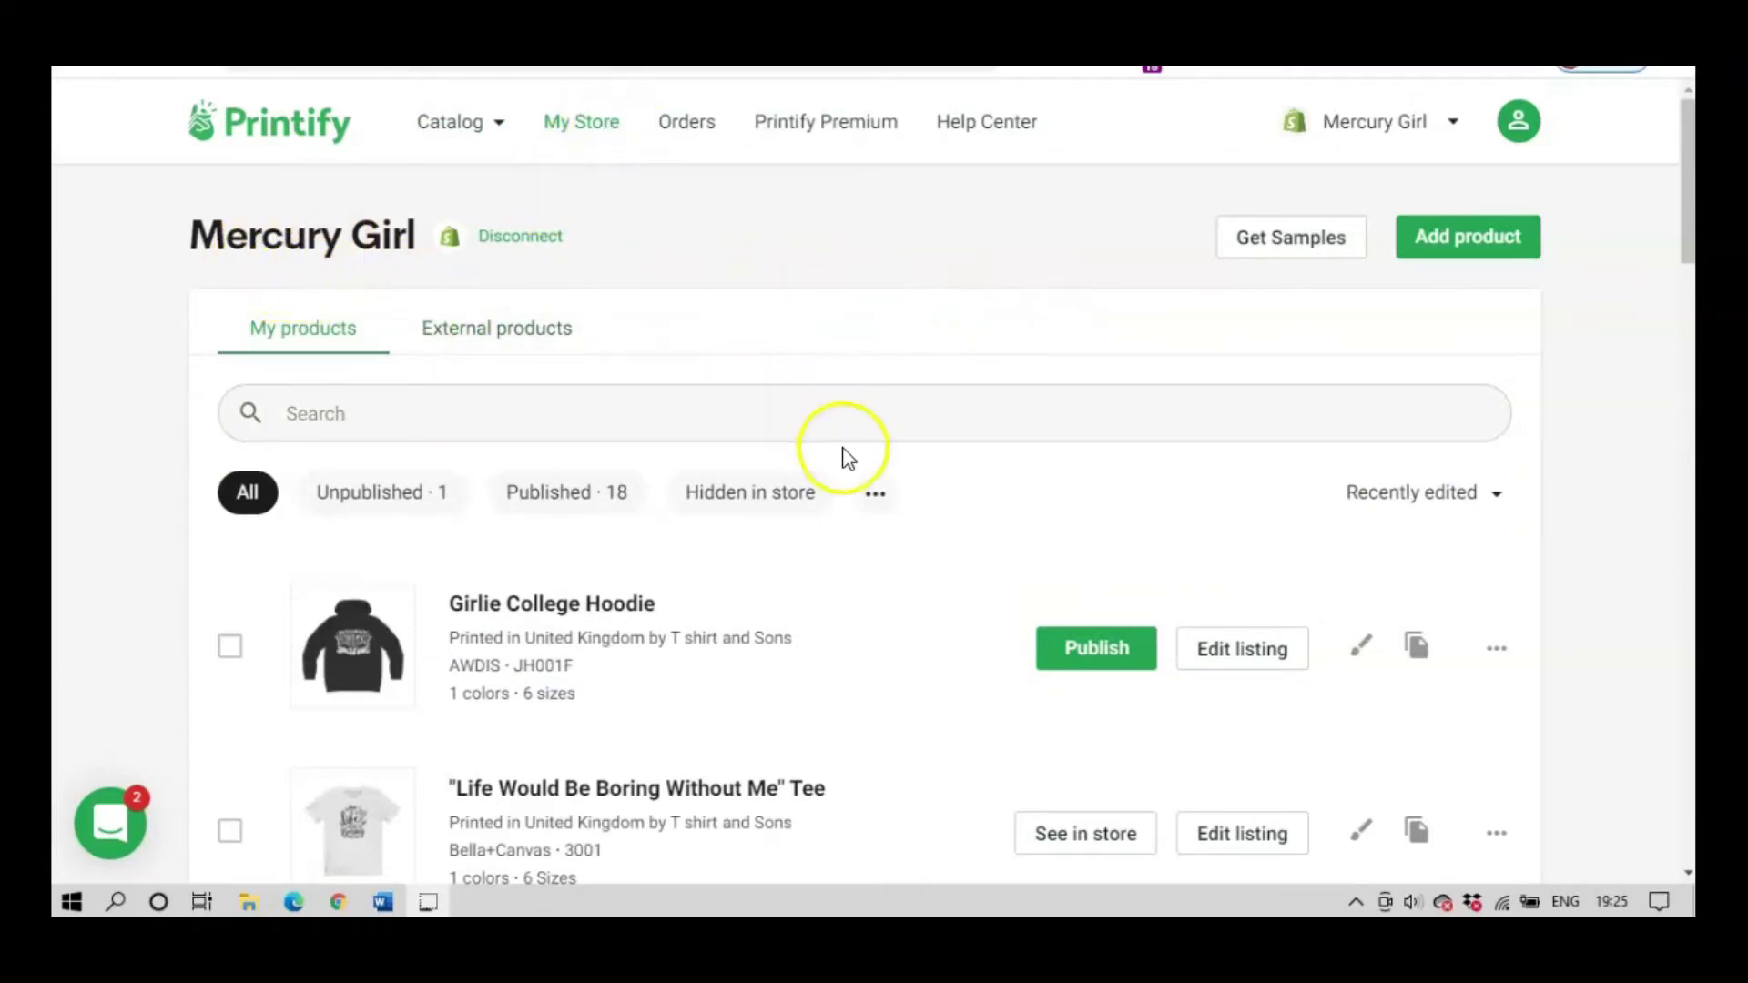
Look through the My products list of the Mercury Girl store down to its last entry and back.
scroll(896, 462, down, 6)
scroll(898, 457, down, 10)
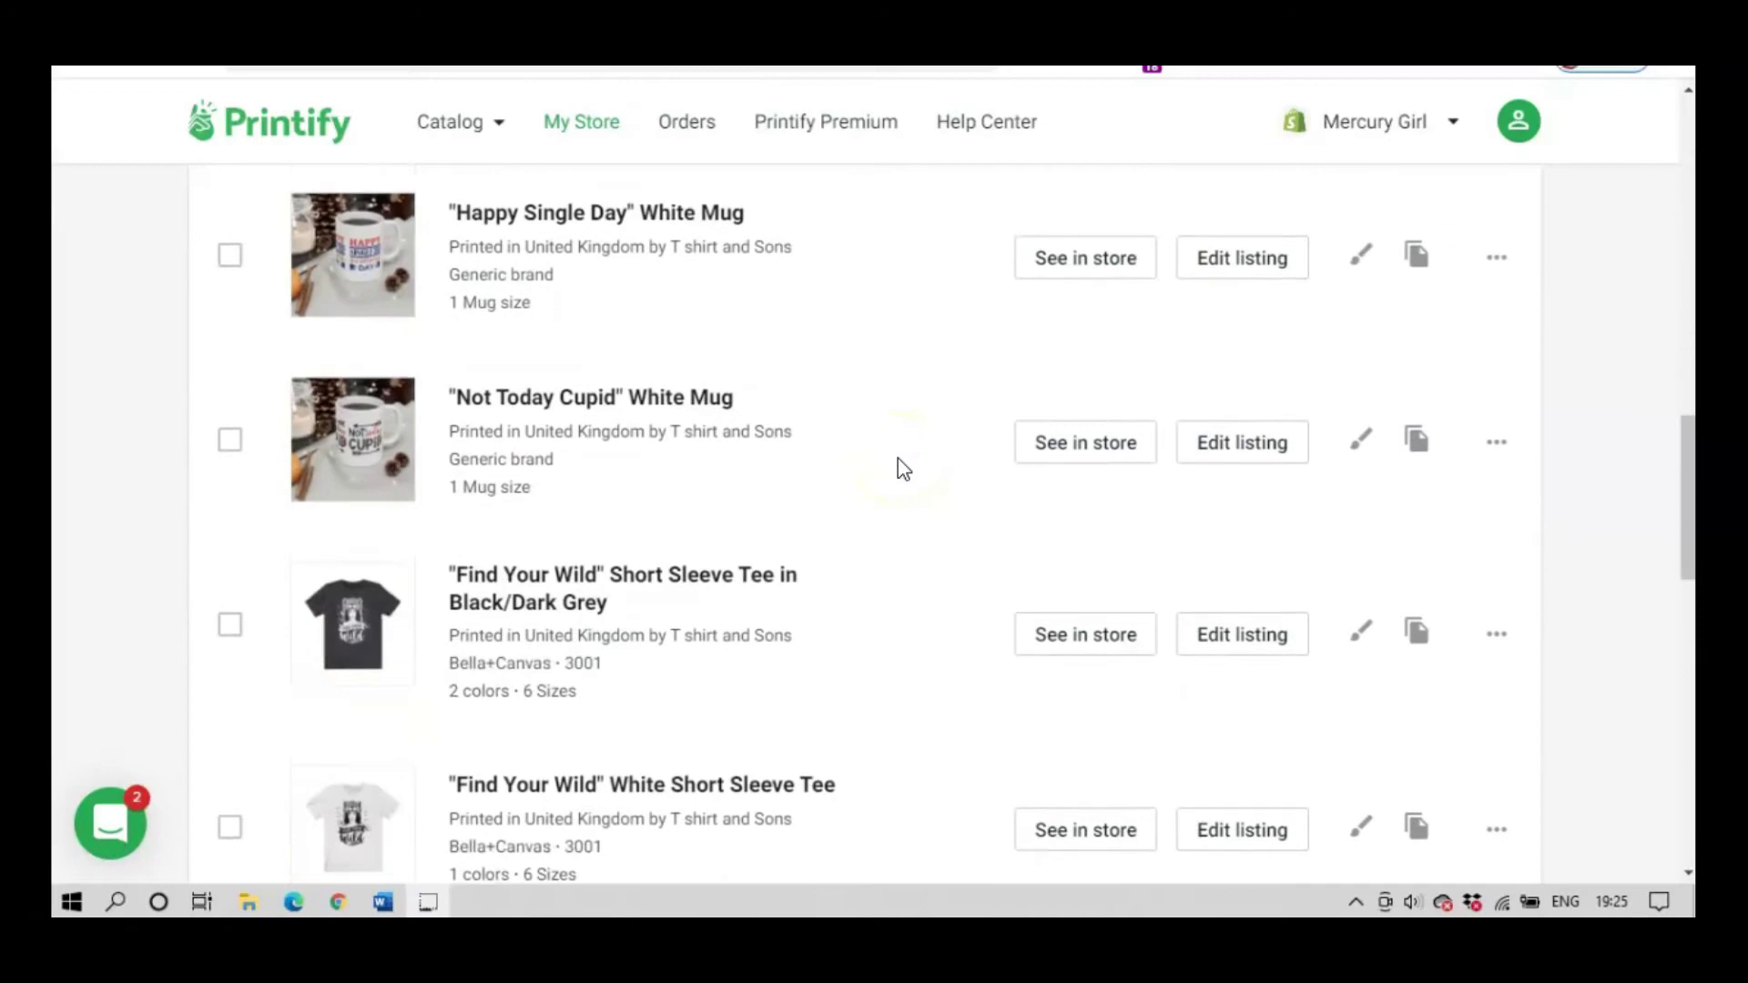
scroll(897, 457, up, 16)
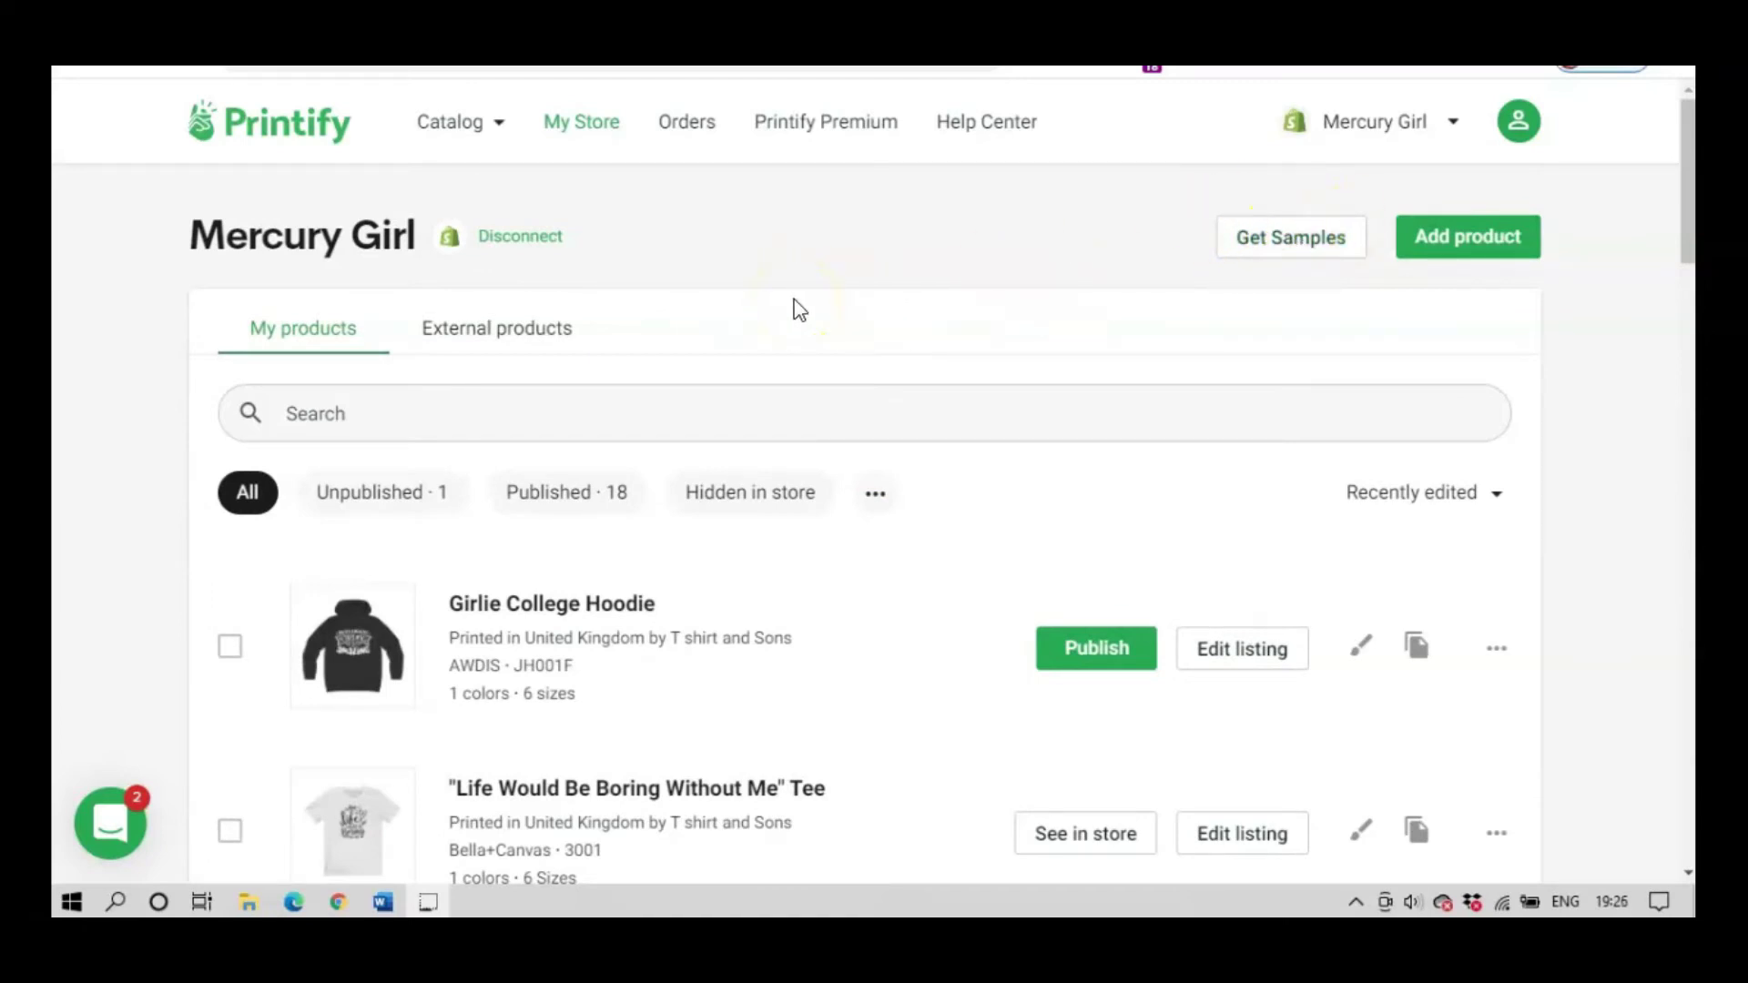
scroll(859, 351, down, 20)
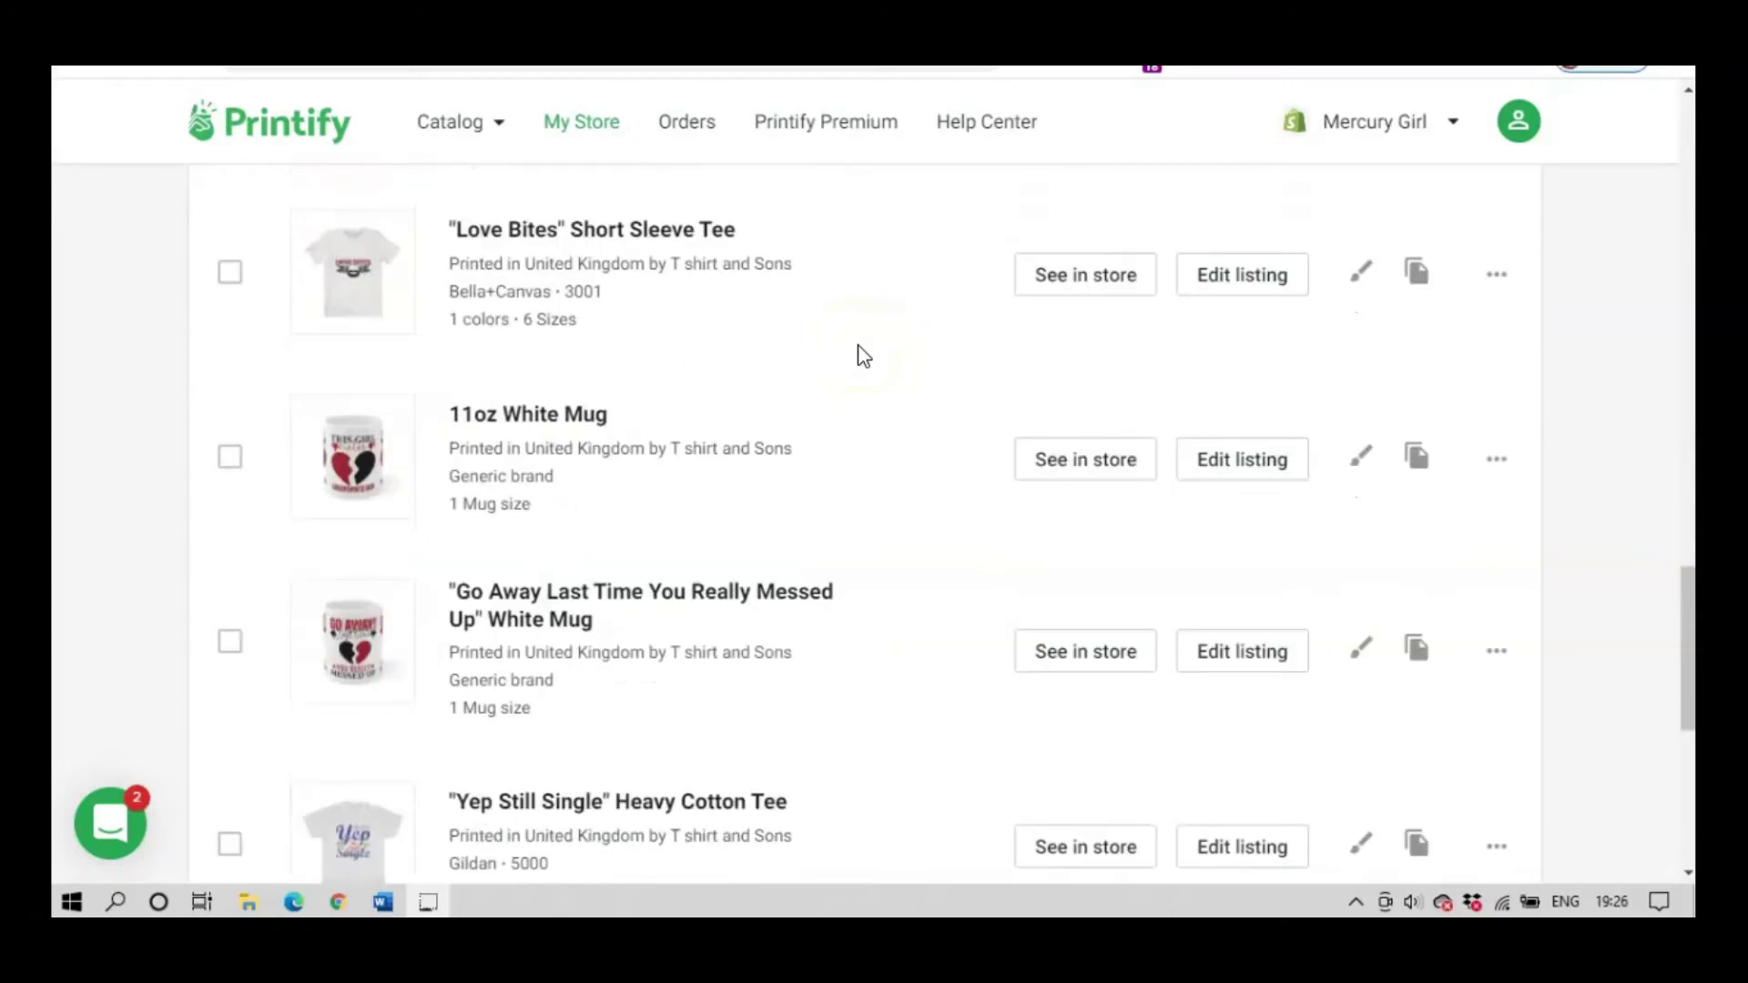
scroll(863, 355, down, 10)
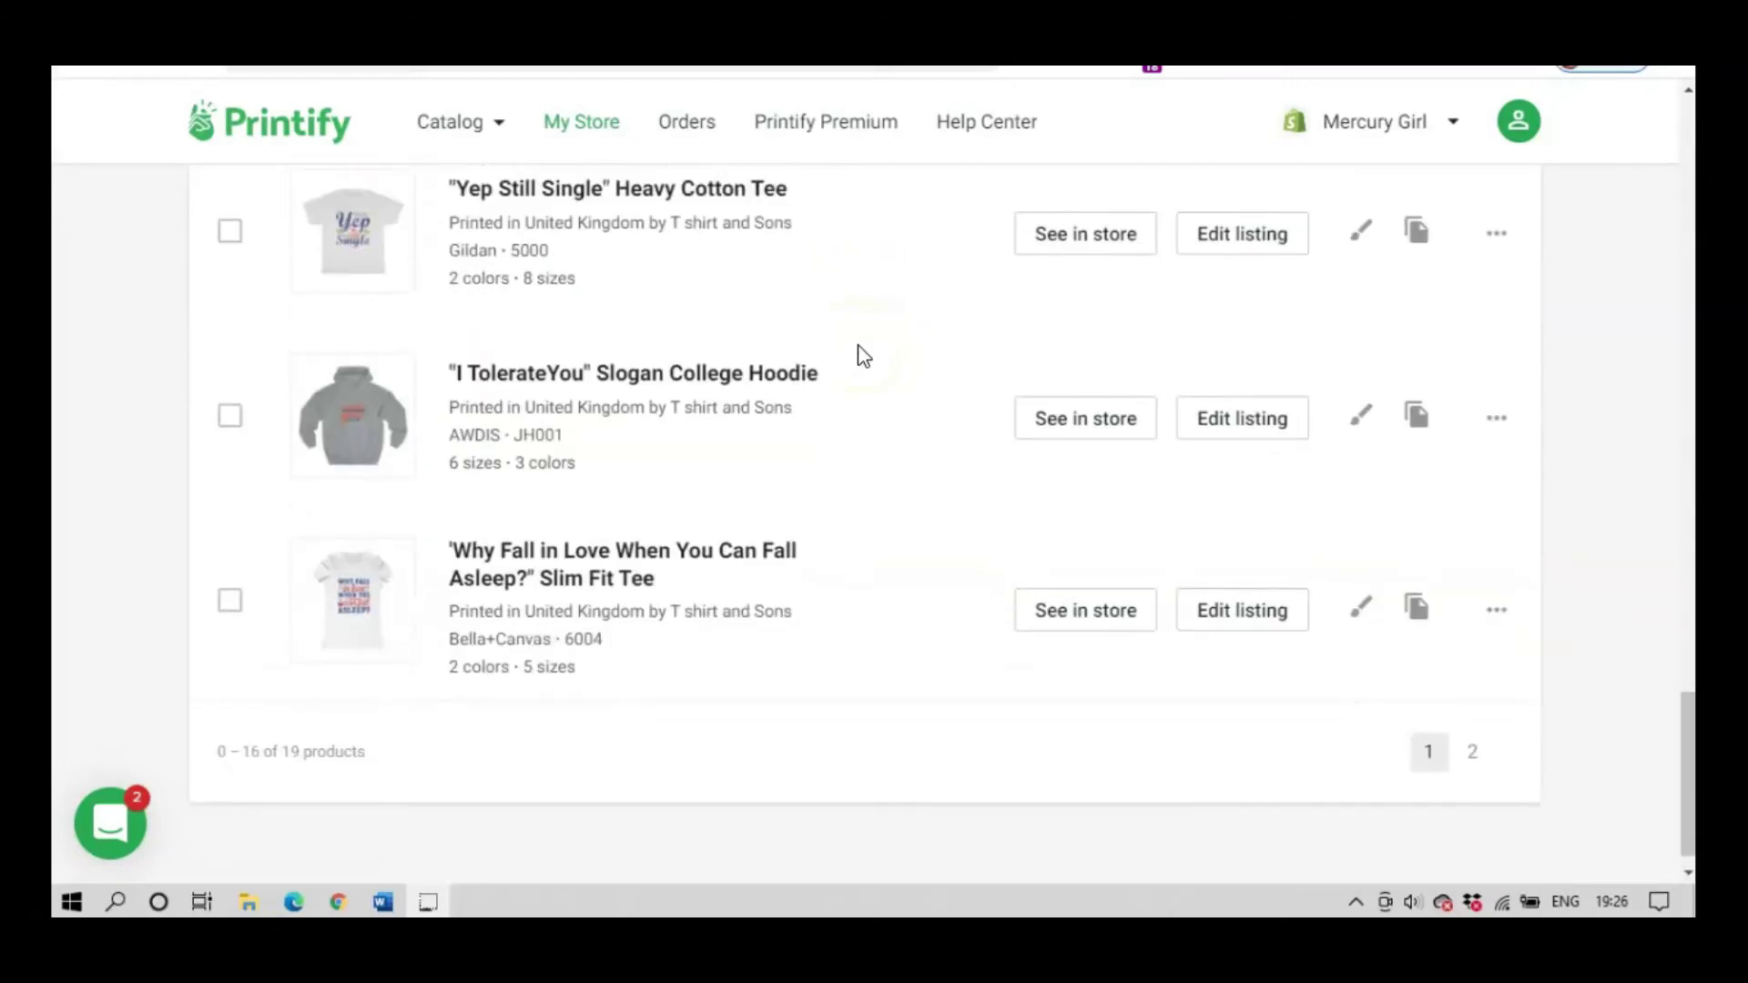
scroll(860, 355, up, 20)
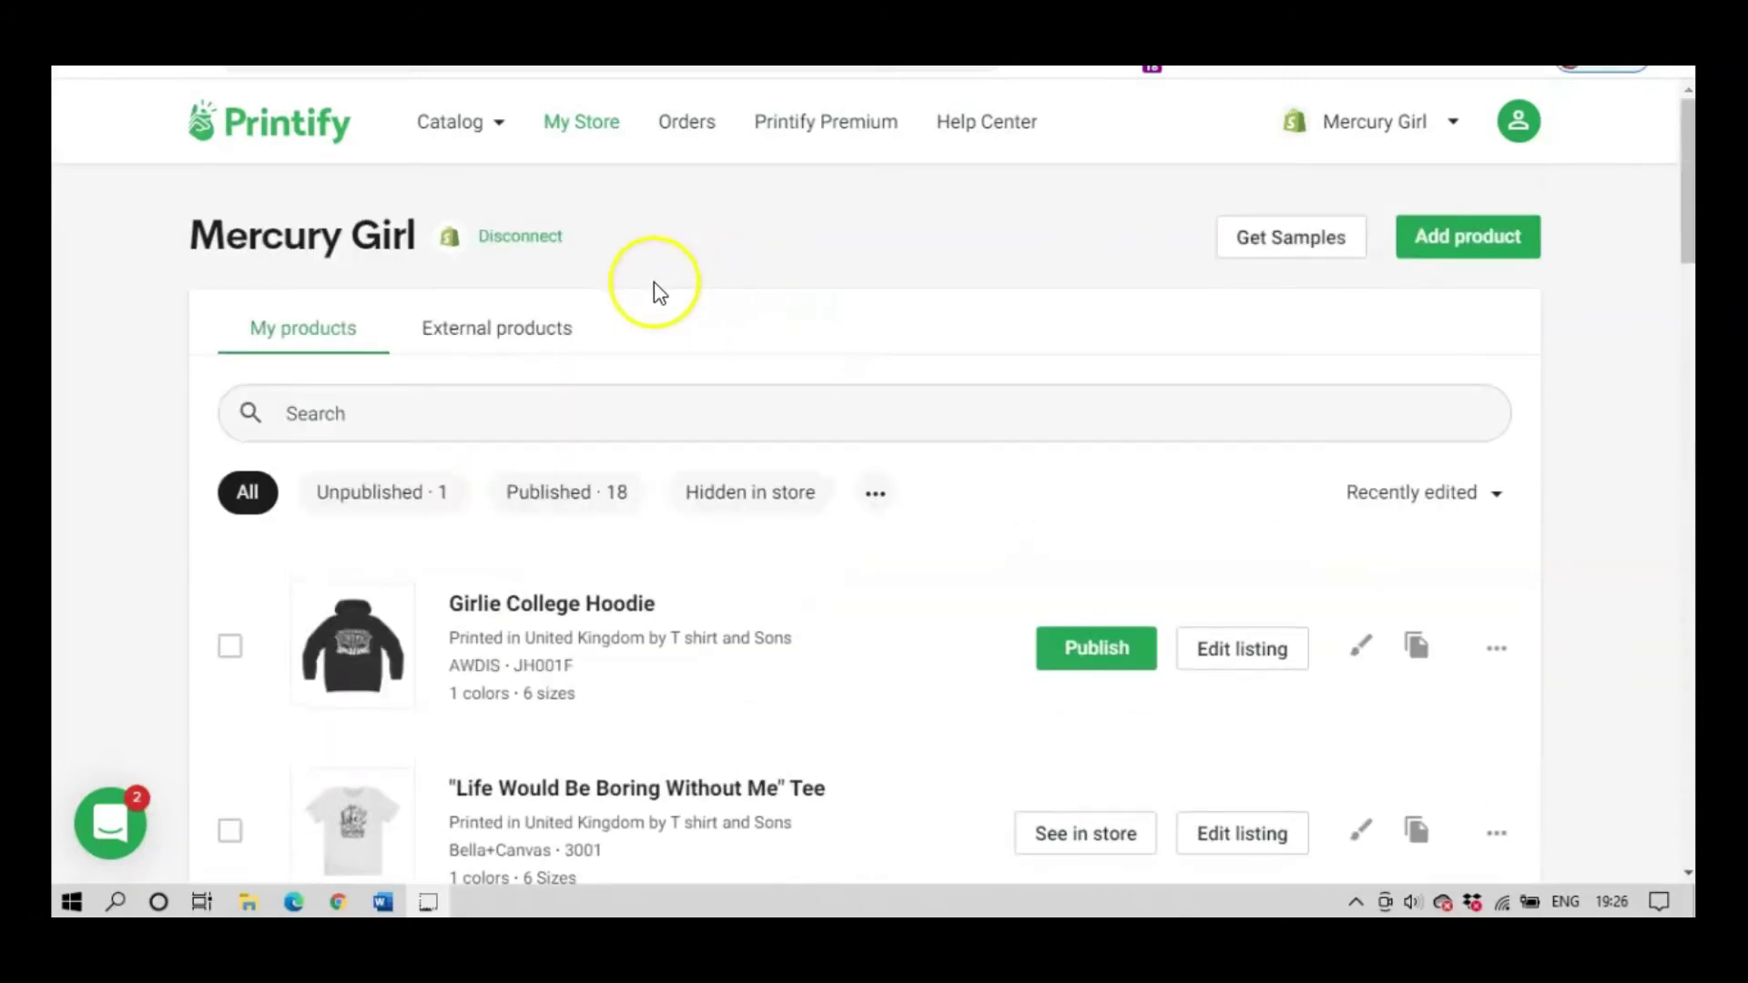
Start adding a product, open the Women's Clothing T-shirts category and look over its listings and filters.
click(1458, 241)
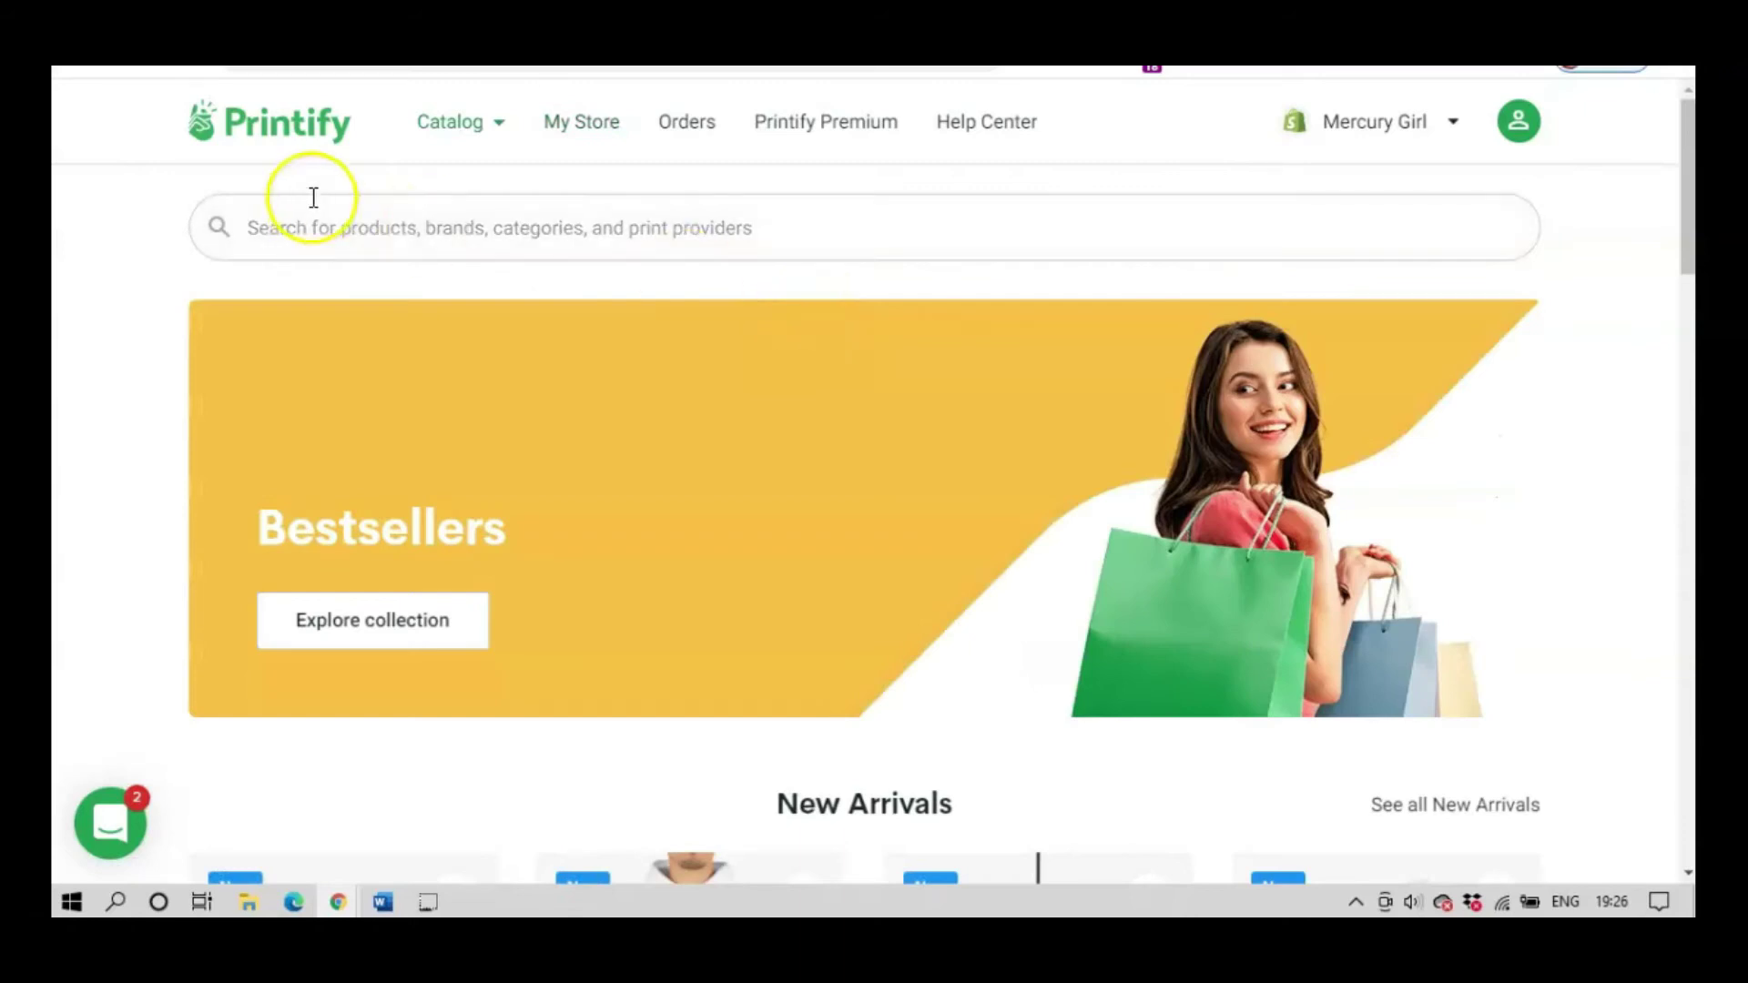
click(450, 122)
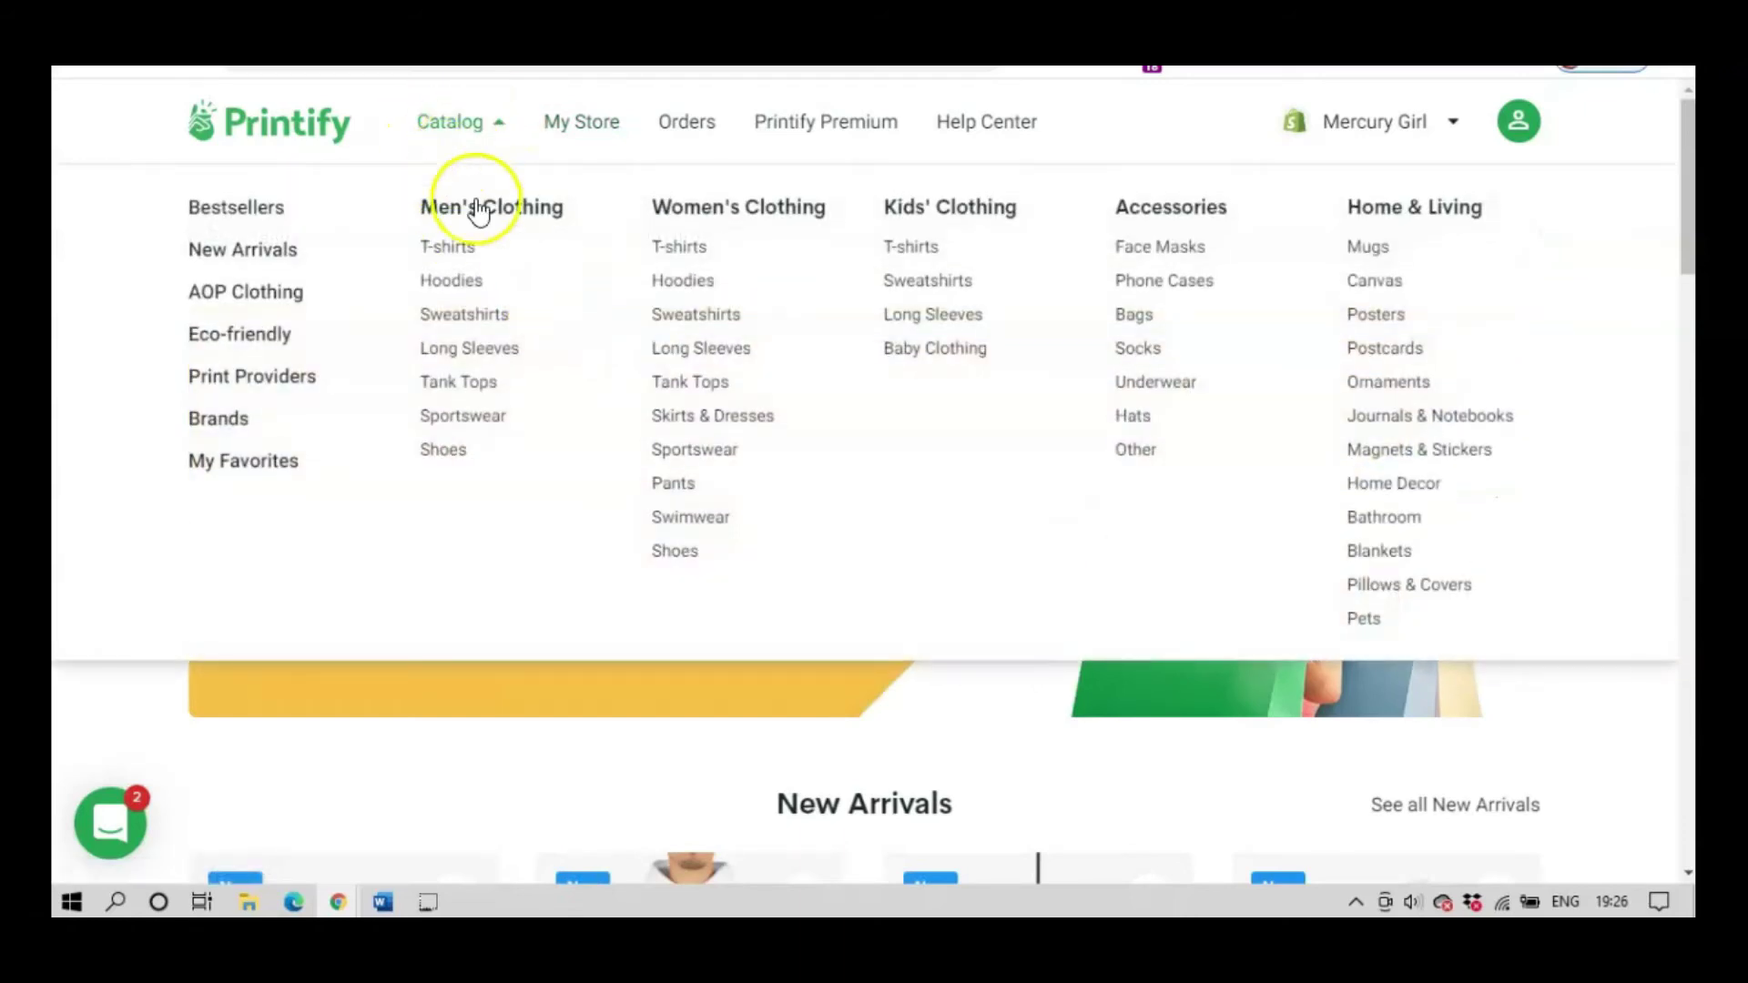
click(692, 251)
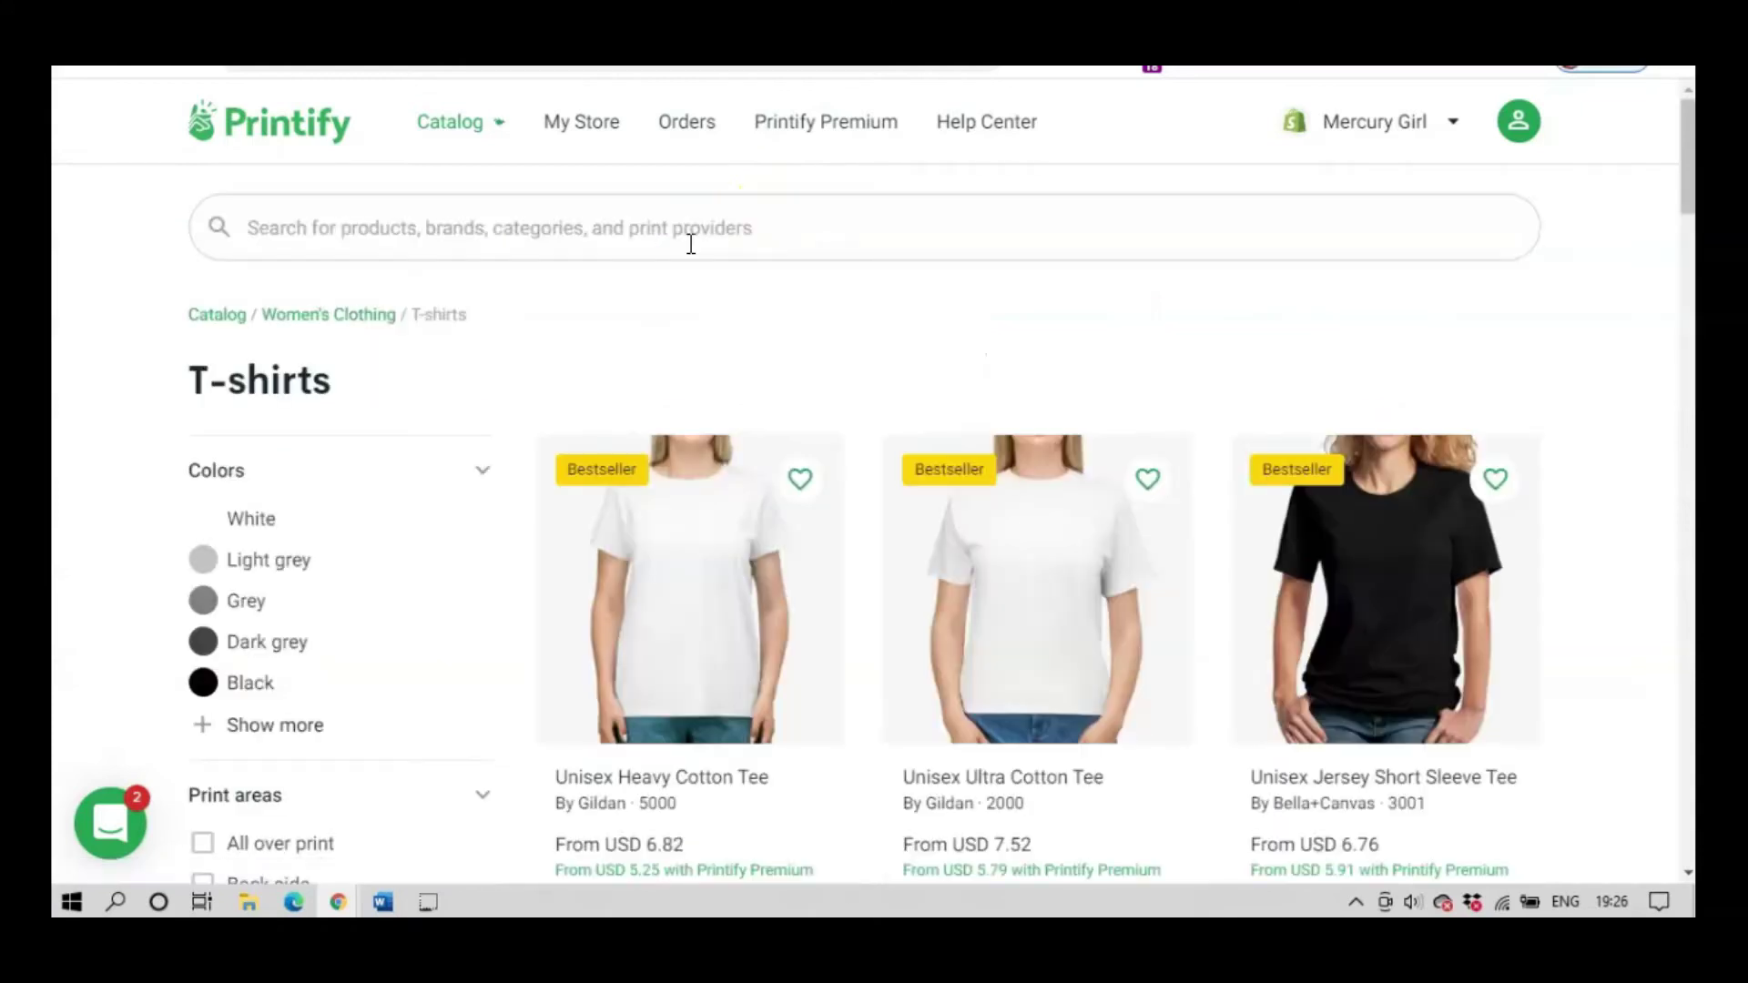
scroll(937, 300, down, 4)
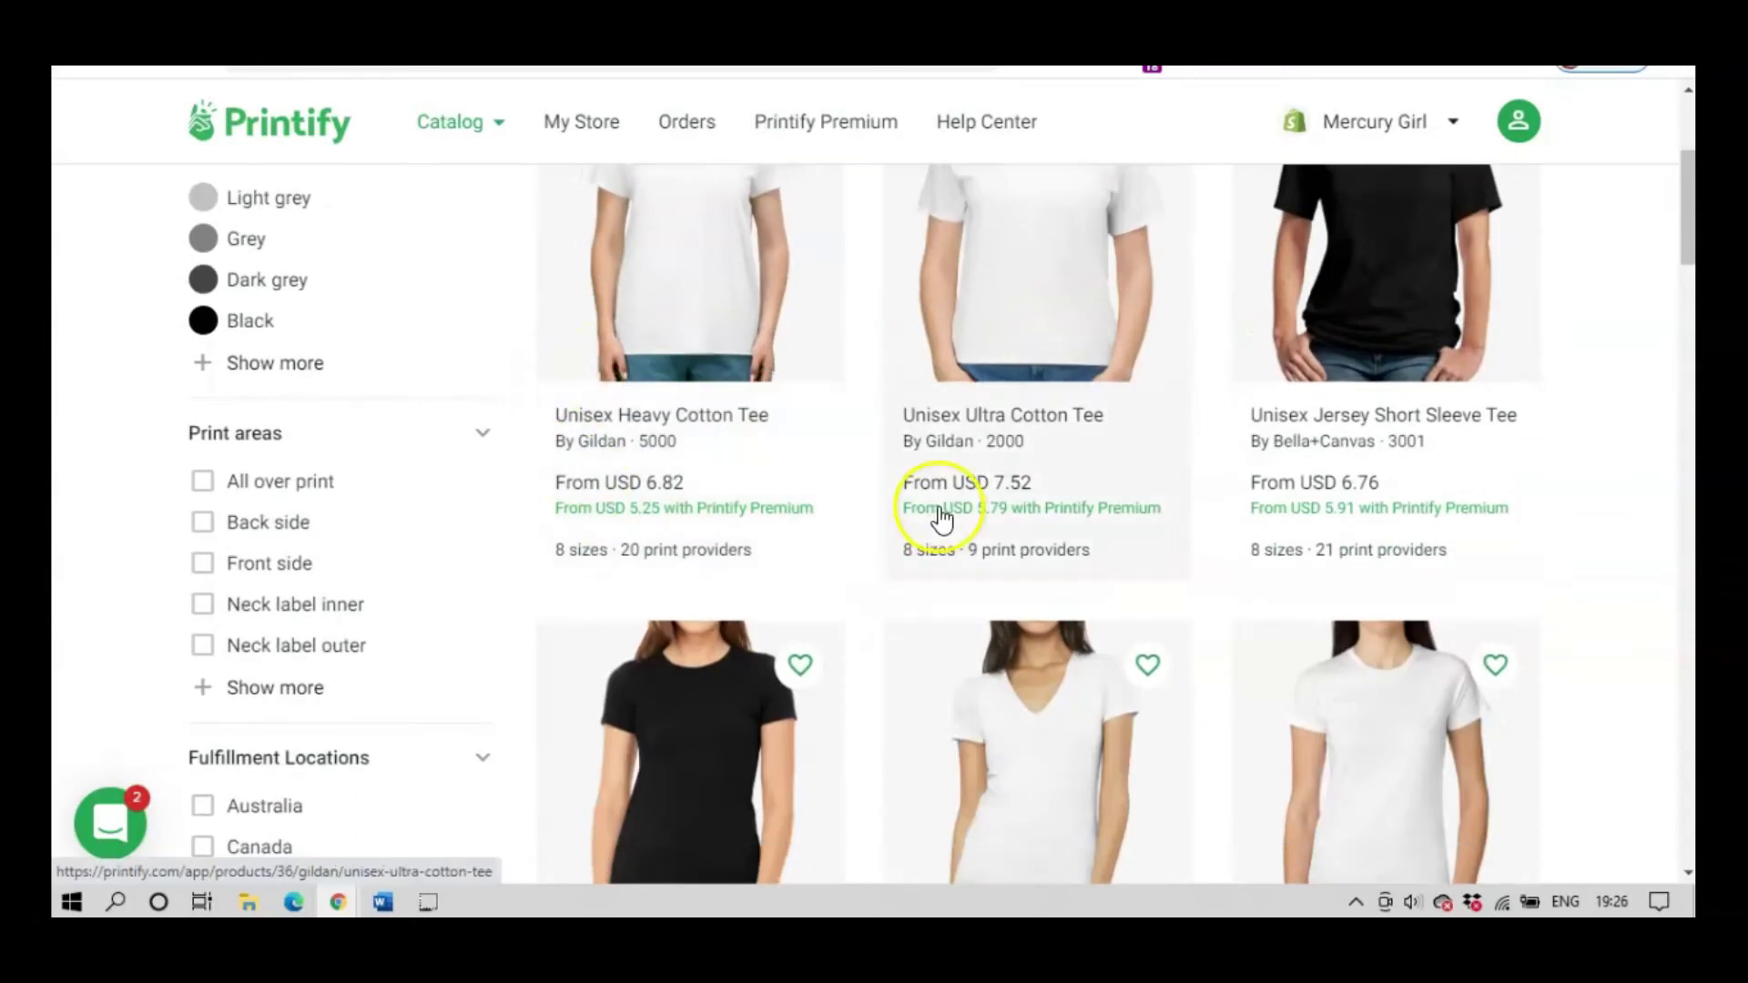
scroll(941, 517, down, 6)
scroll(452, 440, up, 8)
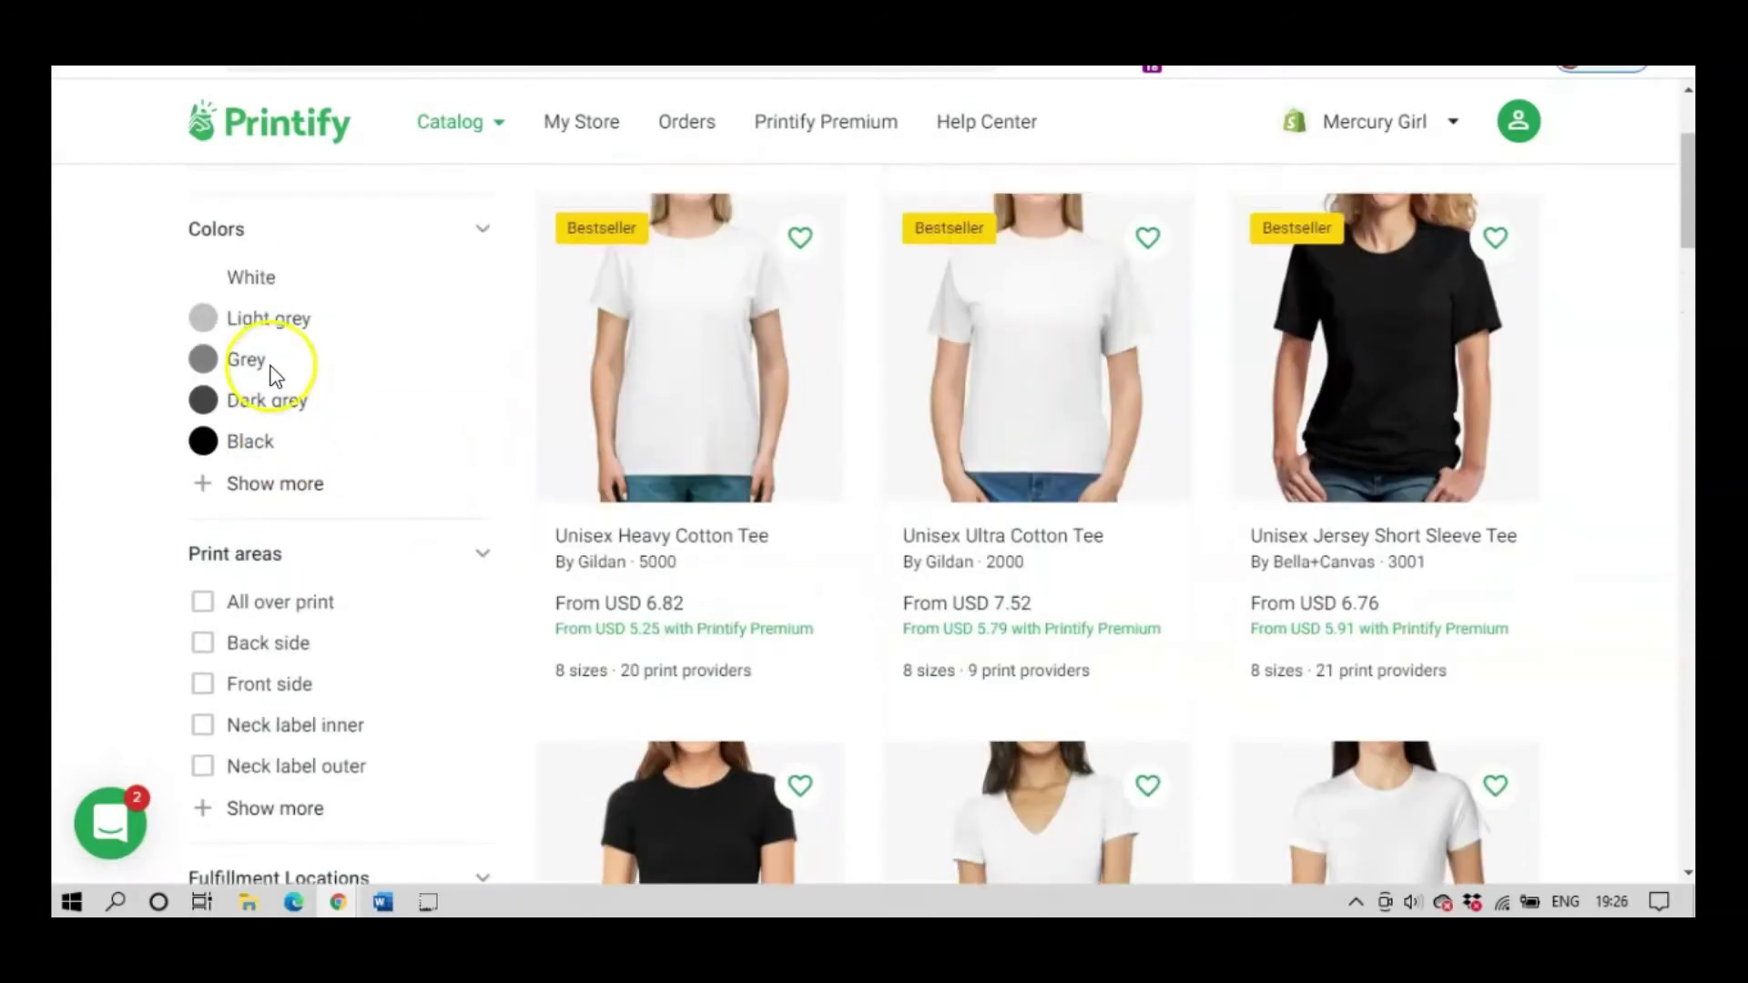
scroll(293, 437, down, 7)
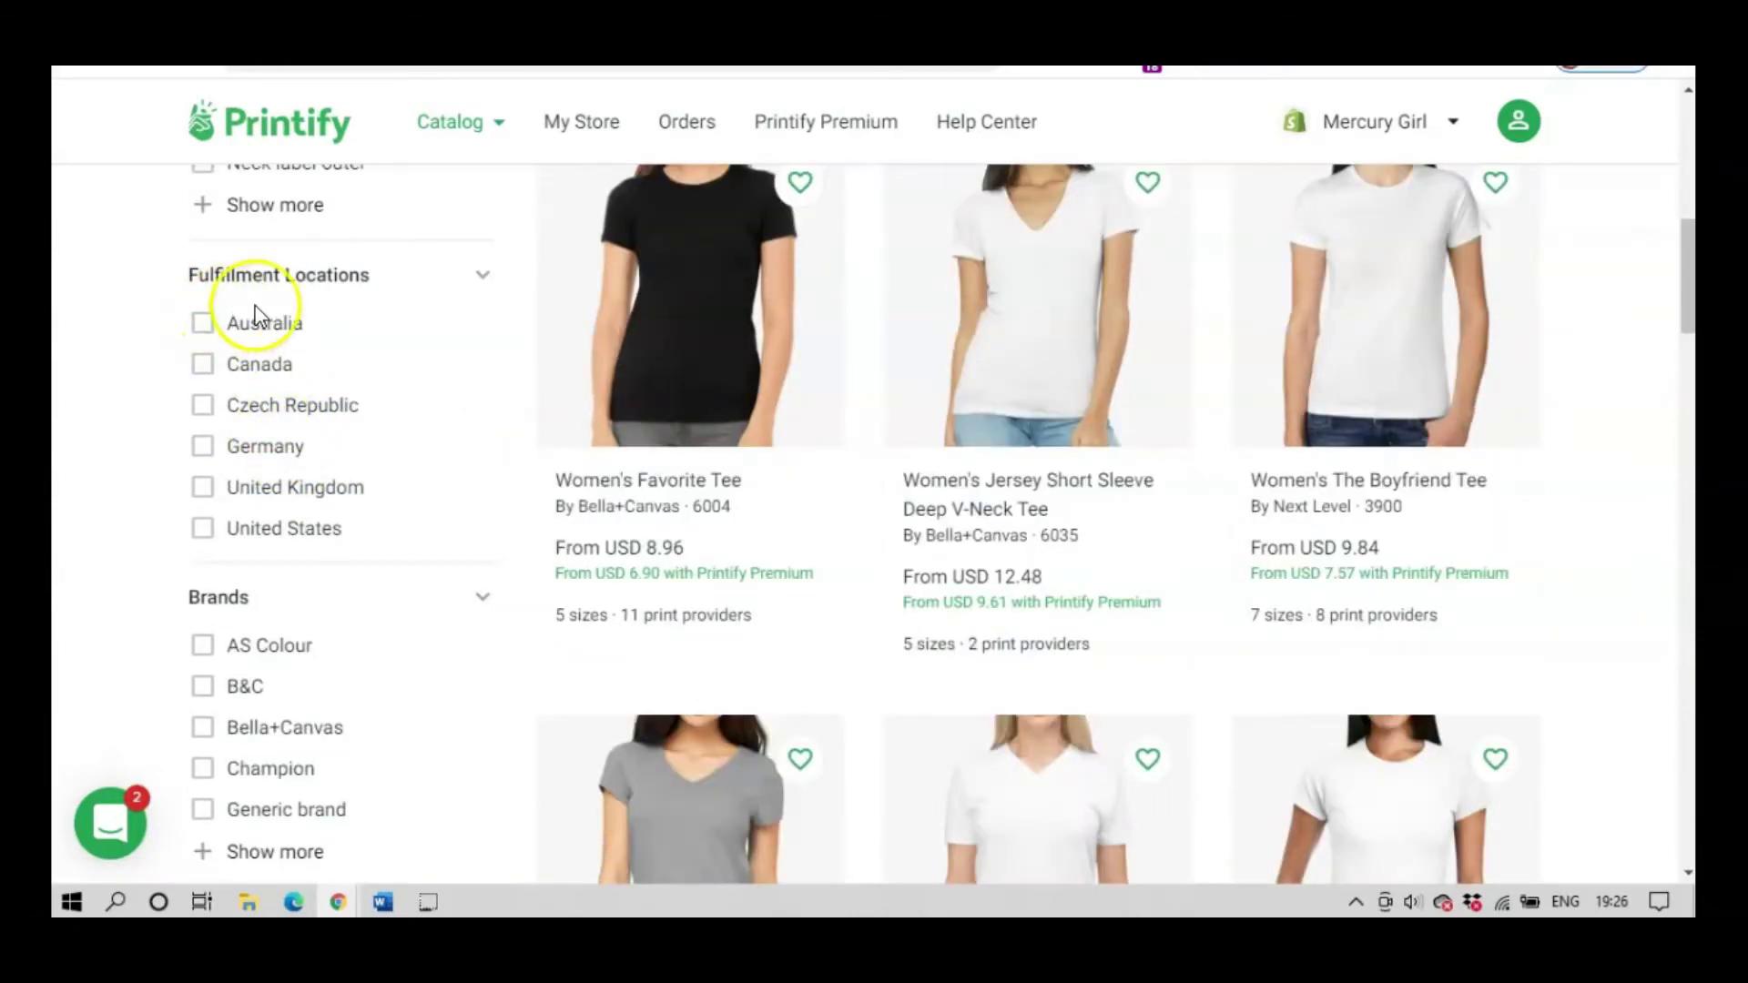
Filter the women's T-shirts by the United Kingdom fulfillment location and browse the matching shirts.
click(200, 487)
click(199, 489)
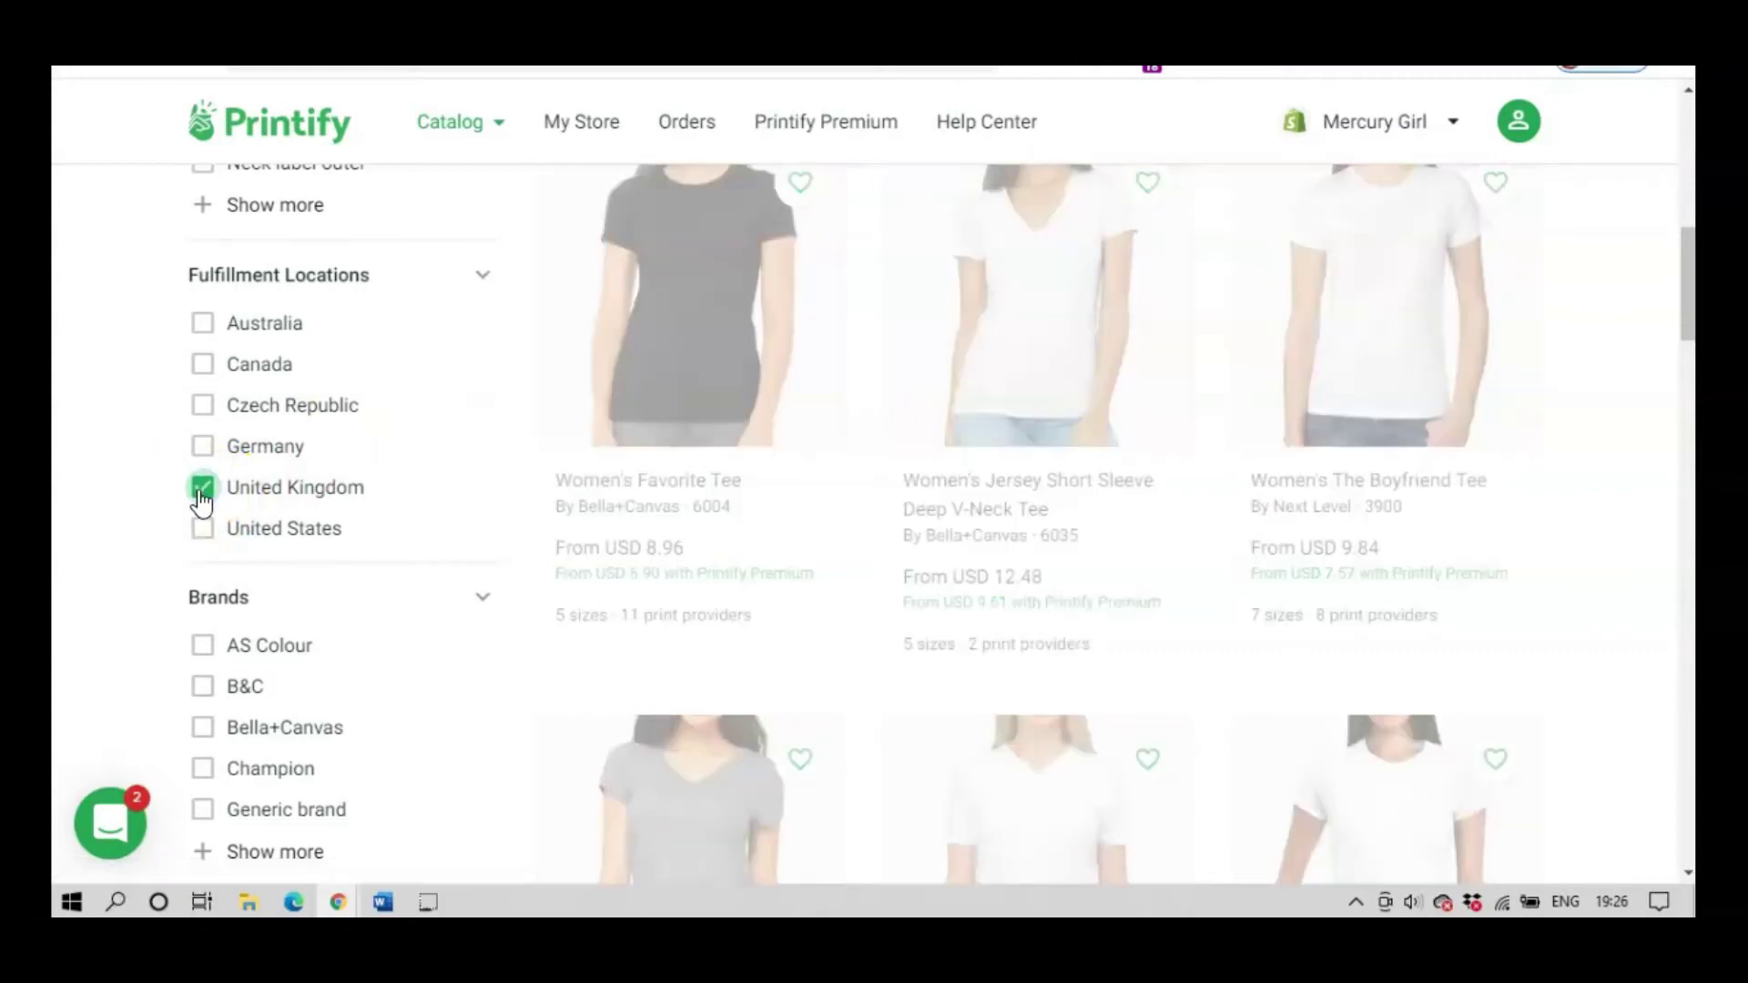
scroll(1015, 461, up, 10)
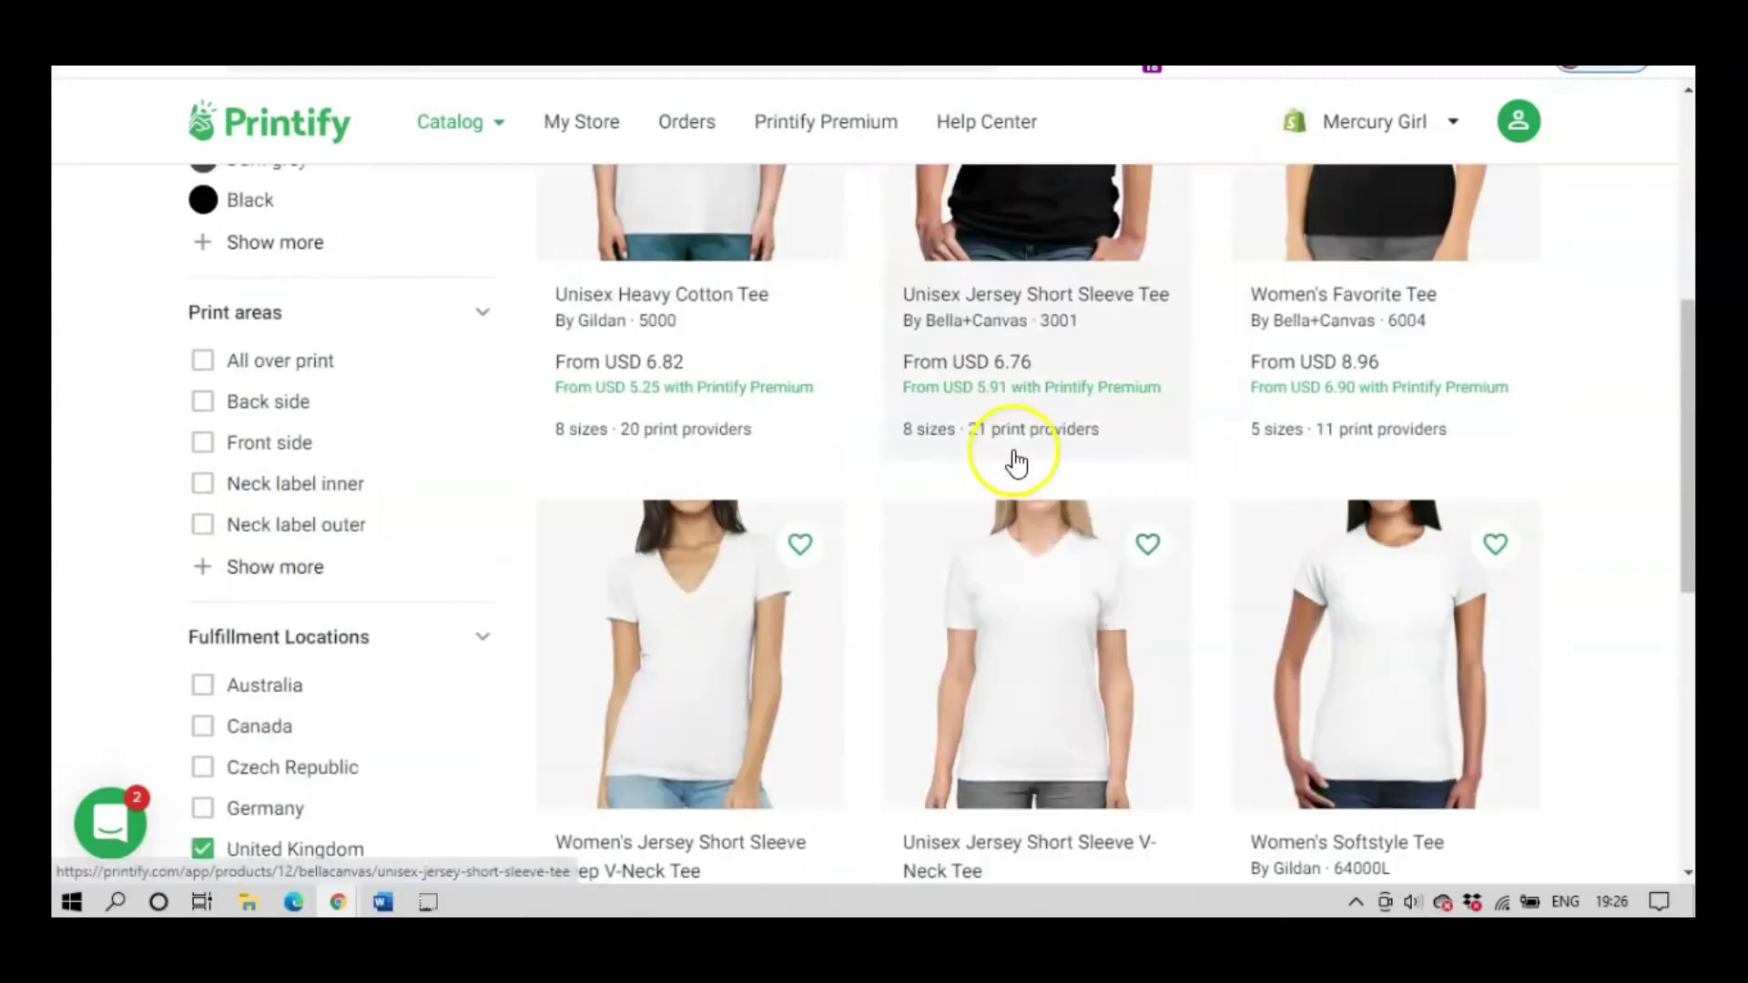
scroll(1018, 460, down, 15)
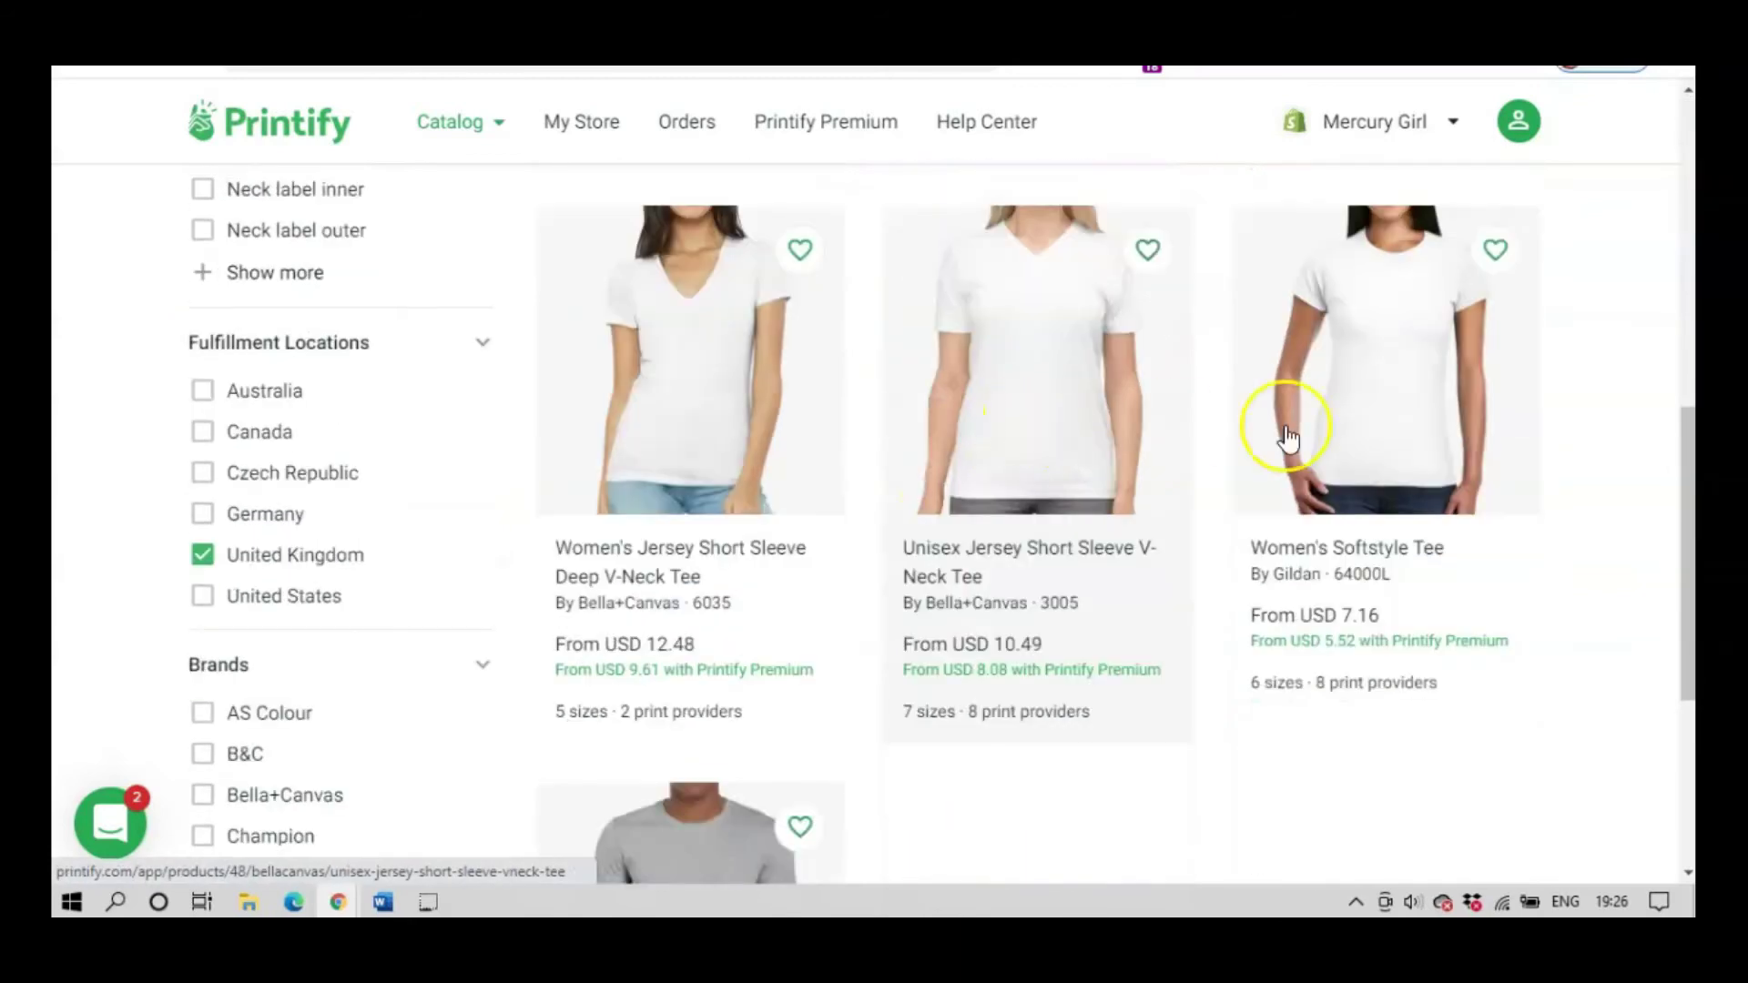
scroll(745, 555, up, 6)
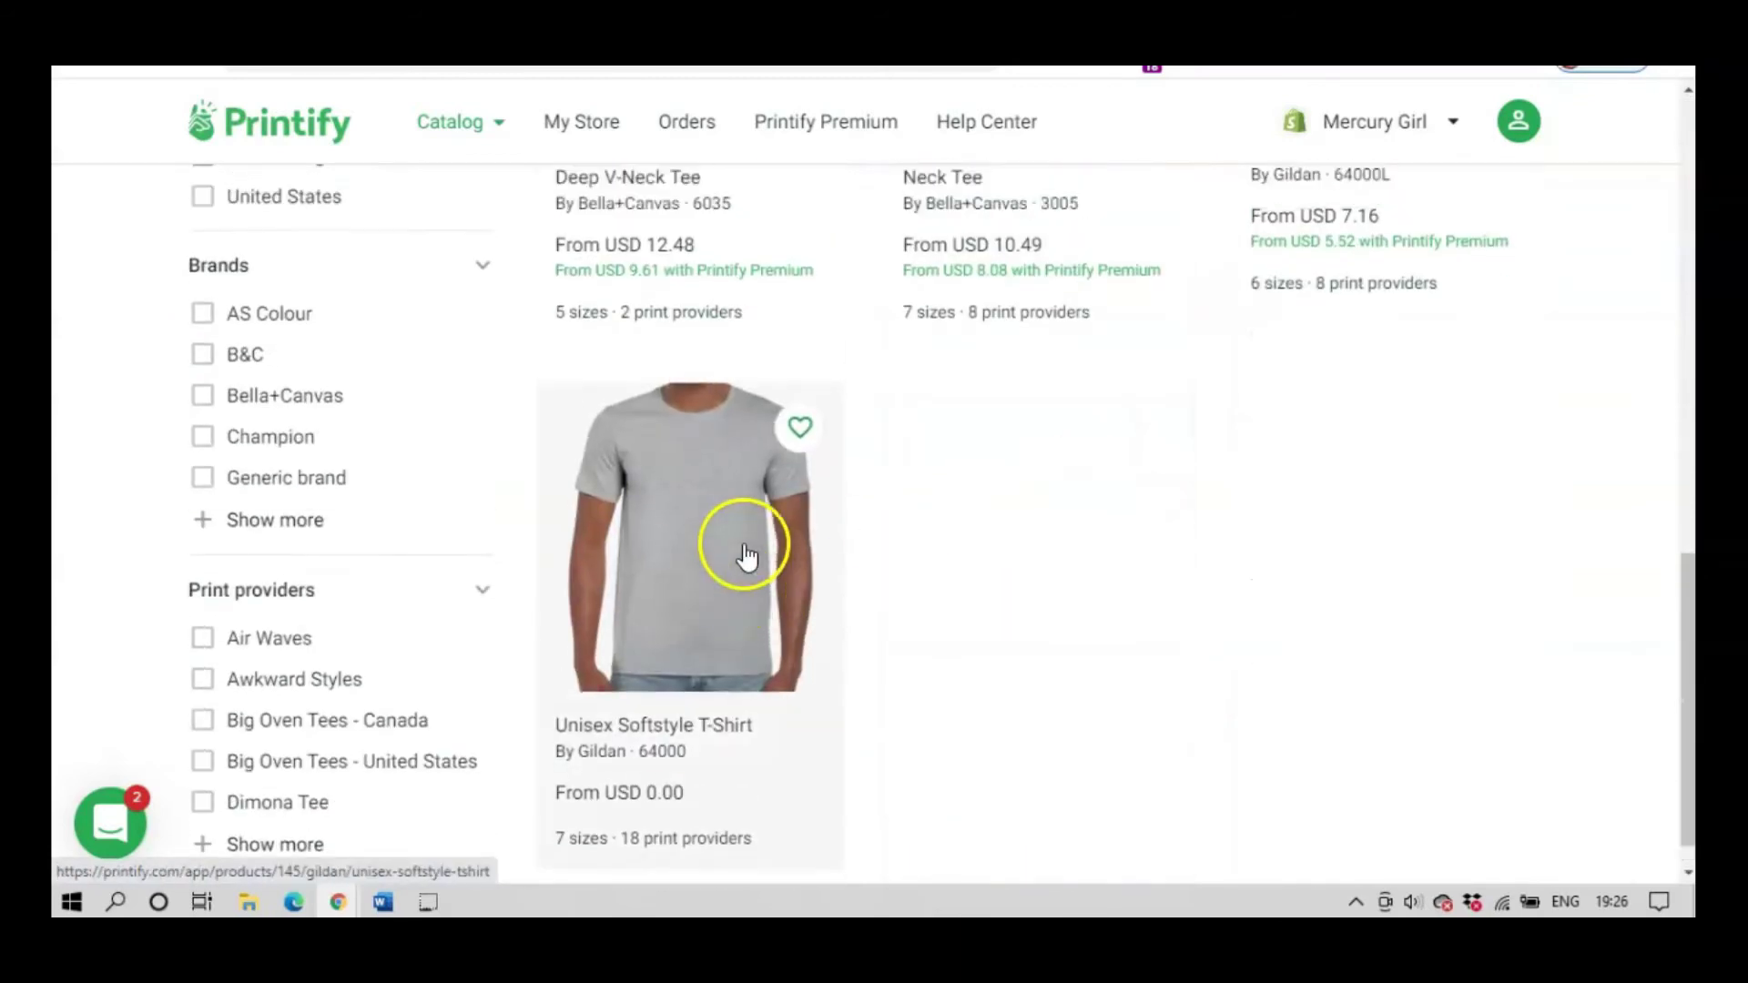
scroll(716, 515, up, 5)
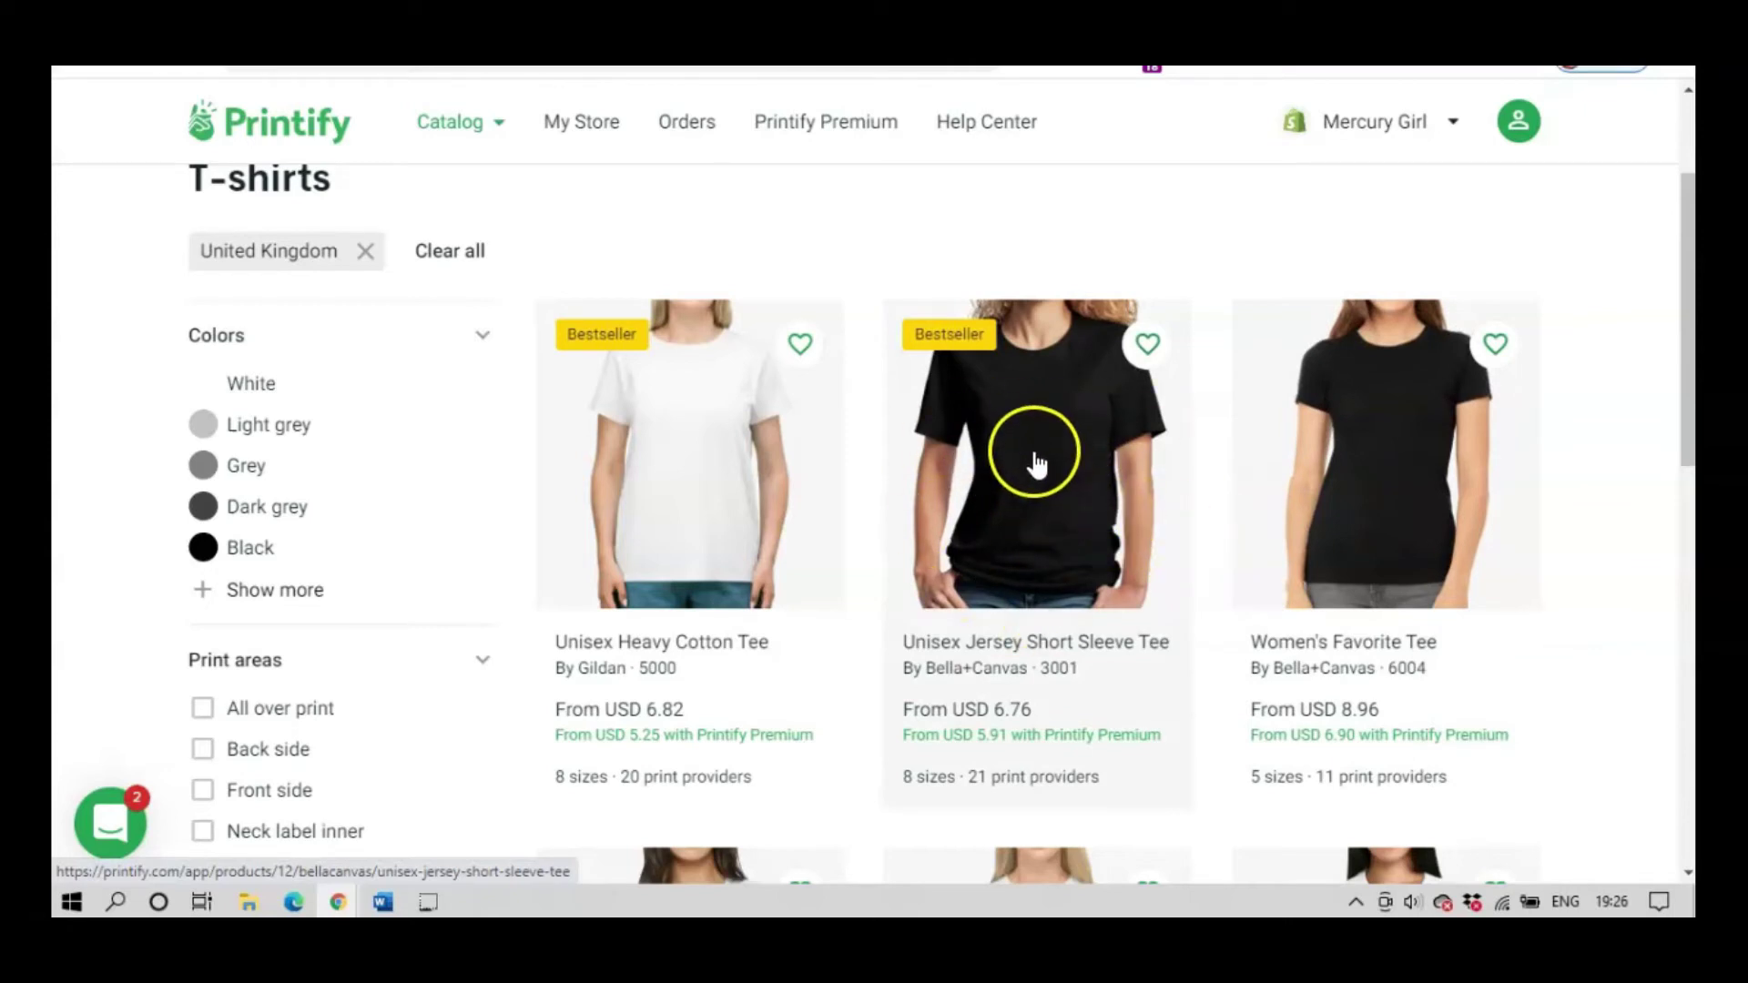
Open the Unisex Jersey Short Sleeve Tee by Bella+Canvas and look through its print providers with their prices, shipping and production times.
click(1046, 534)
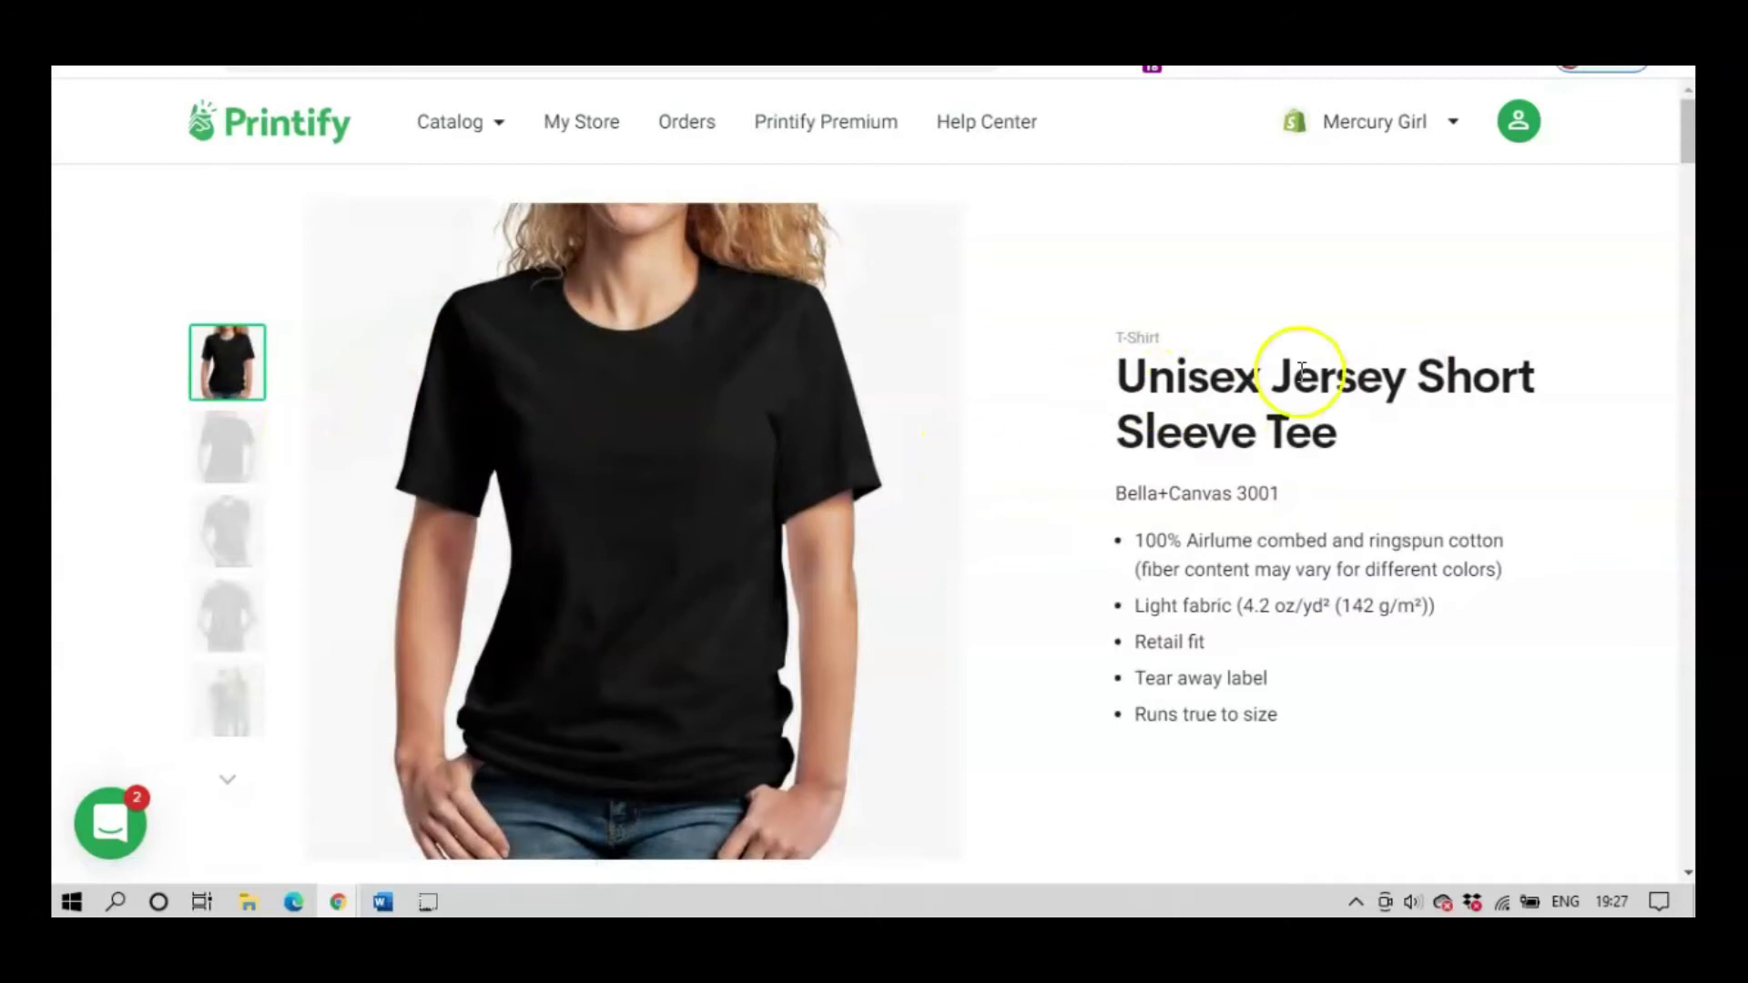
scroll(1287, 619, down, 10)
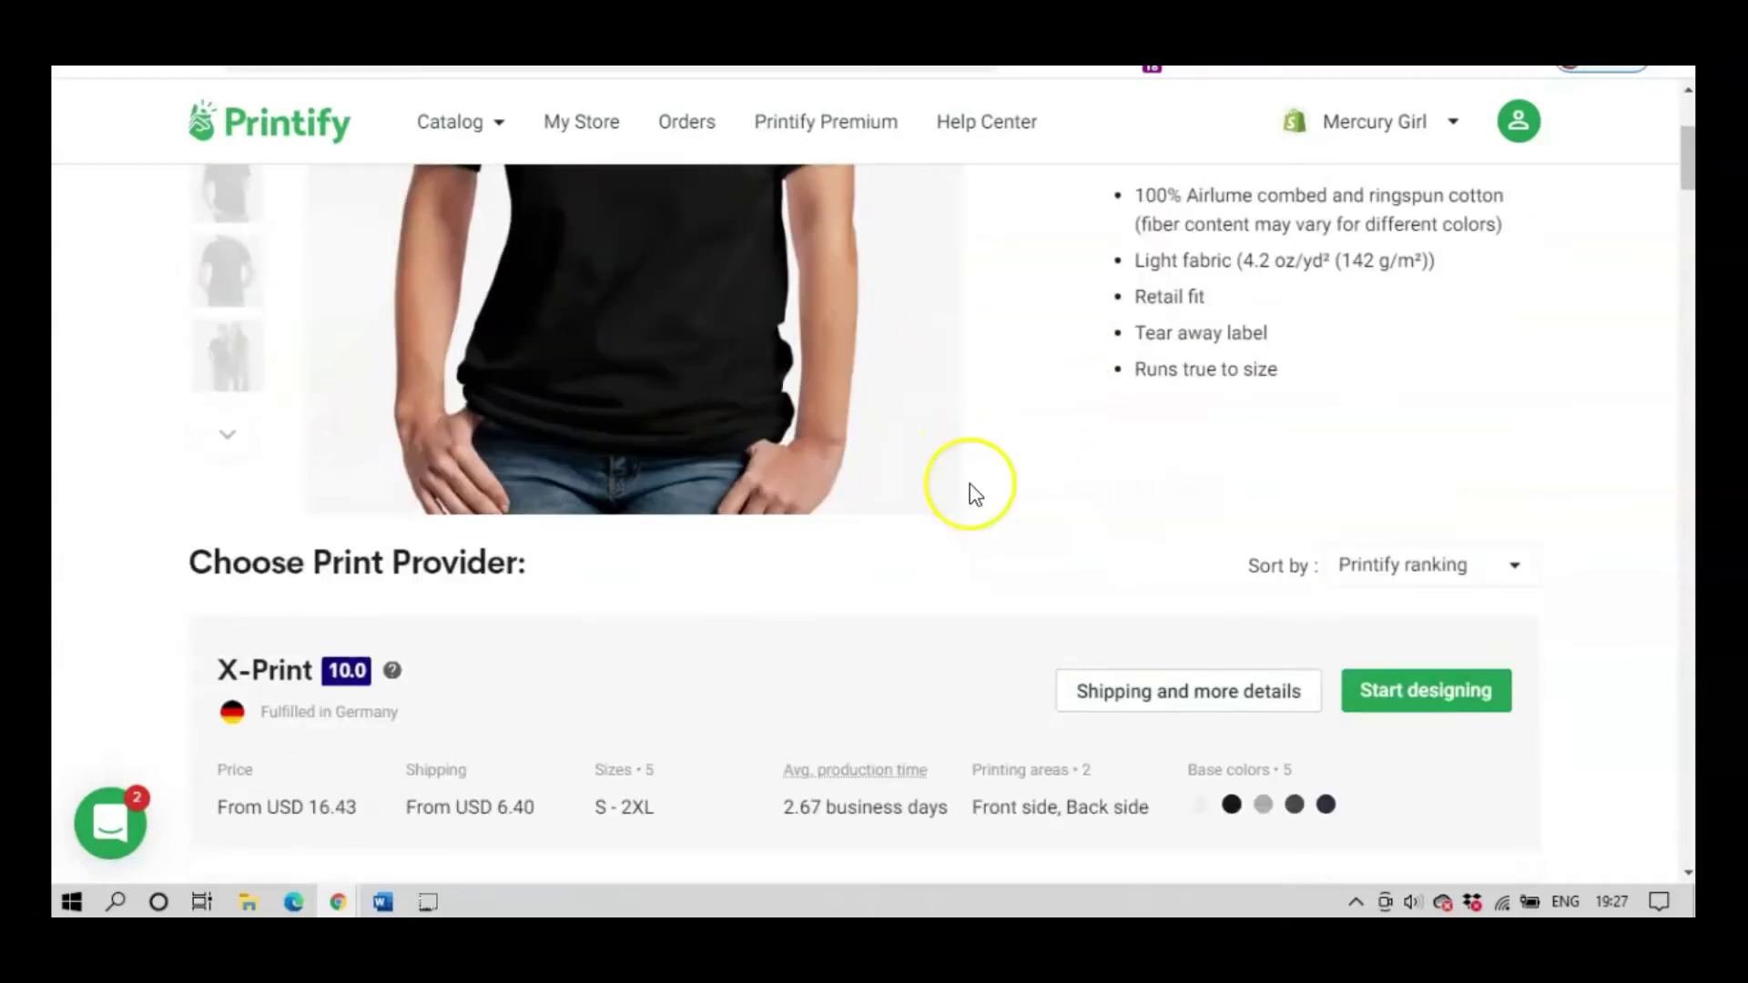
scroll(901, 425, up, 3)
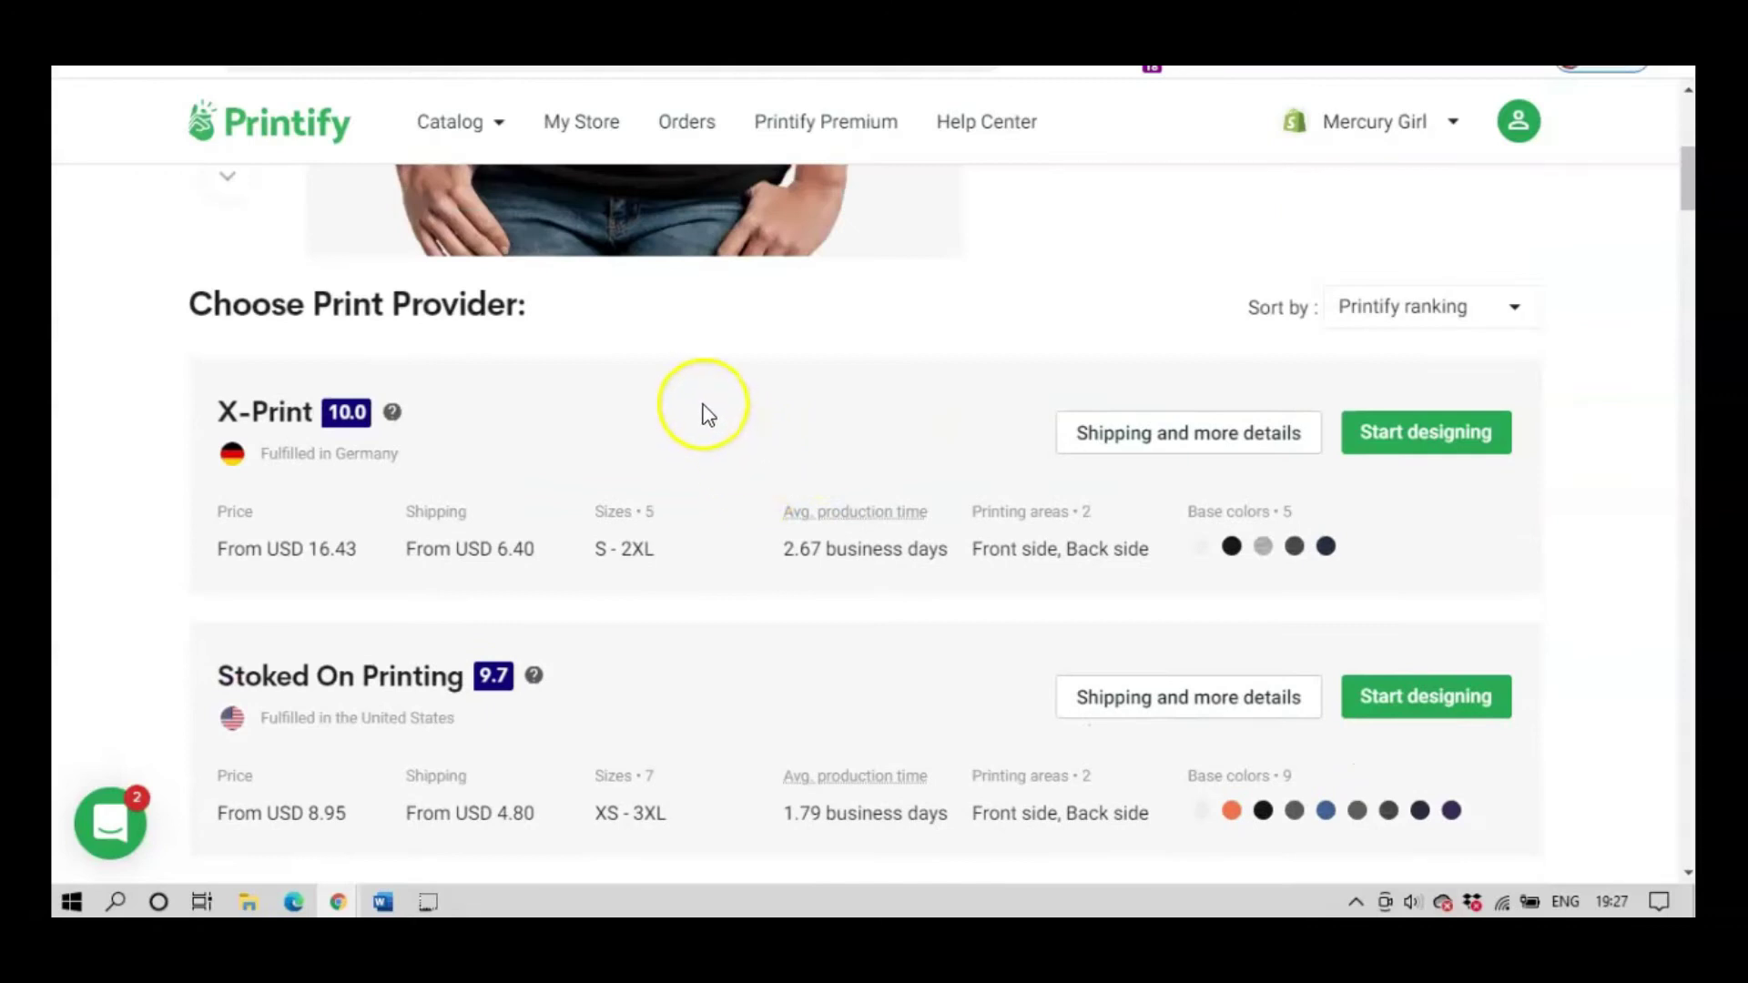
scroll(709, 419, down, 7)
scroll(691, 406, down, 7)
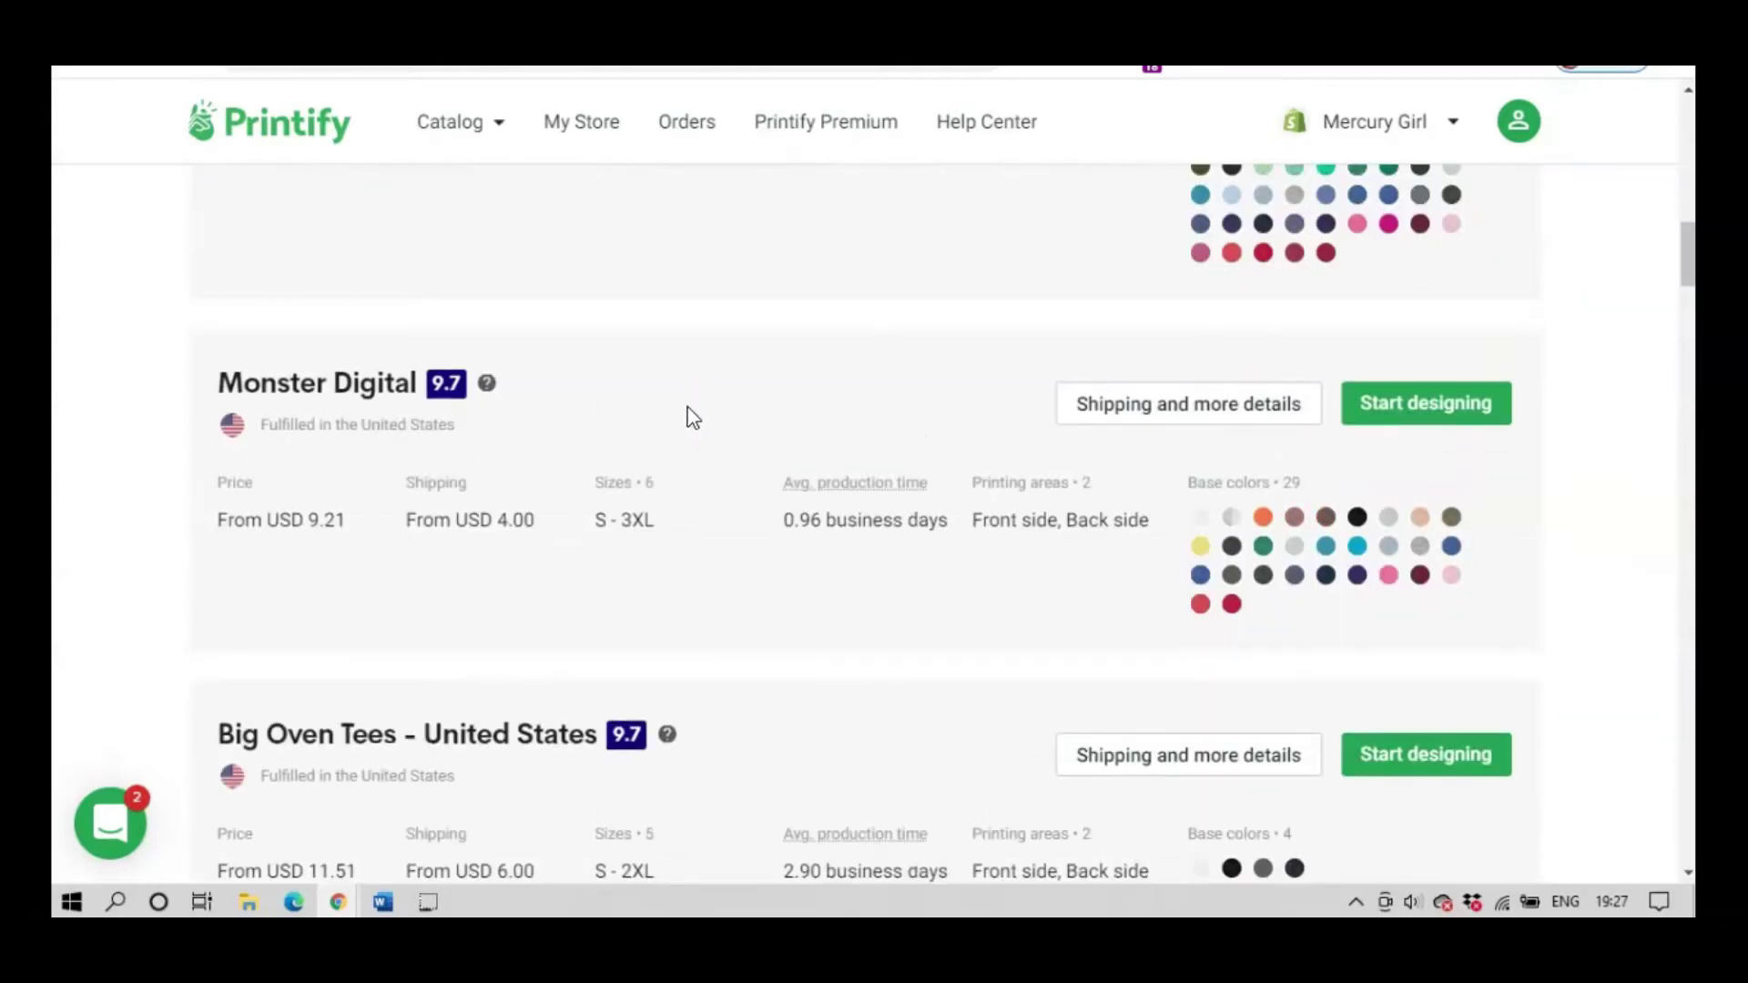
click(766, 433)
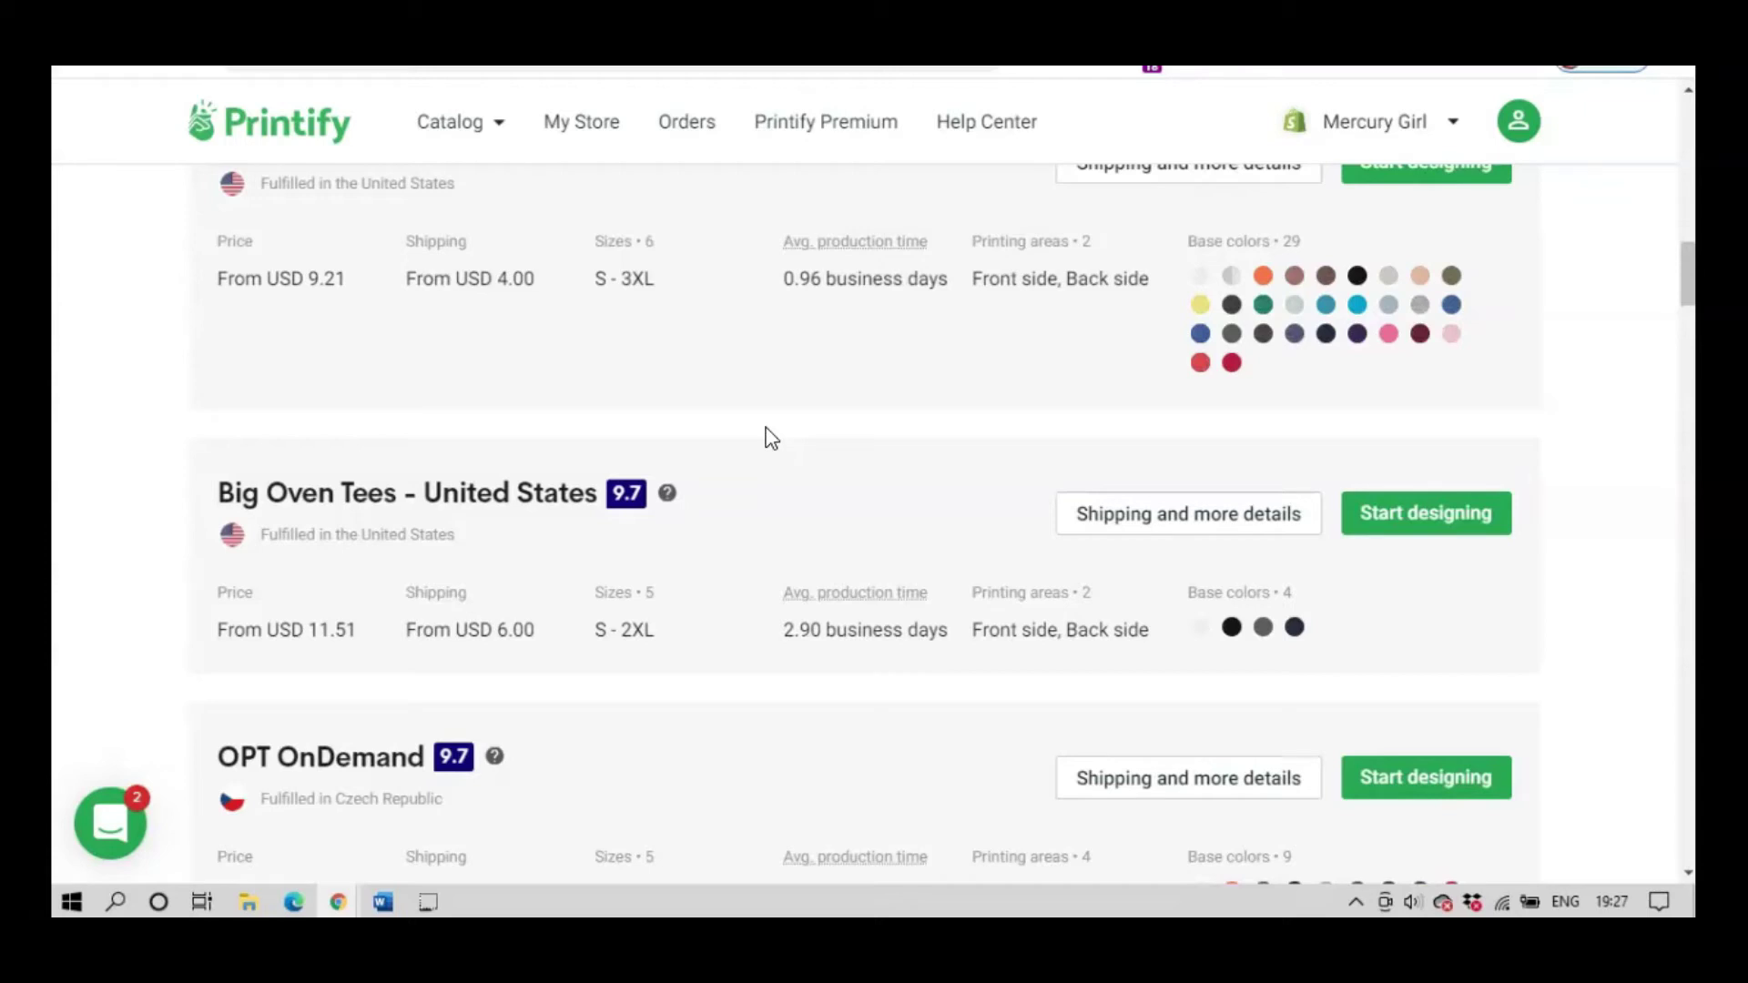
scroll(771, 439, down, 4)
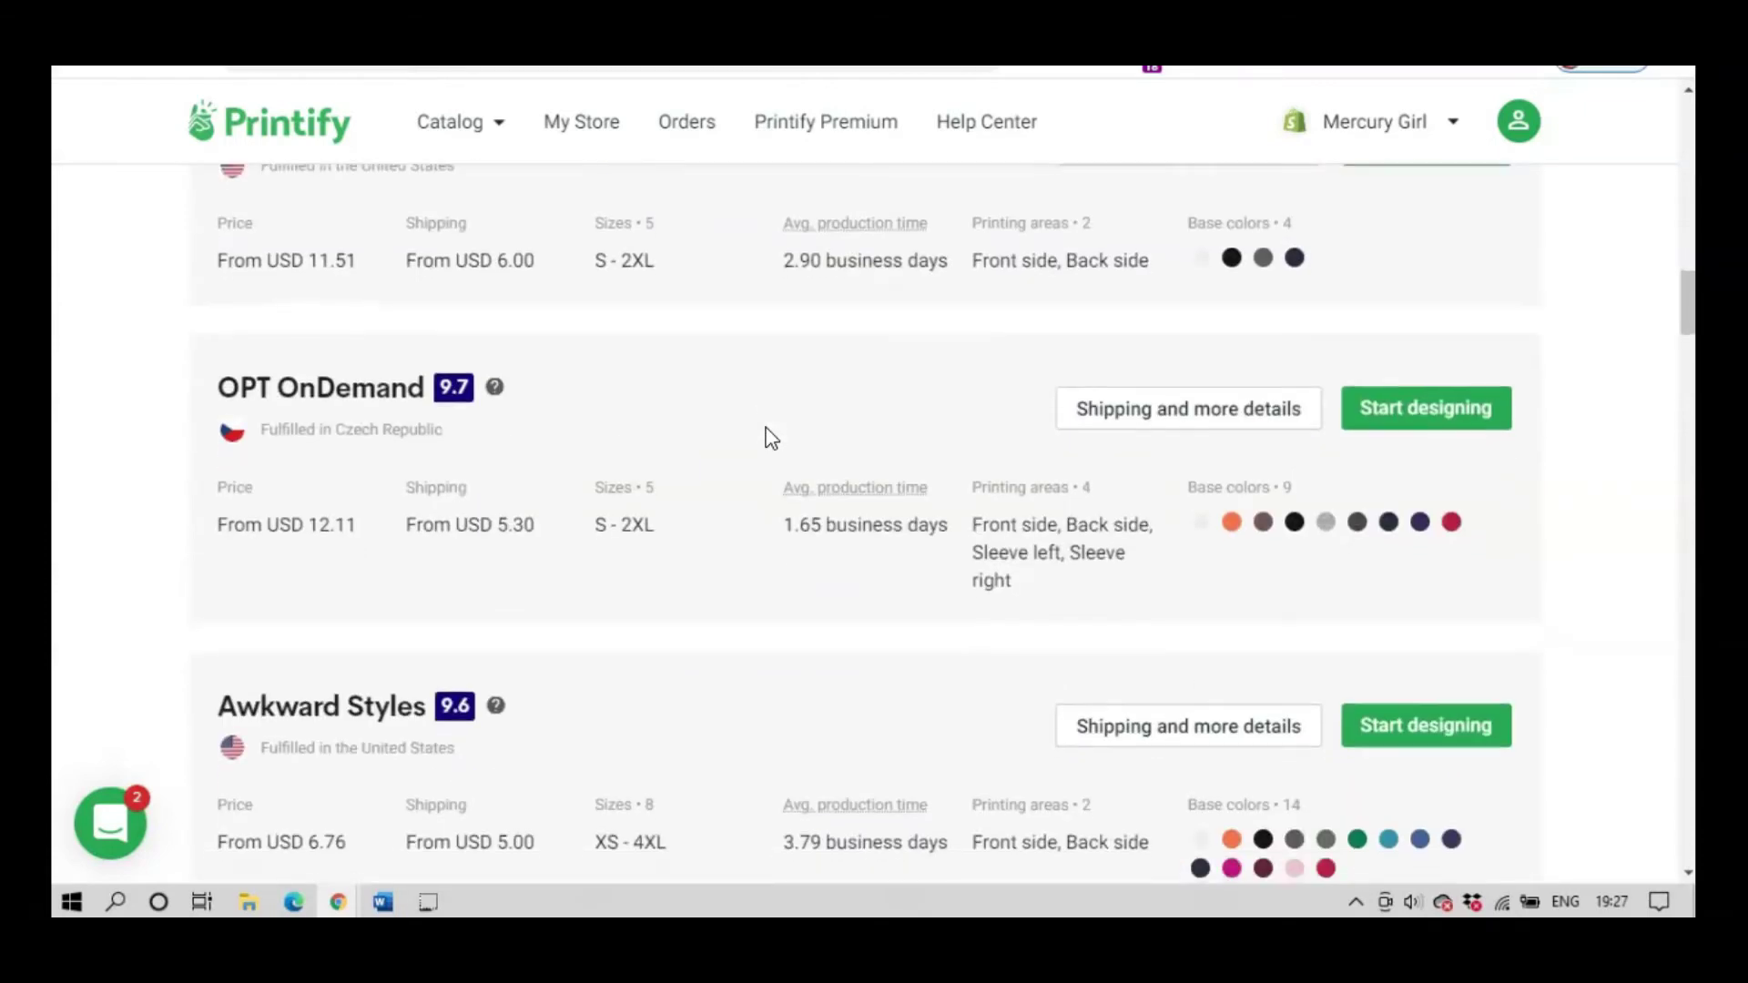
scroll(771, 439, down, 4)
scroll(771, 439, down, 4)
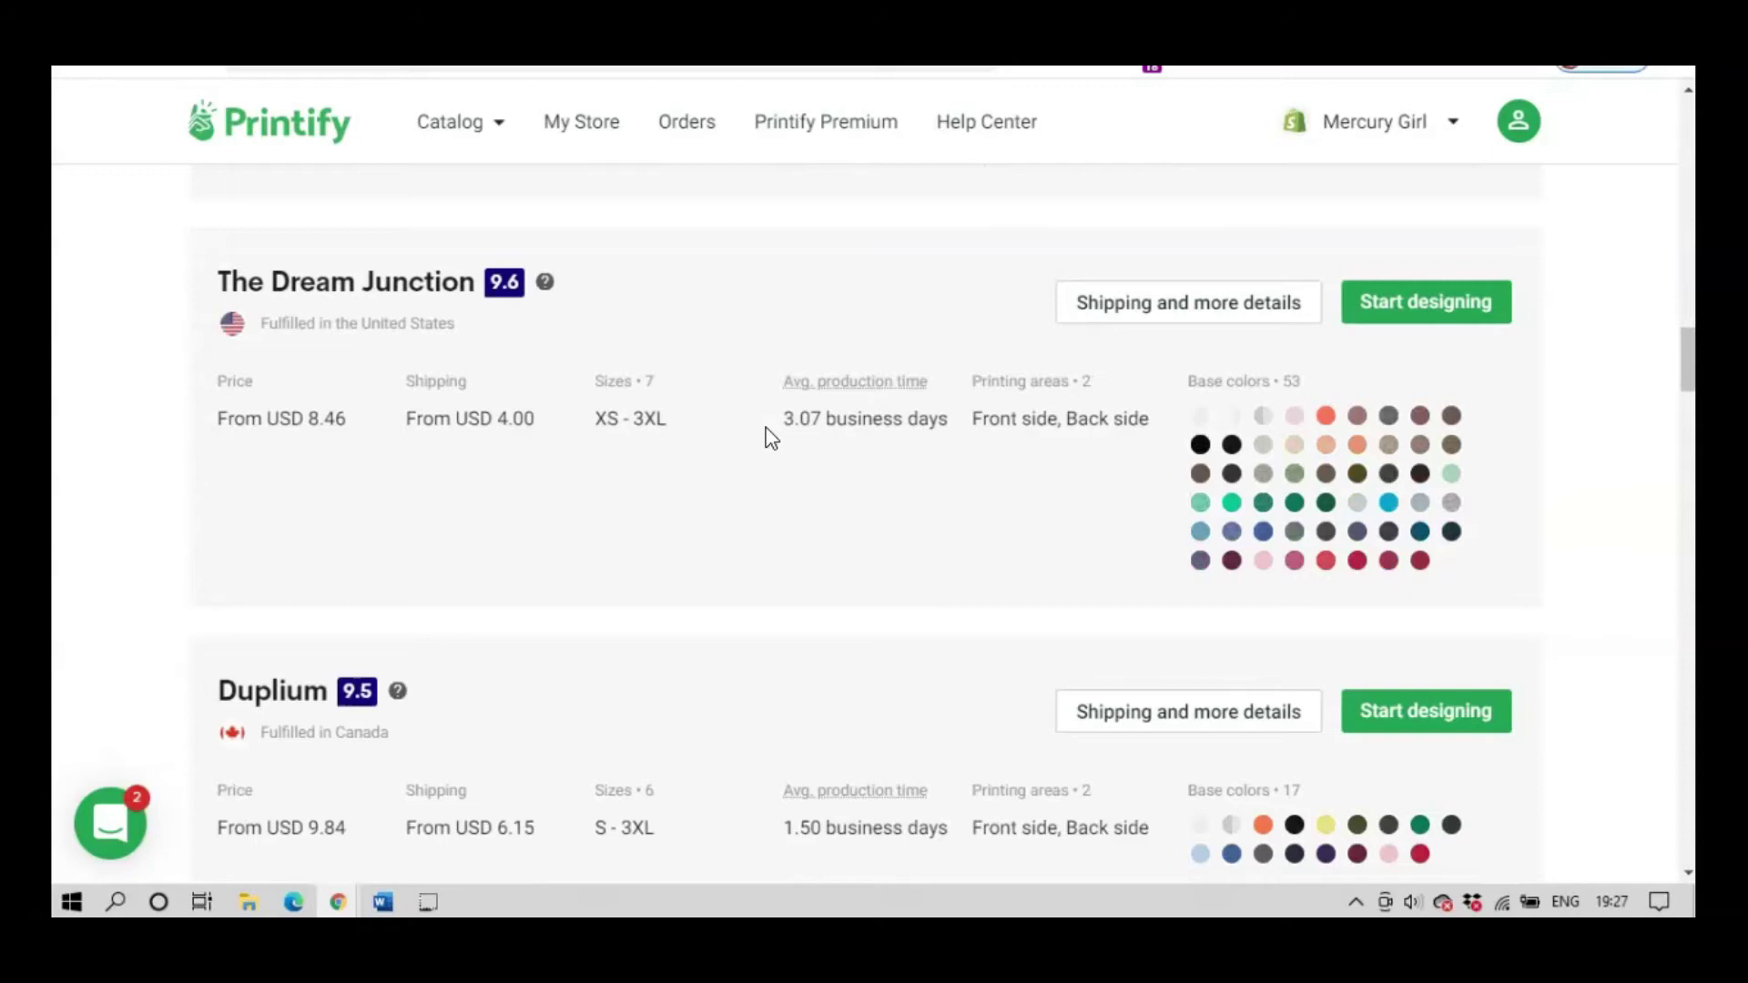
Compare the print providers down to the United Kingdom one and start designing the tee with Textildruck Europa, fulfilled in Germany.
scroll(771, 439, up, 9)
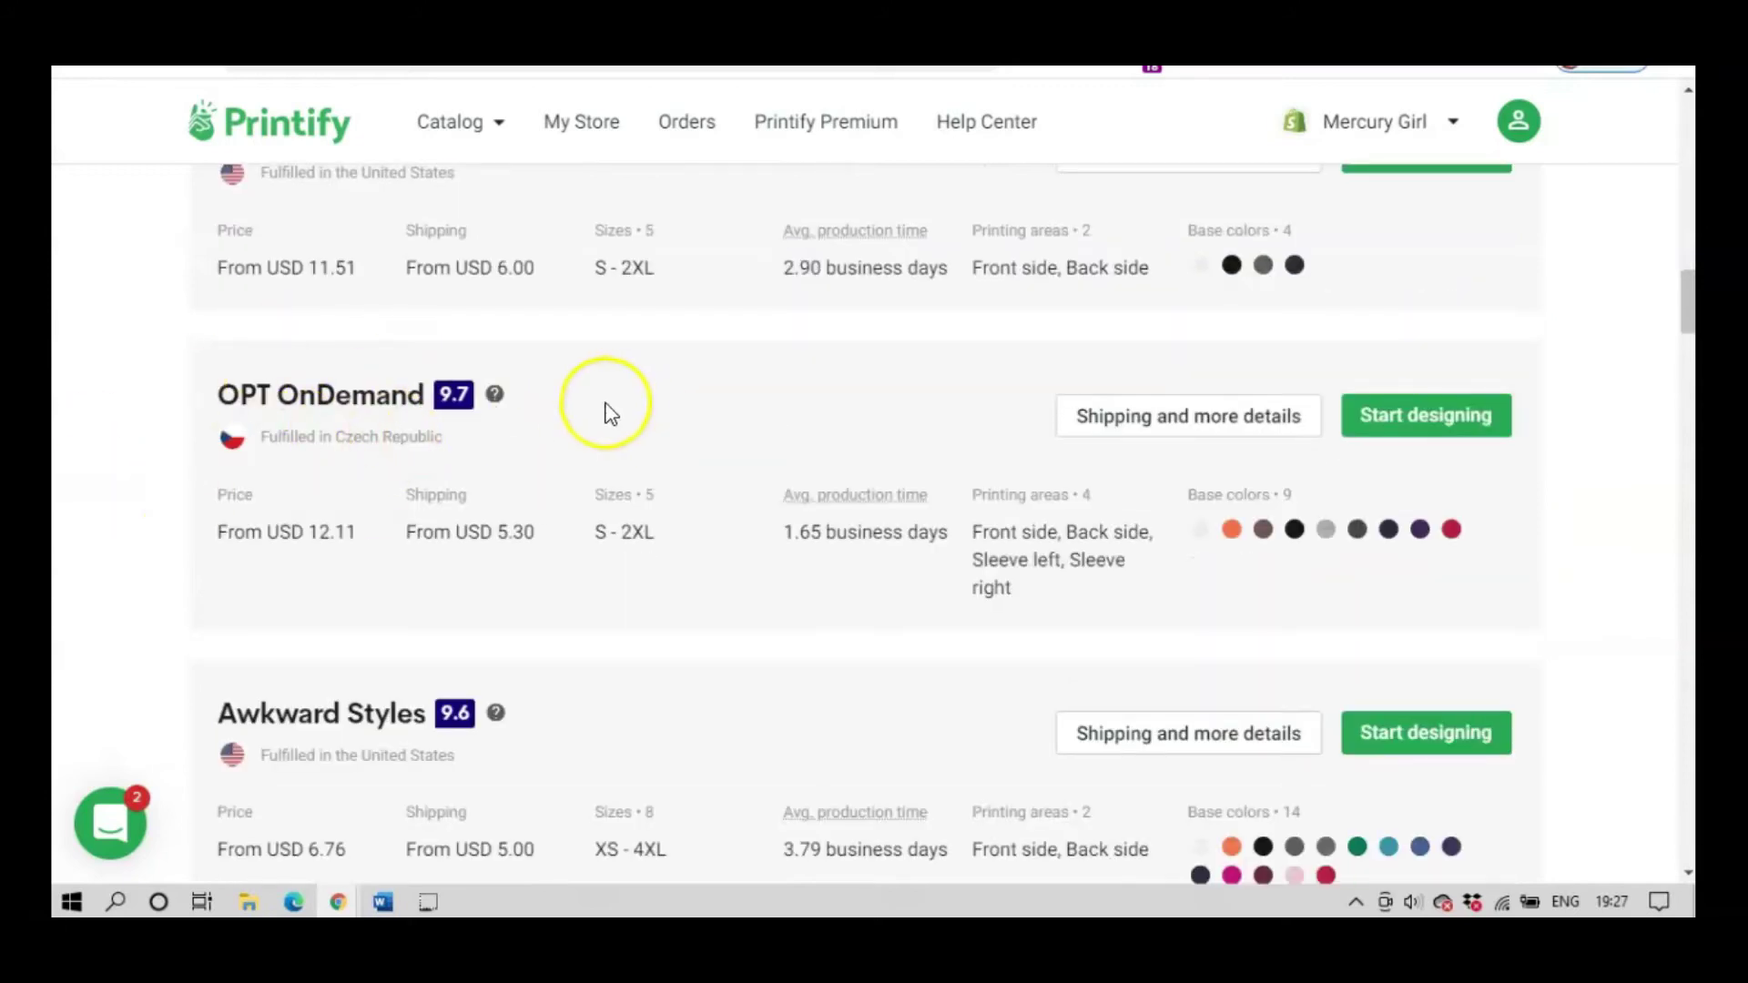
scroll(605, 410, up, 5)
scroll(605, 405, down, 1)
scroll(605, 409, down, 20)
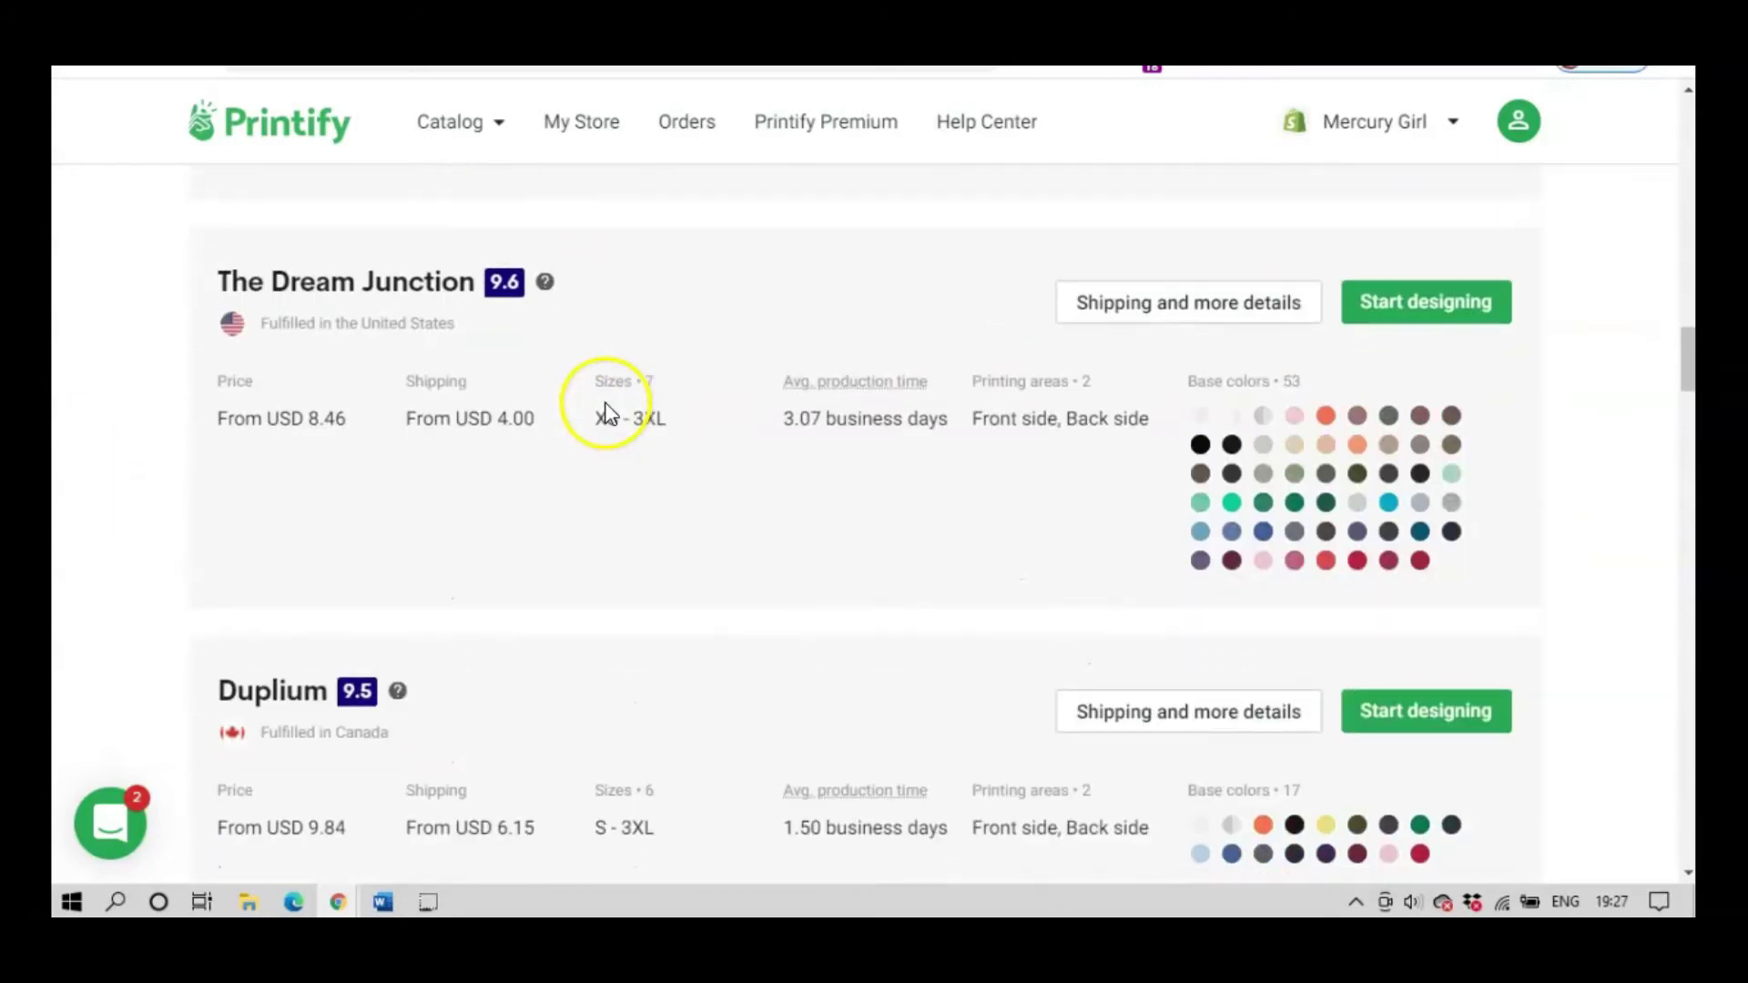
scroll(604, 402, down, 4)
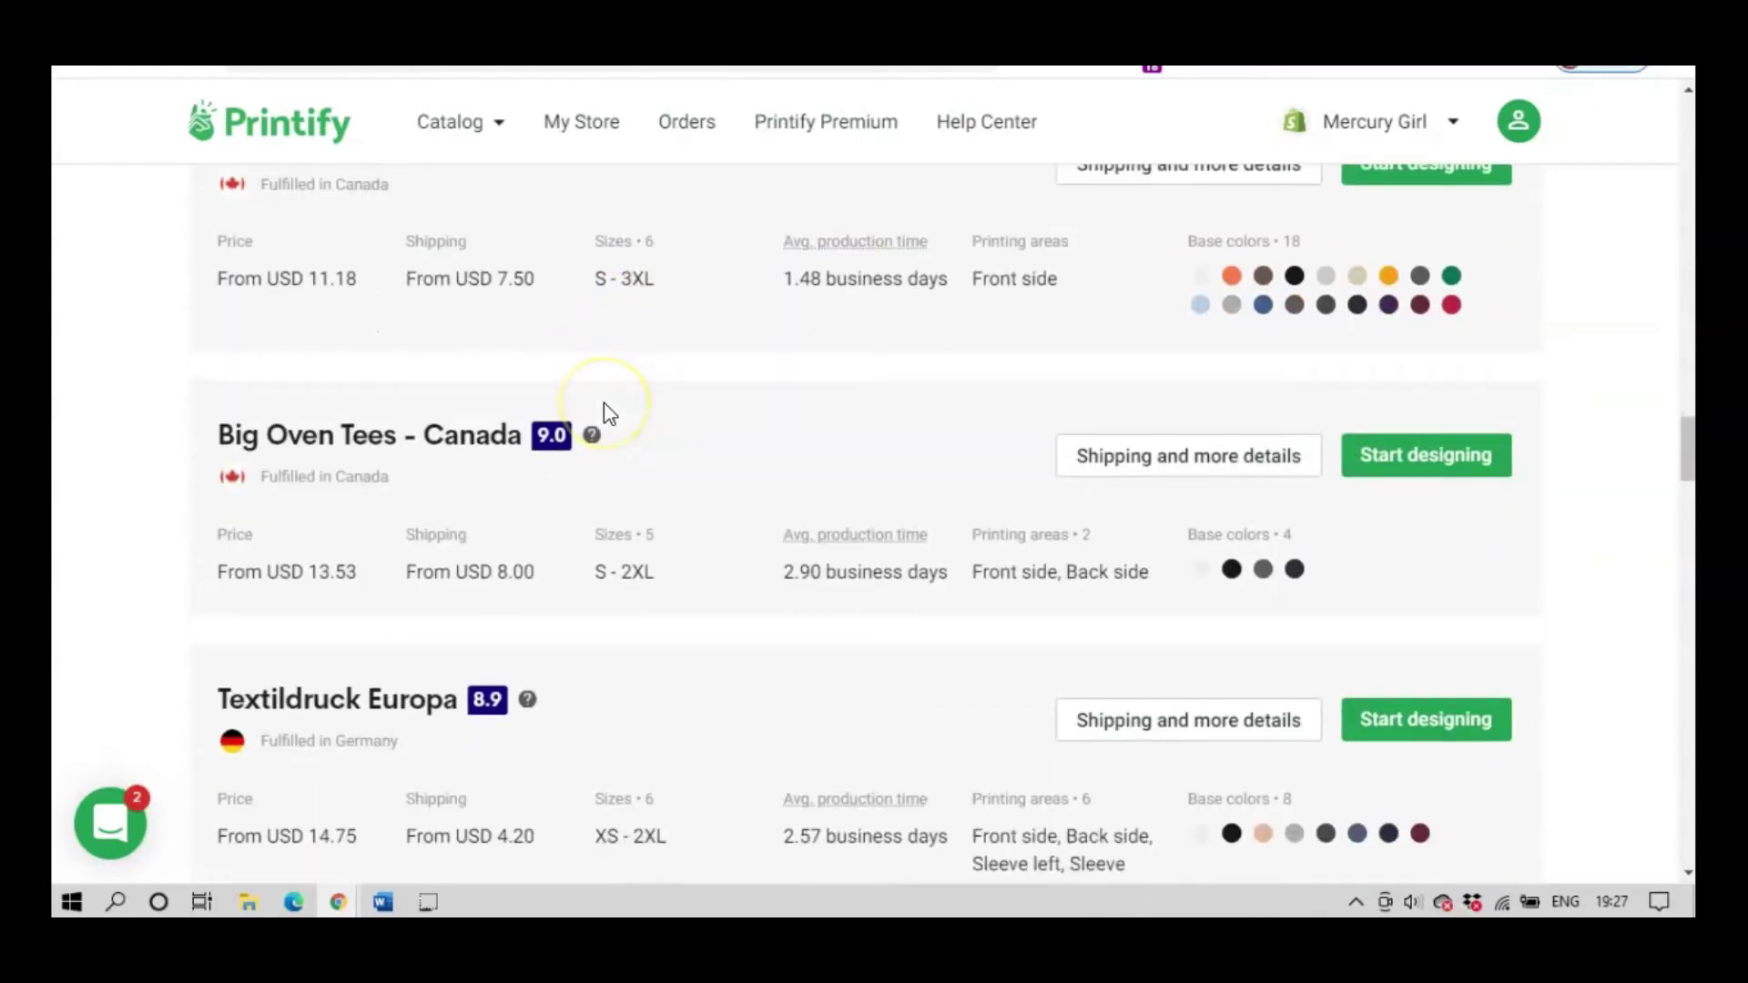
mouse_move(519, 530)
scroll(671, 471, down, 10)
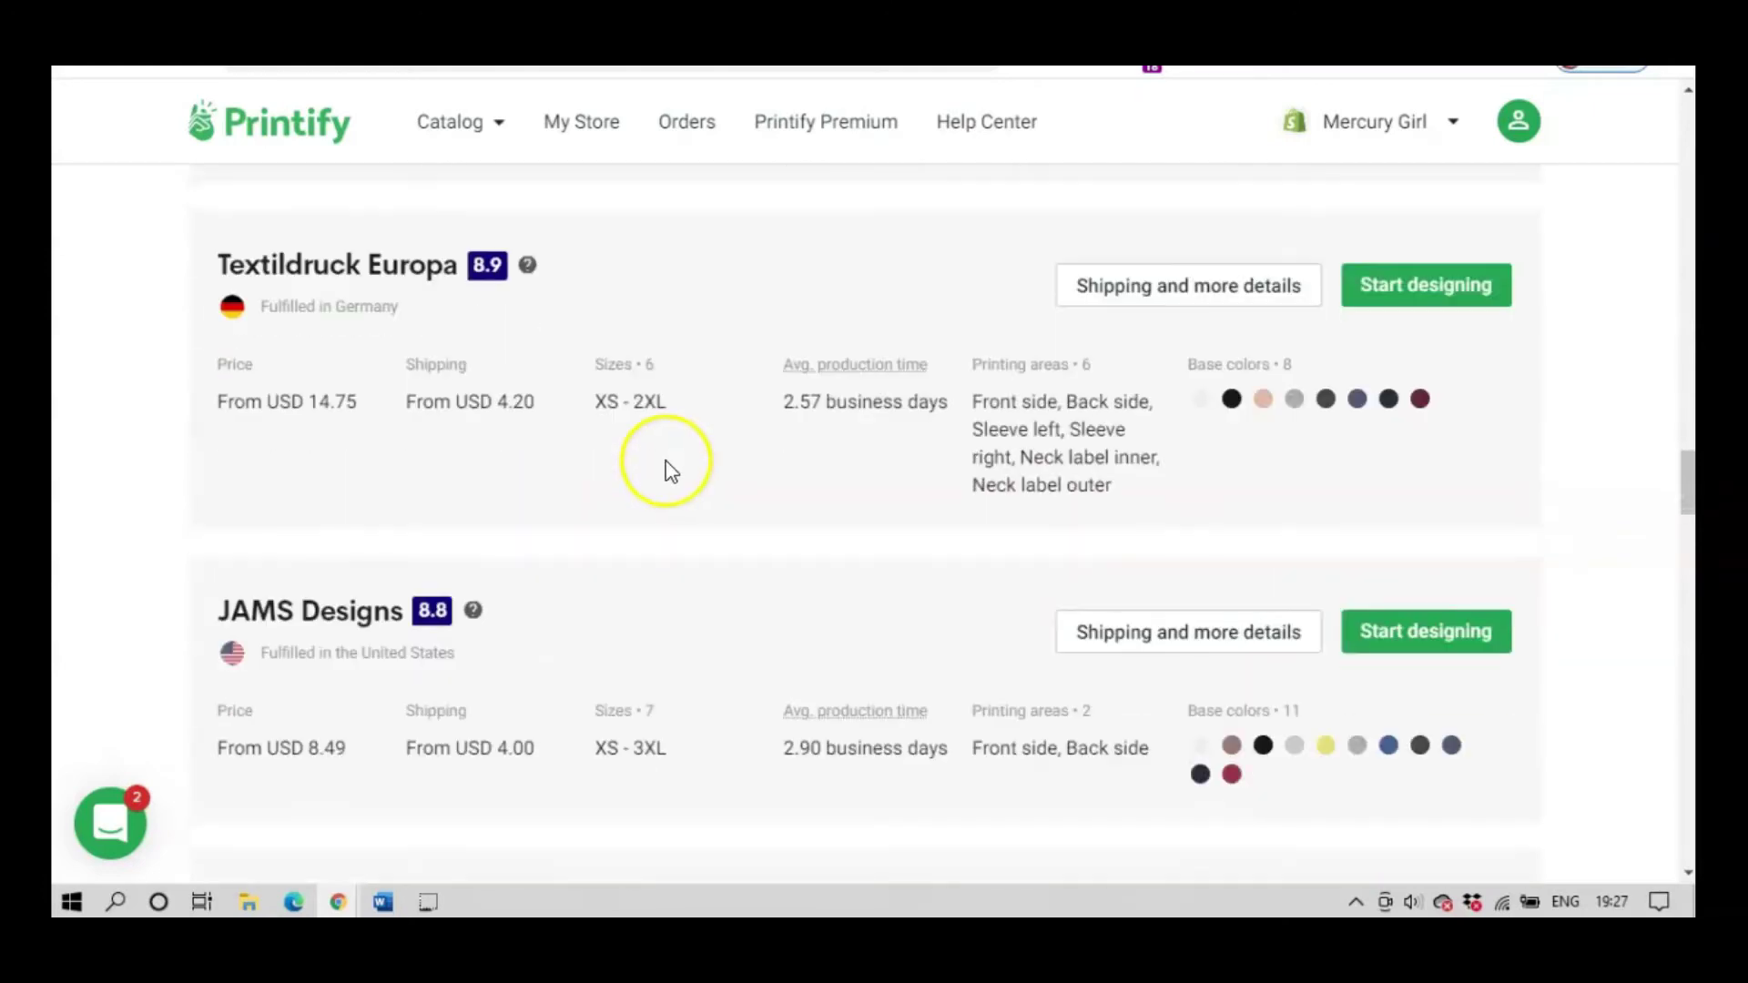
scroll(671, 472, down, 17)
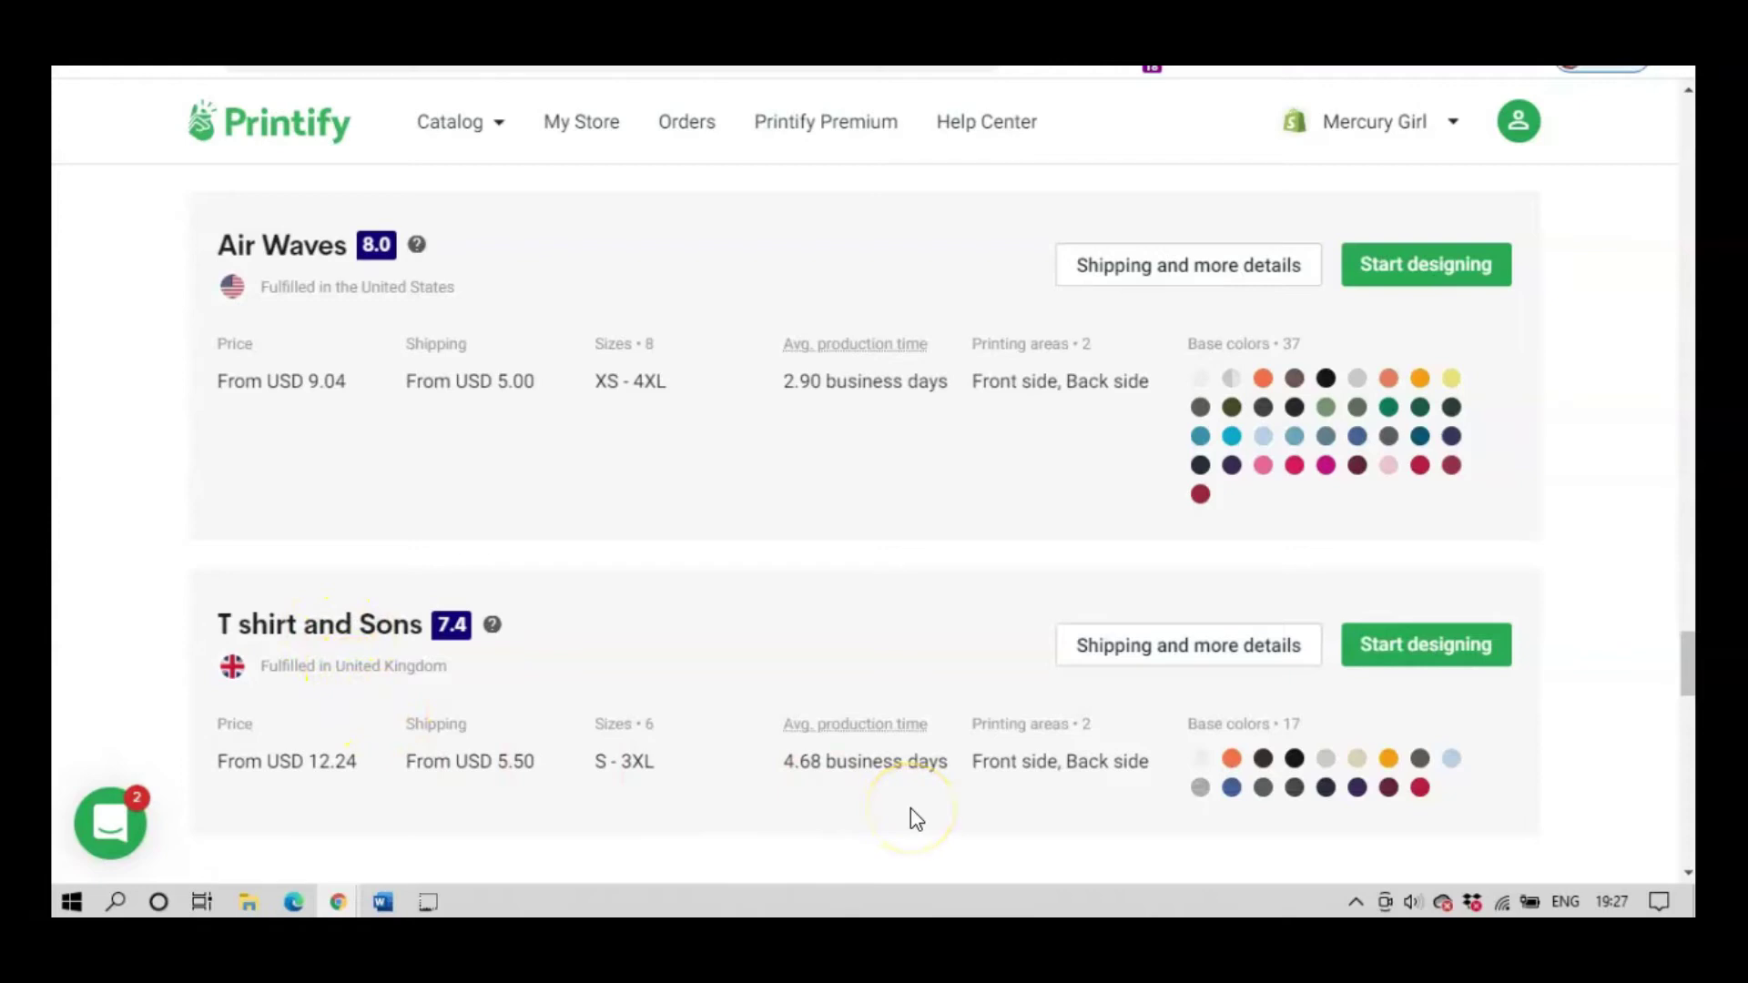
scroll(915, 818, down, 9)
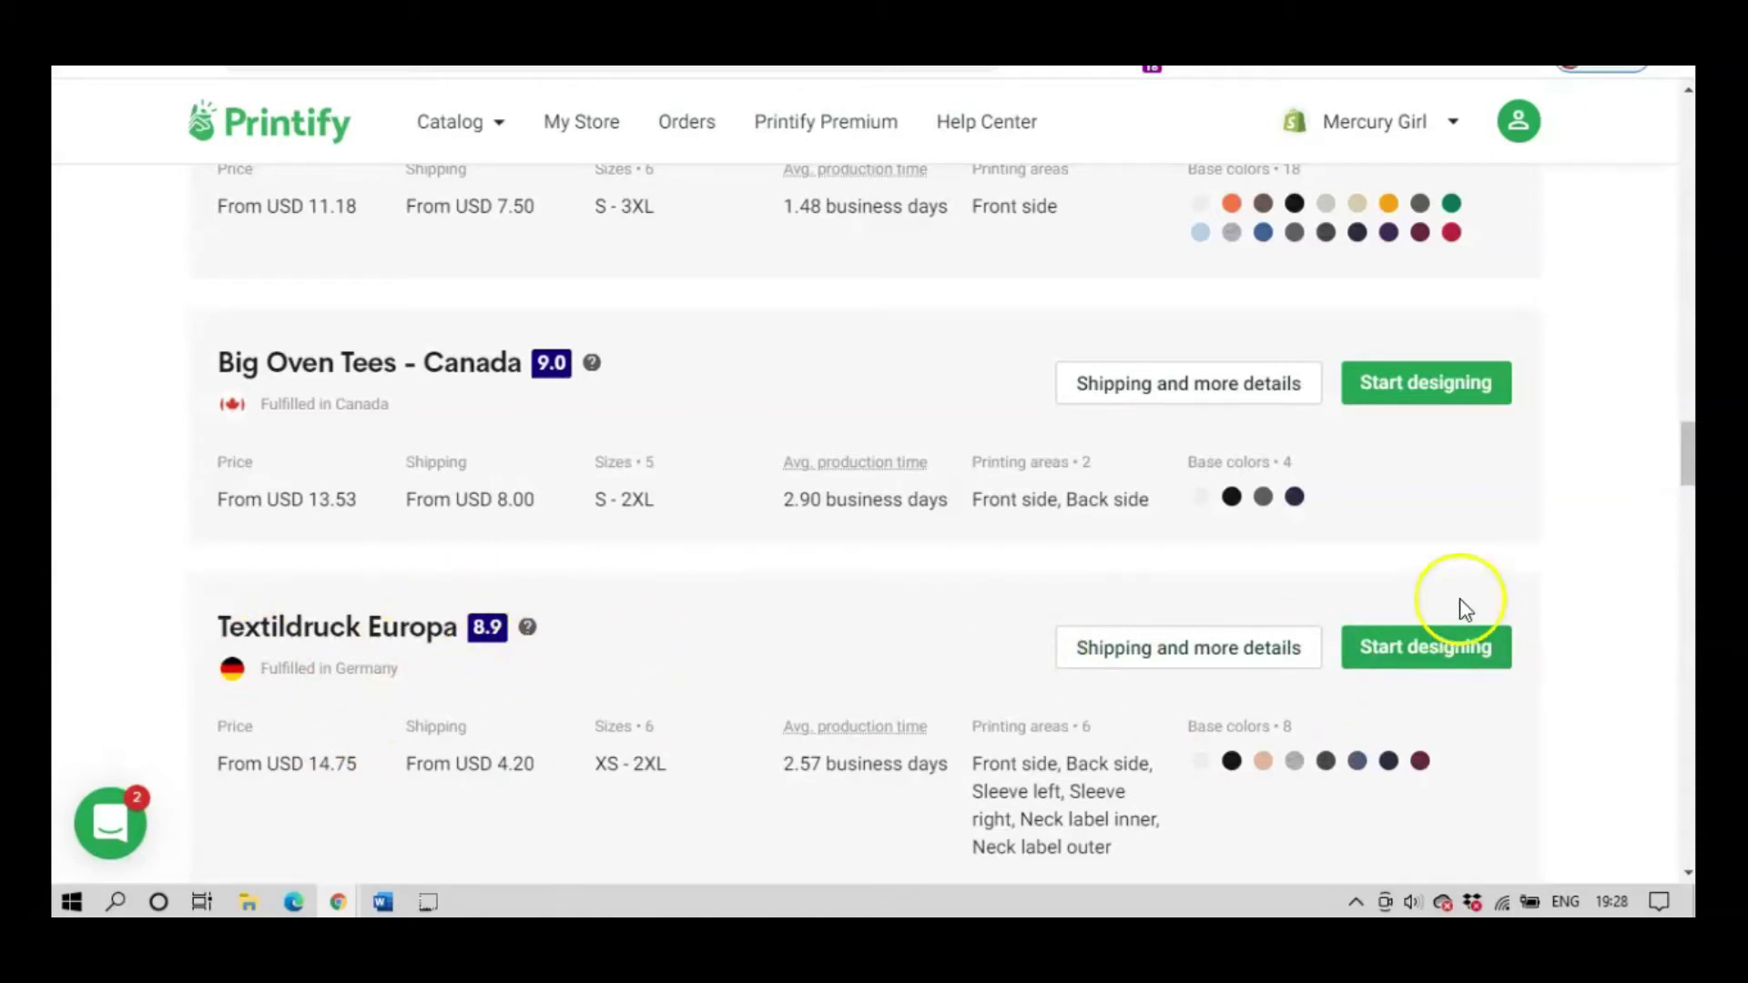
click(1429, 661)
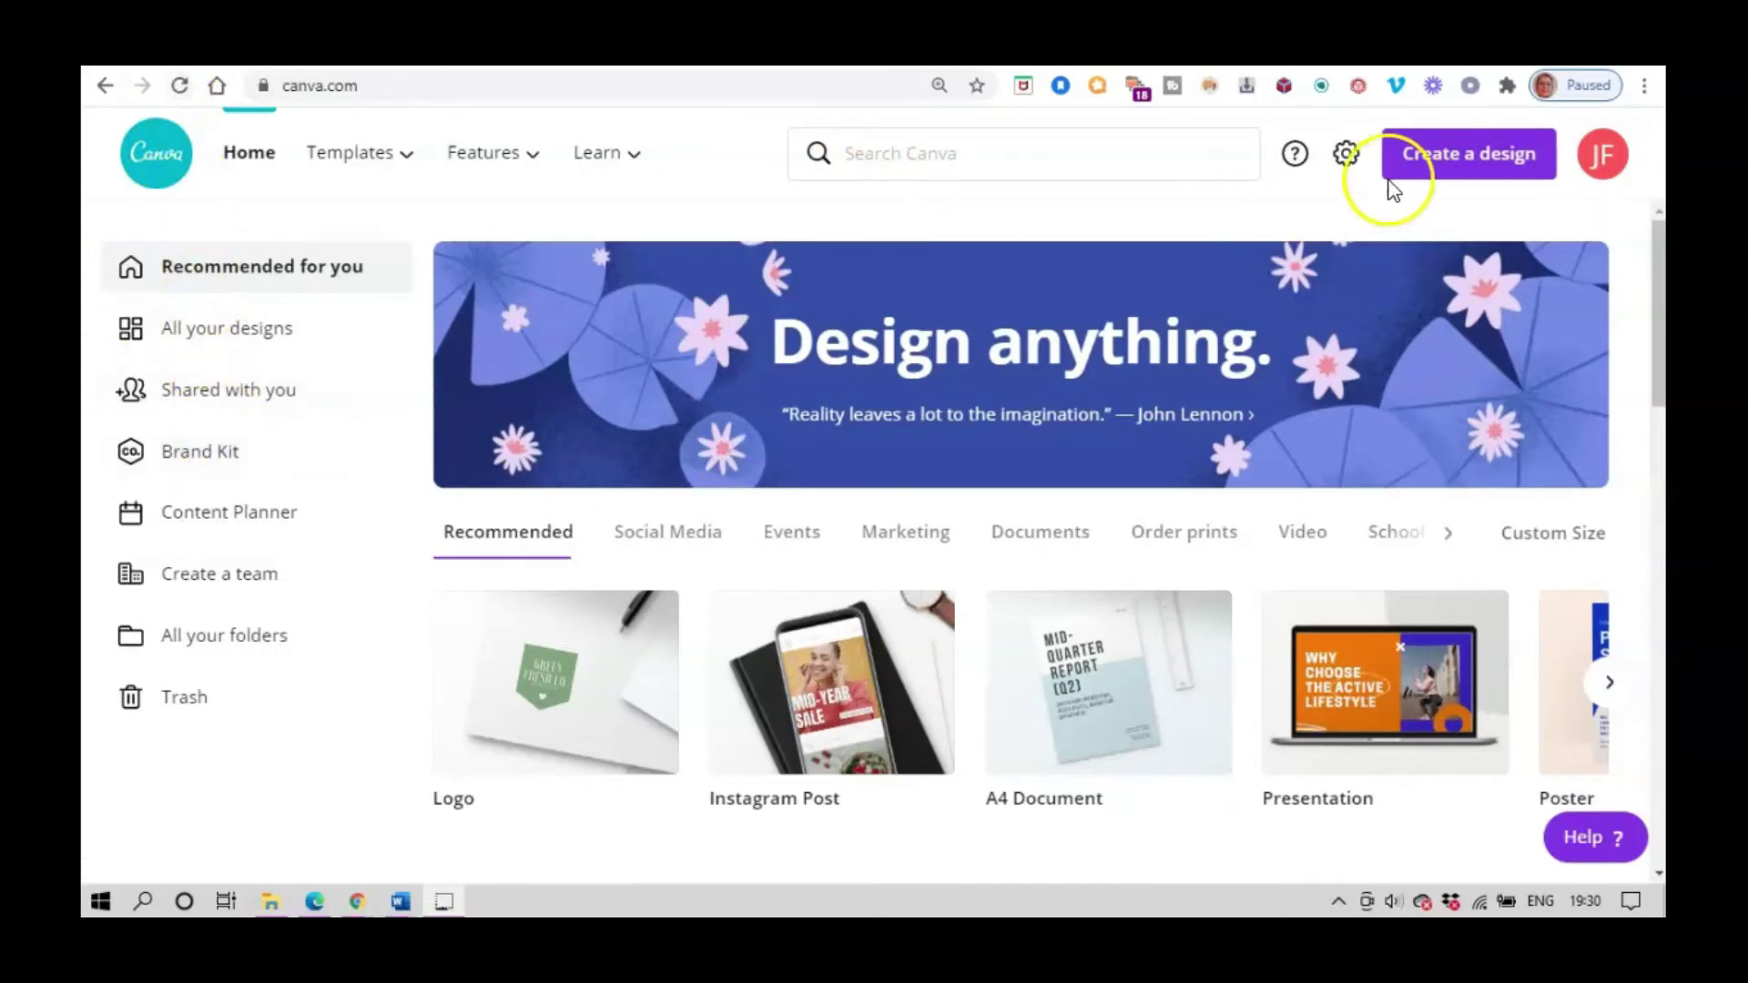
In Canva, create a new design in the T-shirt format of 14 × 18 in.
click(1446, 157)
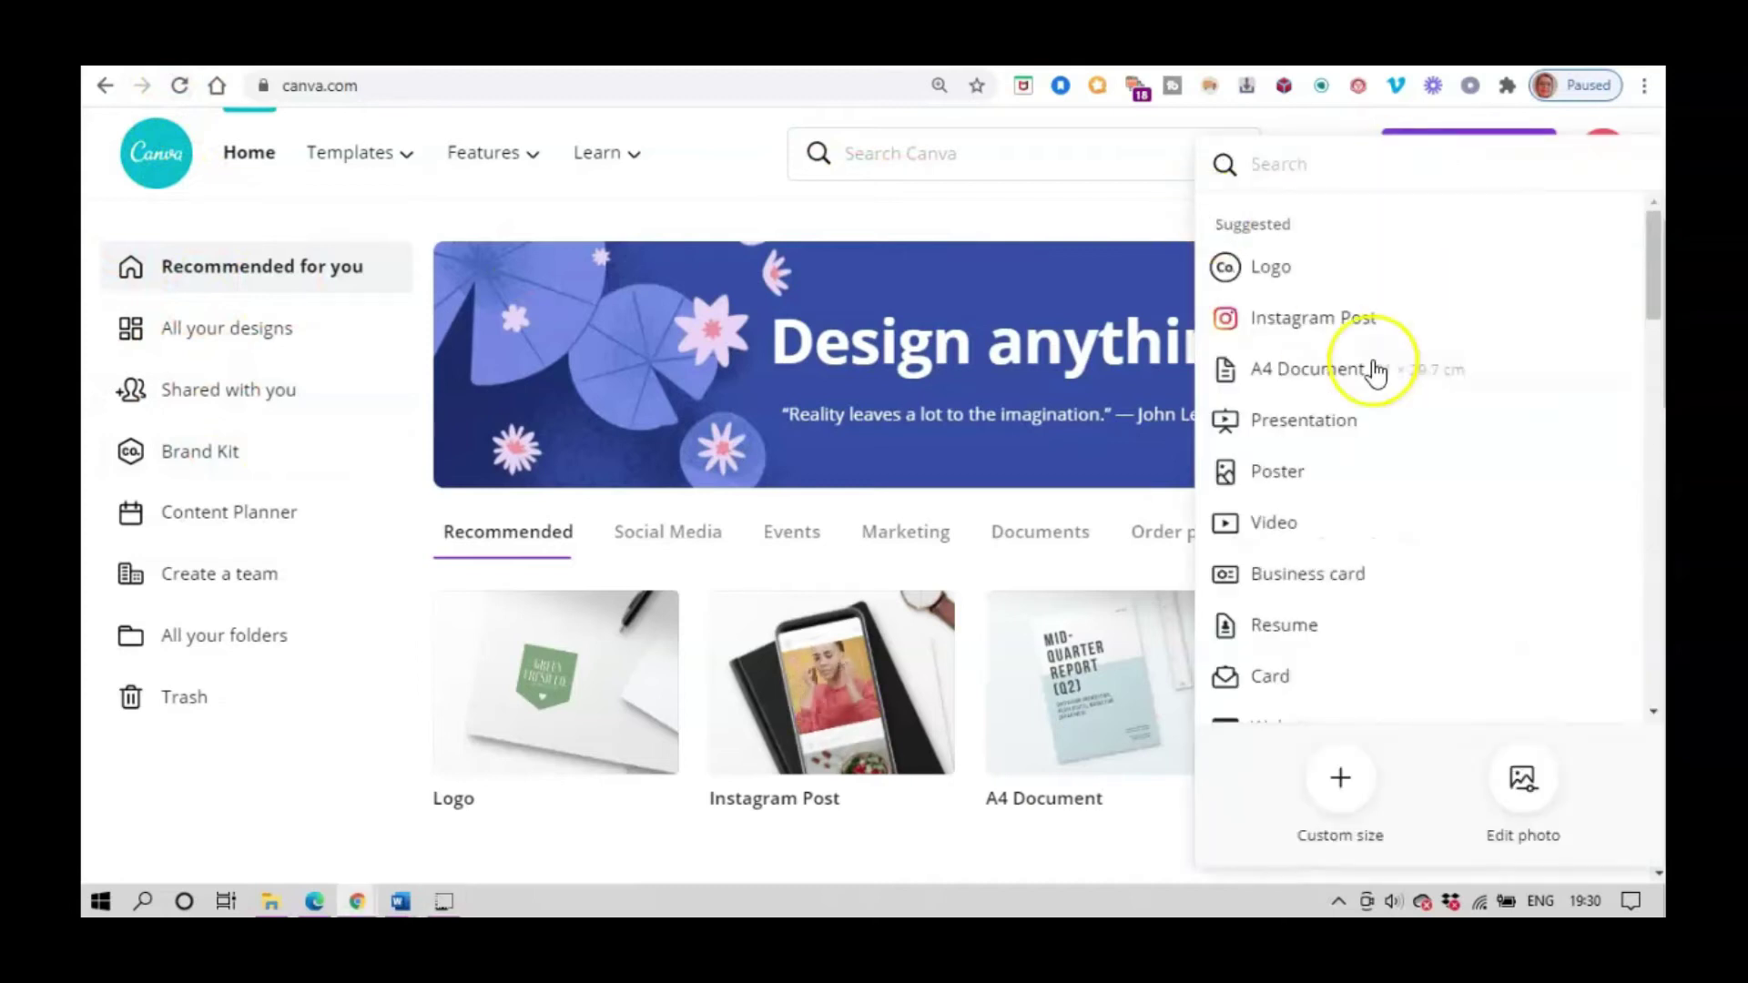
scroll(1293, 310, down, 3)
scroll(1300, 316, down, 5)
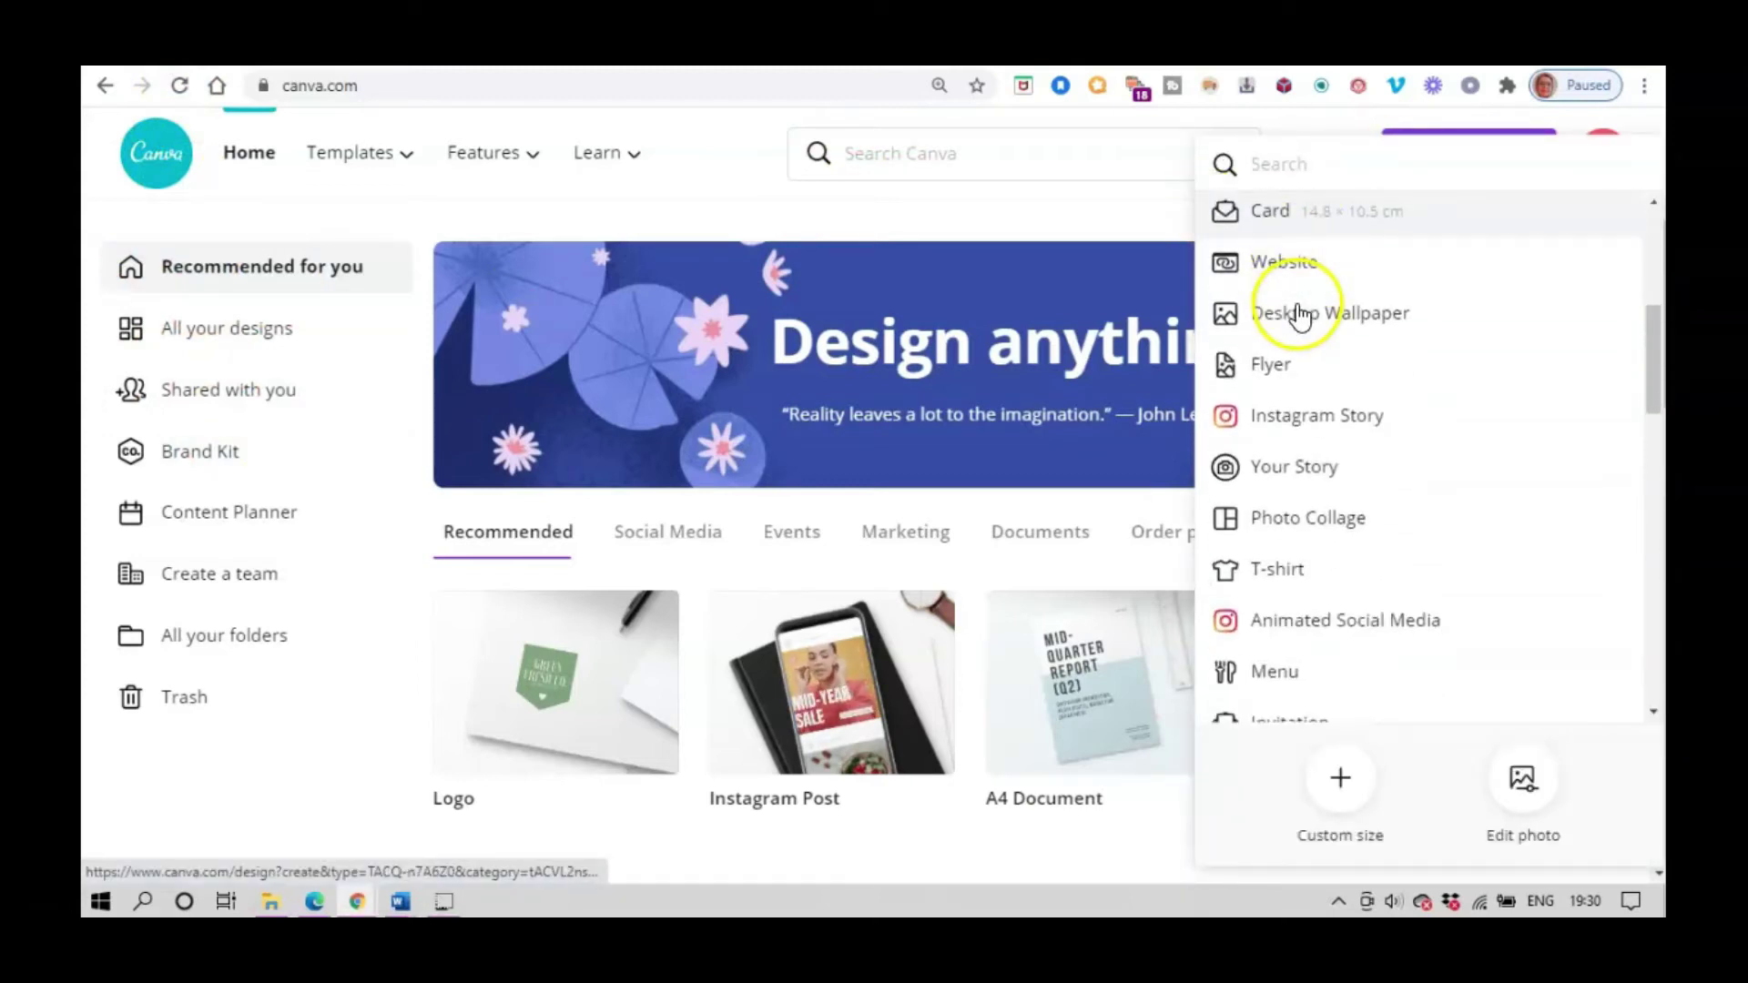
scroll(1287, 309, down, 2)
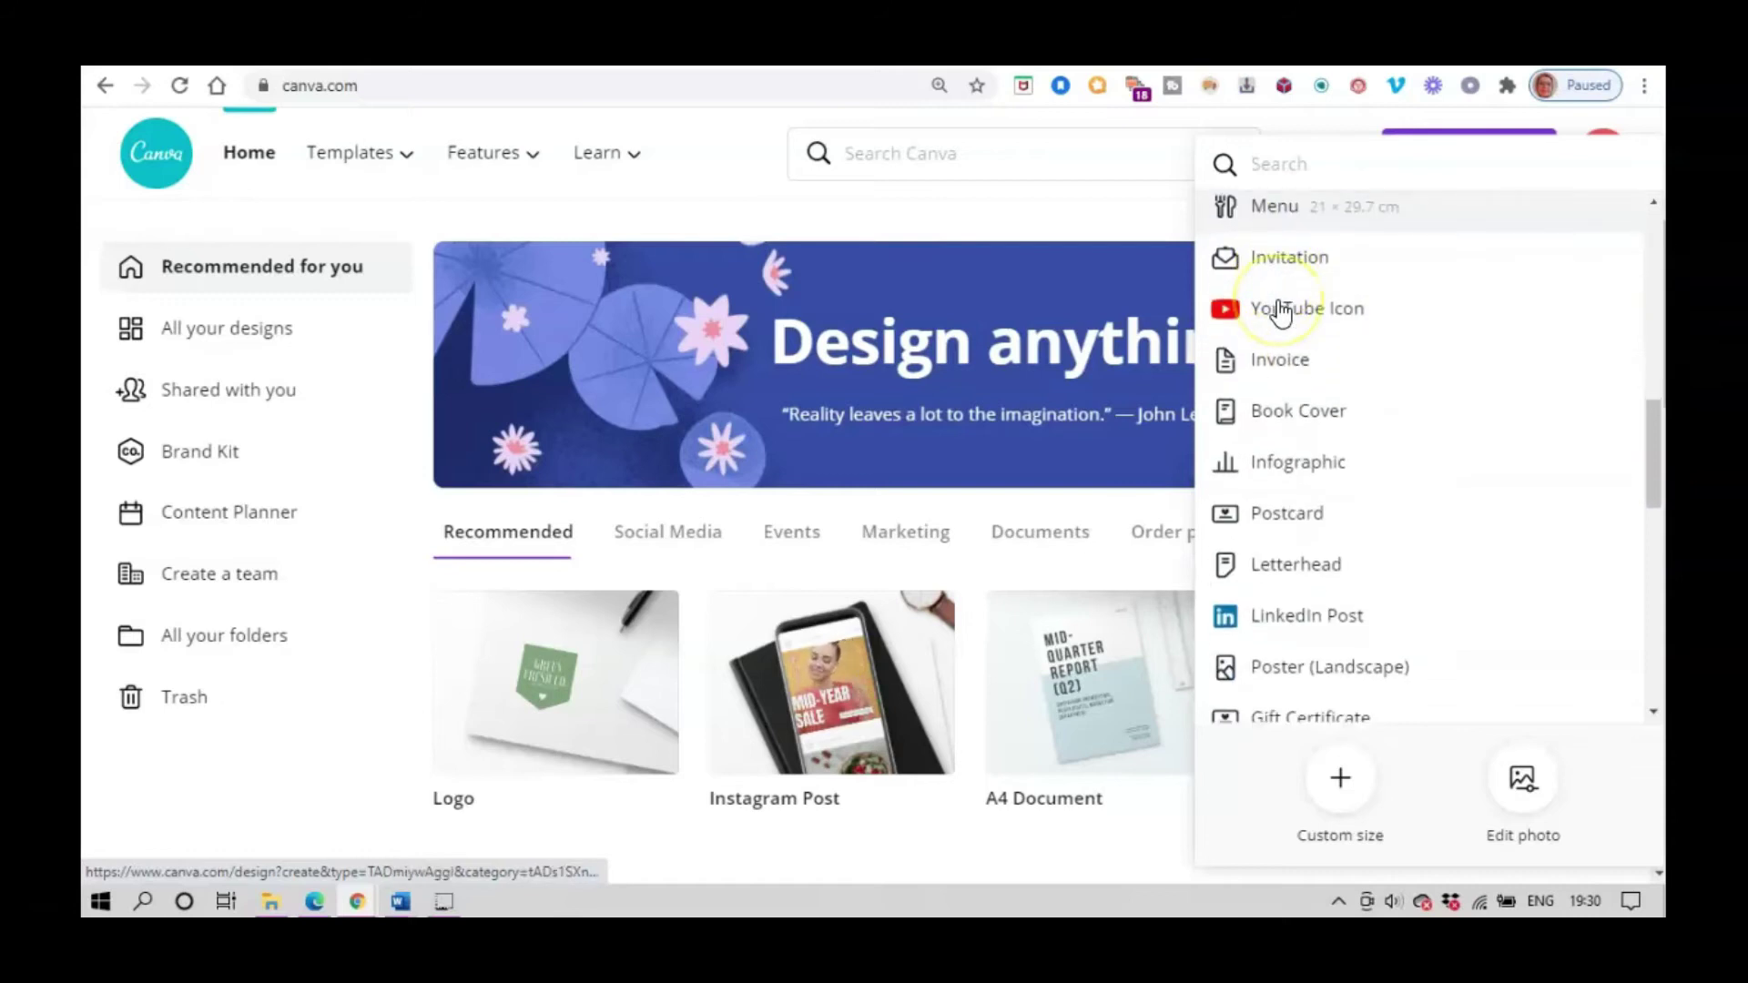
scroll(1307, 359, up, 5)
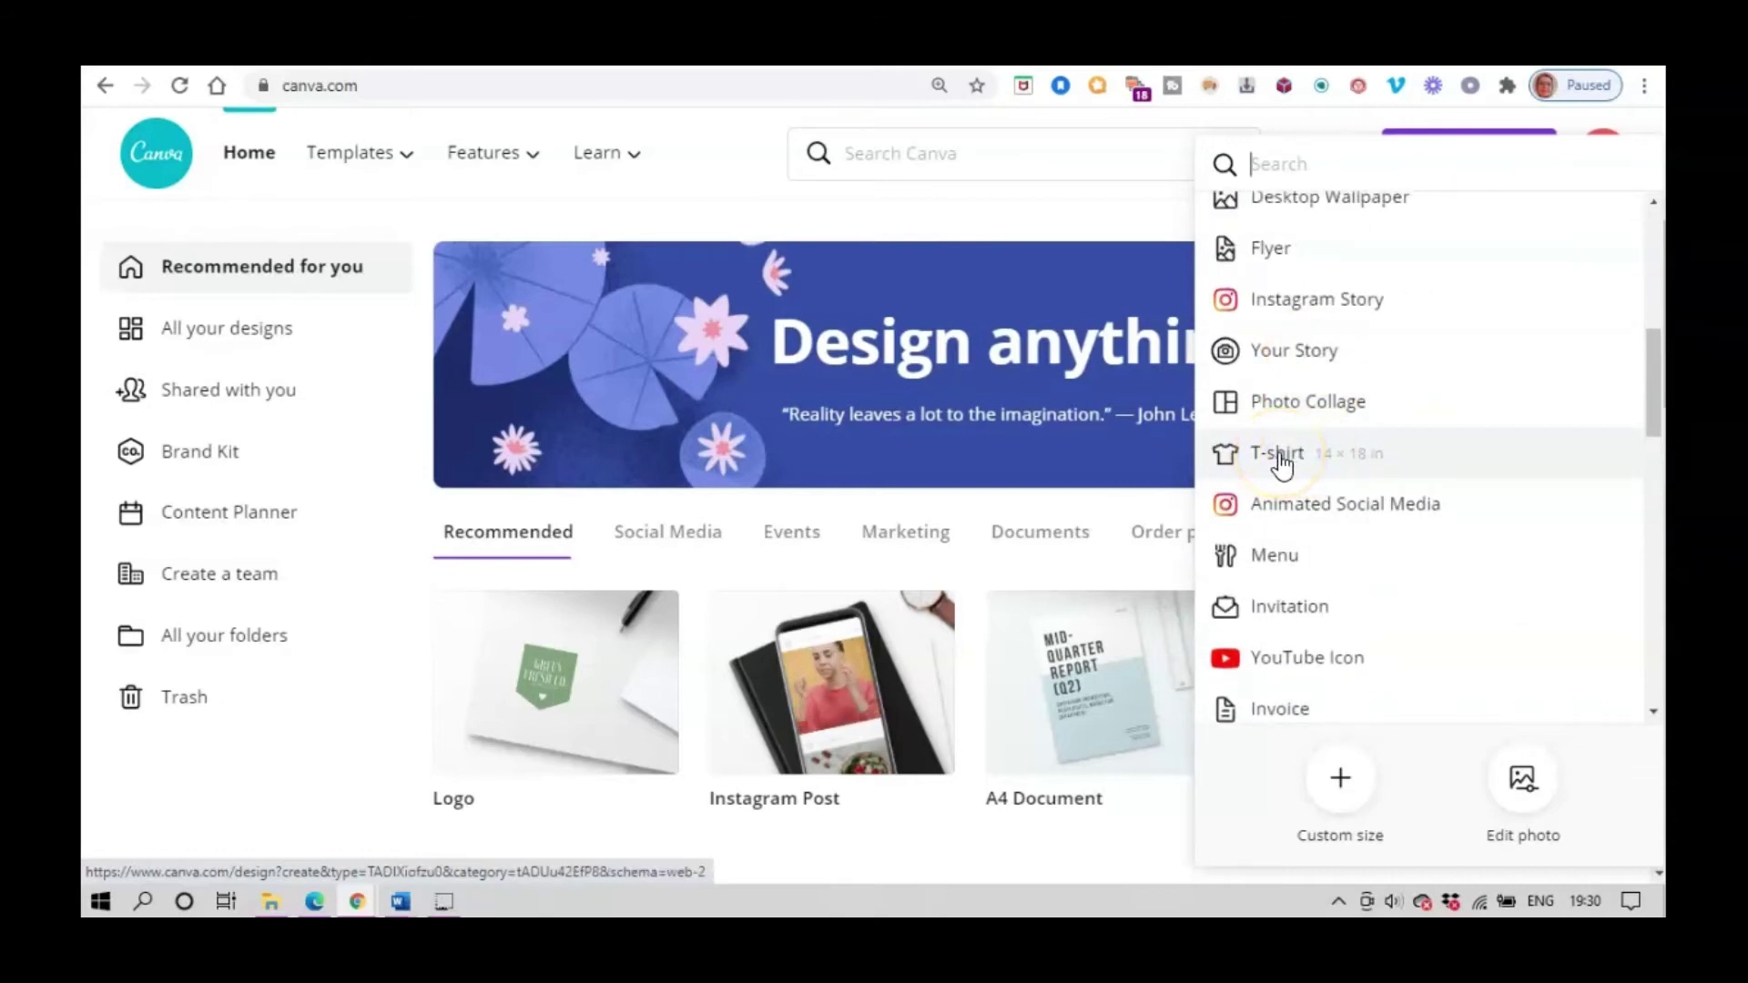
click(1281, 455)
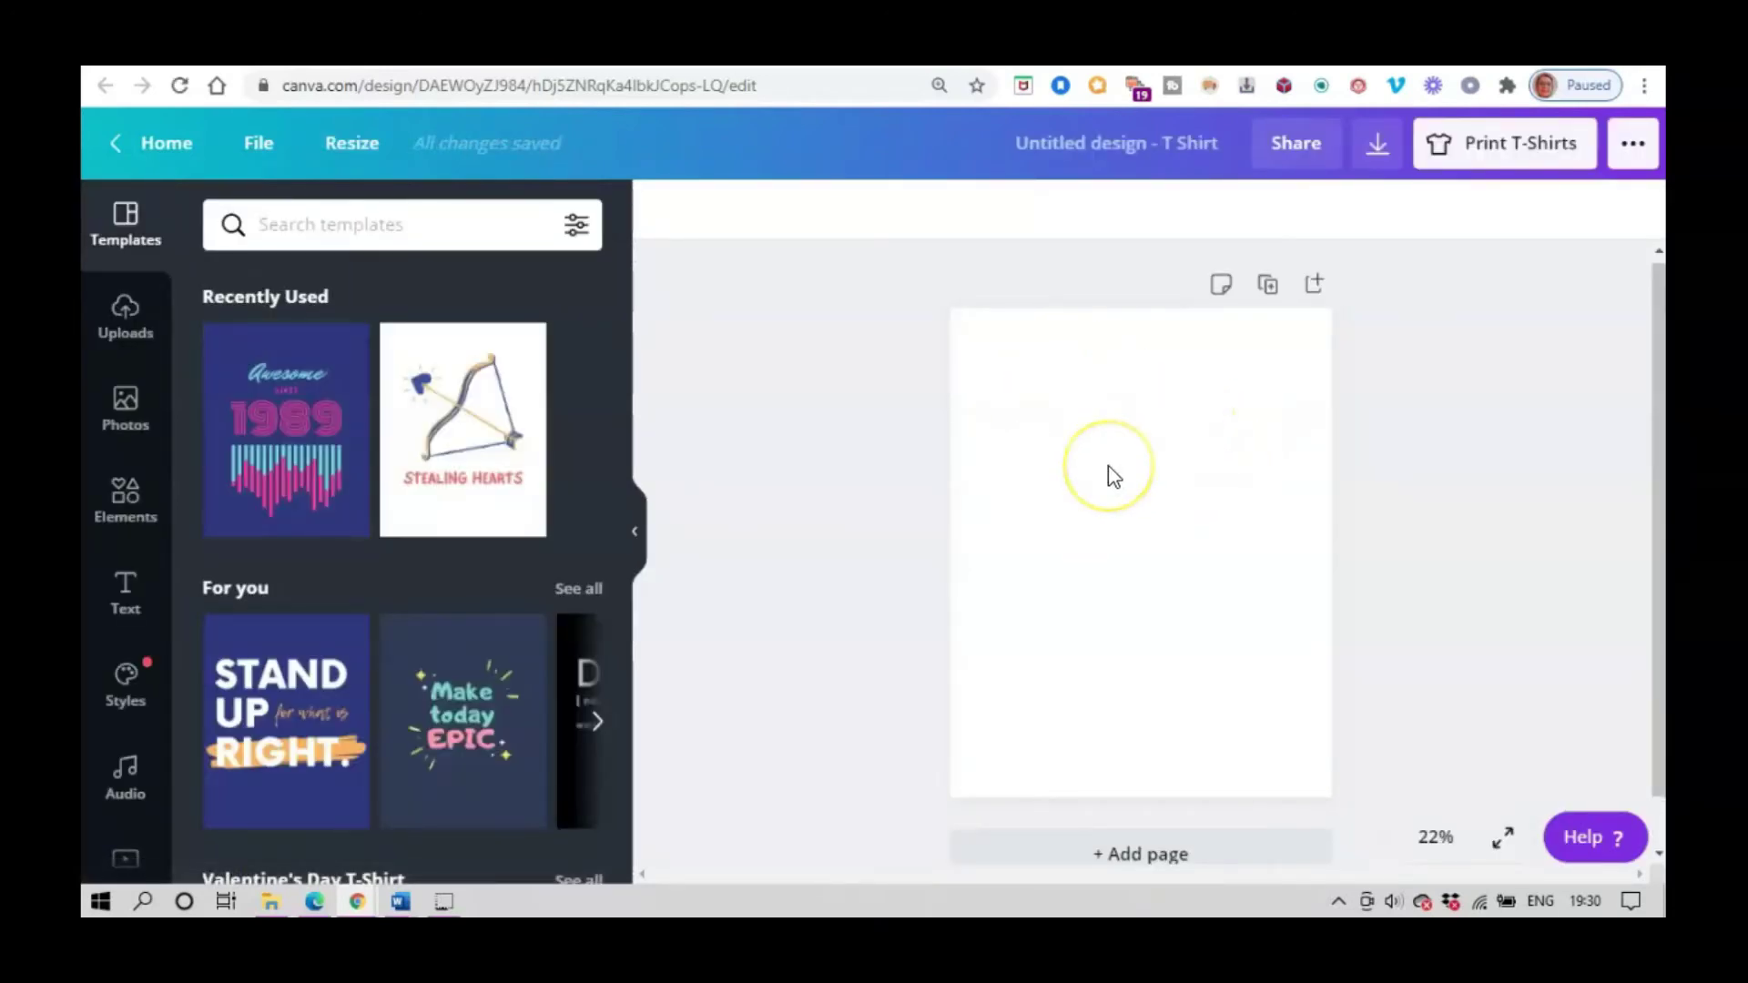
Browse the T-shirt templates by category, from Valentine's Day and Event through Logo, School and Typography to Halloween and Christmas.
click(1161, 510)
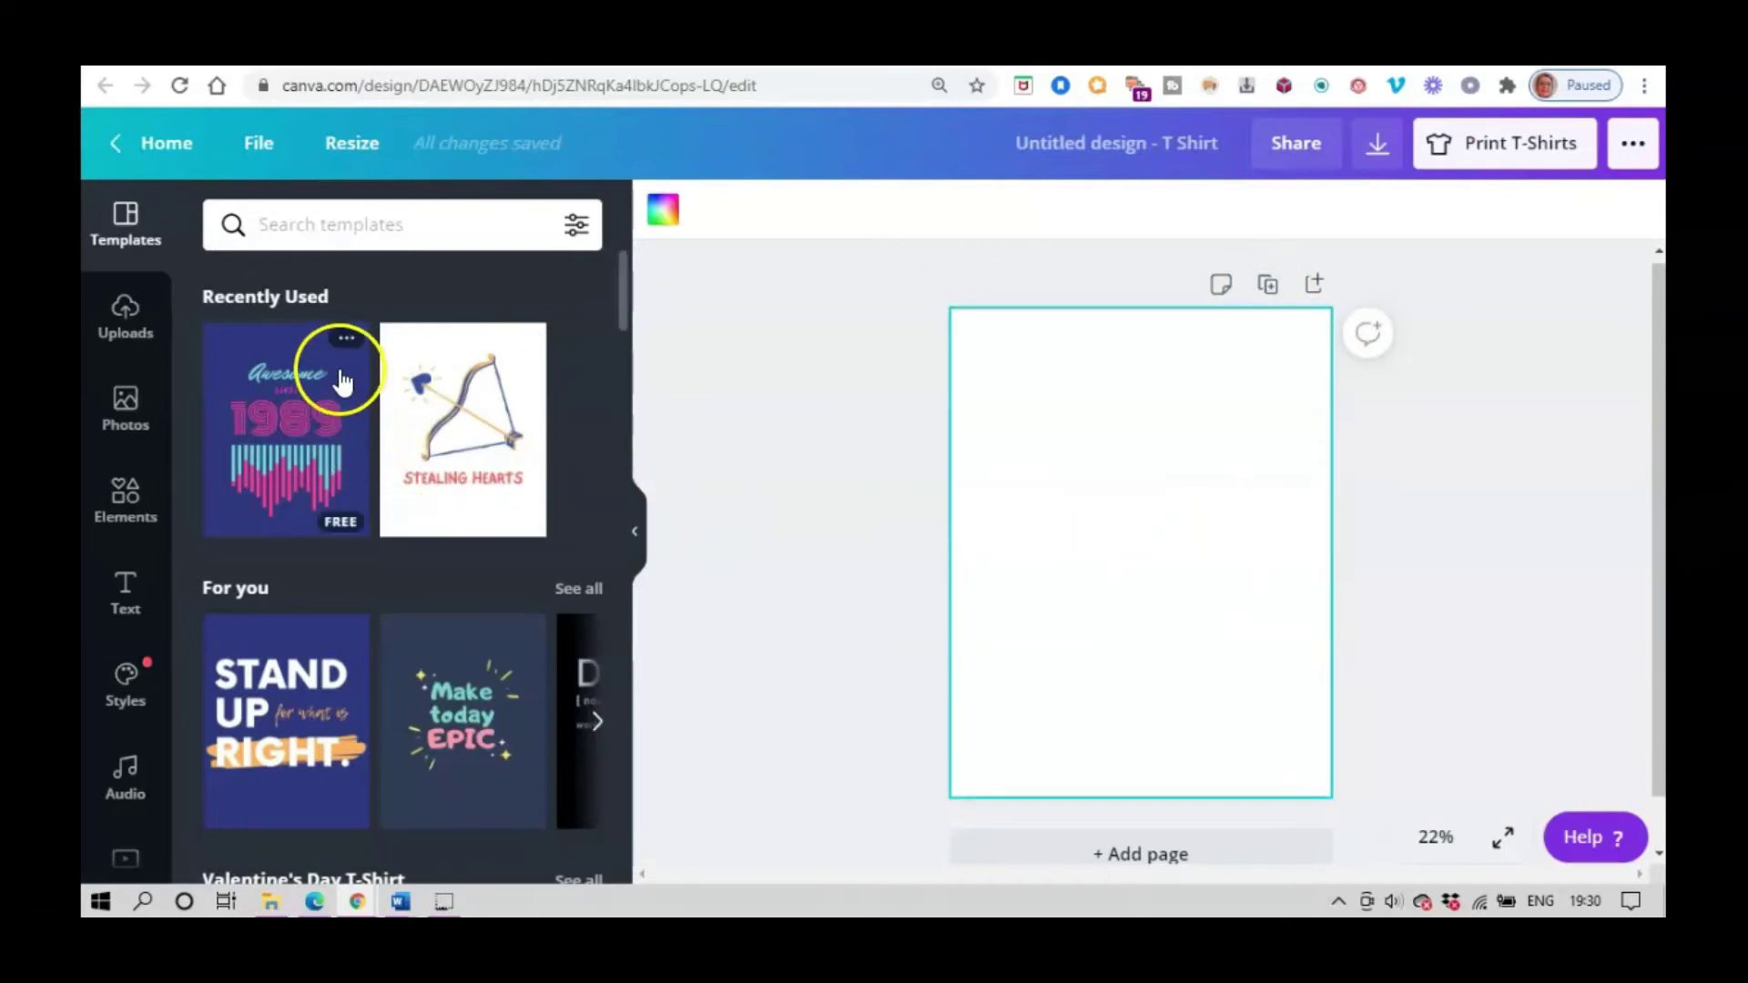
scroll(441, 355, down, 4)
scroll(456, 367, down, 4)
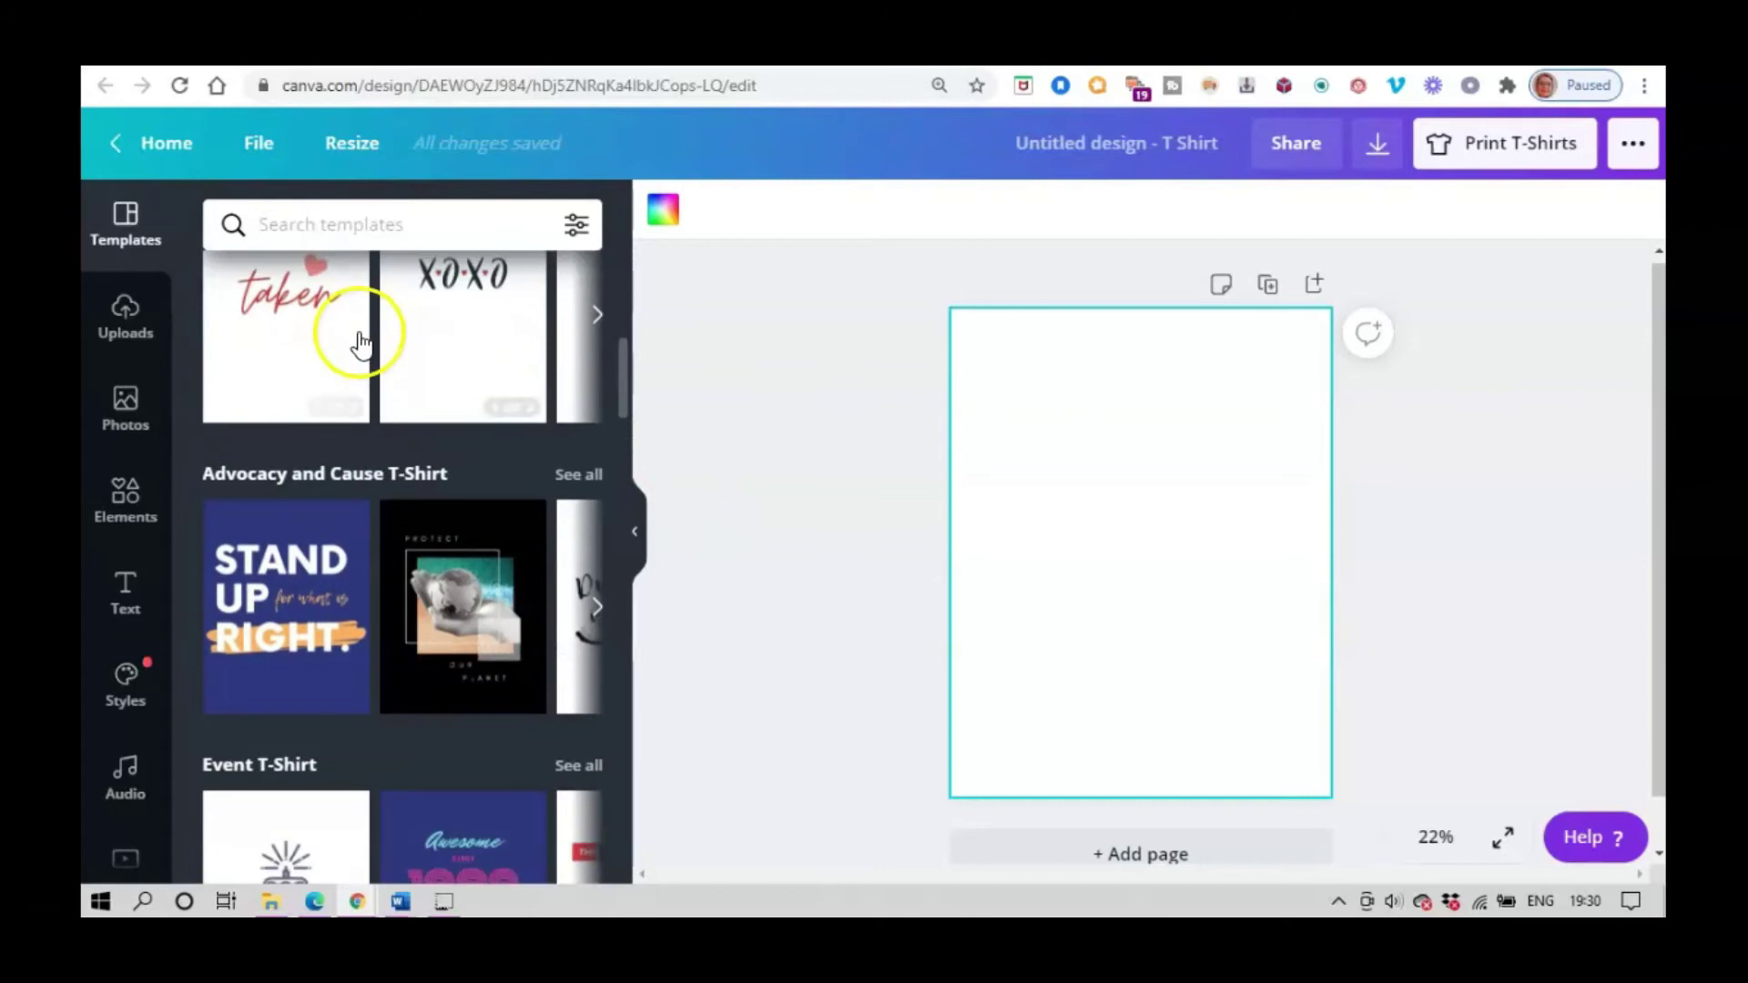
scroll(362, 342, down, 4)
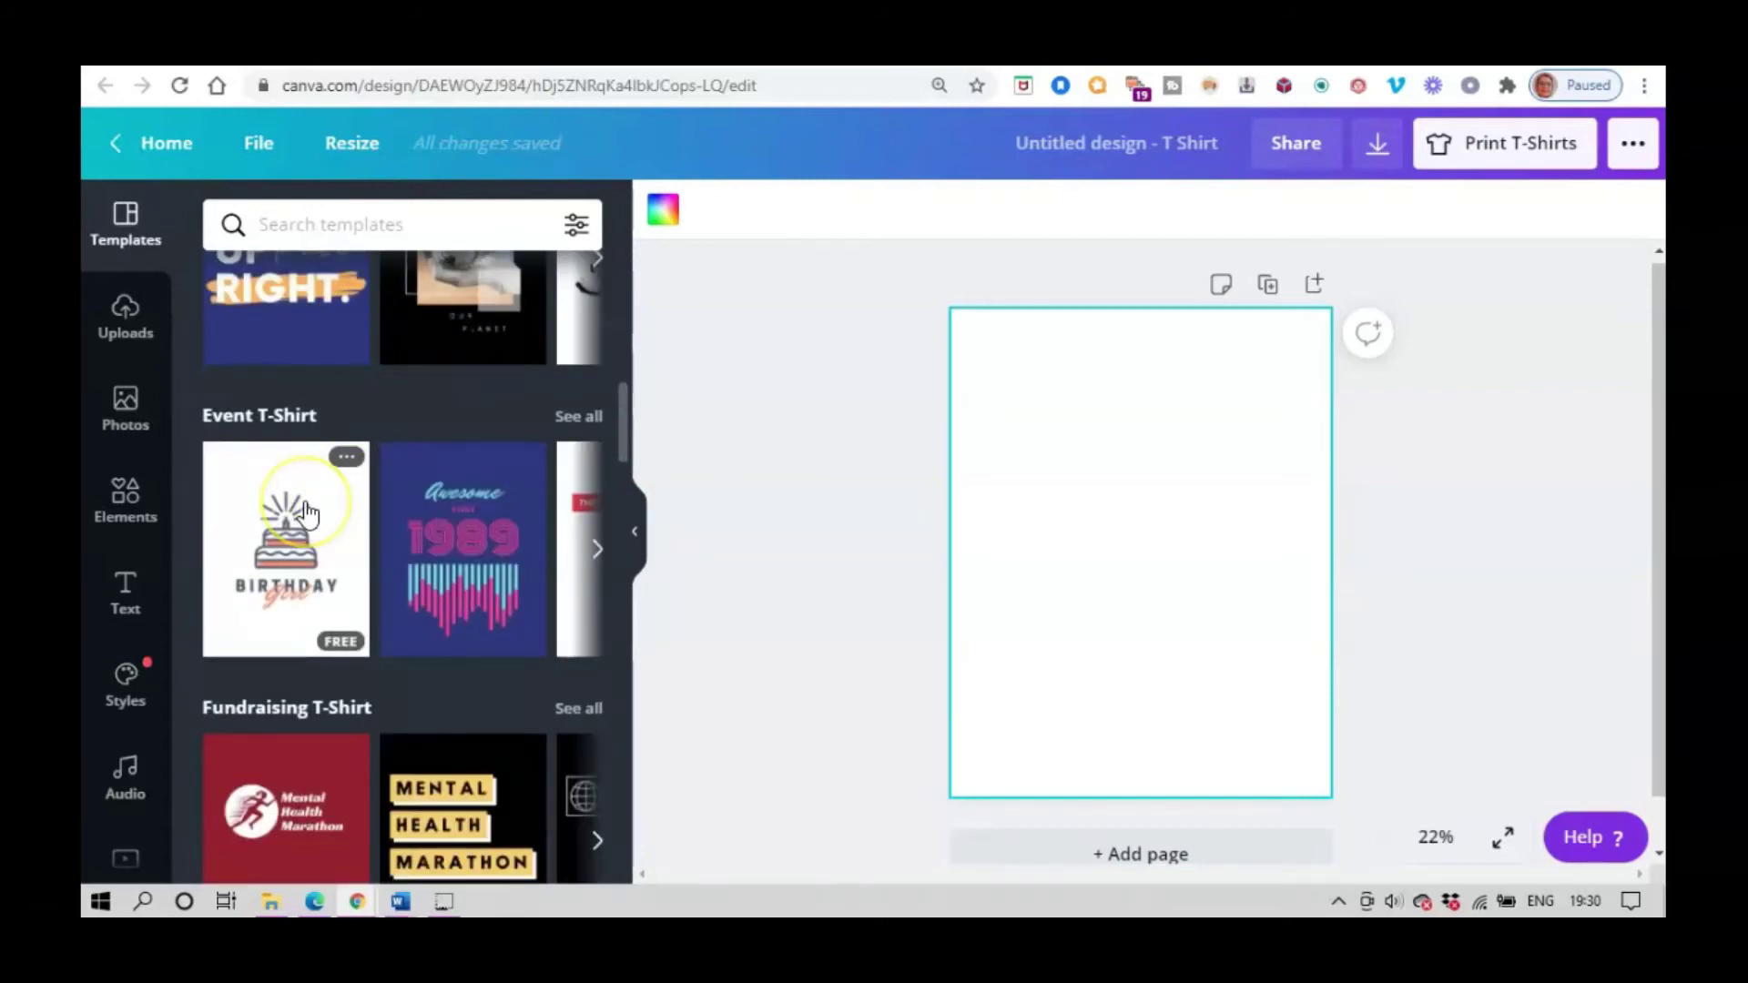
scroll(306, 510, down, 3)
scroll(300, 528, down, 3)
click(273, 605)
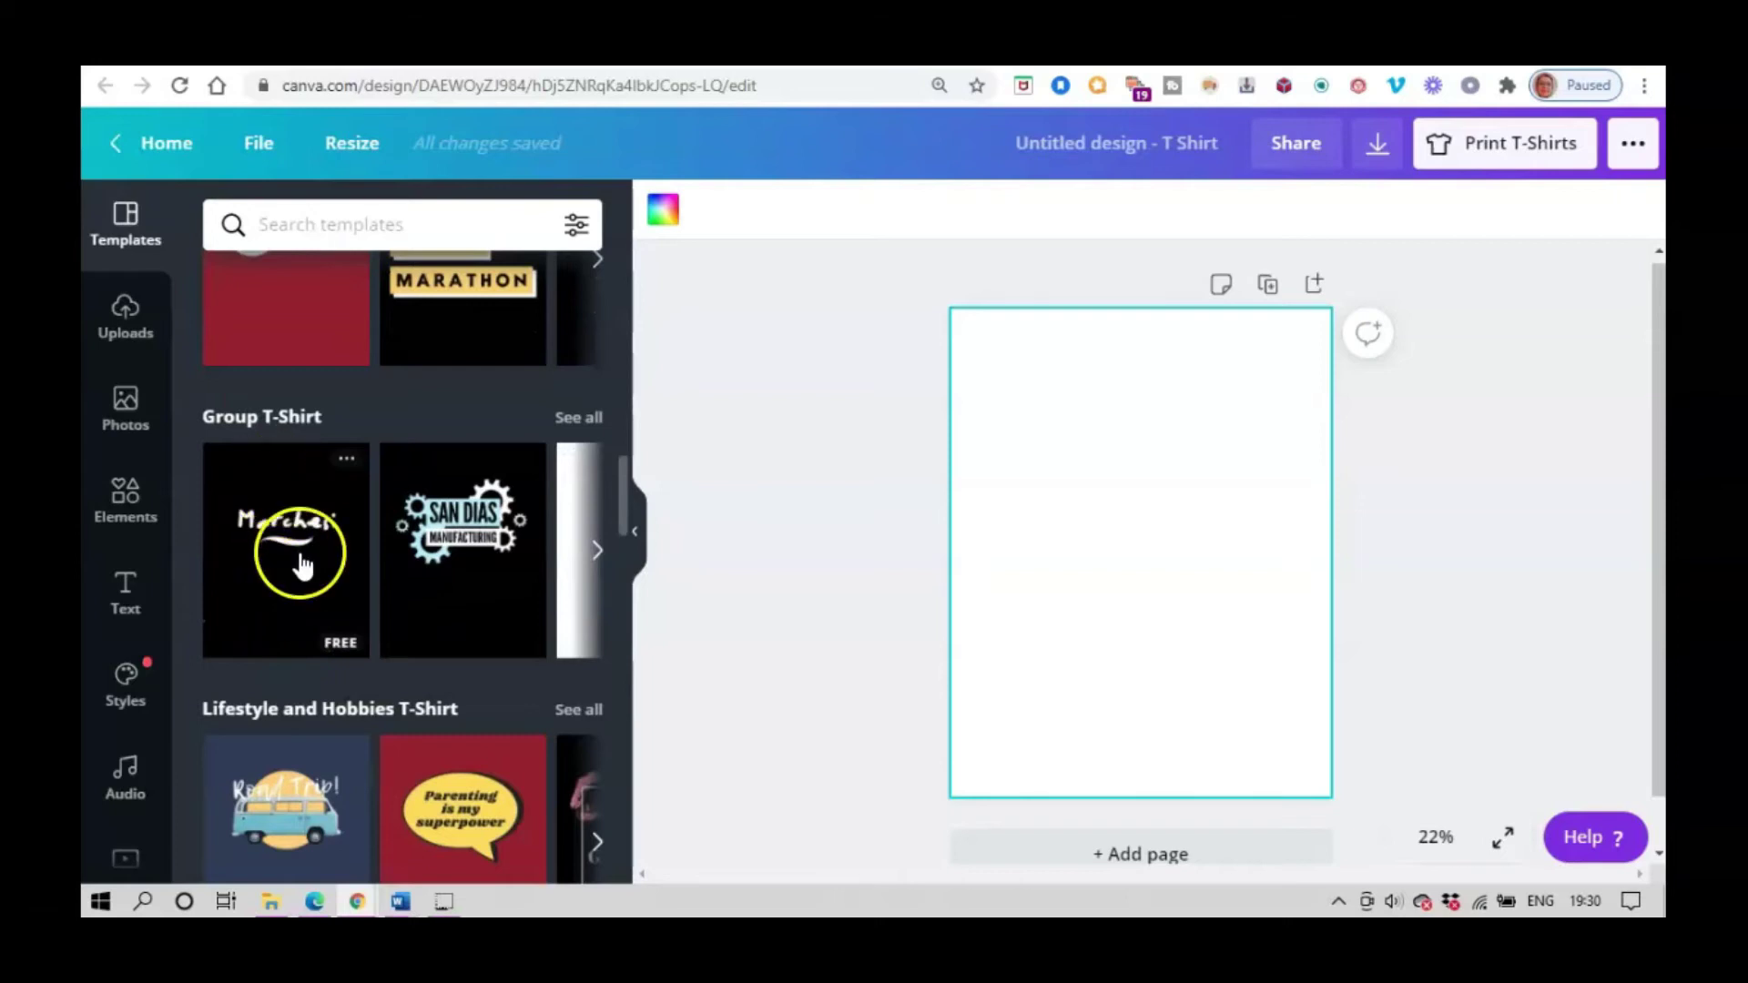
scroll(300, 565, down, 3)
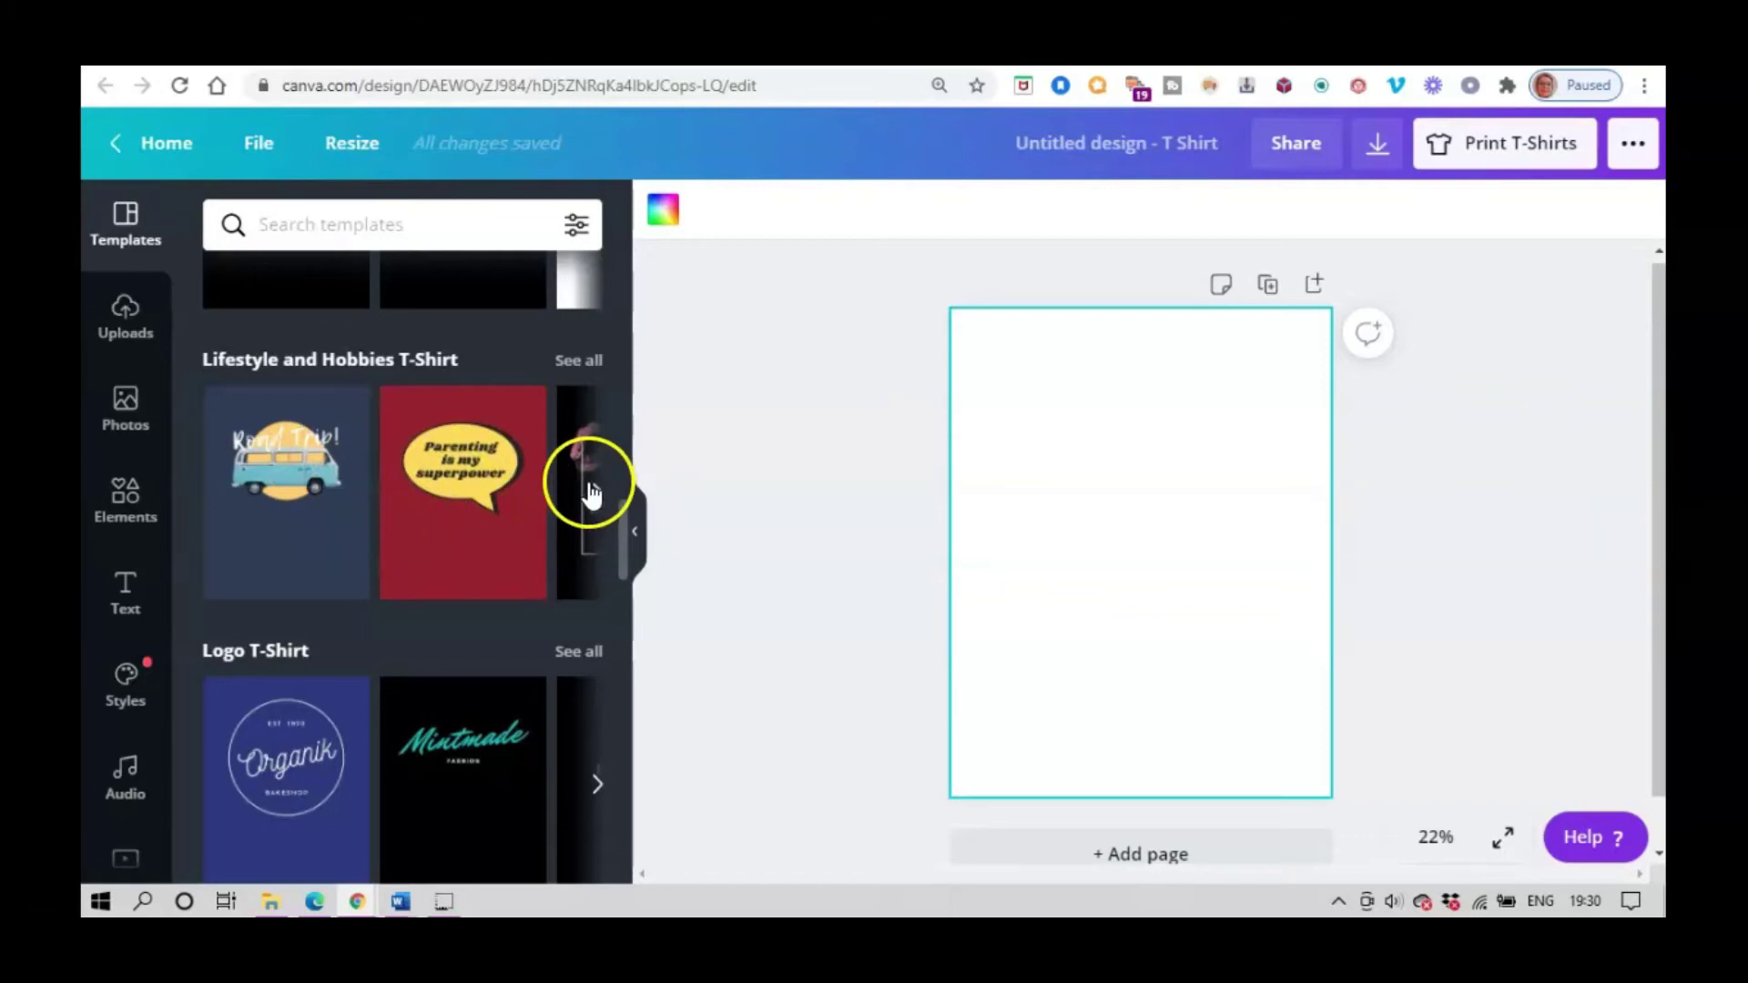
scroll(300, 496, down, 8)
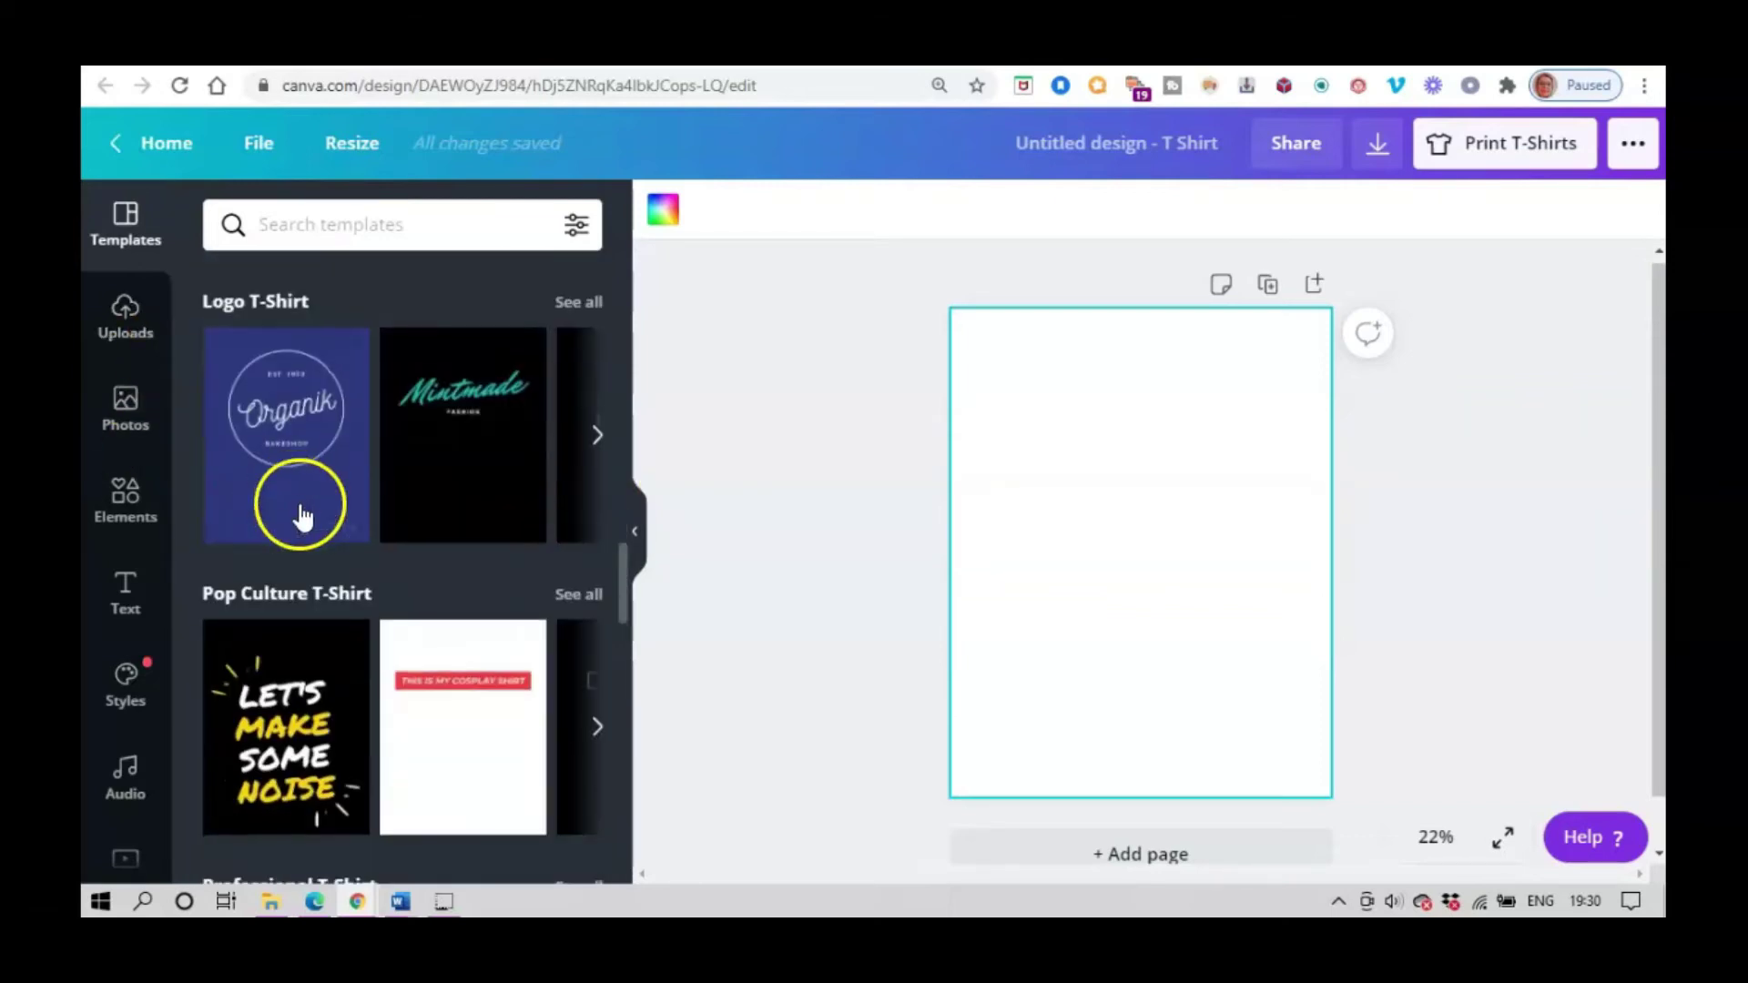
scroll(402, 422, up, 3)
scroll(402, 423, down, 4)
scroll(474, 524, down, 1)
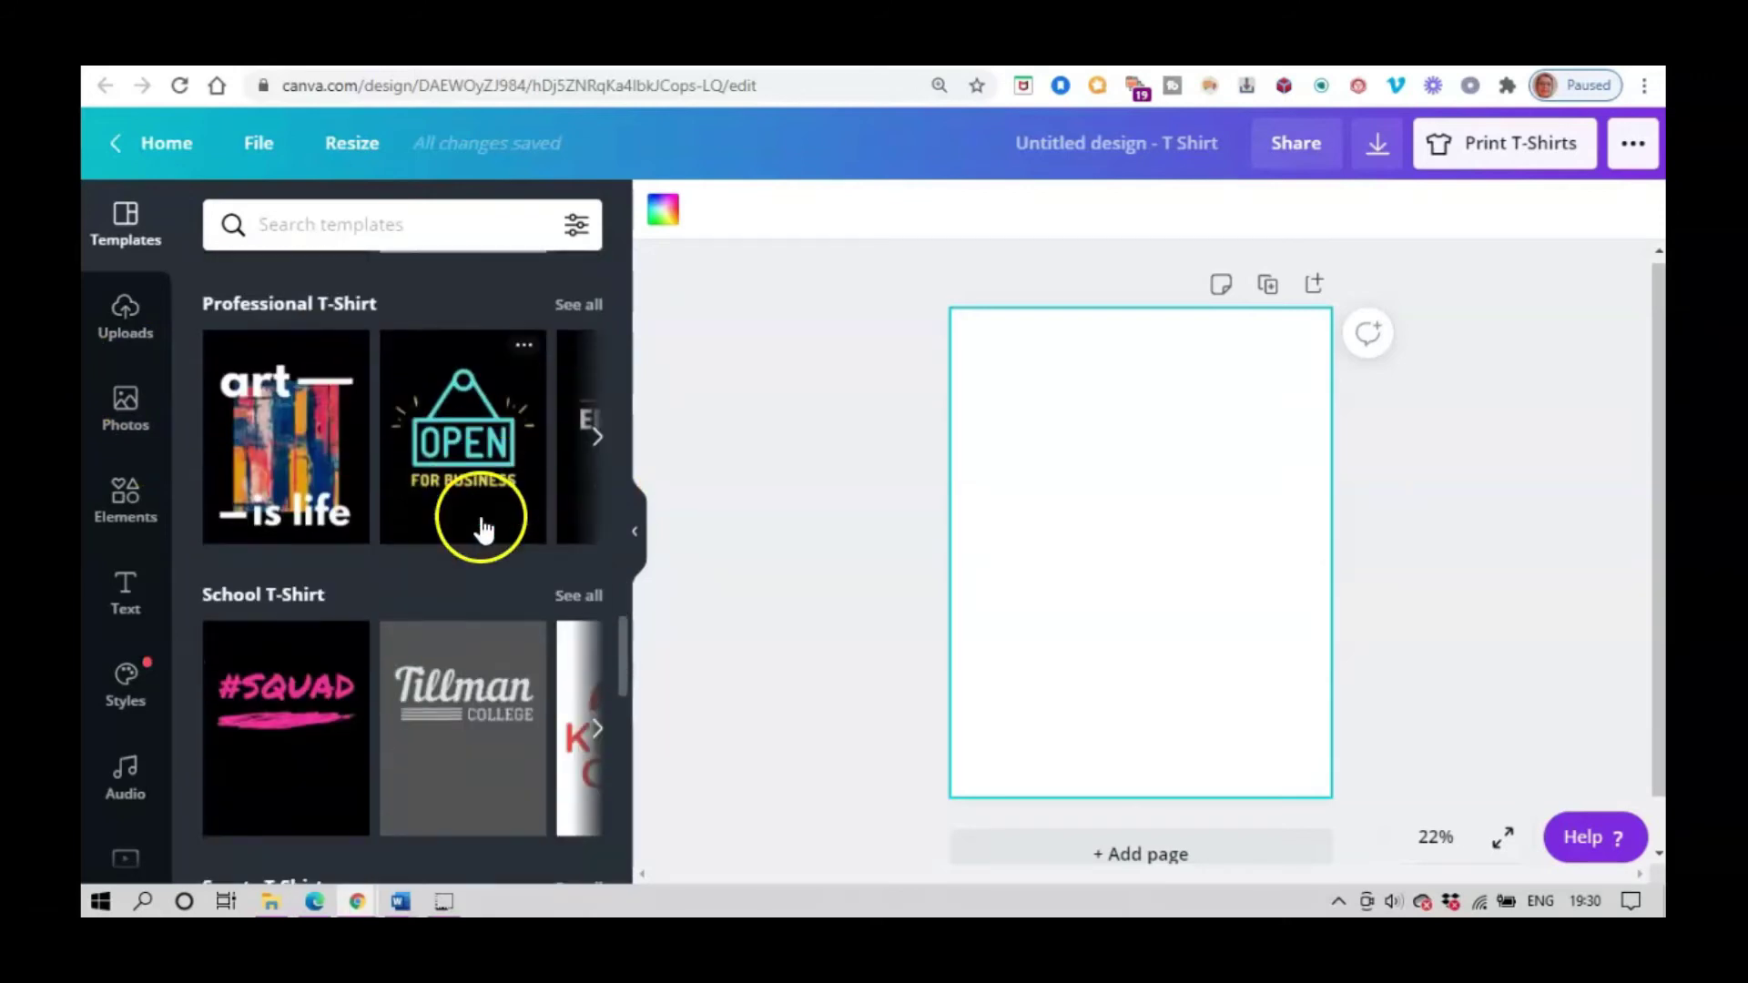
scroll(364, 523, down, 2)
scroll(414, 483, down, 9)
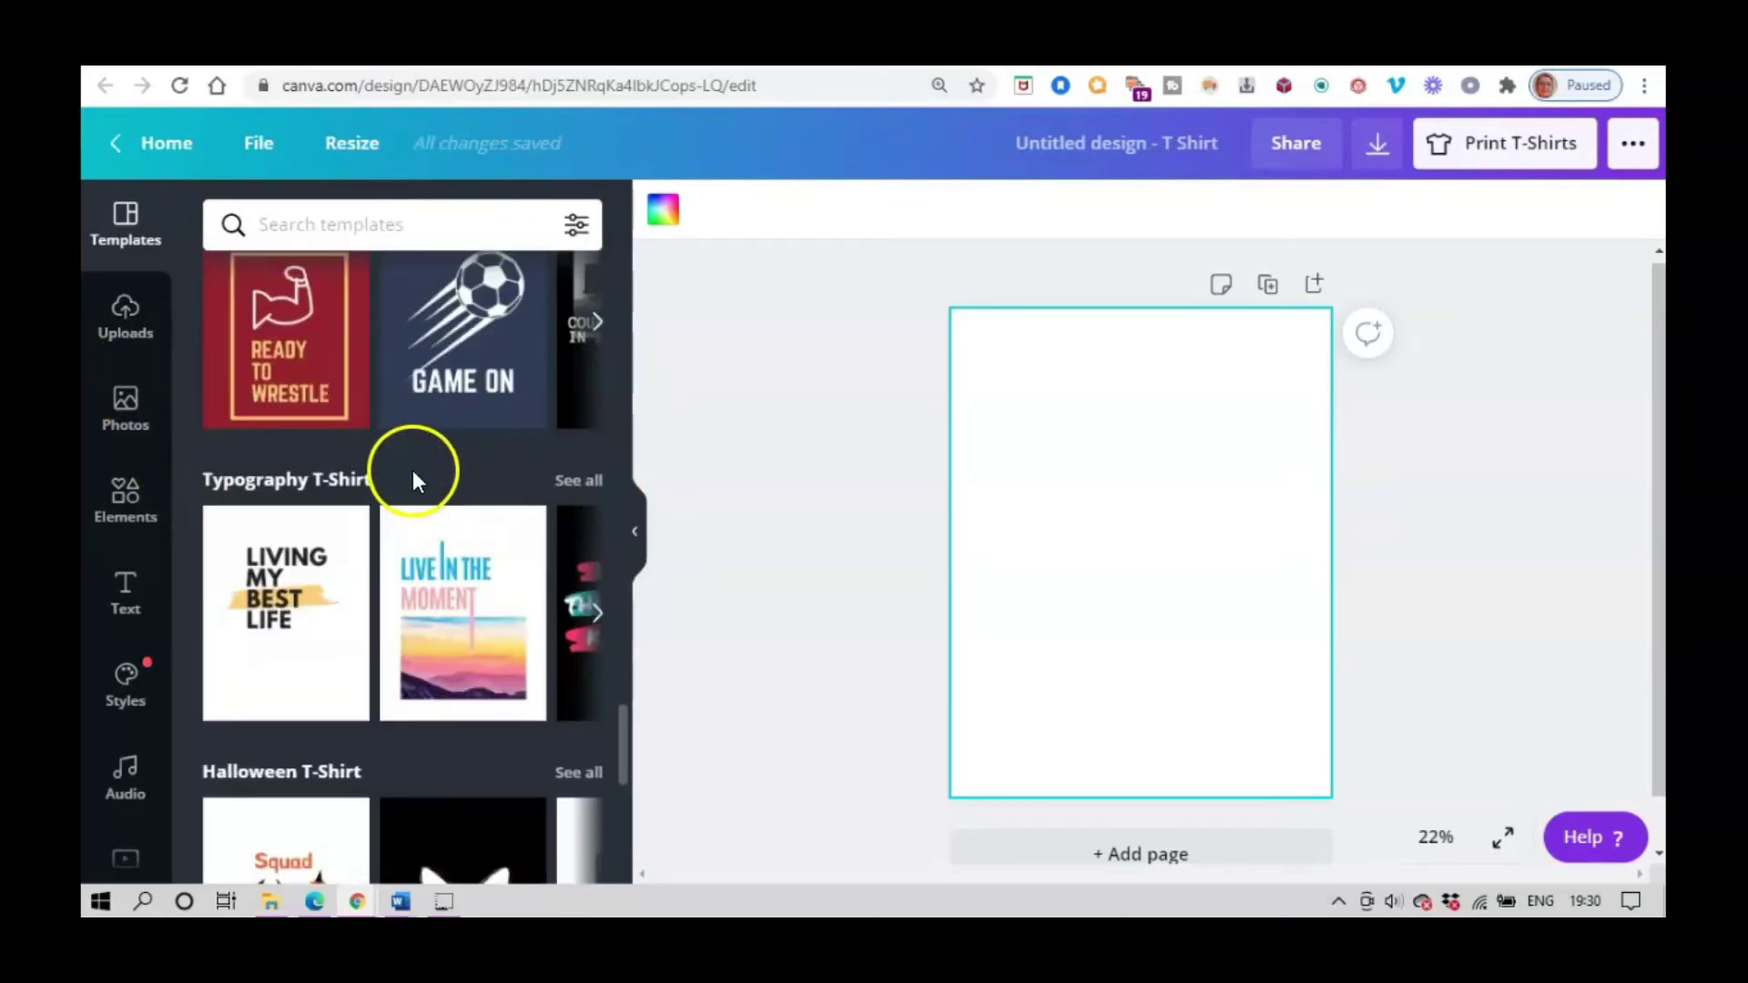
scroll(458, 407, up, 5)
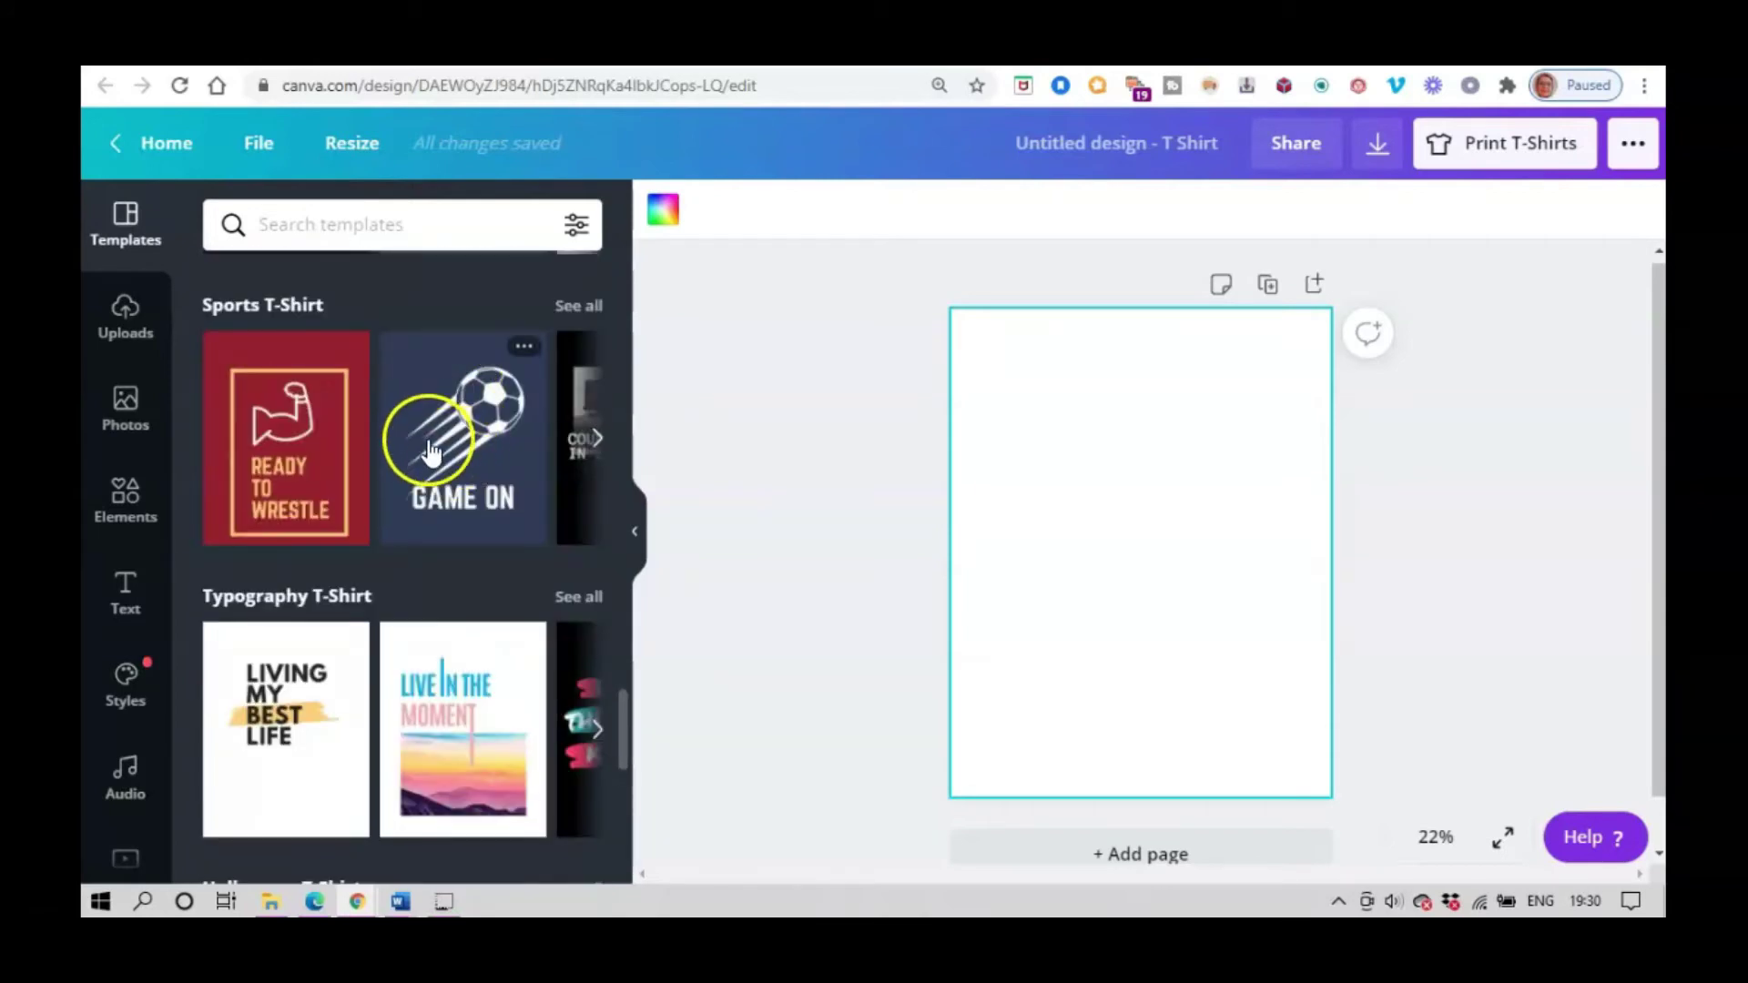
scroll(433, 444, down, 6)
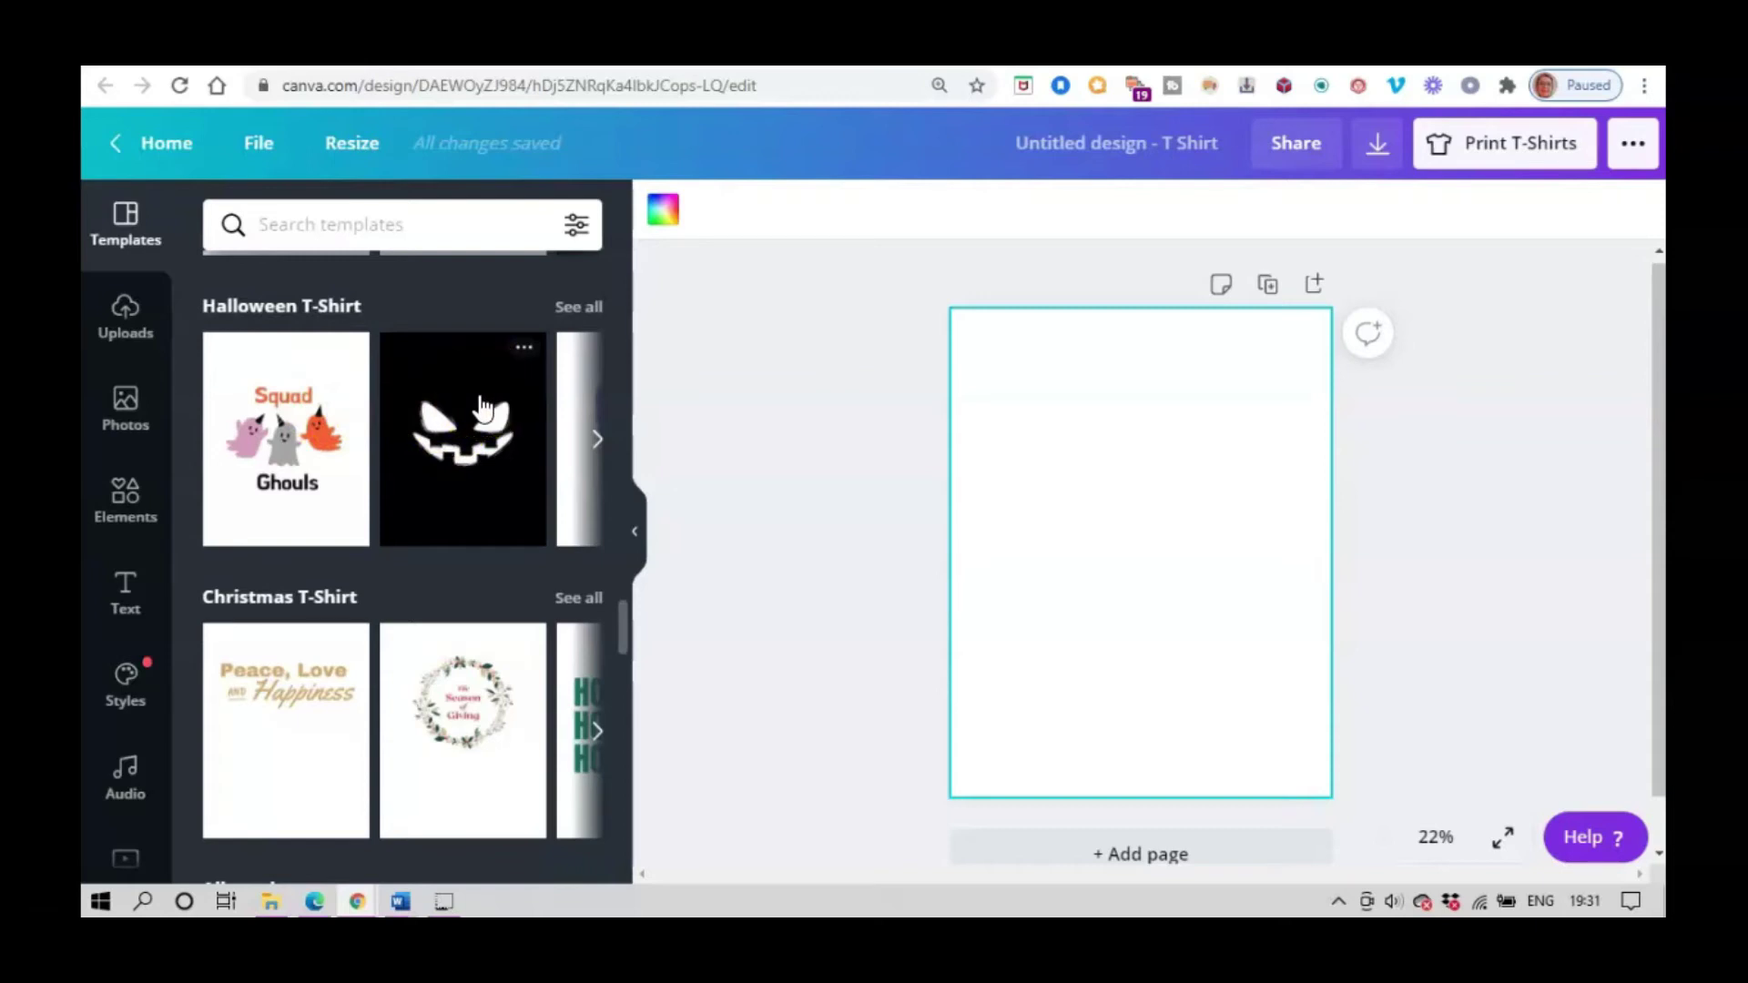
scroll(483, 407, down, 10)
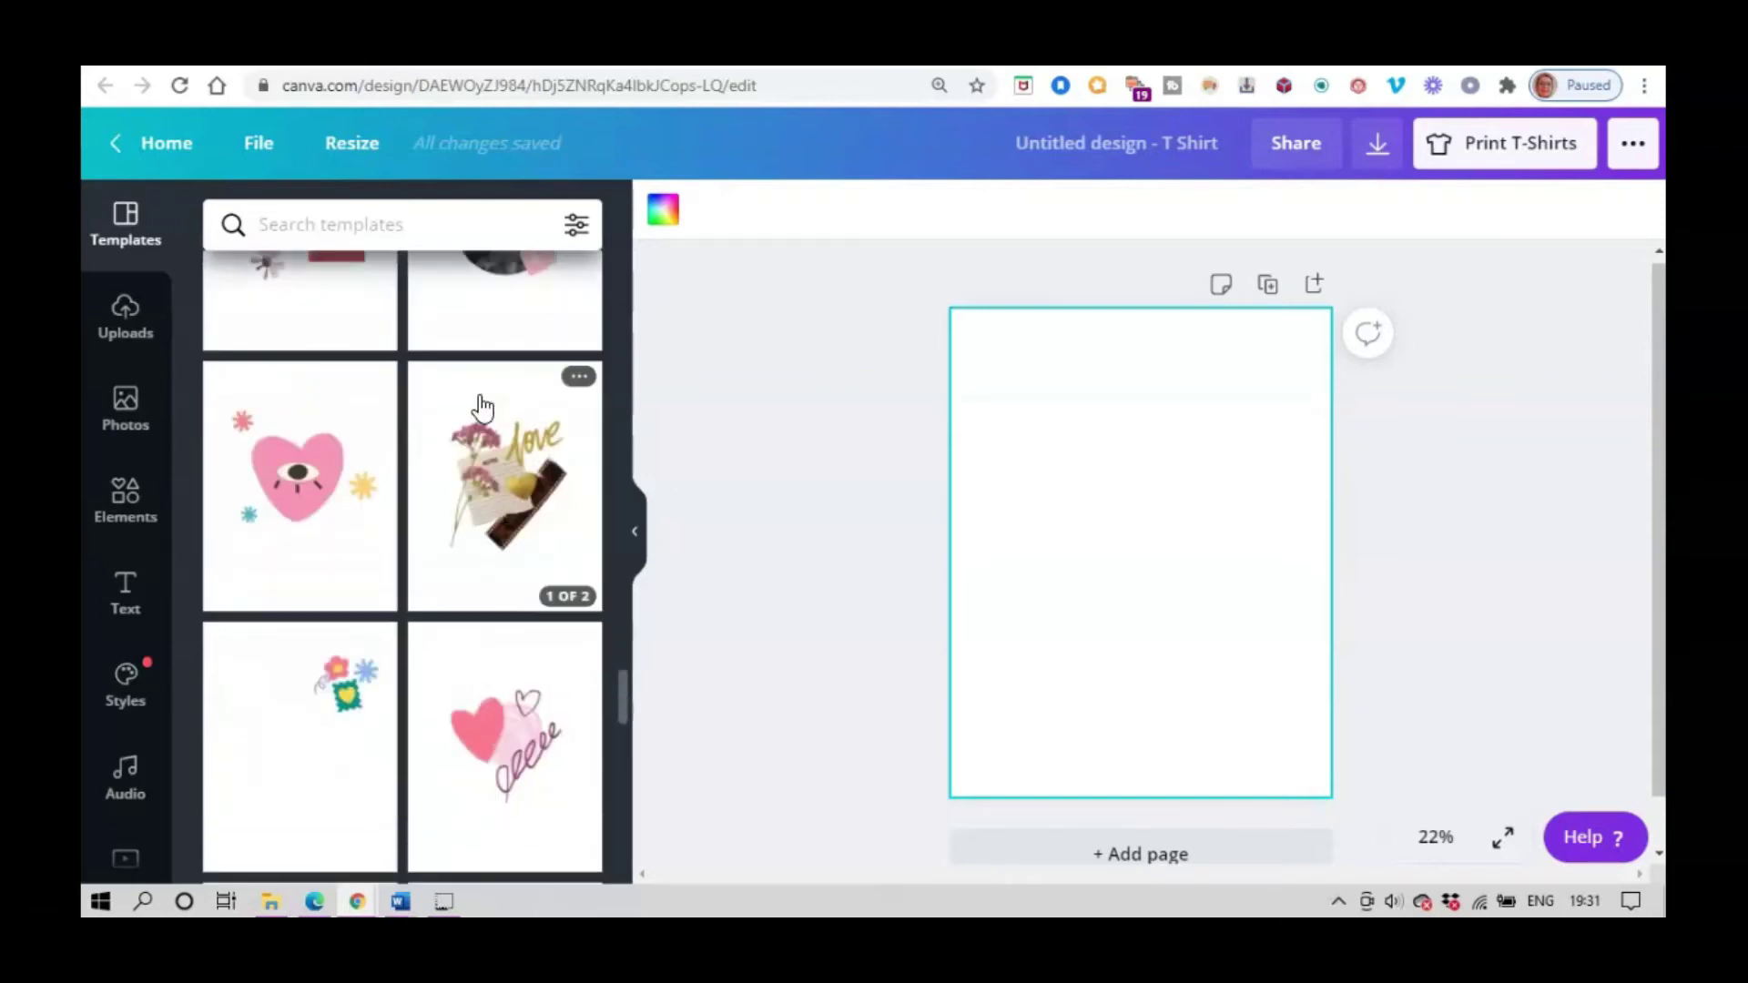
Return to the recently used templates and apply the blue Awesome 1989 template to the blank T-shirt design.
scroll(479, 395, up, 15)
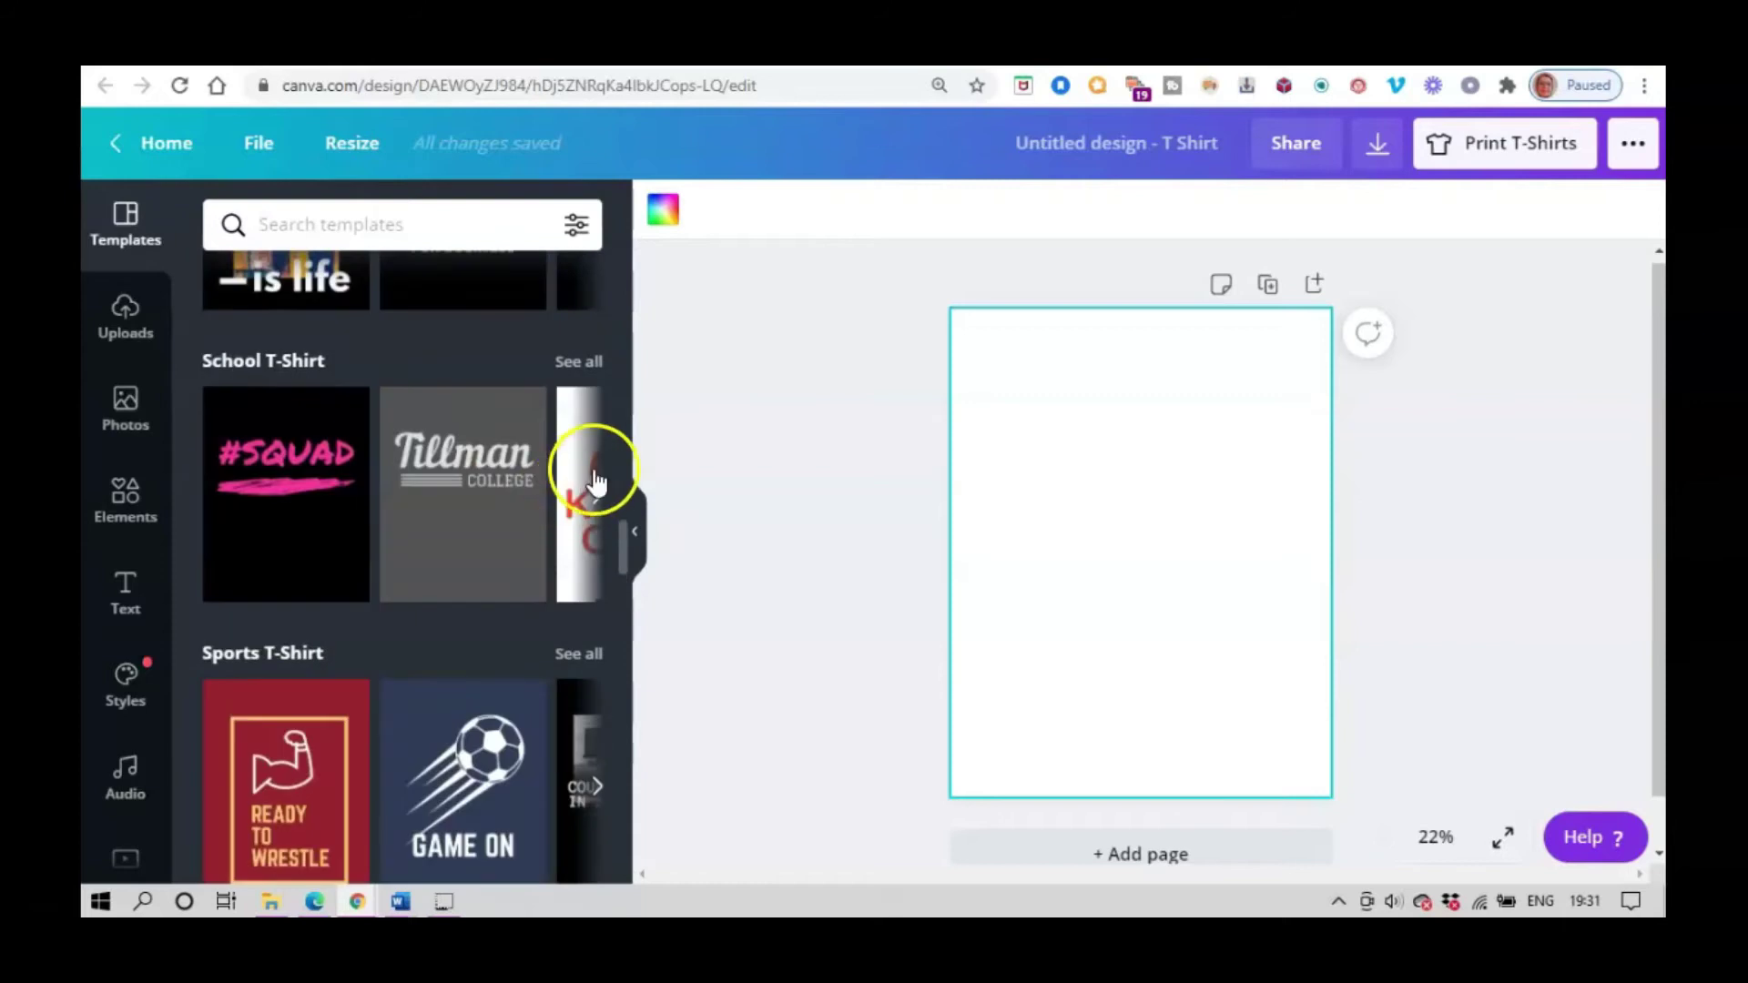
drag(626, 547, 621, 278)
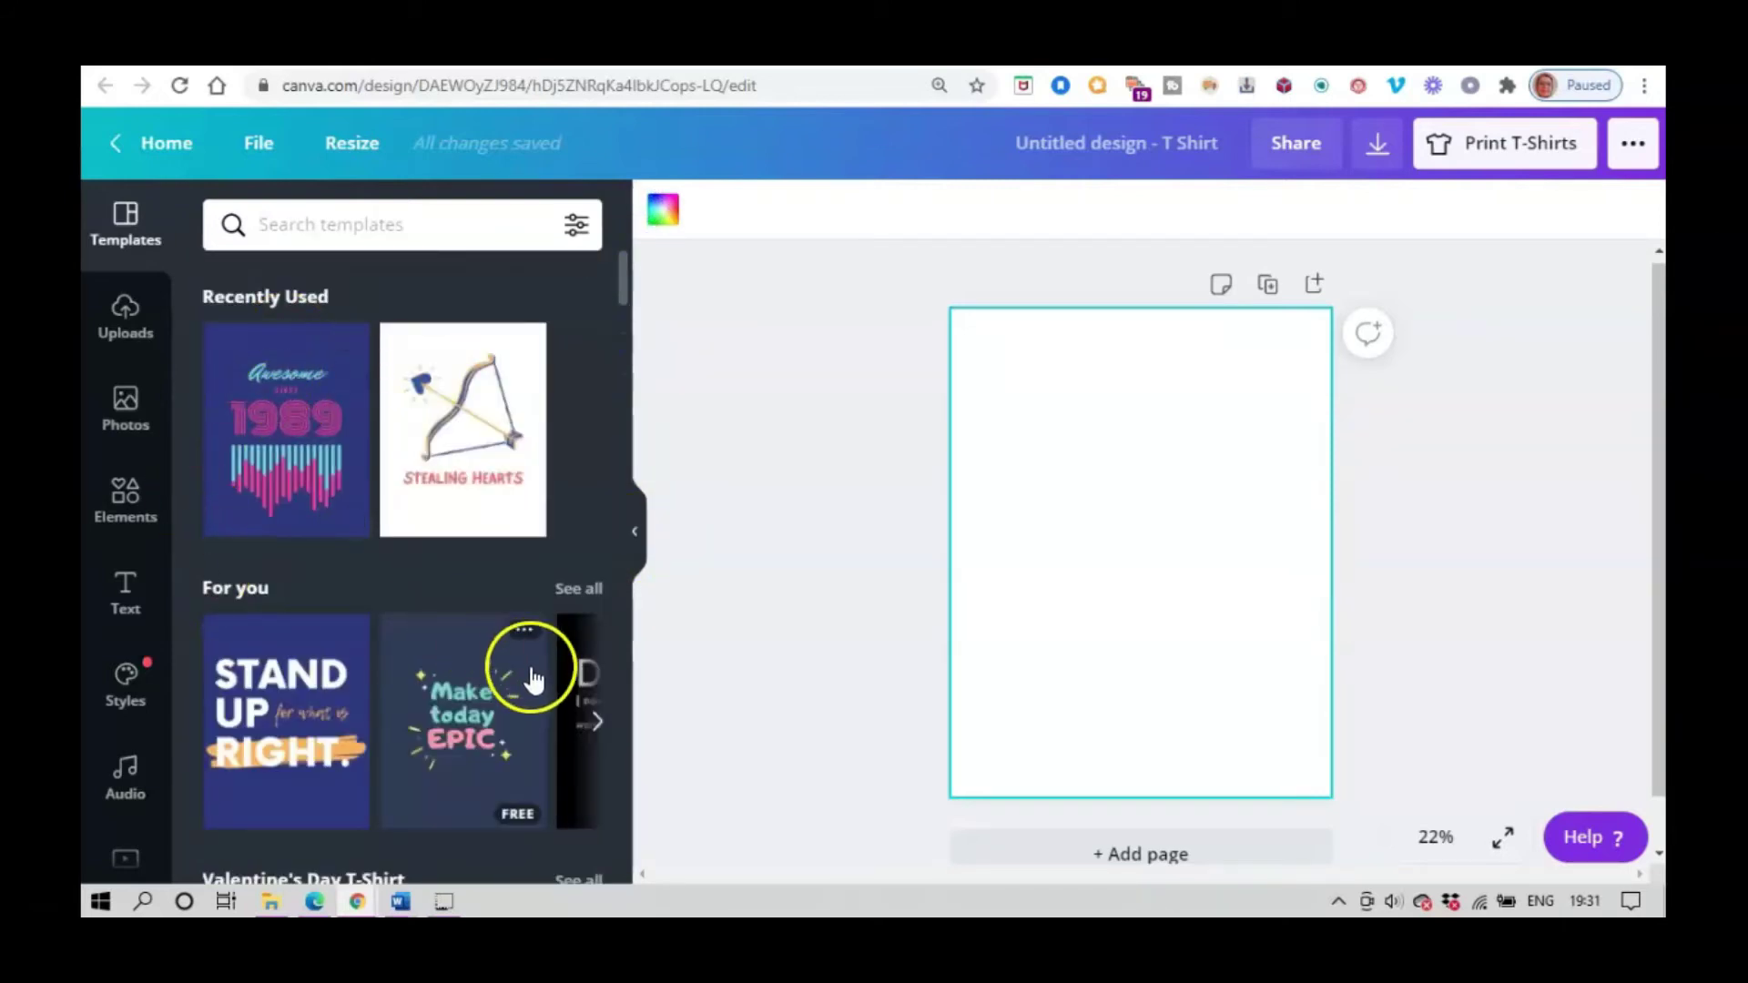
click(283, 423)
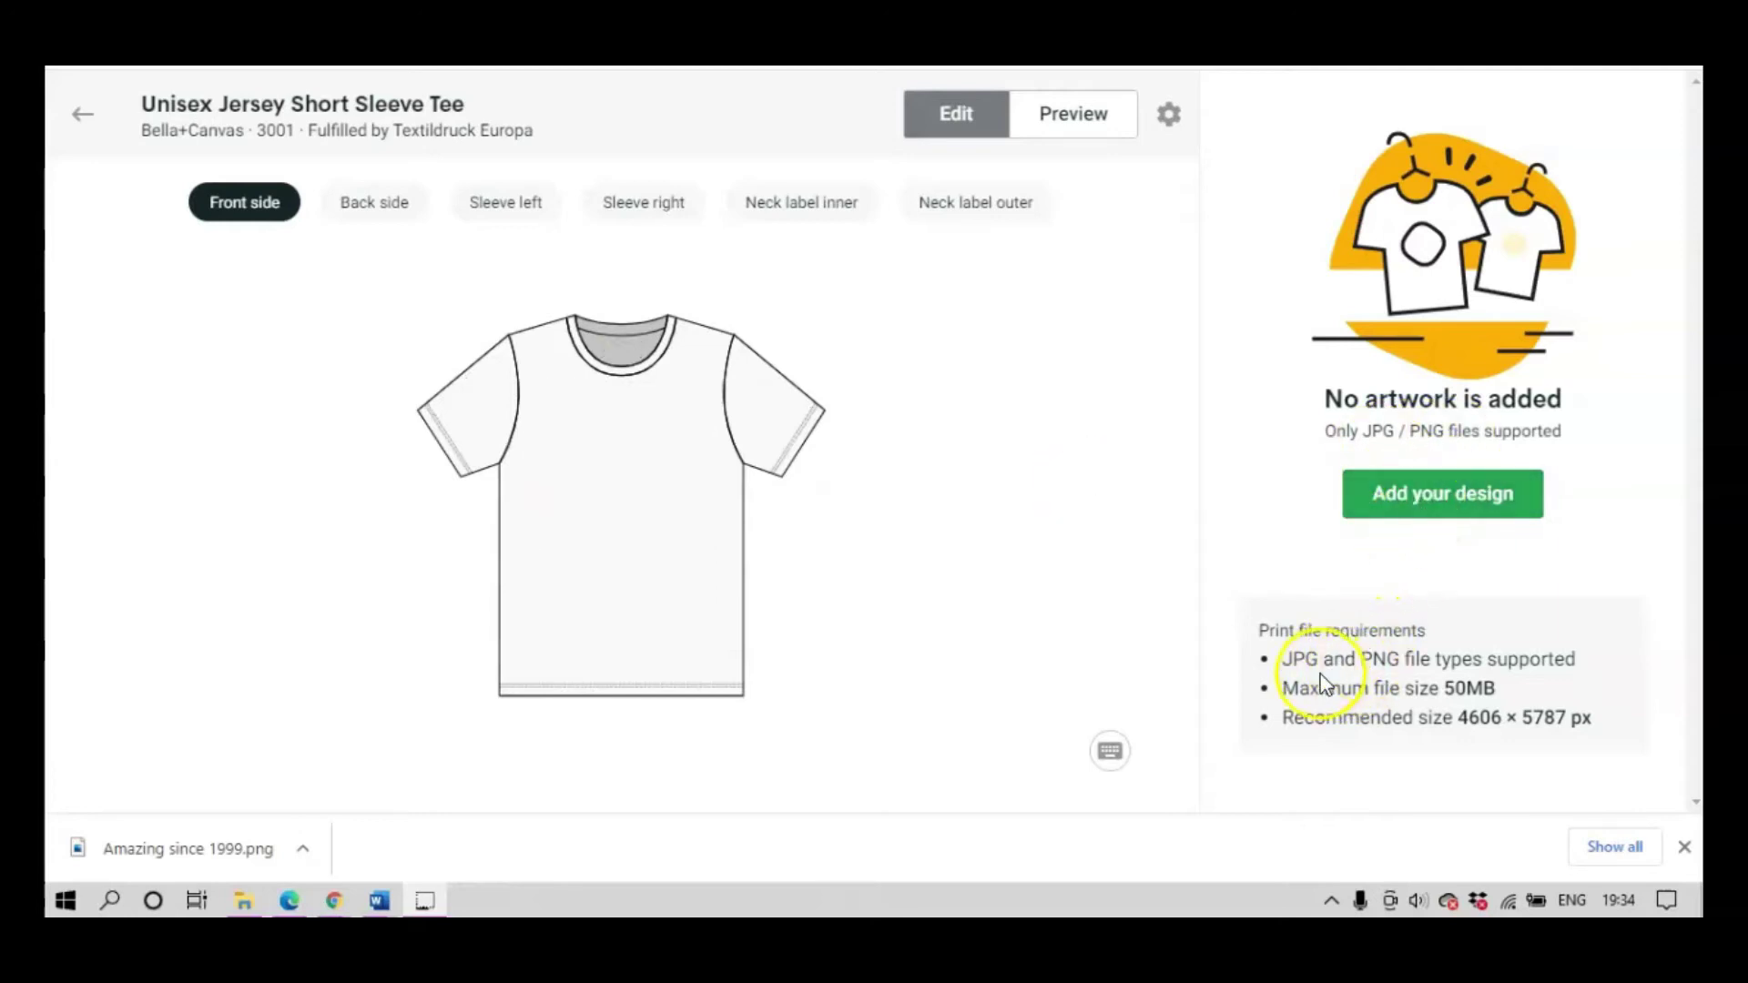
In Printify's design editor for the tee, review the print file requirements for file type, maximum file size and recommended size.
drag(1361, 659, 1425, 652)
click(1535, 604)
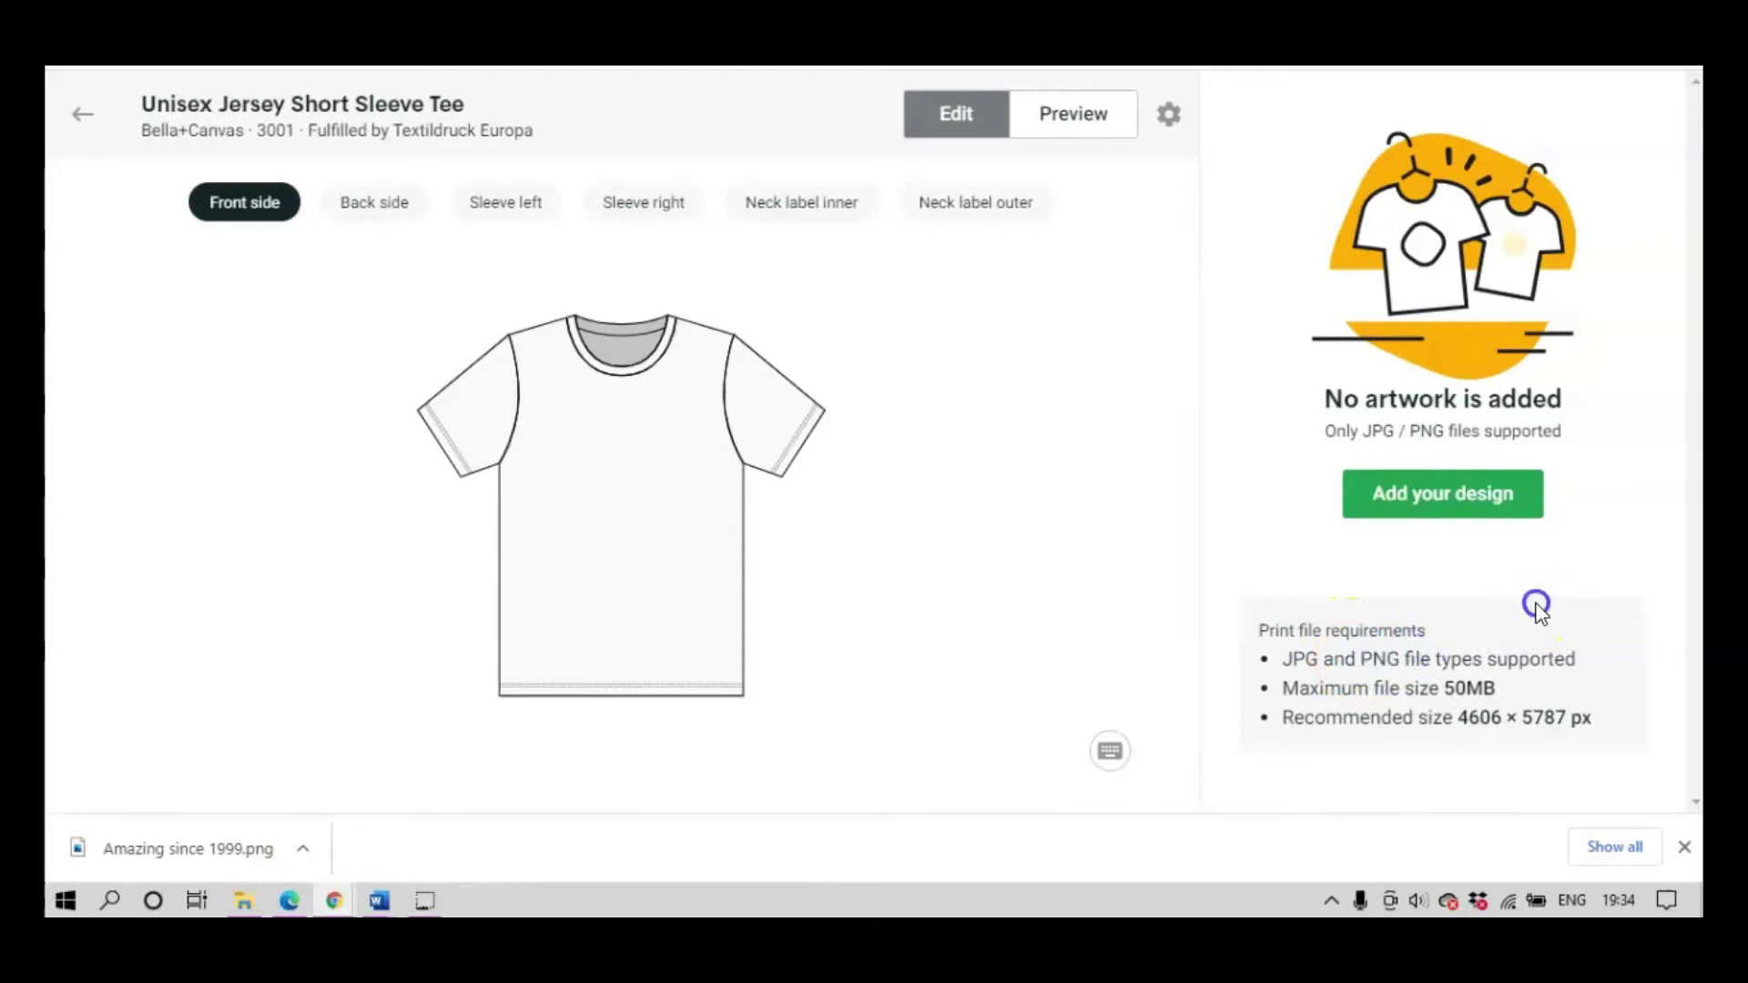
drag(1444, 690, 1500, 689)
click(1514, 760)
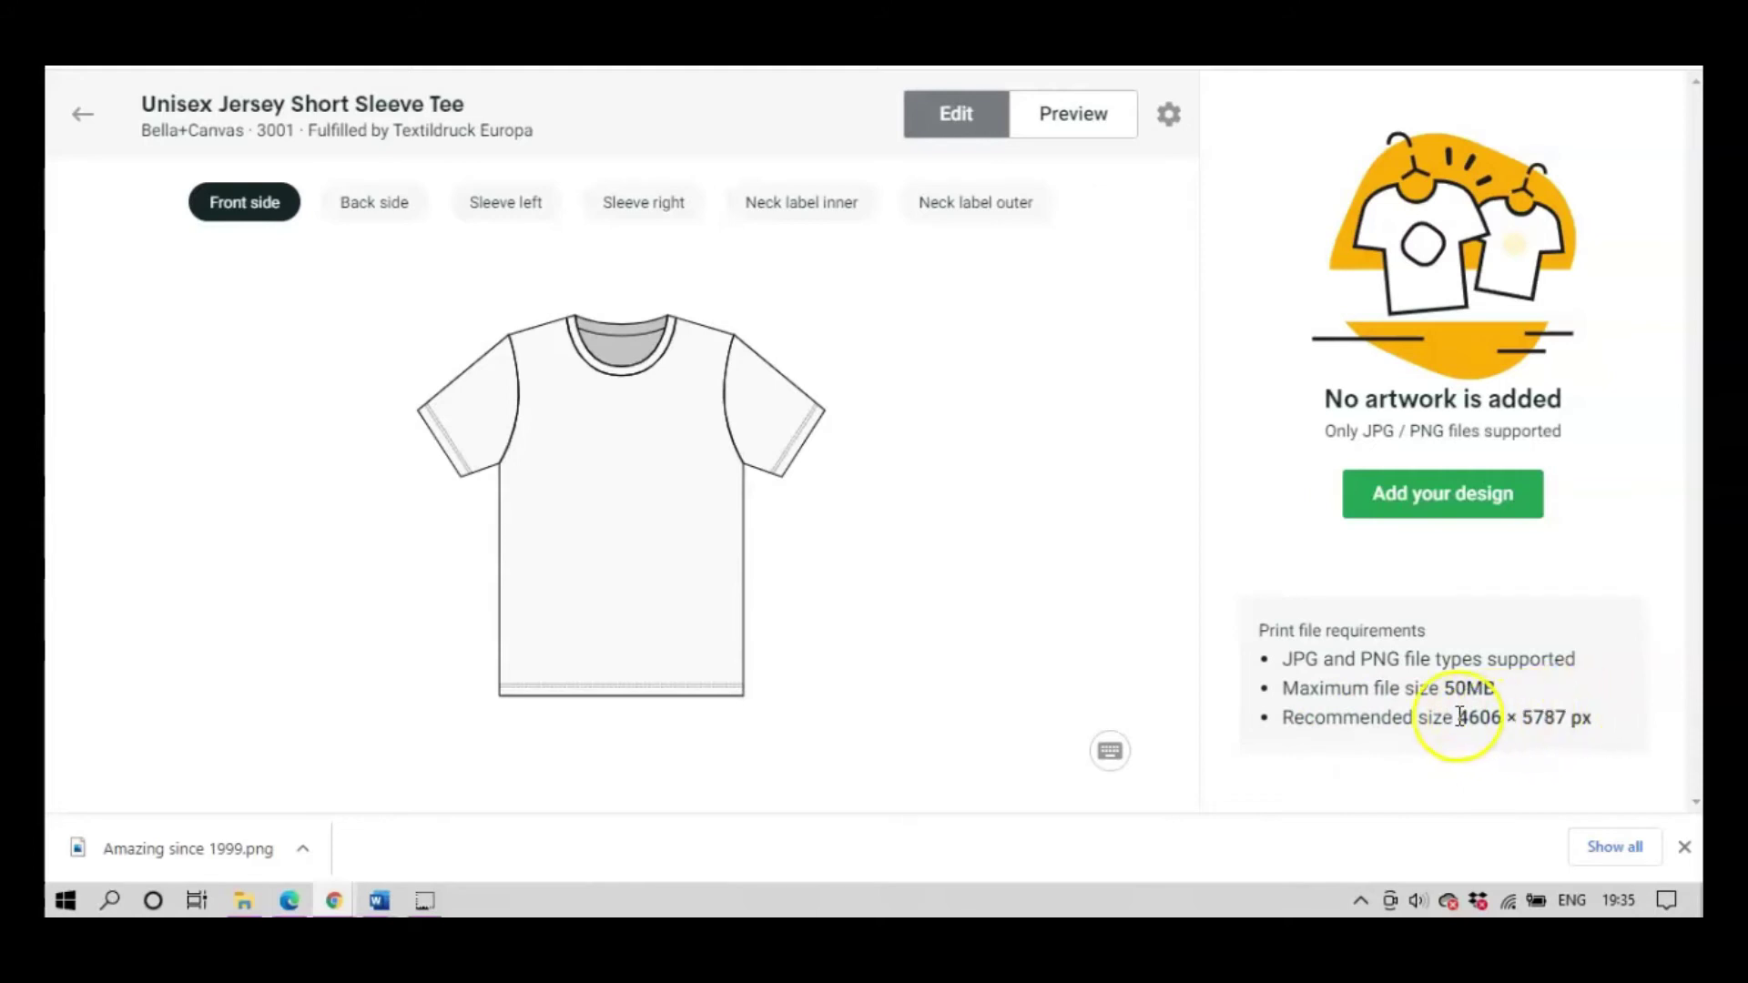
Highlight the recommended print file size in the print file requirements.
drag(1457, 719, 1573, 720)
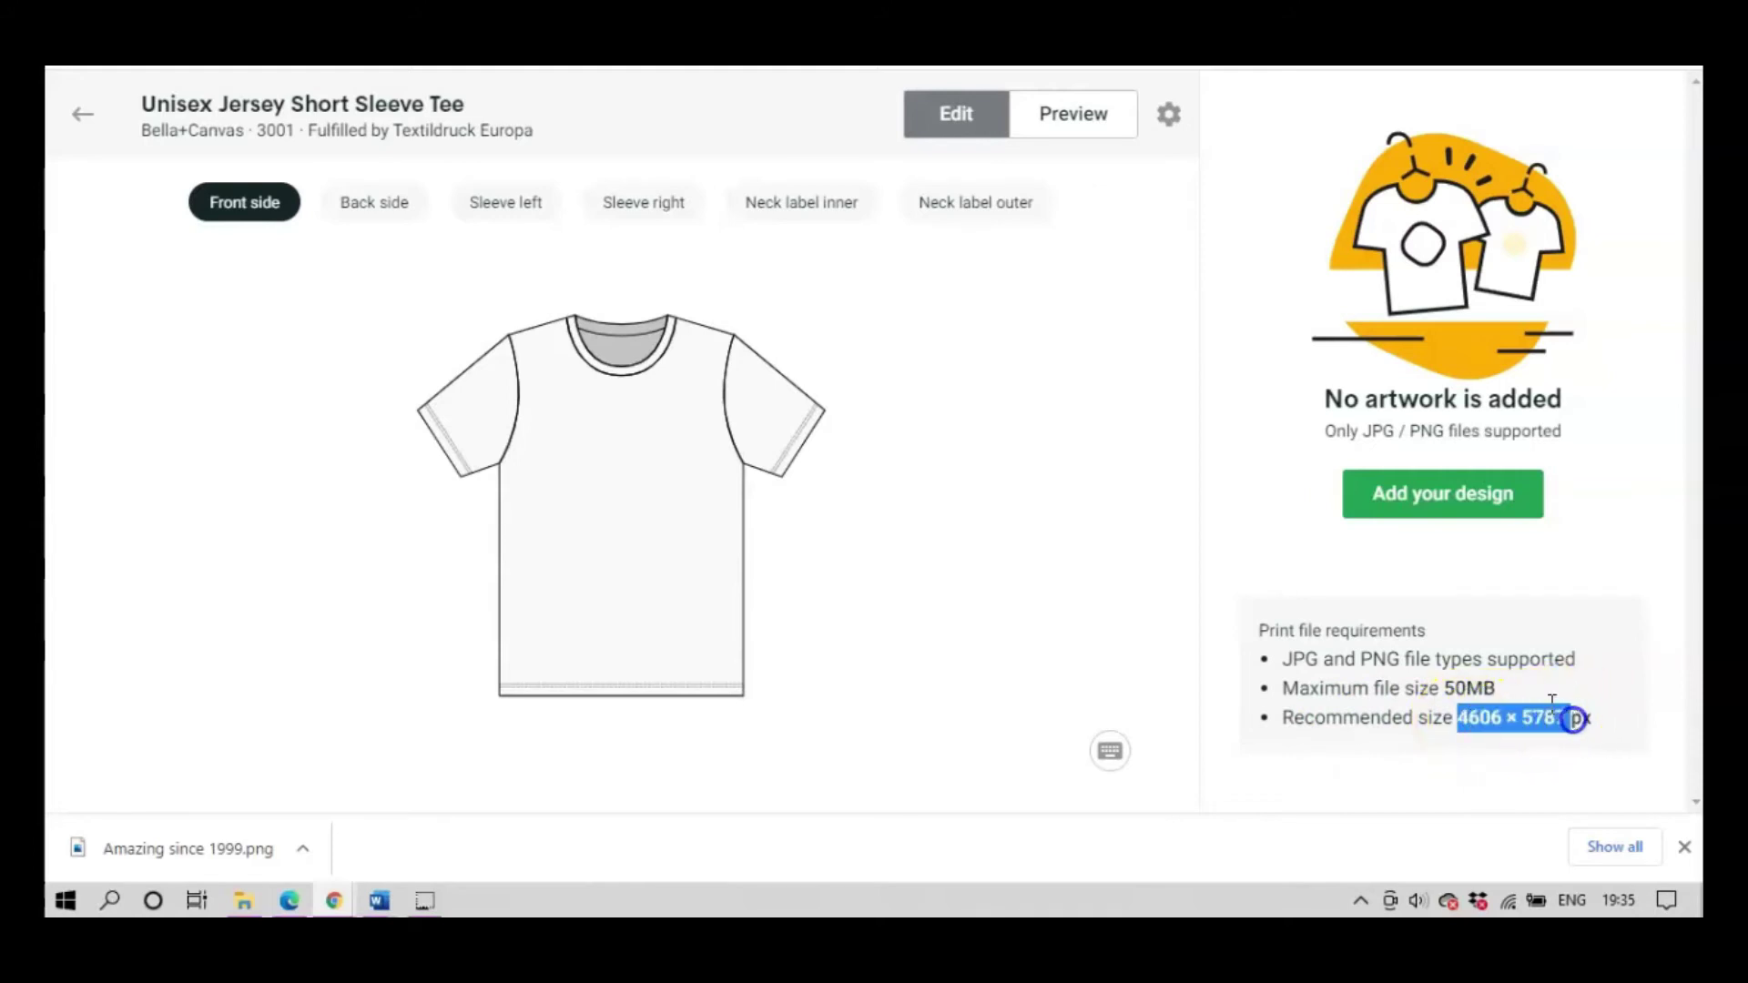
click(1542, 690)
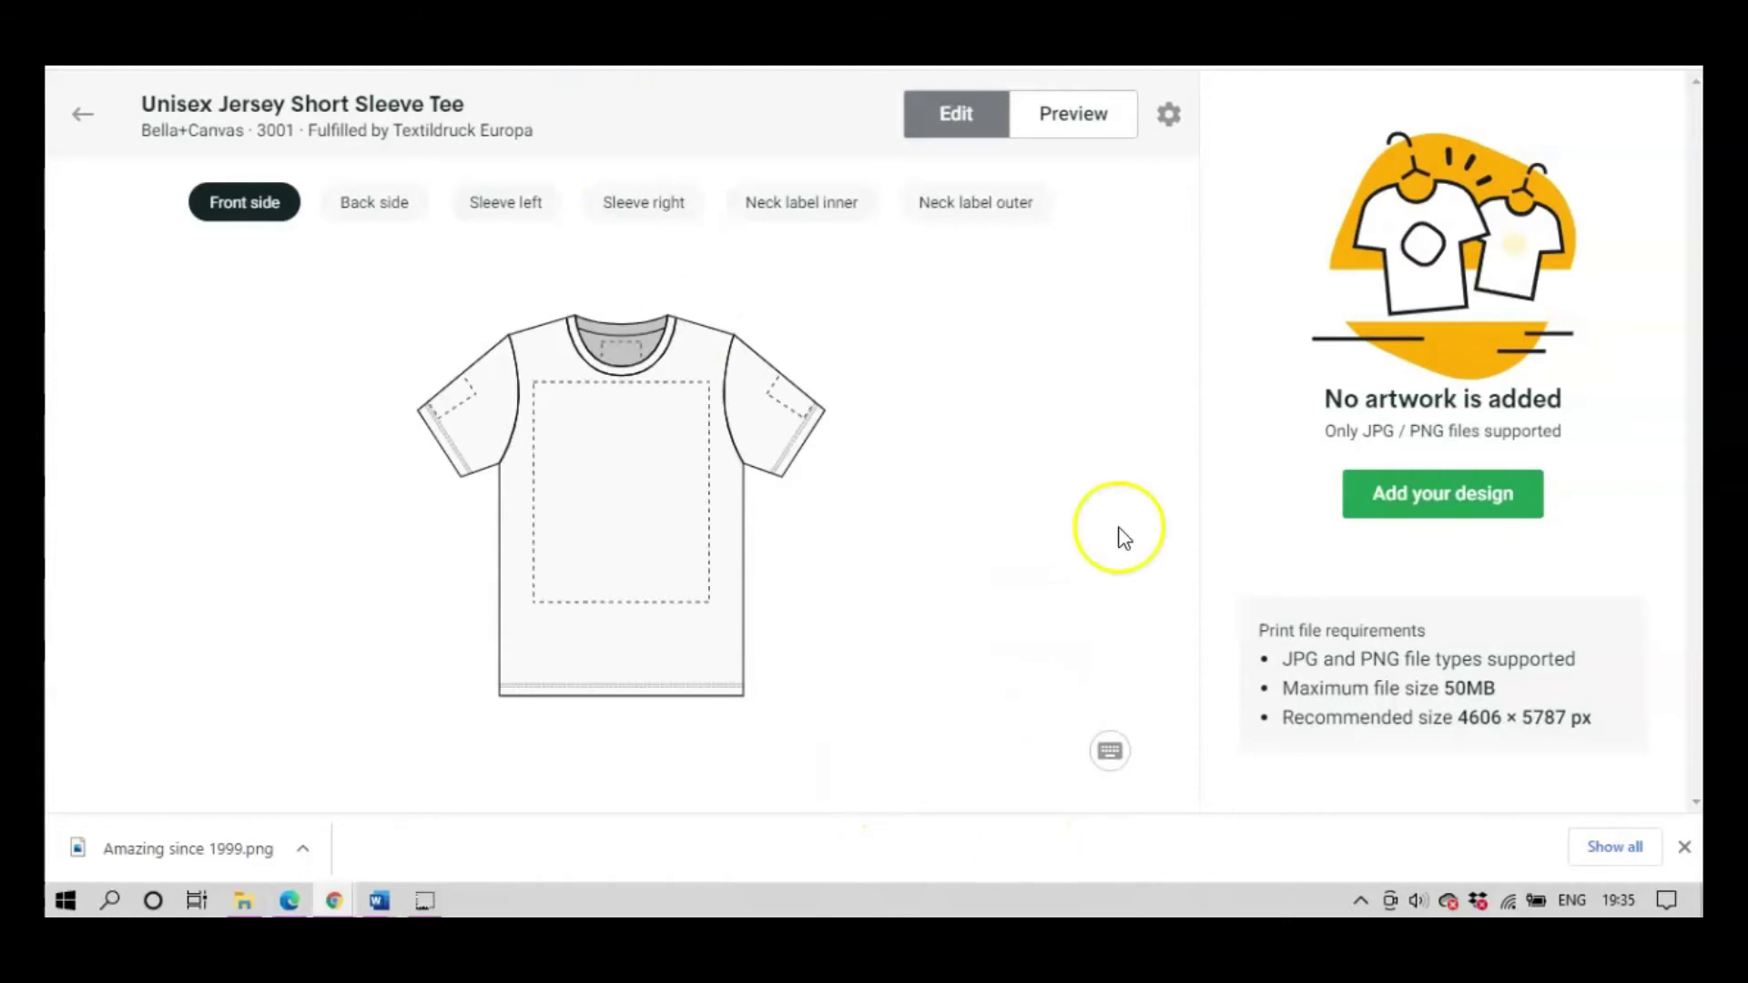
Try a custom text layer on the front side of the tee and delete it again.
click(1420, 492)
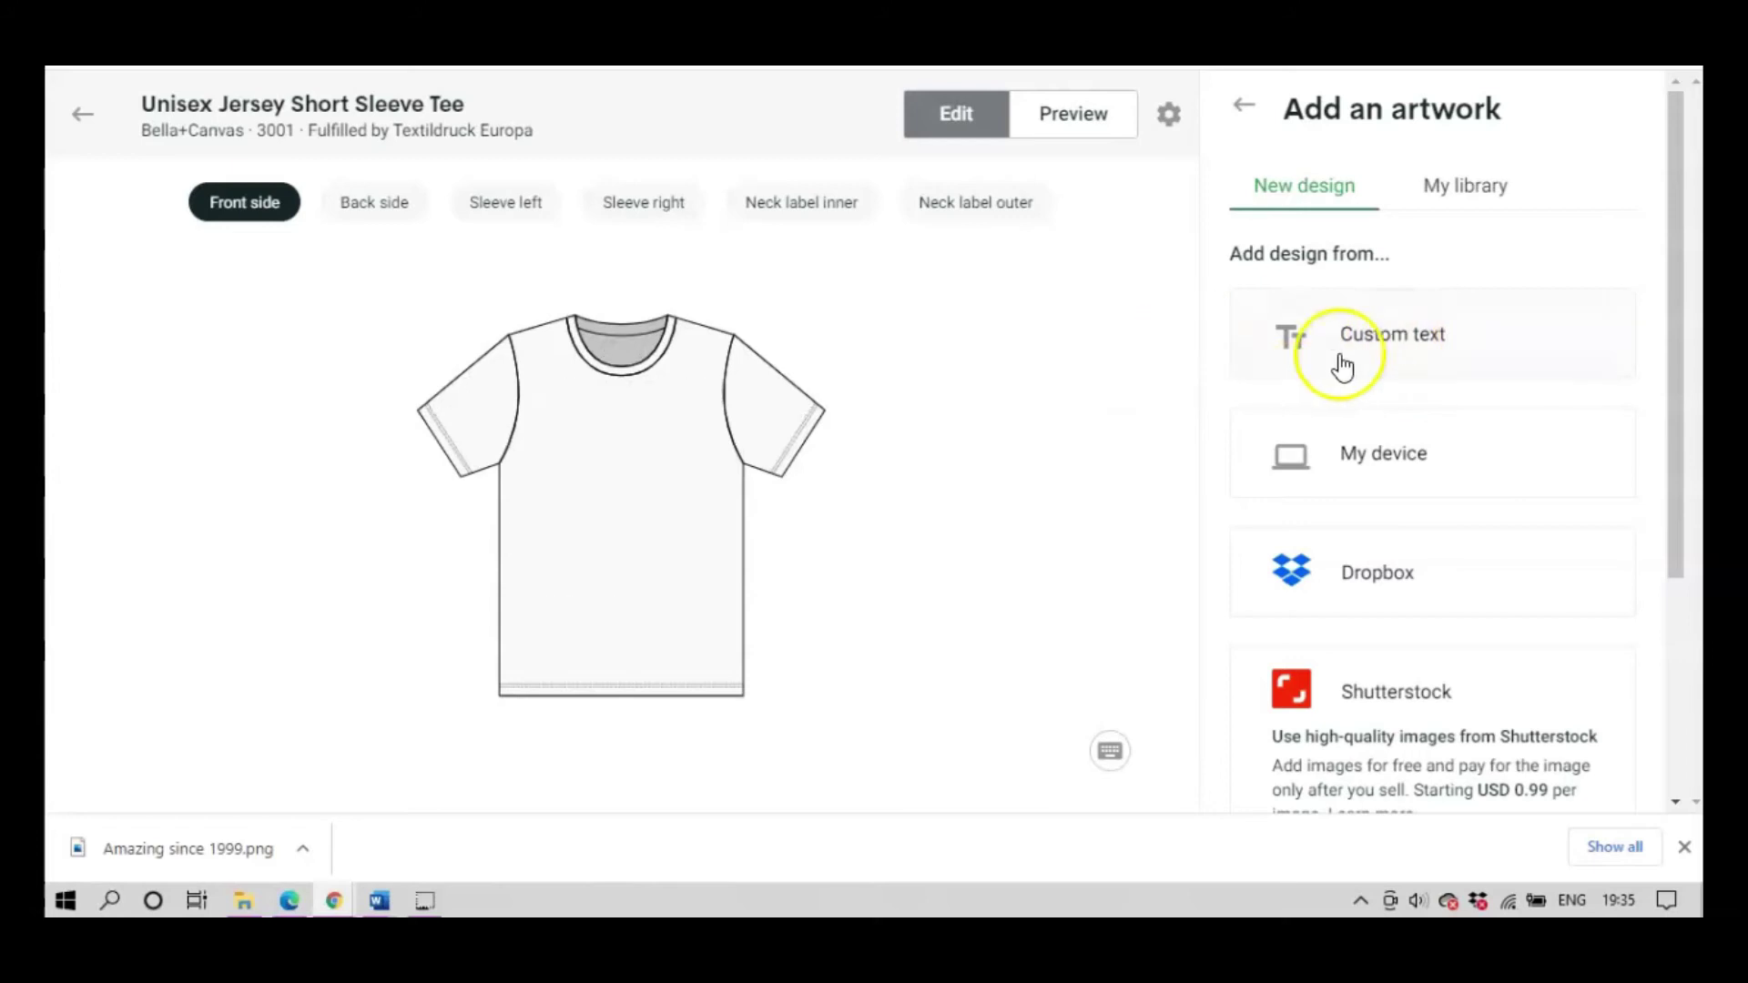
click(1398, 349)
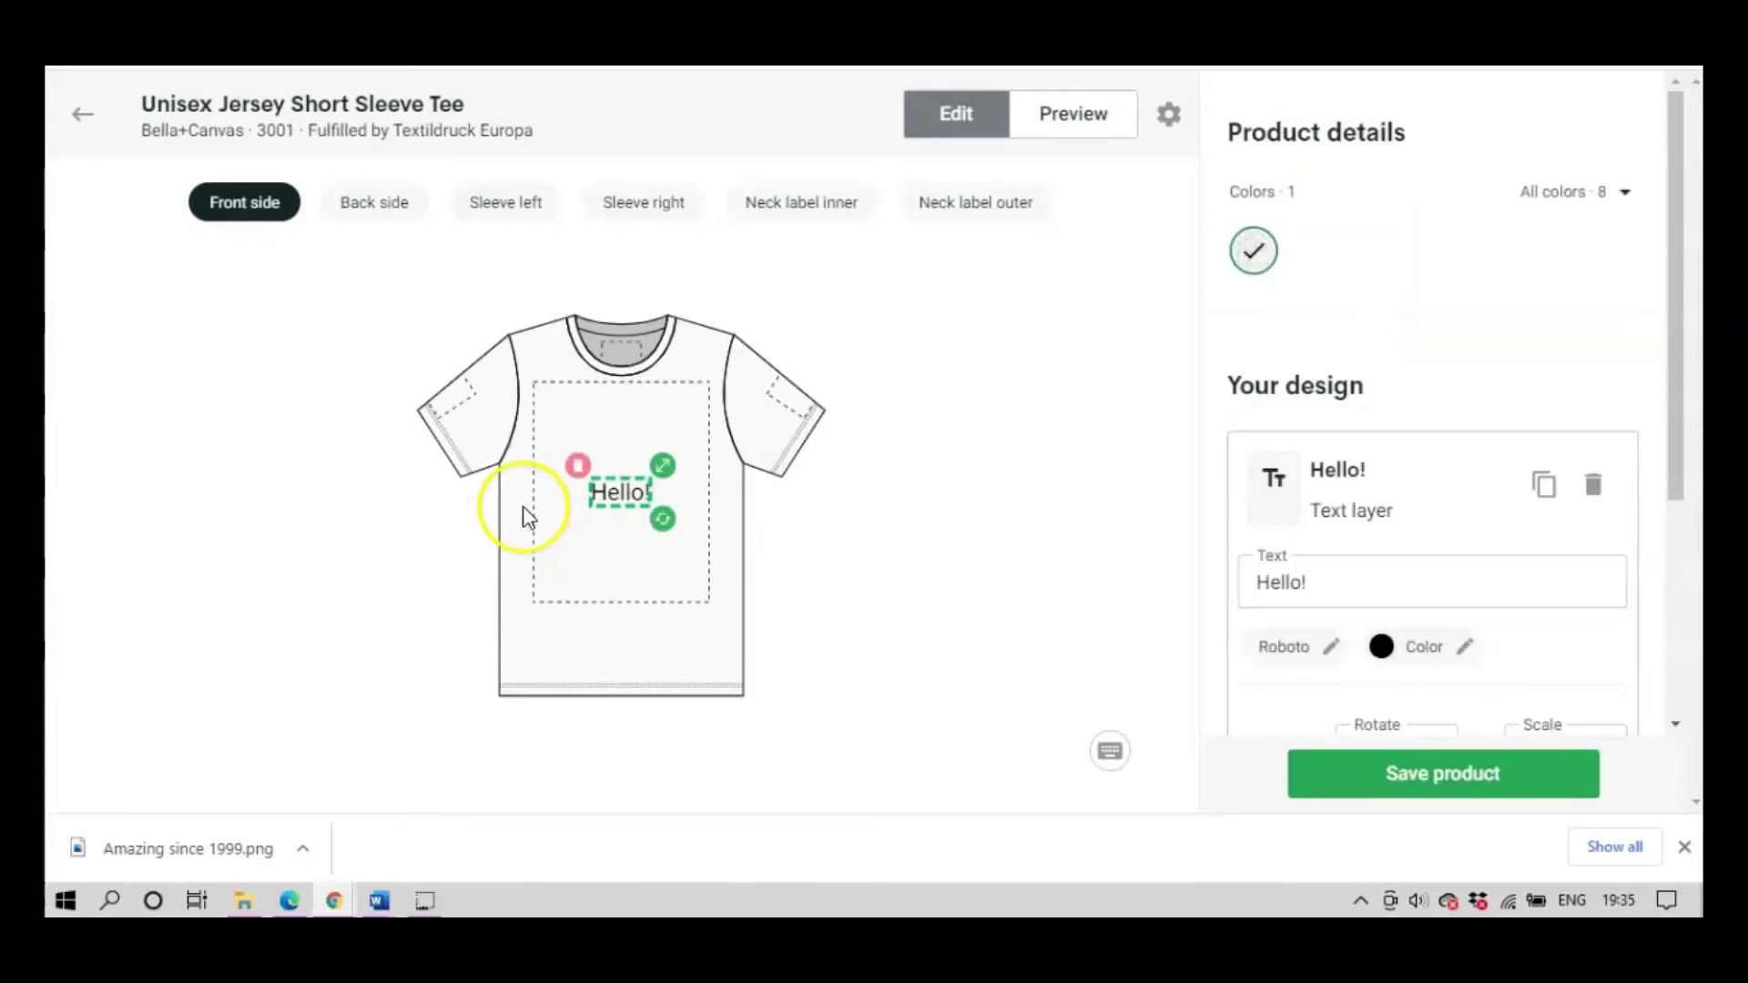
click(1594, 484)
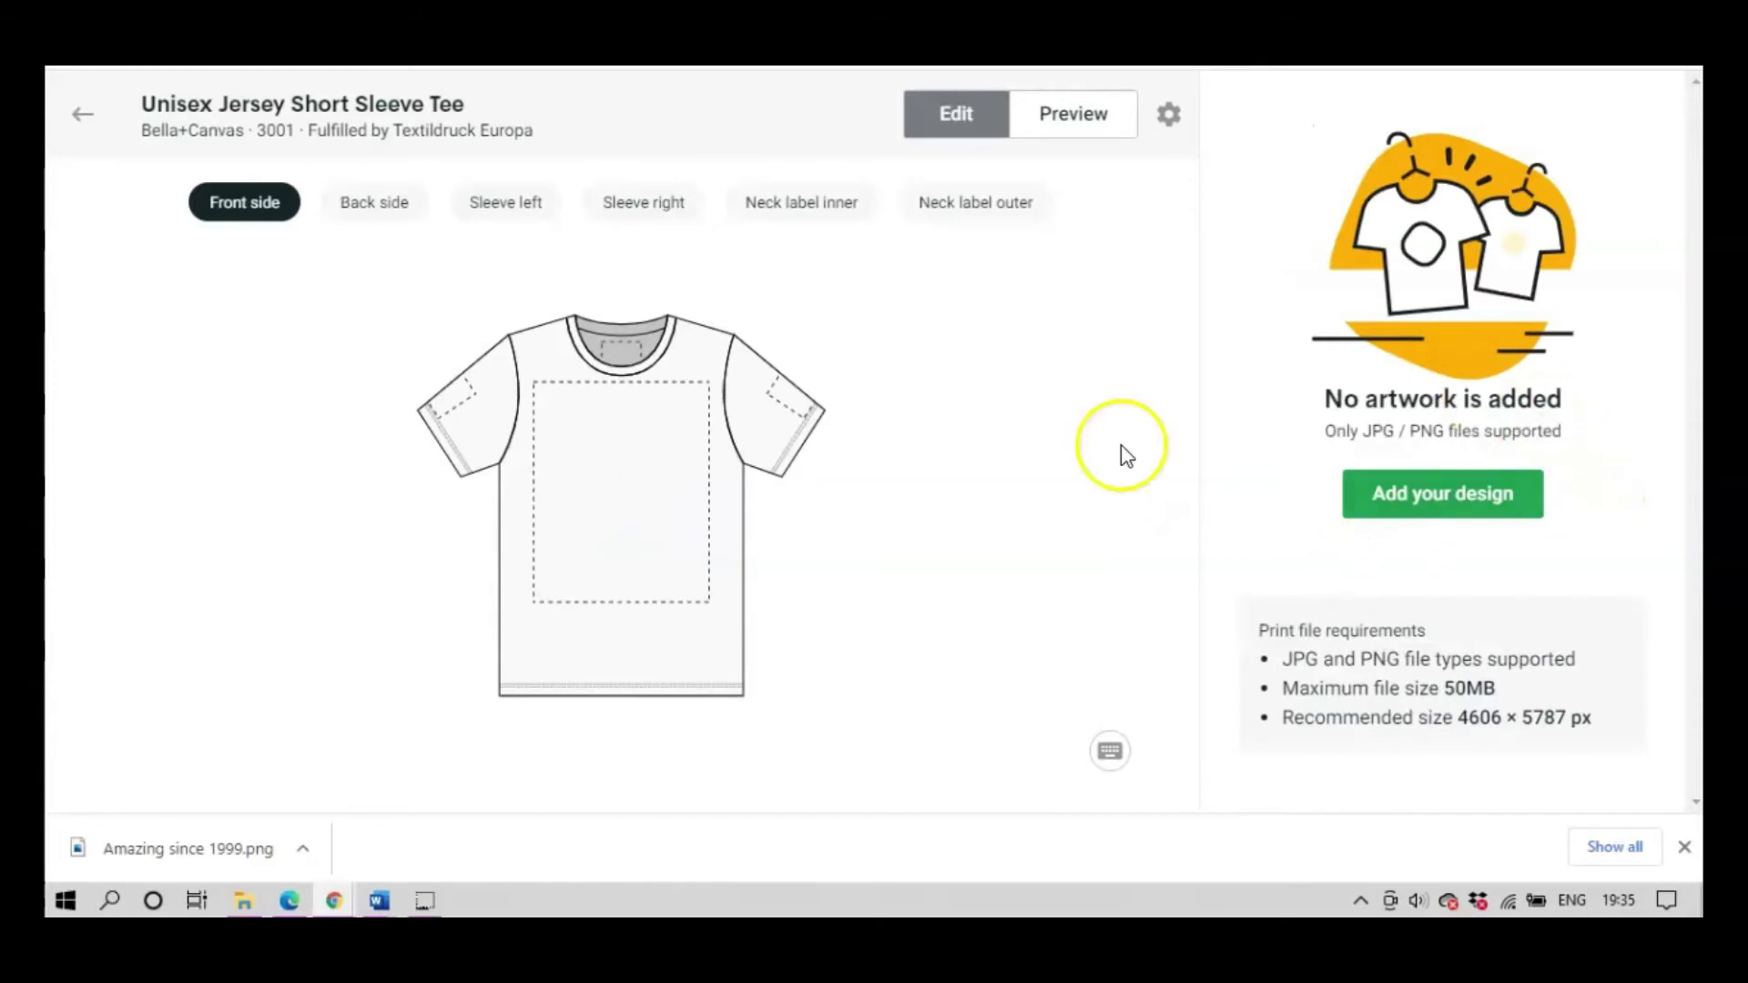
Add the image Amazing since 1999 from the device as artwork on the front side of the tee.
click(1438, 492)
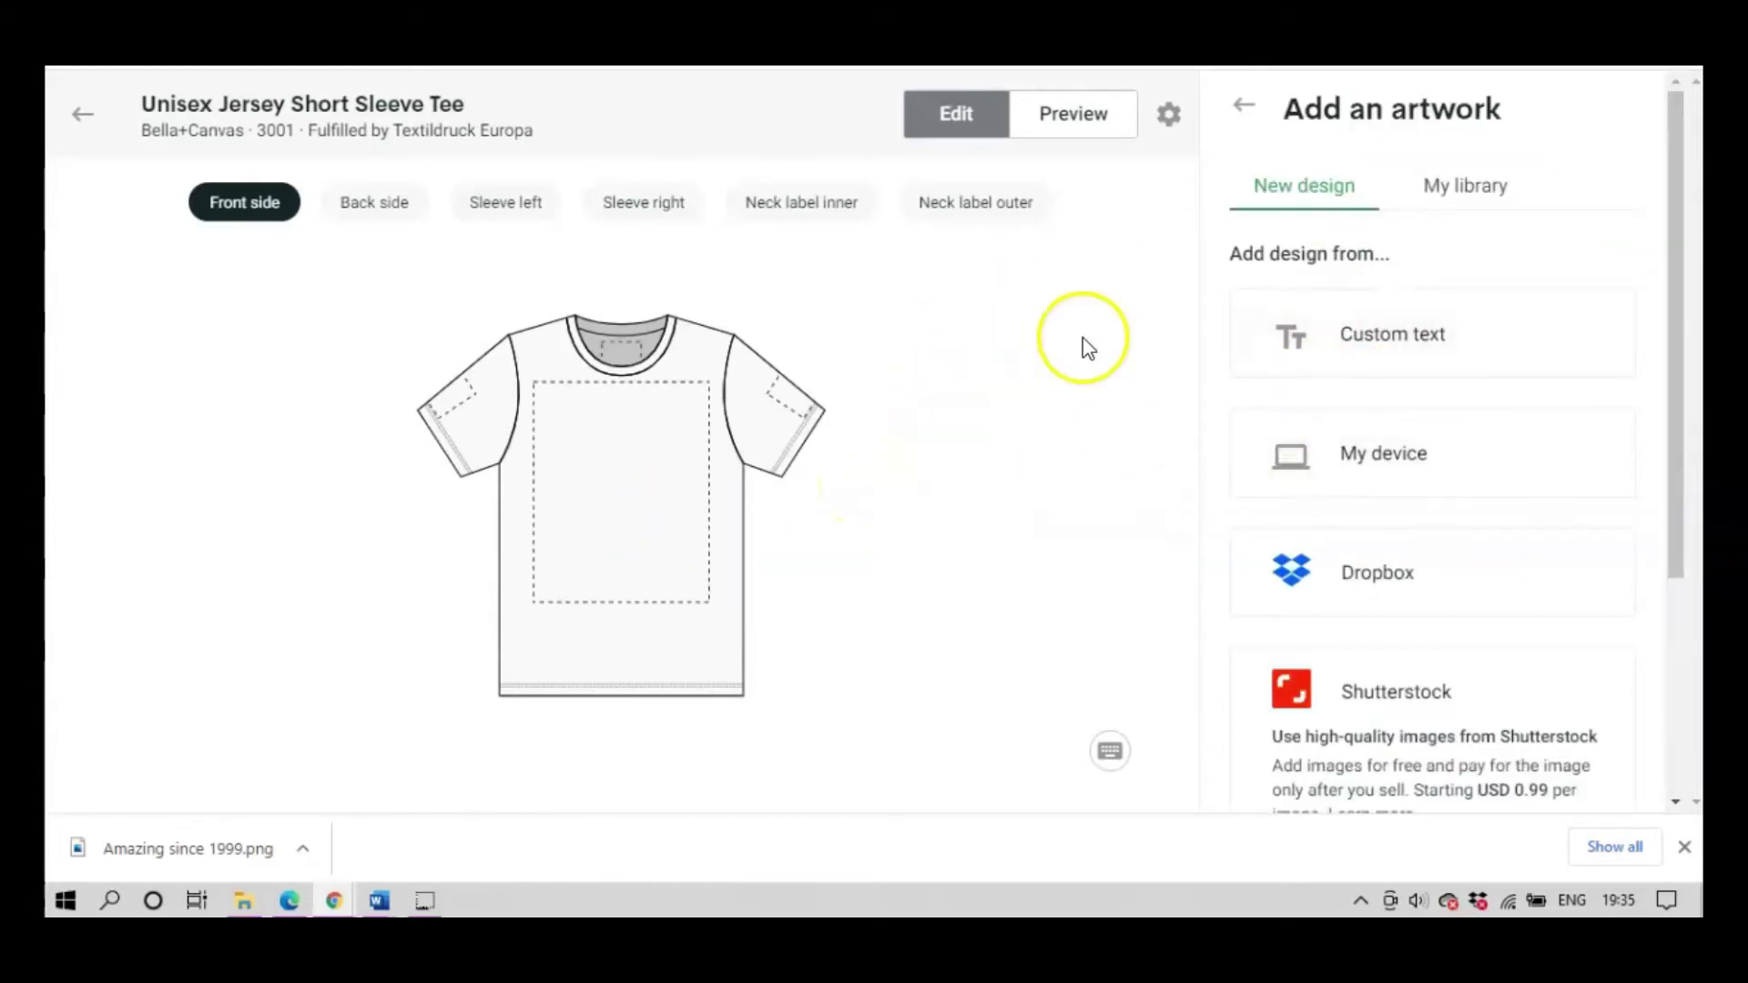
scroll(1493, 574, down, 1)
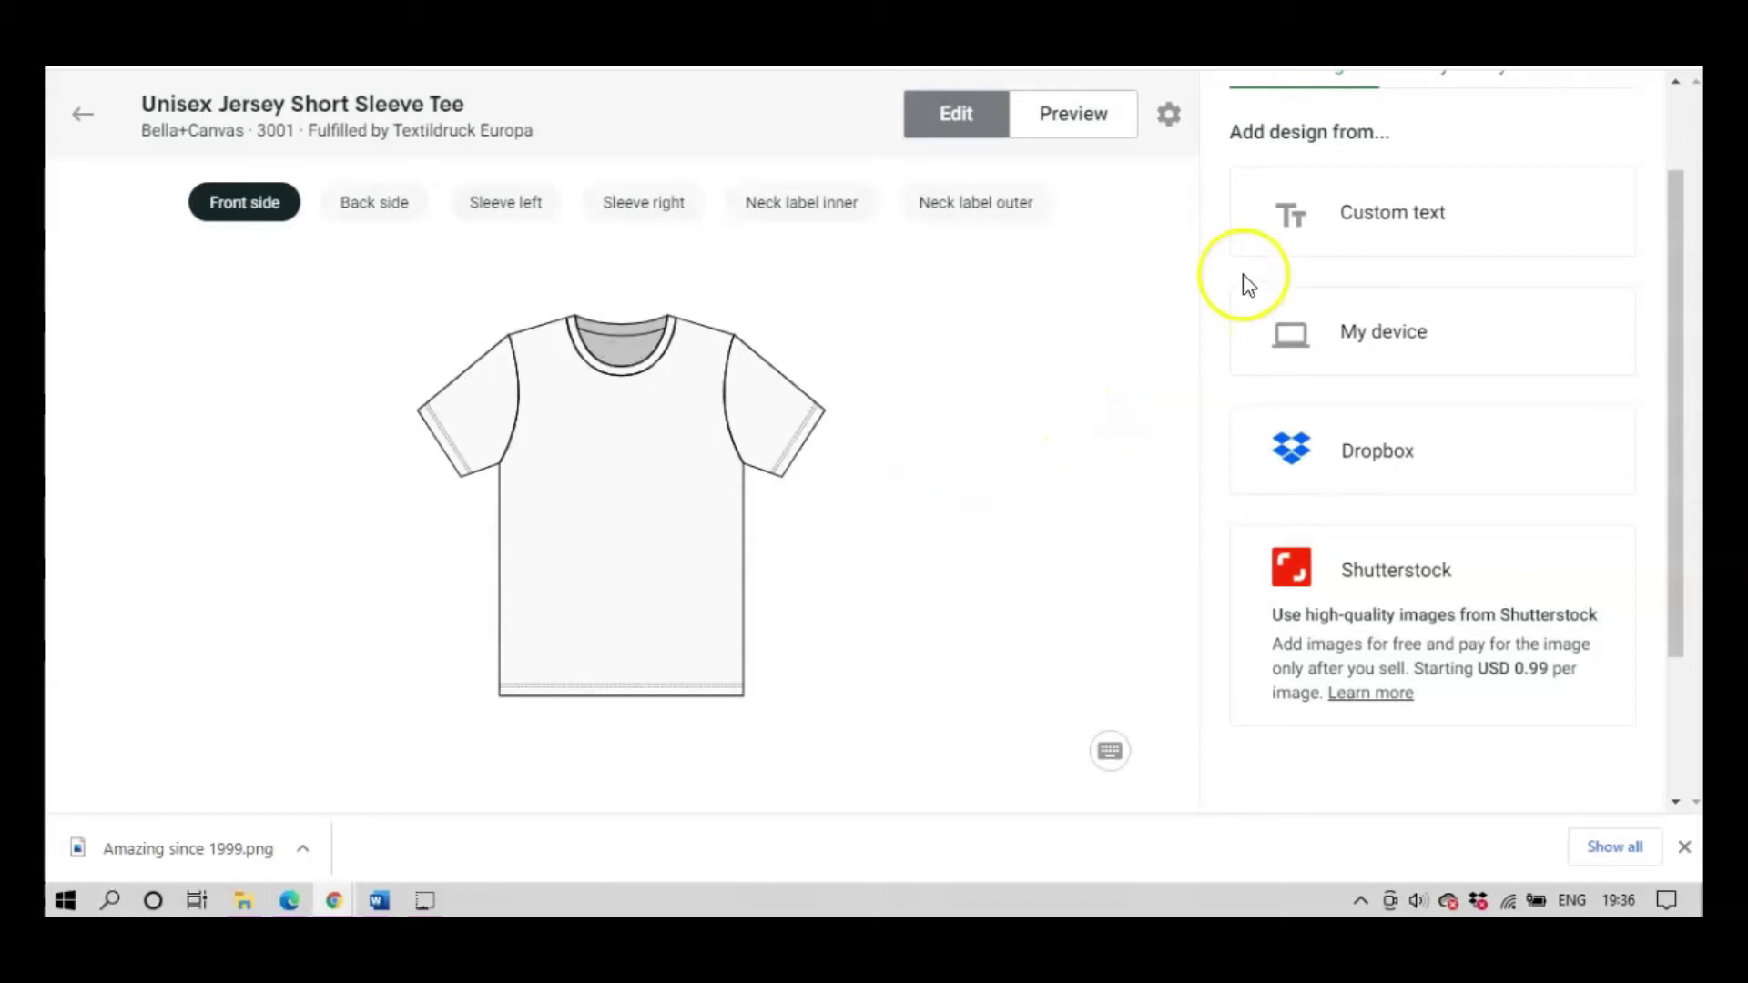
click(1375, 348)
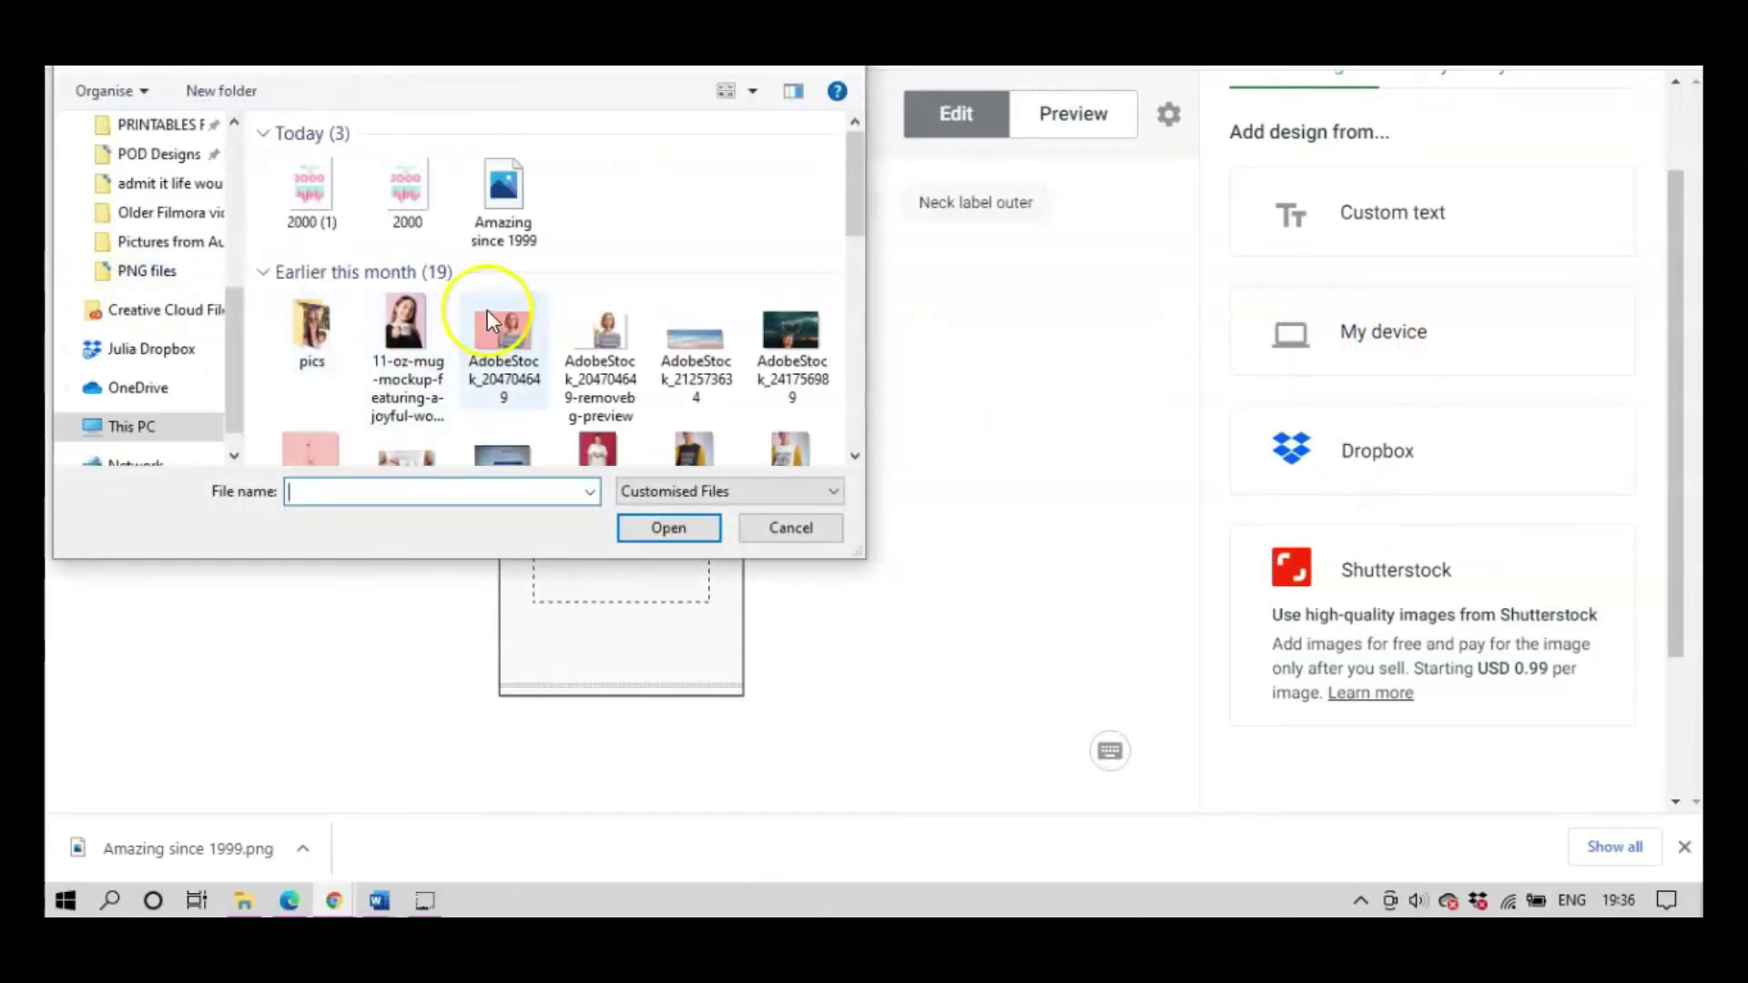
click(497, 189)
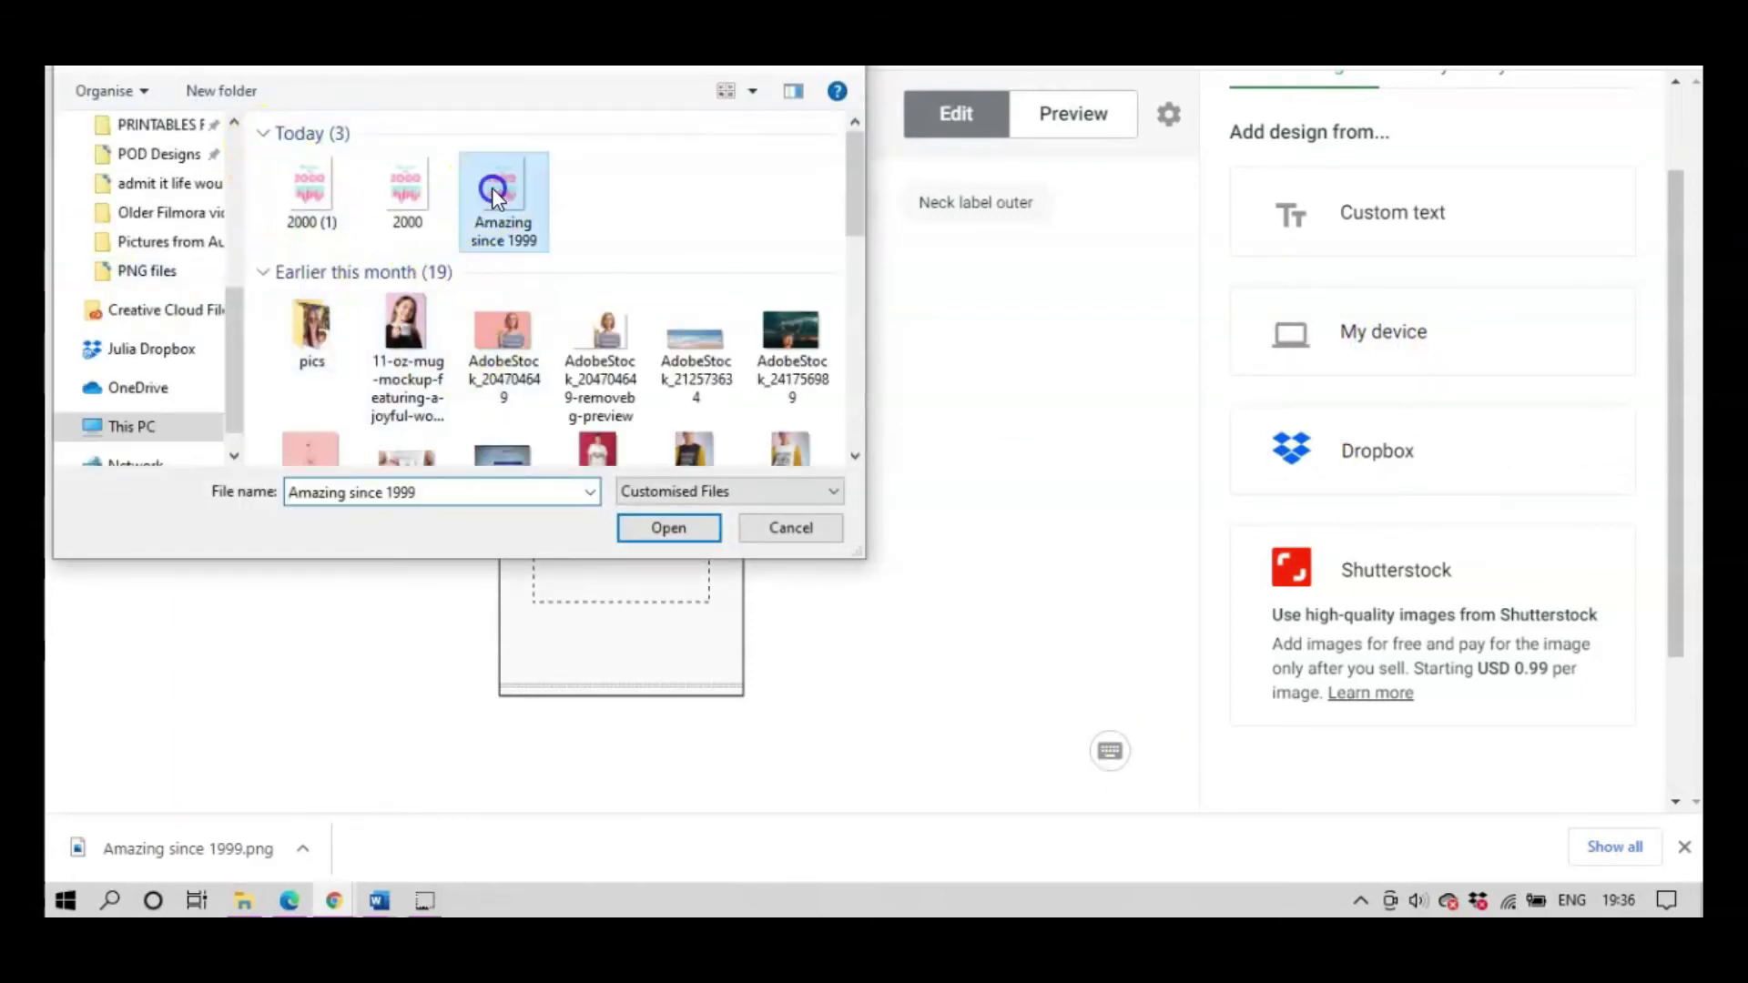
click(694, 533)
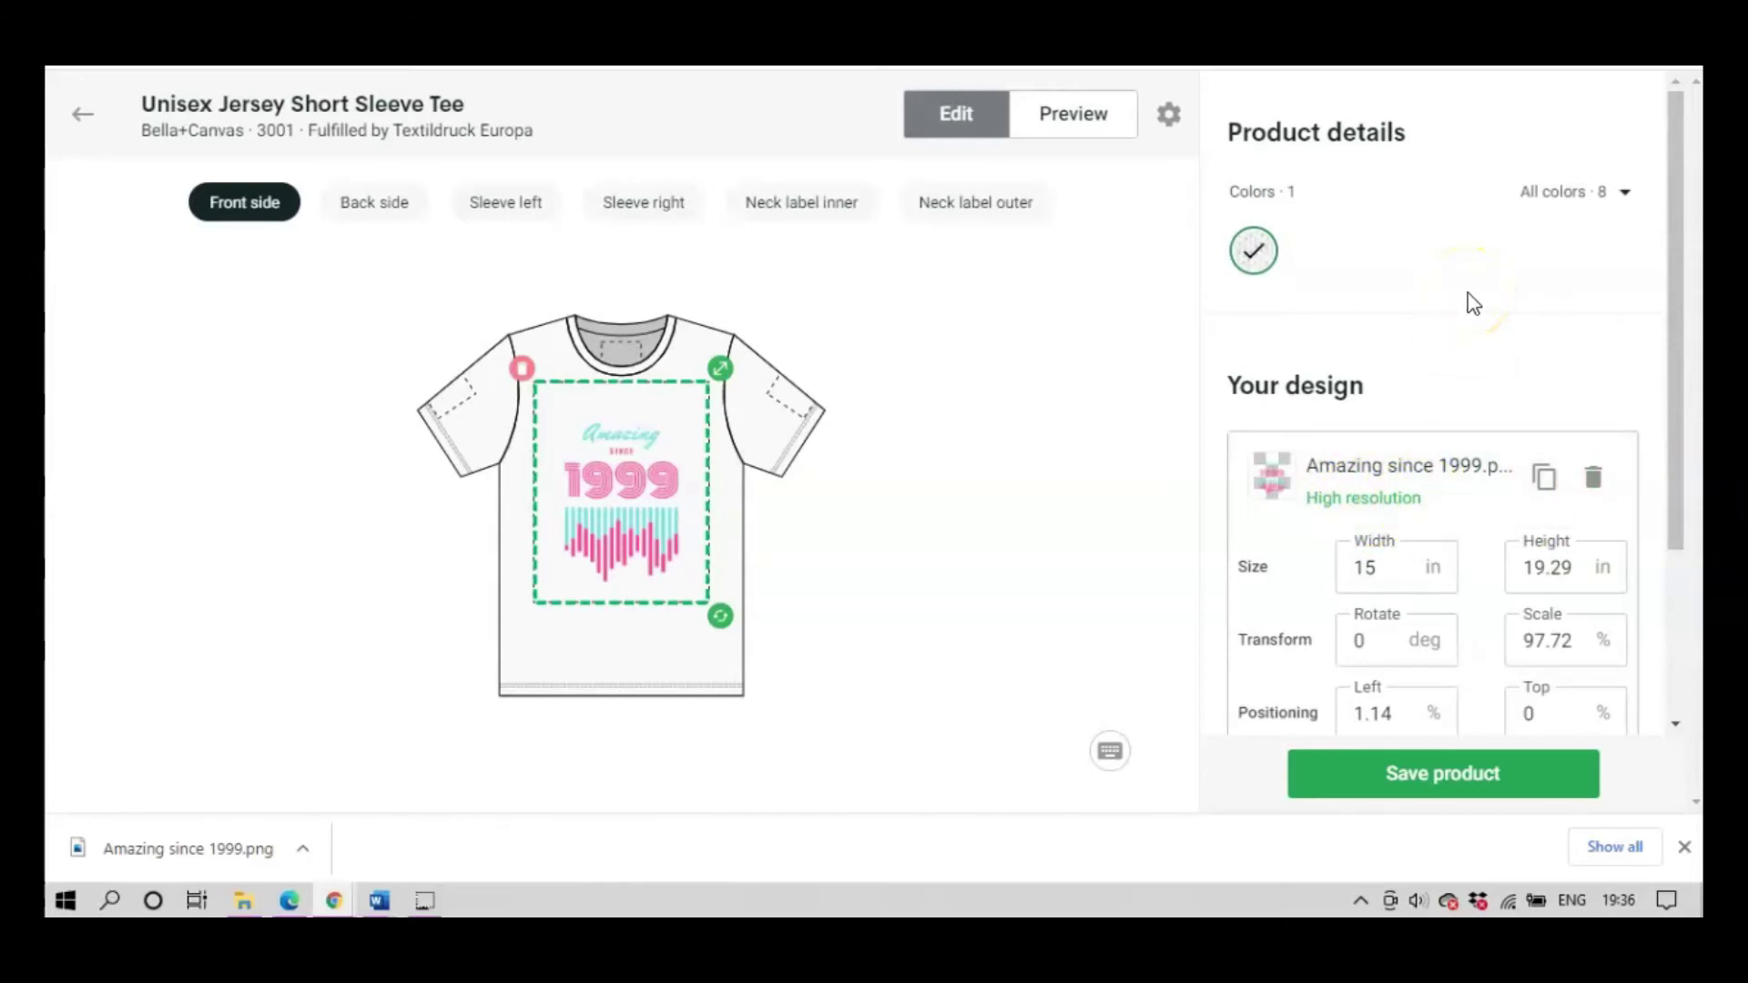
Scale the Amazing since 1999 artwork down slightly within the front print area and deselect it.
drag(1685, 370, 1690, 504)
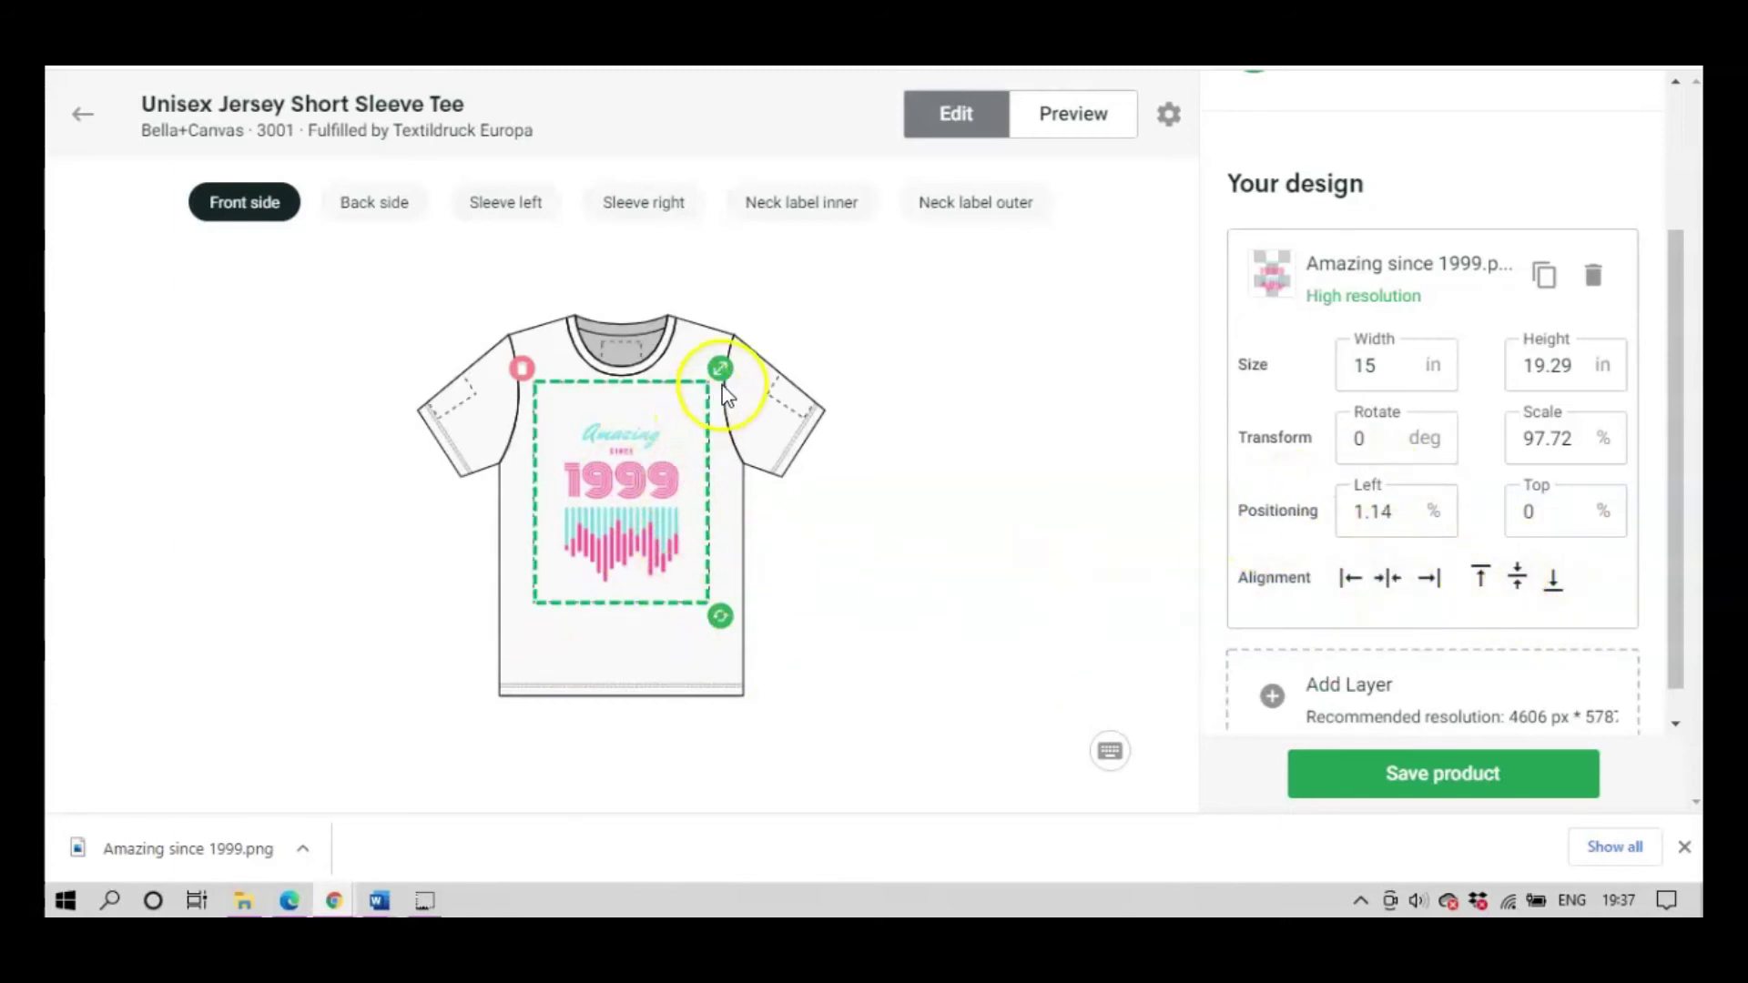
mouse_move(720, 373)
mouse_down()
mouse_move(726, 351)
mouse_move(729, 416)
mouse_move(722, 398)
mouse_up()
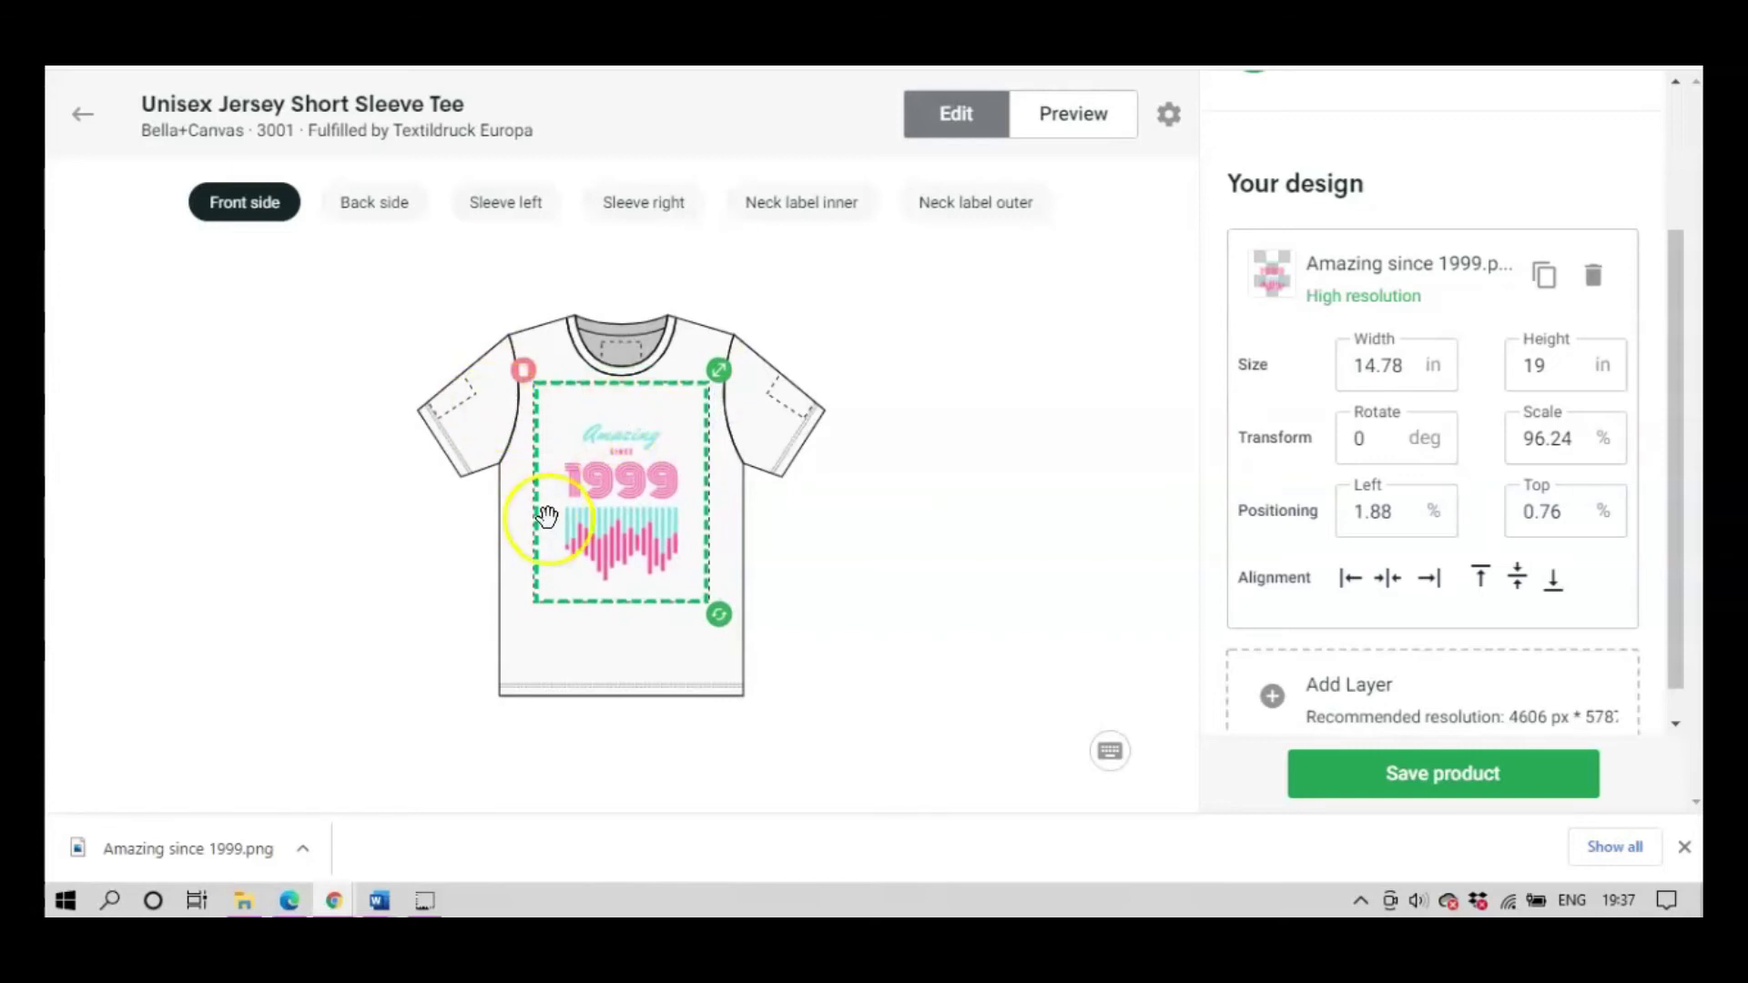
mouse_move(712, 383)
mouse_down()
mouse_move(707, 402)
mouse_move(710, 386)
mouse_up()
click(711, 387)
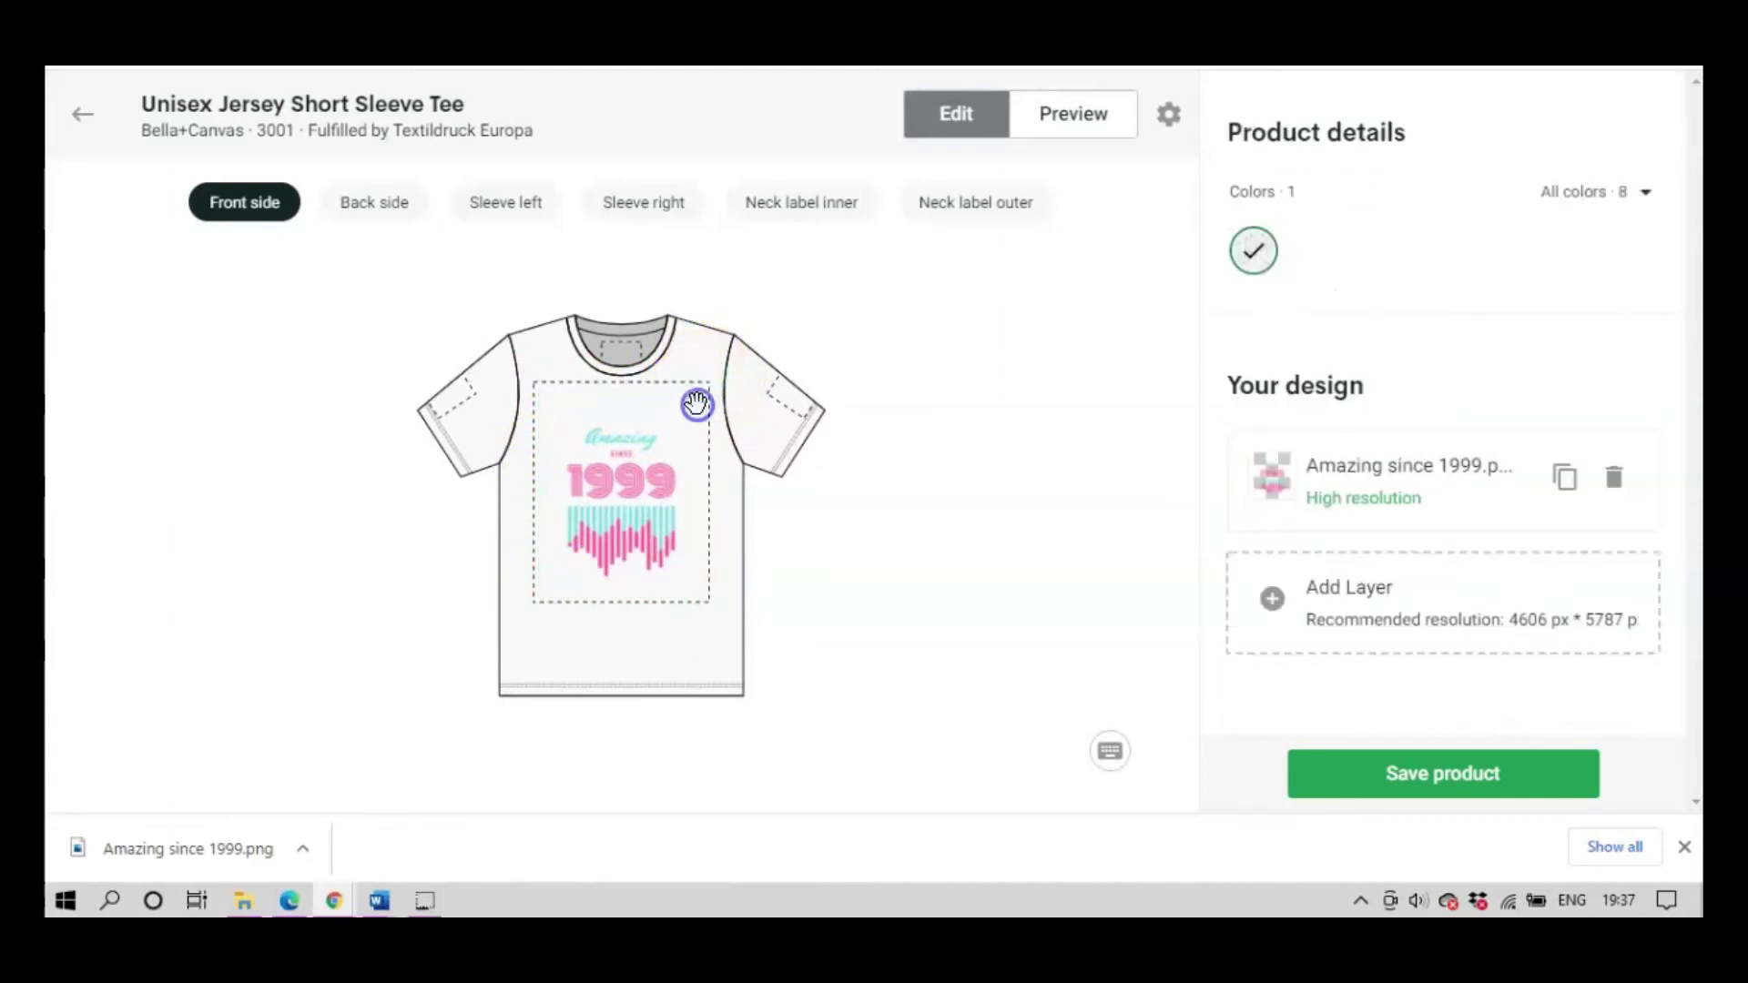
click(708, 393)
click(819, 537)
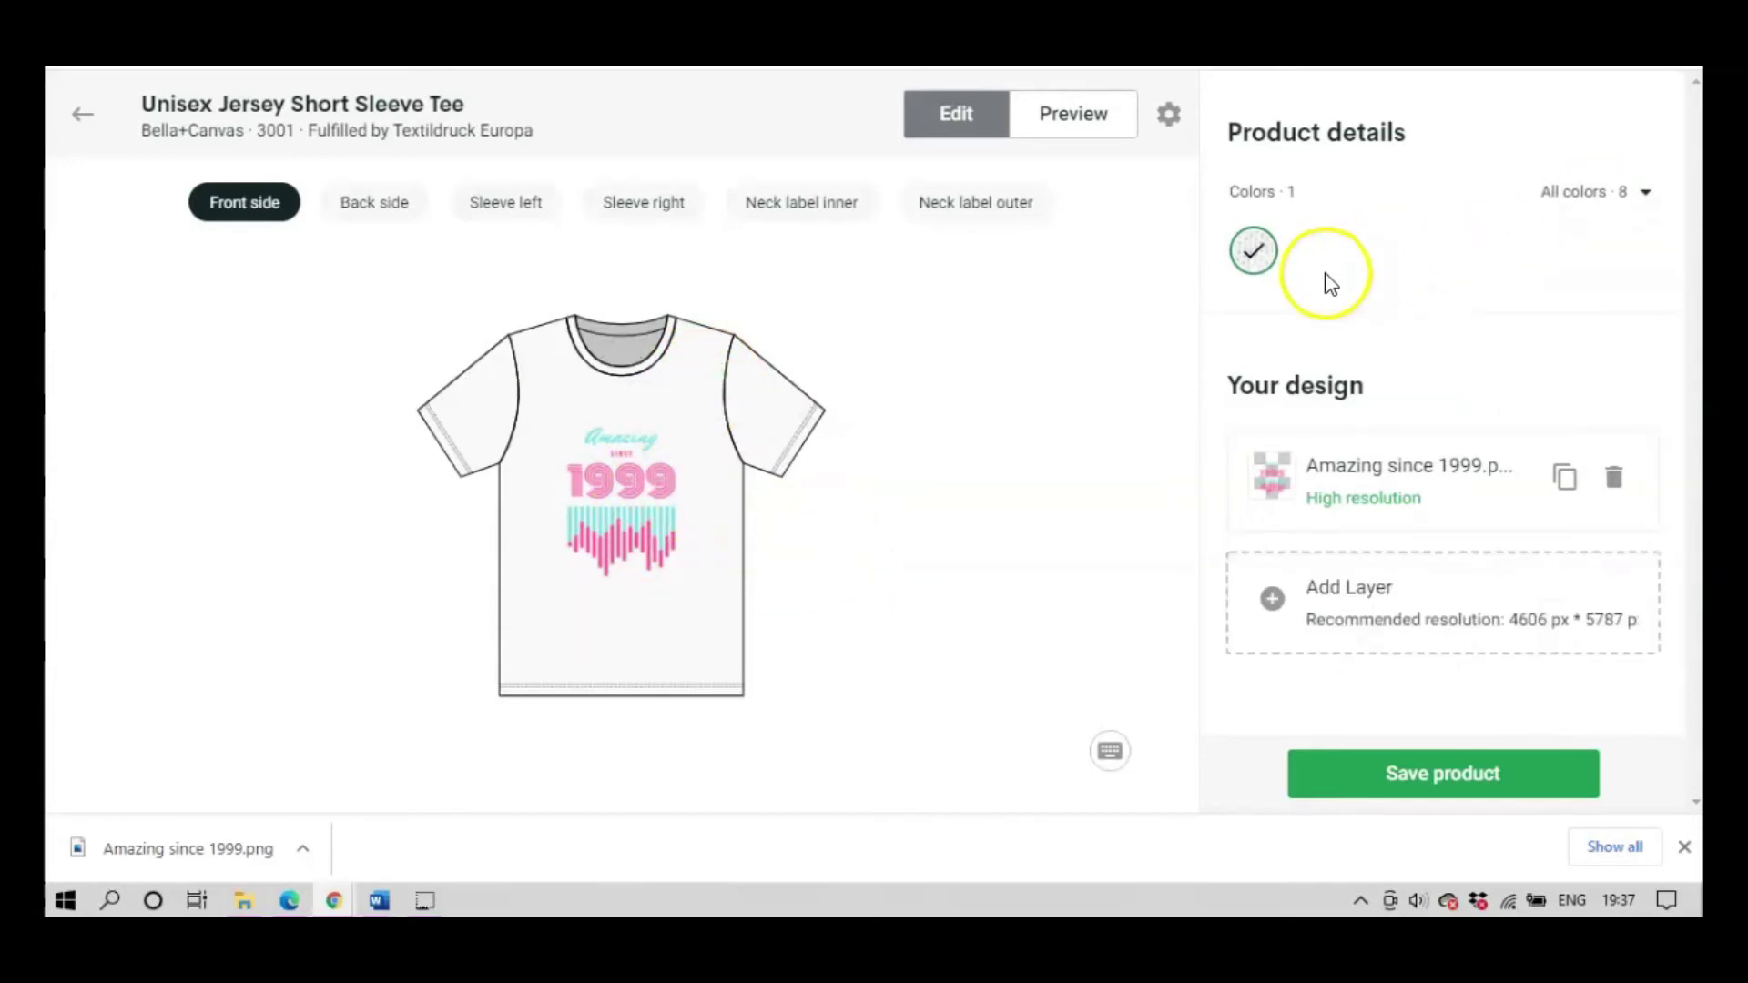
Change the tee's color selection from white to black only.
click(1646, 197)
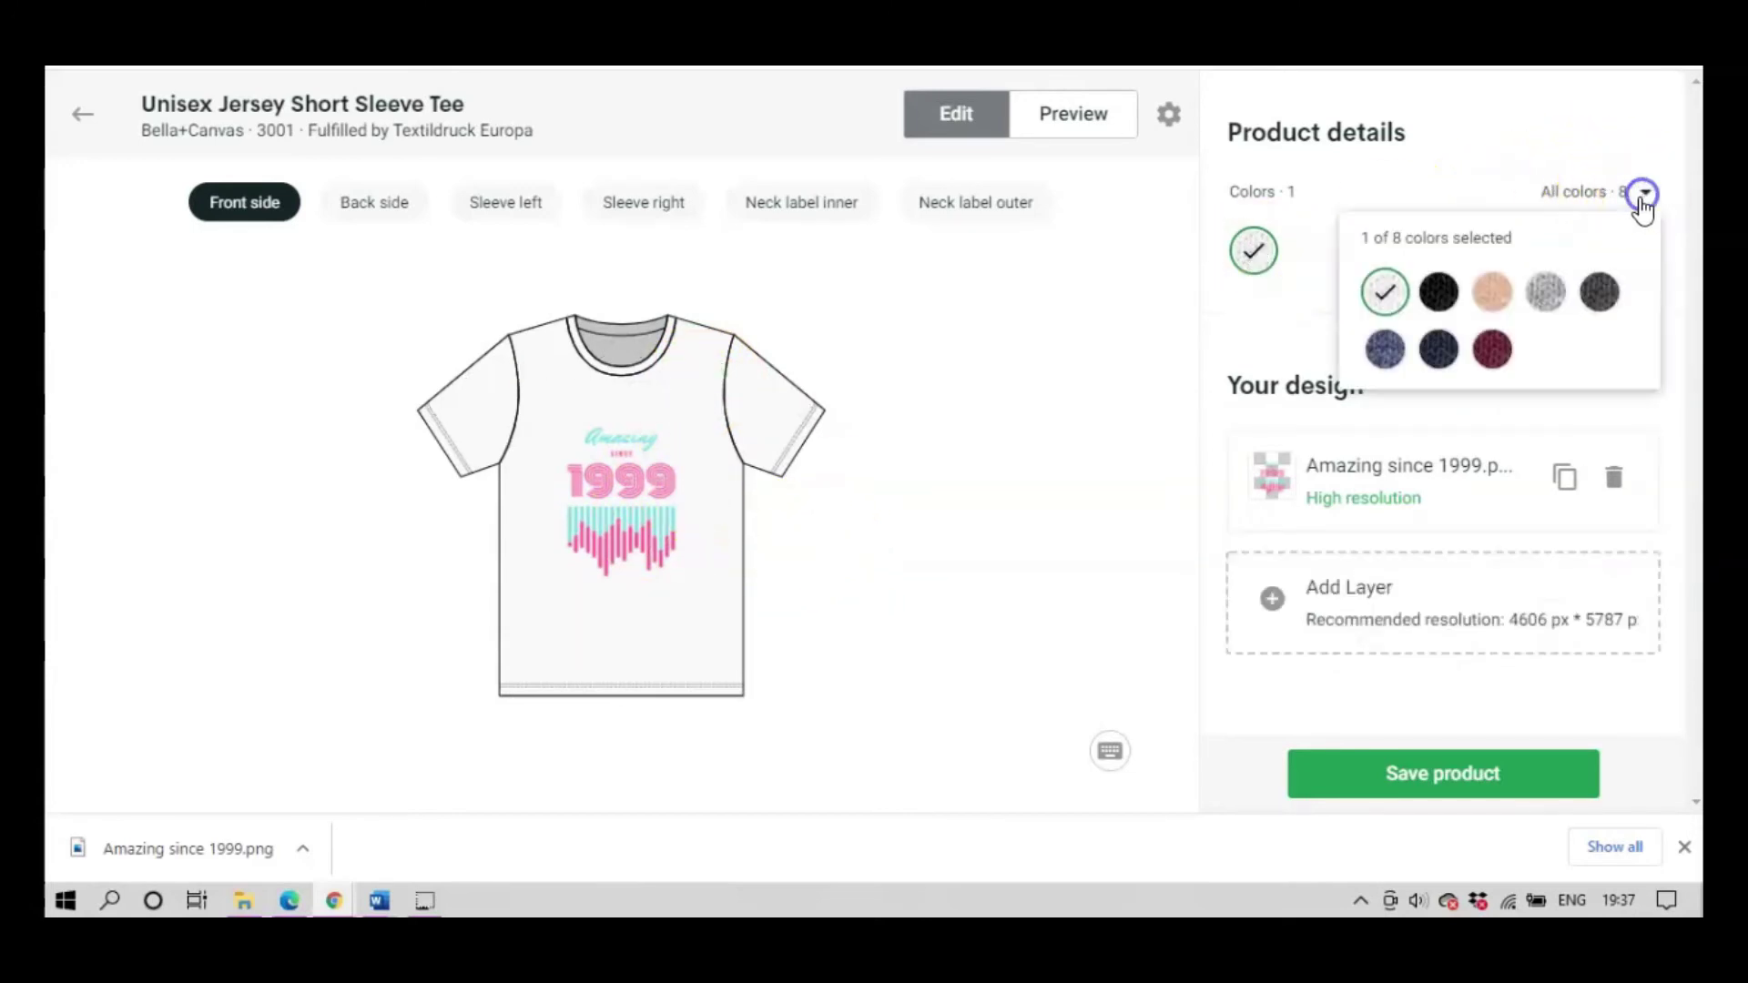
click(1438, 291)
click(1365, 293)
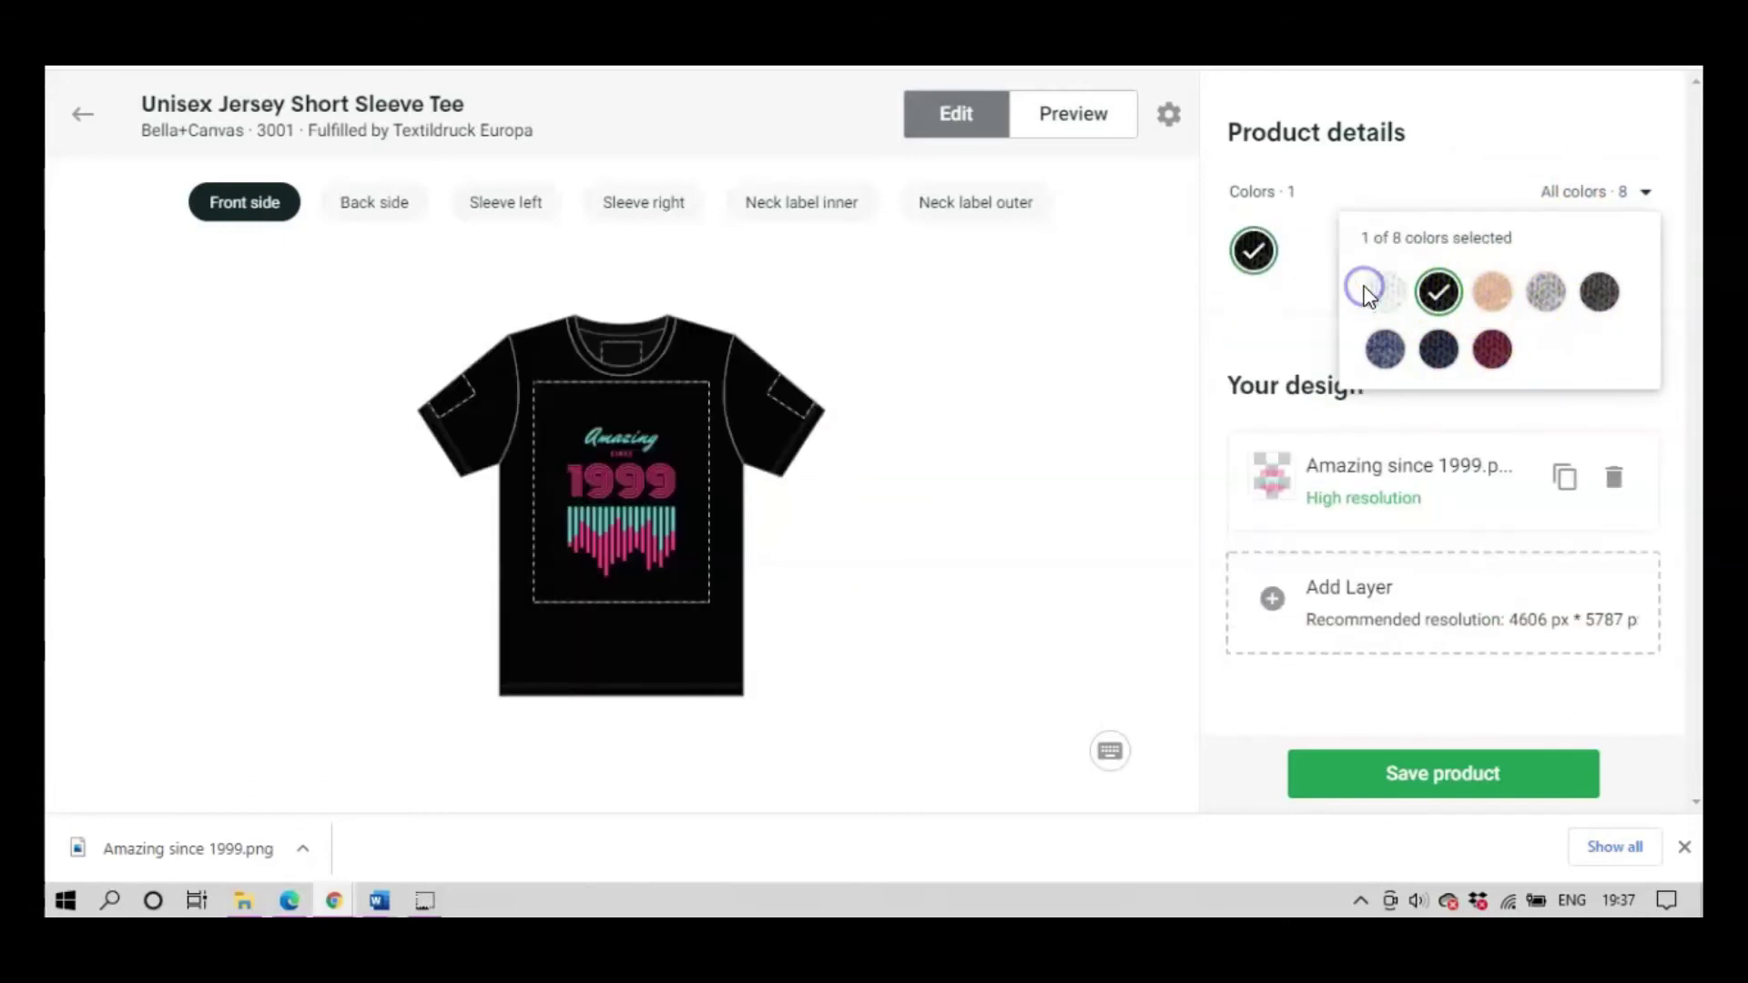
click(1306, 327)
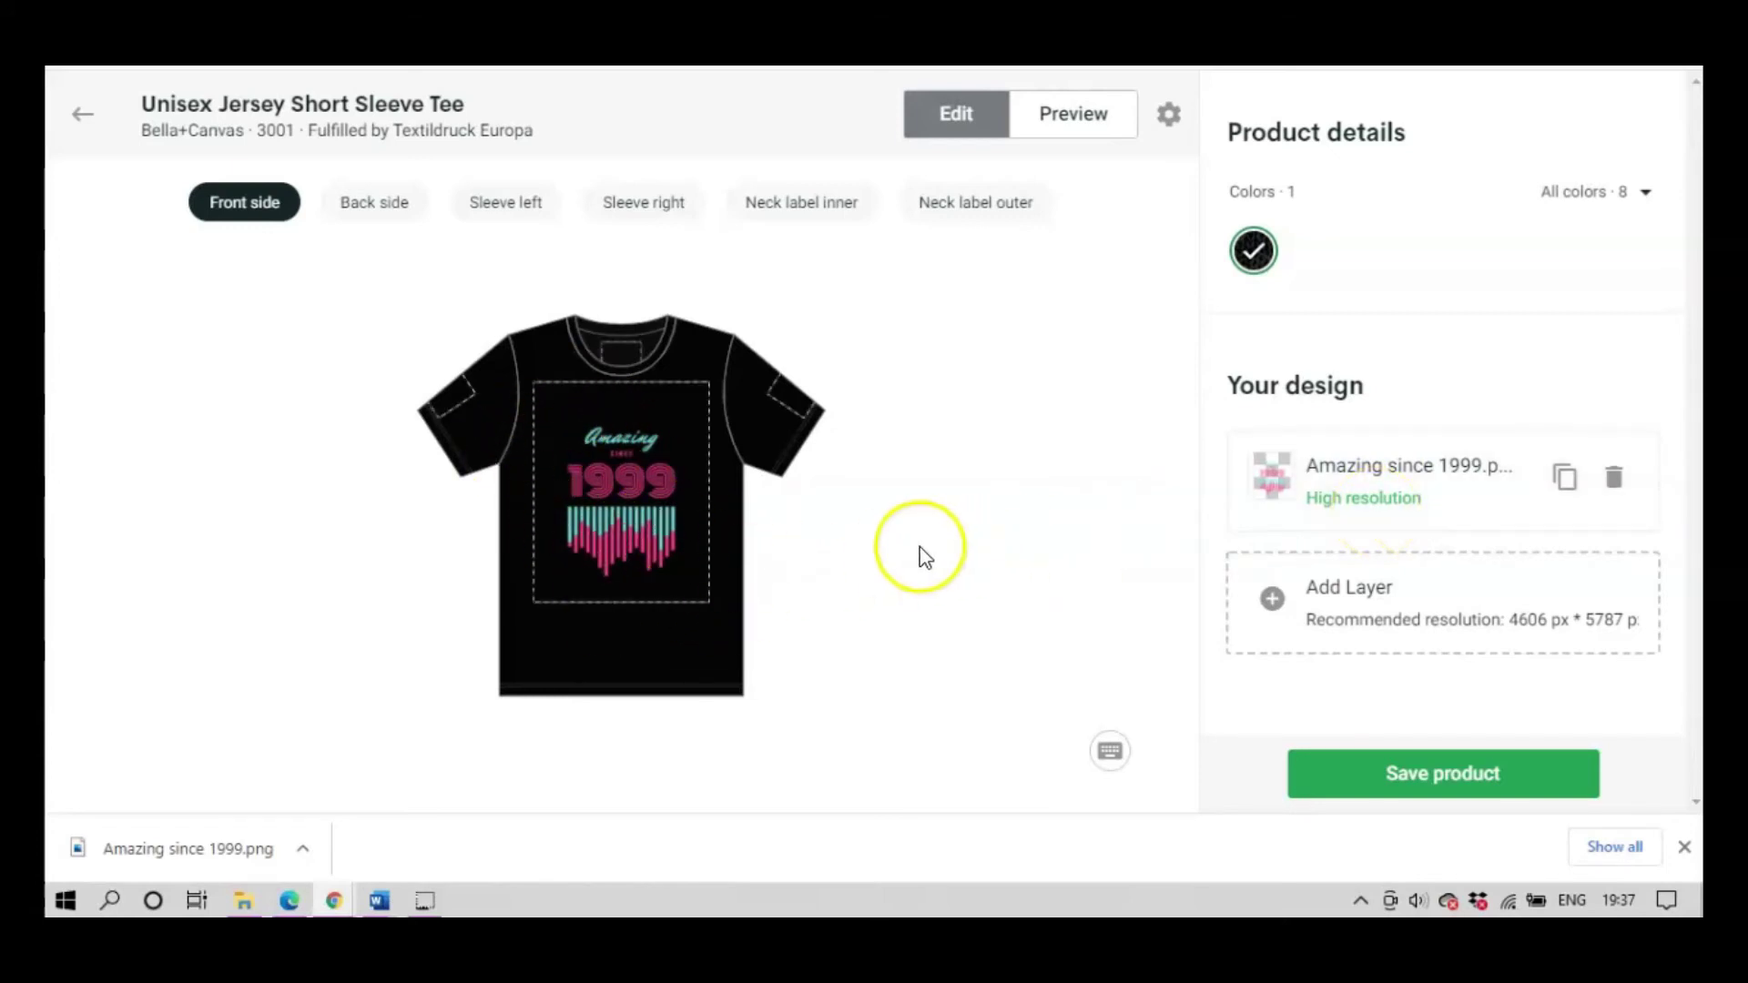
Preview the front and back of the black tee and save the product.
click(1082, 115)
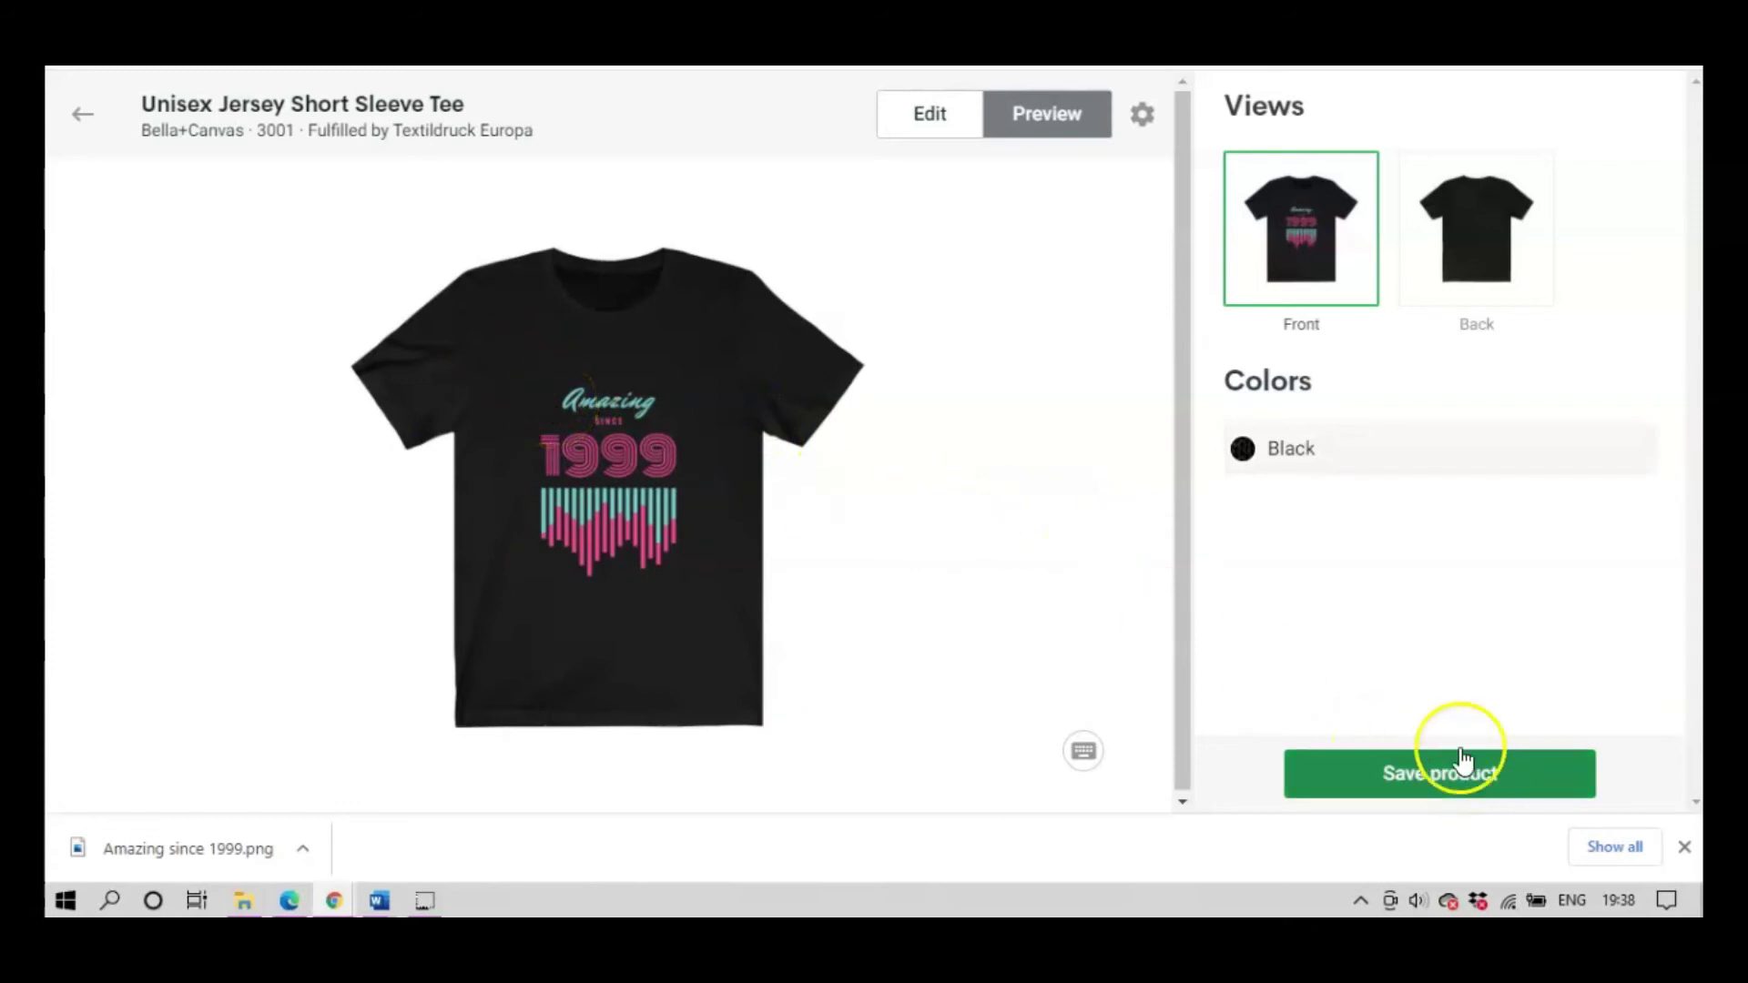
click(1485, 261)
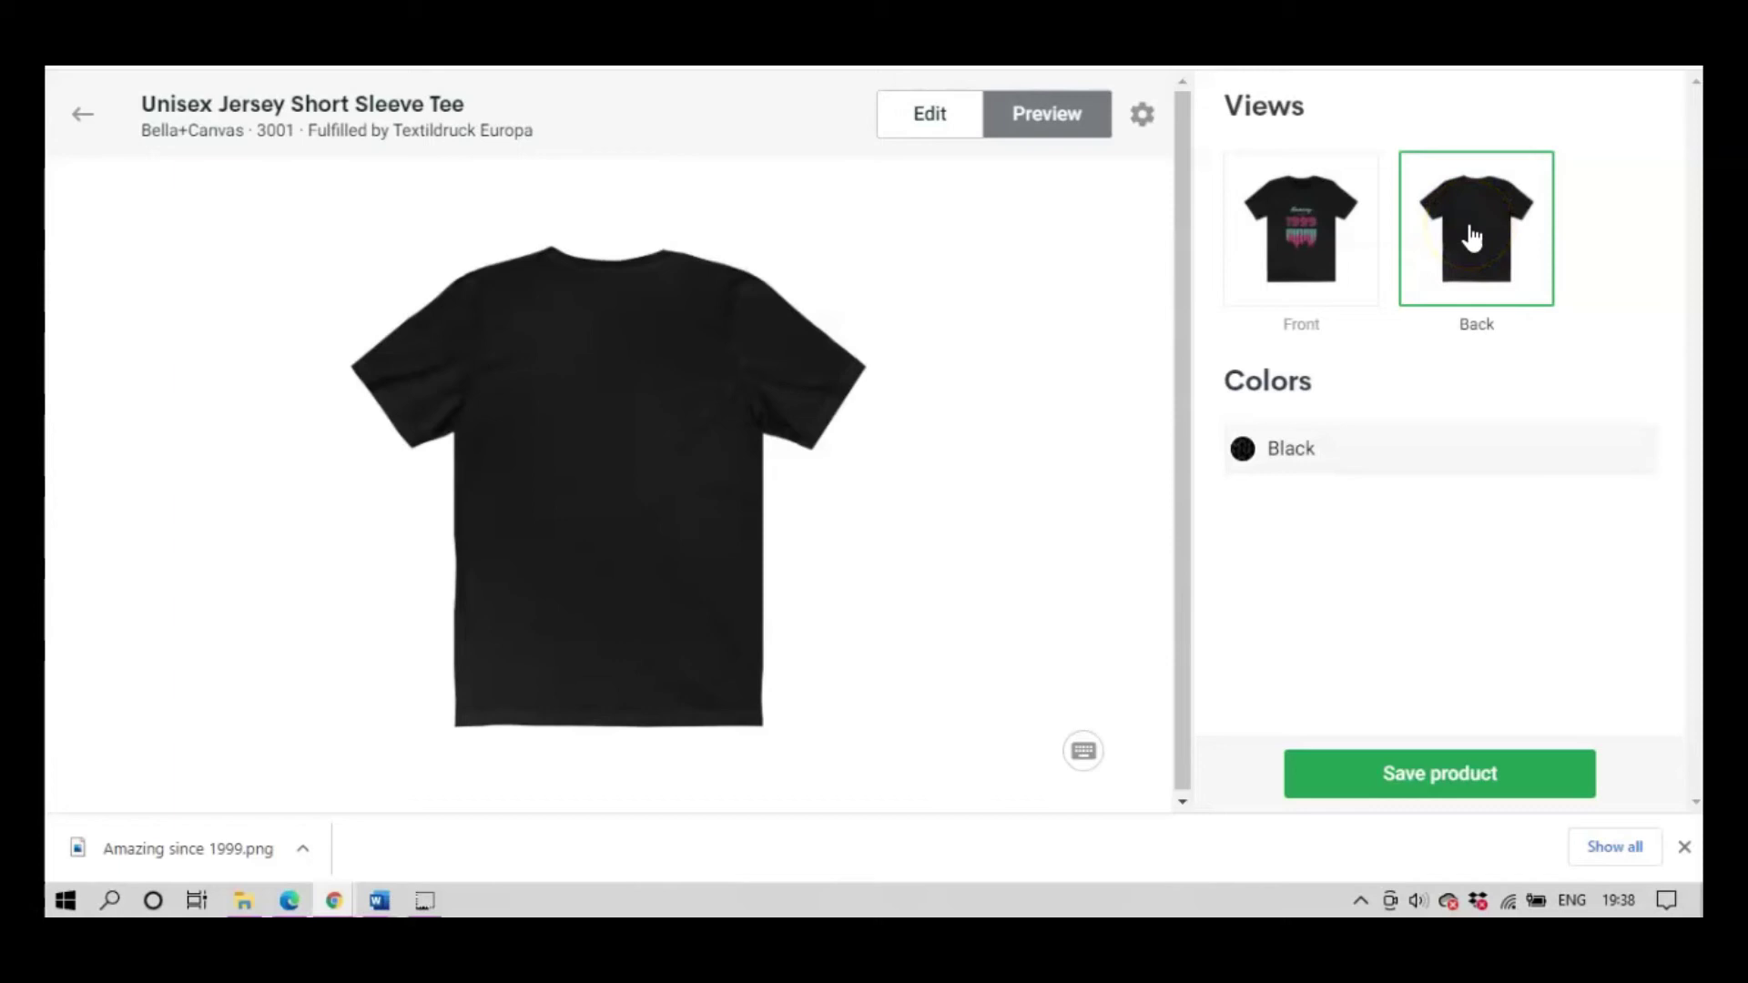
click(1298, 255)
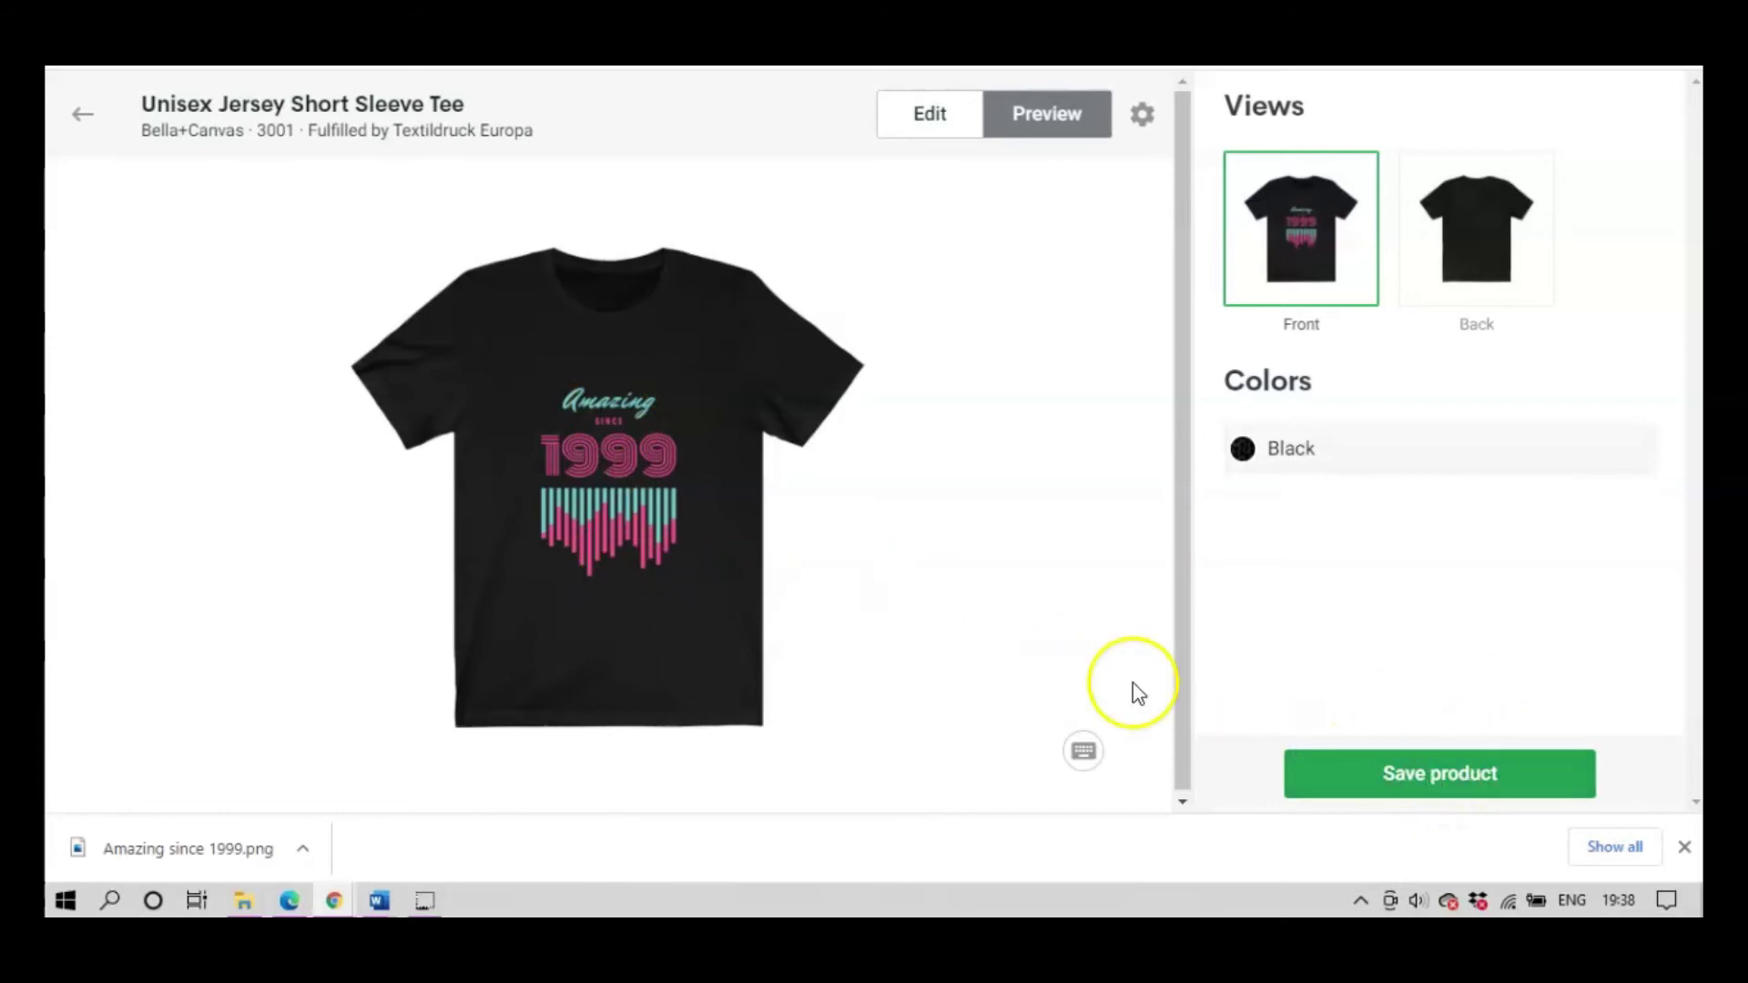
click(1454, 770)
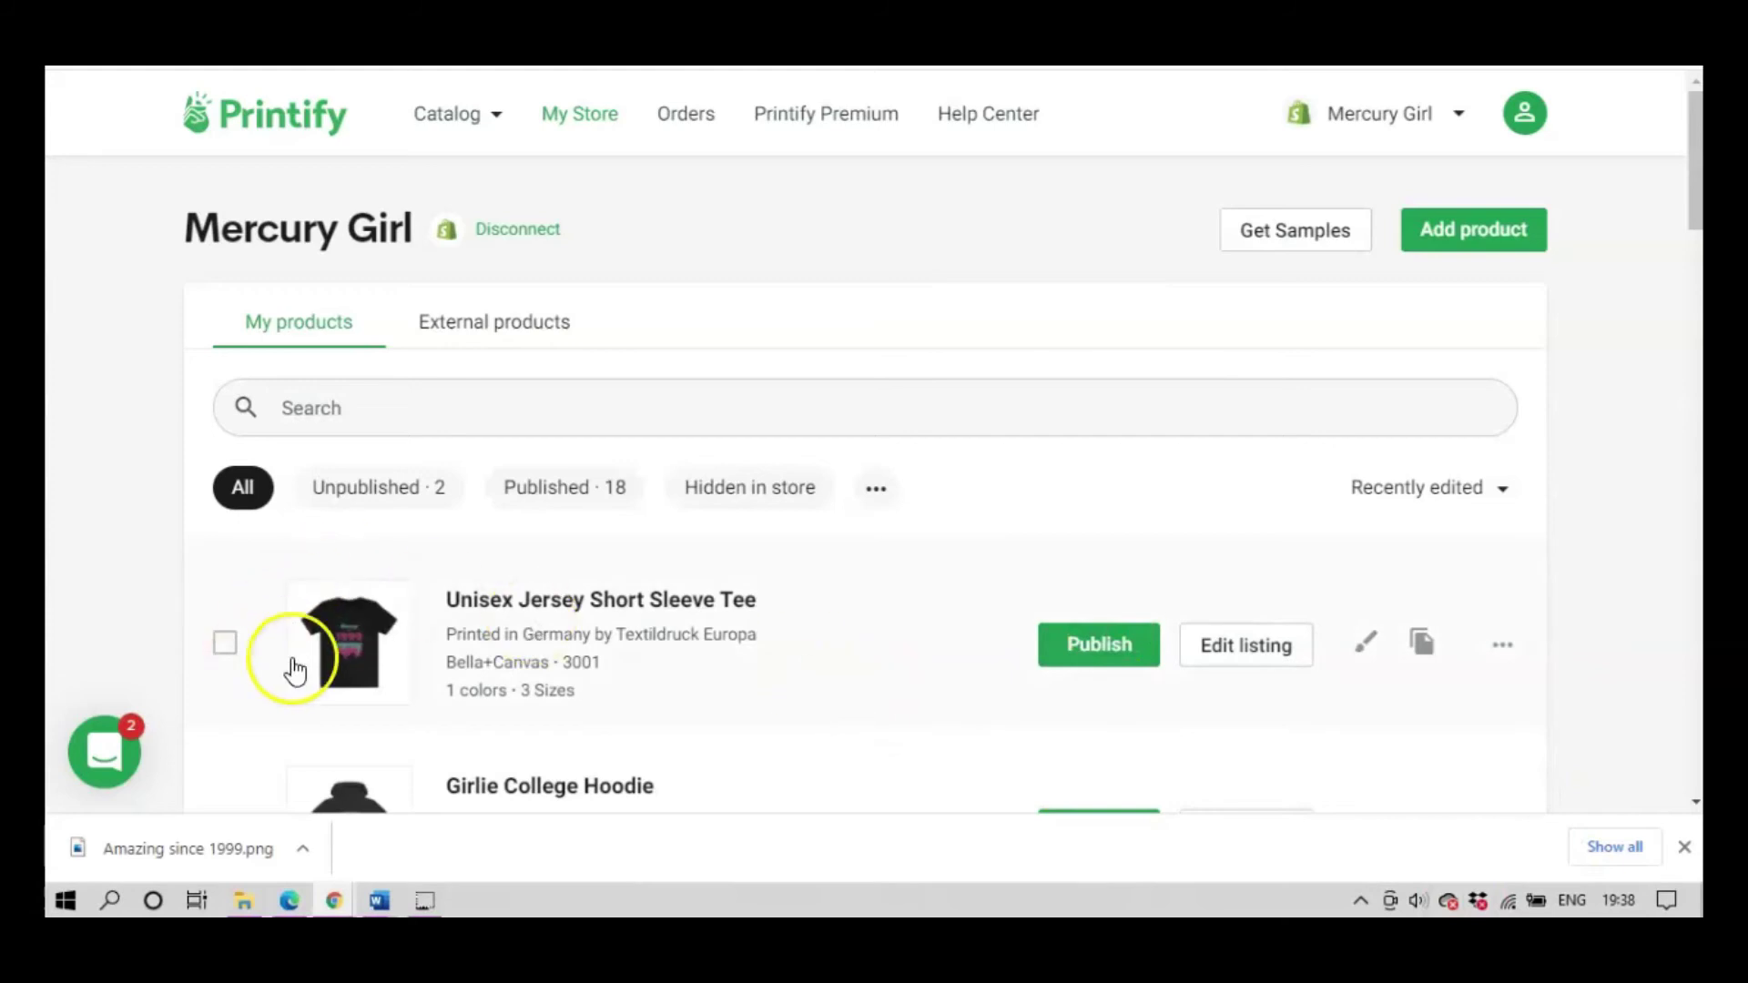
Open the listing of the saved Unisex Jersey Short Sleeve Tee and replace its title with "Amazing Since 1999 T-shirt".
scroll(701, 632, down, 1)
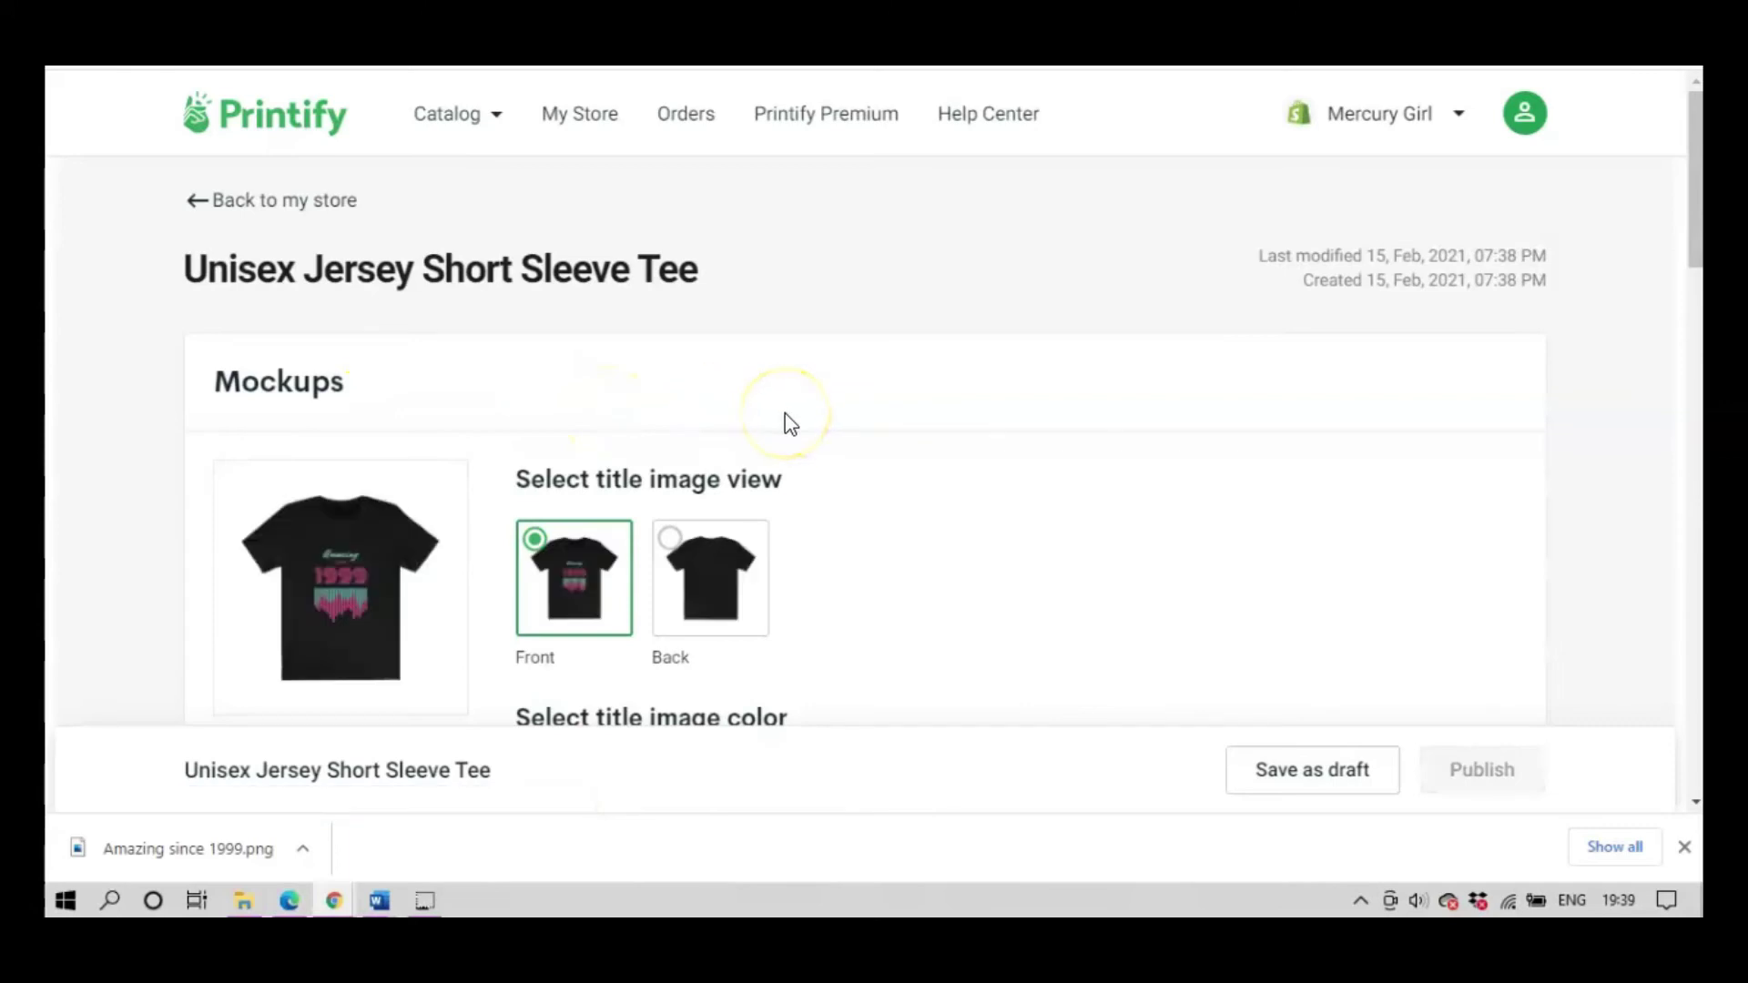
scroll(872, 386, down, 6)
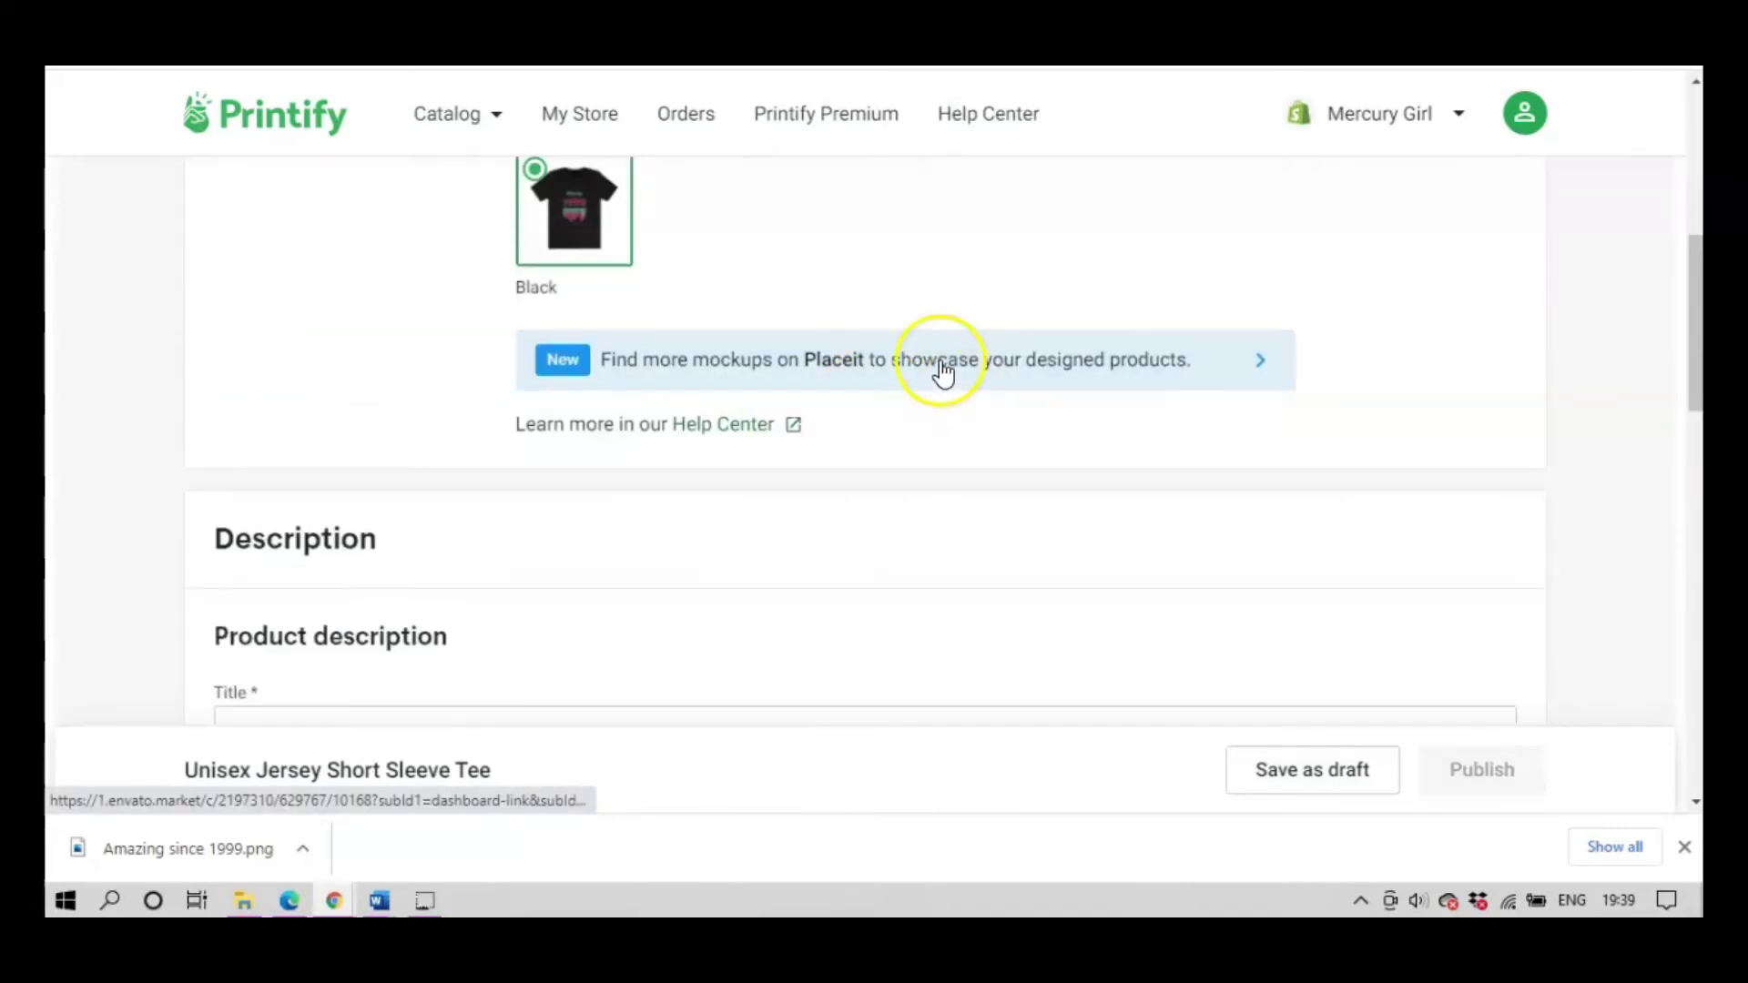
scroll(638, 364, down, 3)
click(546, 492)
click(373, 495)
triple_click(373, 494)
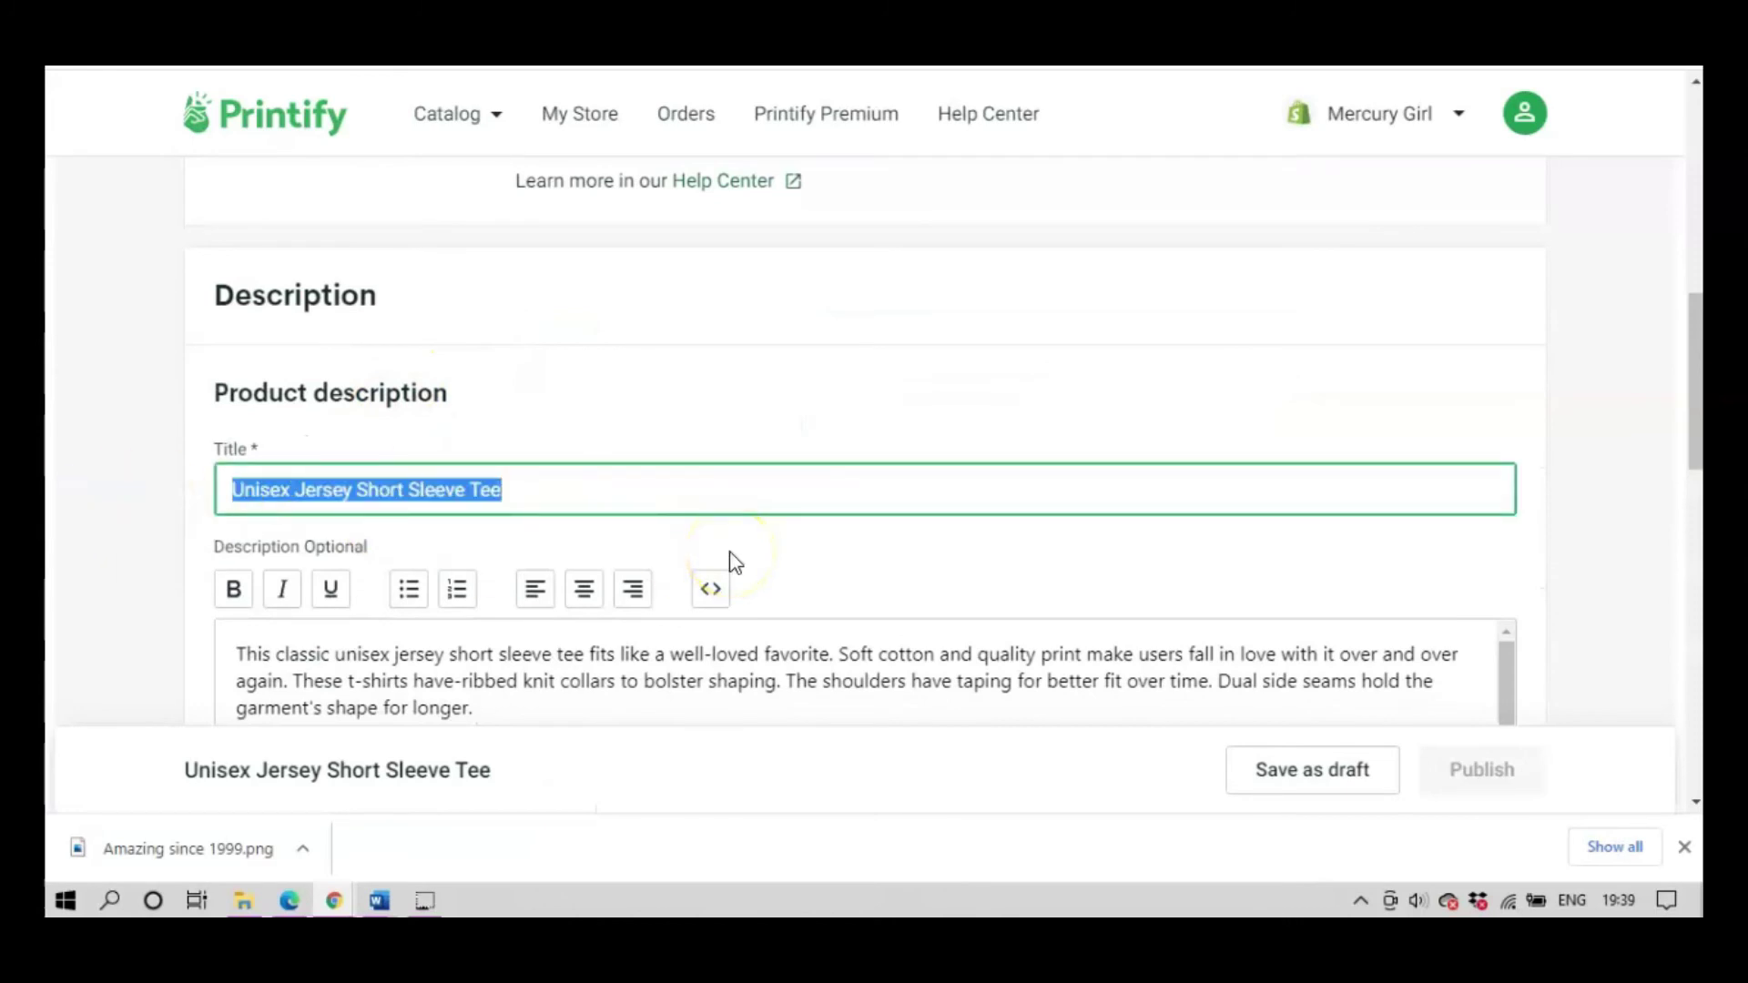
key(BackSpace)
text(Amazing Since 1999 T-shirt)
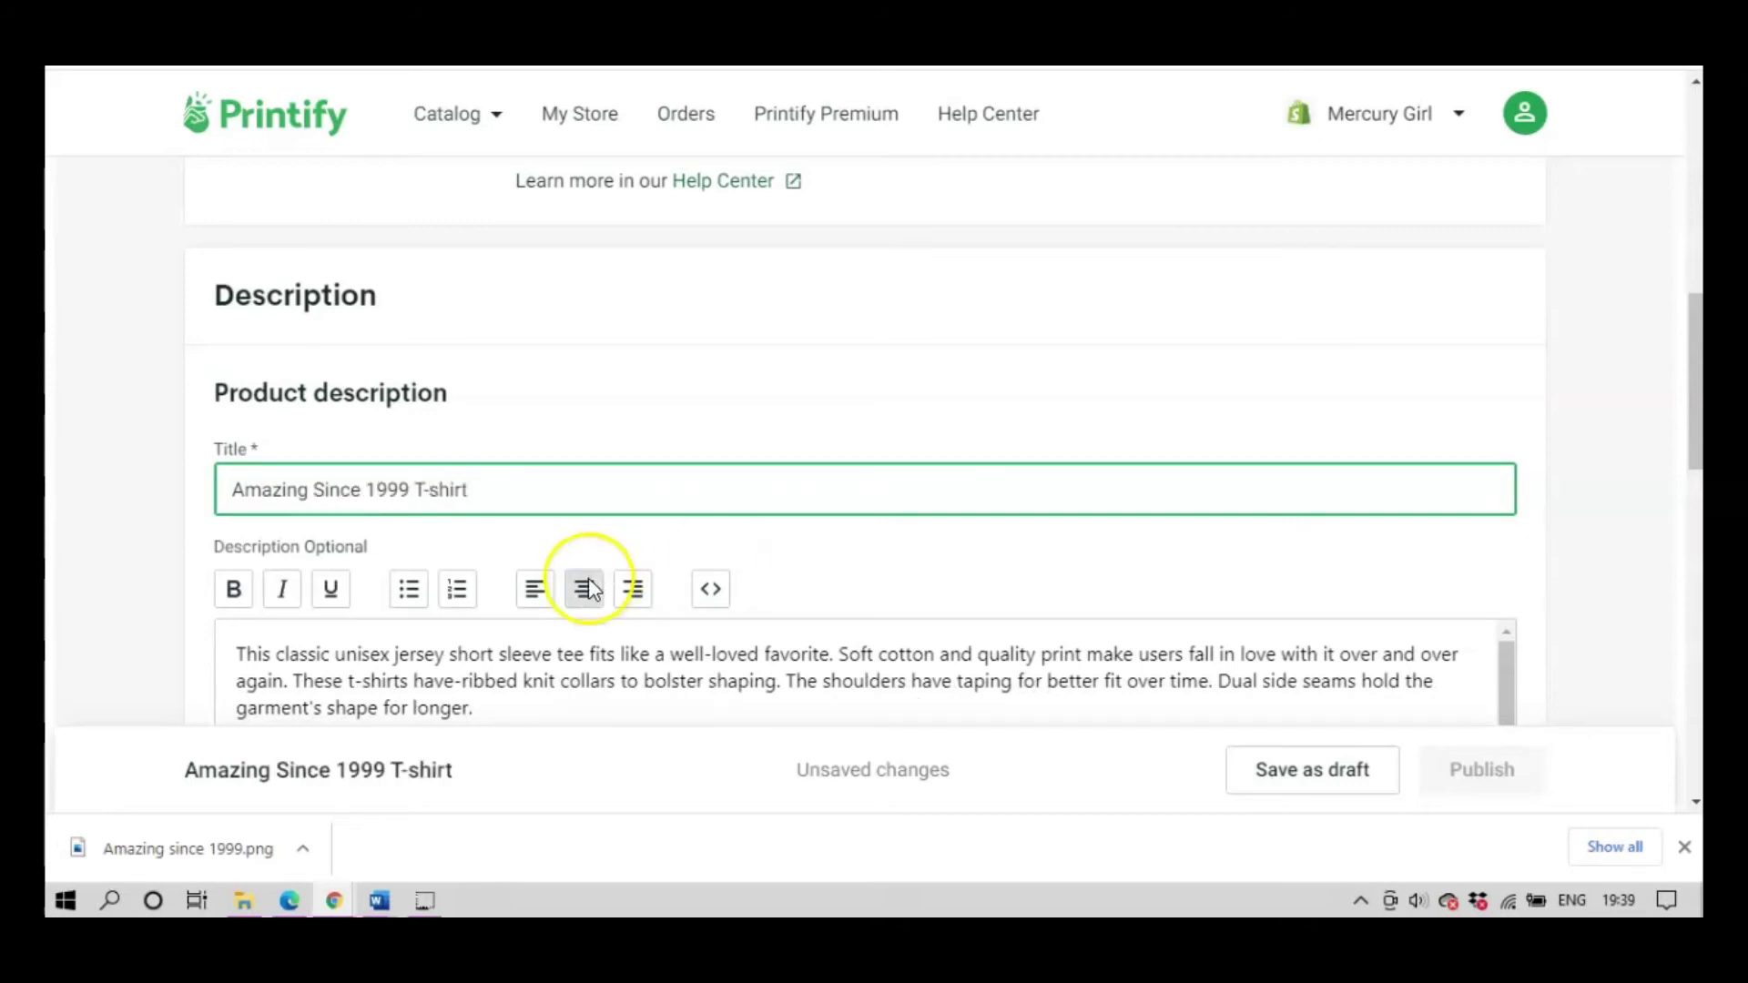
Insert "Women's" before "T-shirt" in the product title.
click(416, 490)
text(Uni)
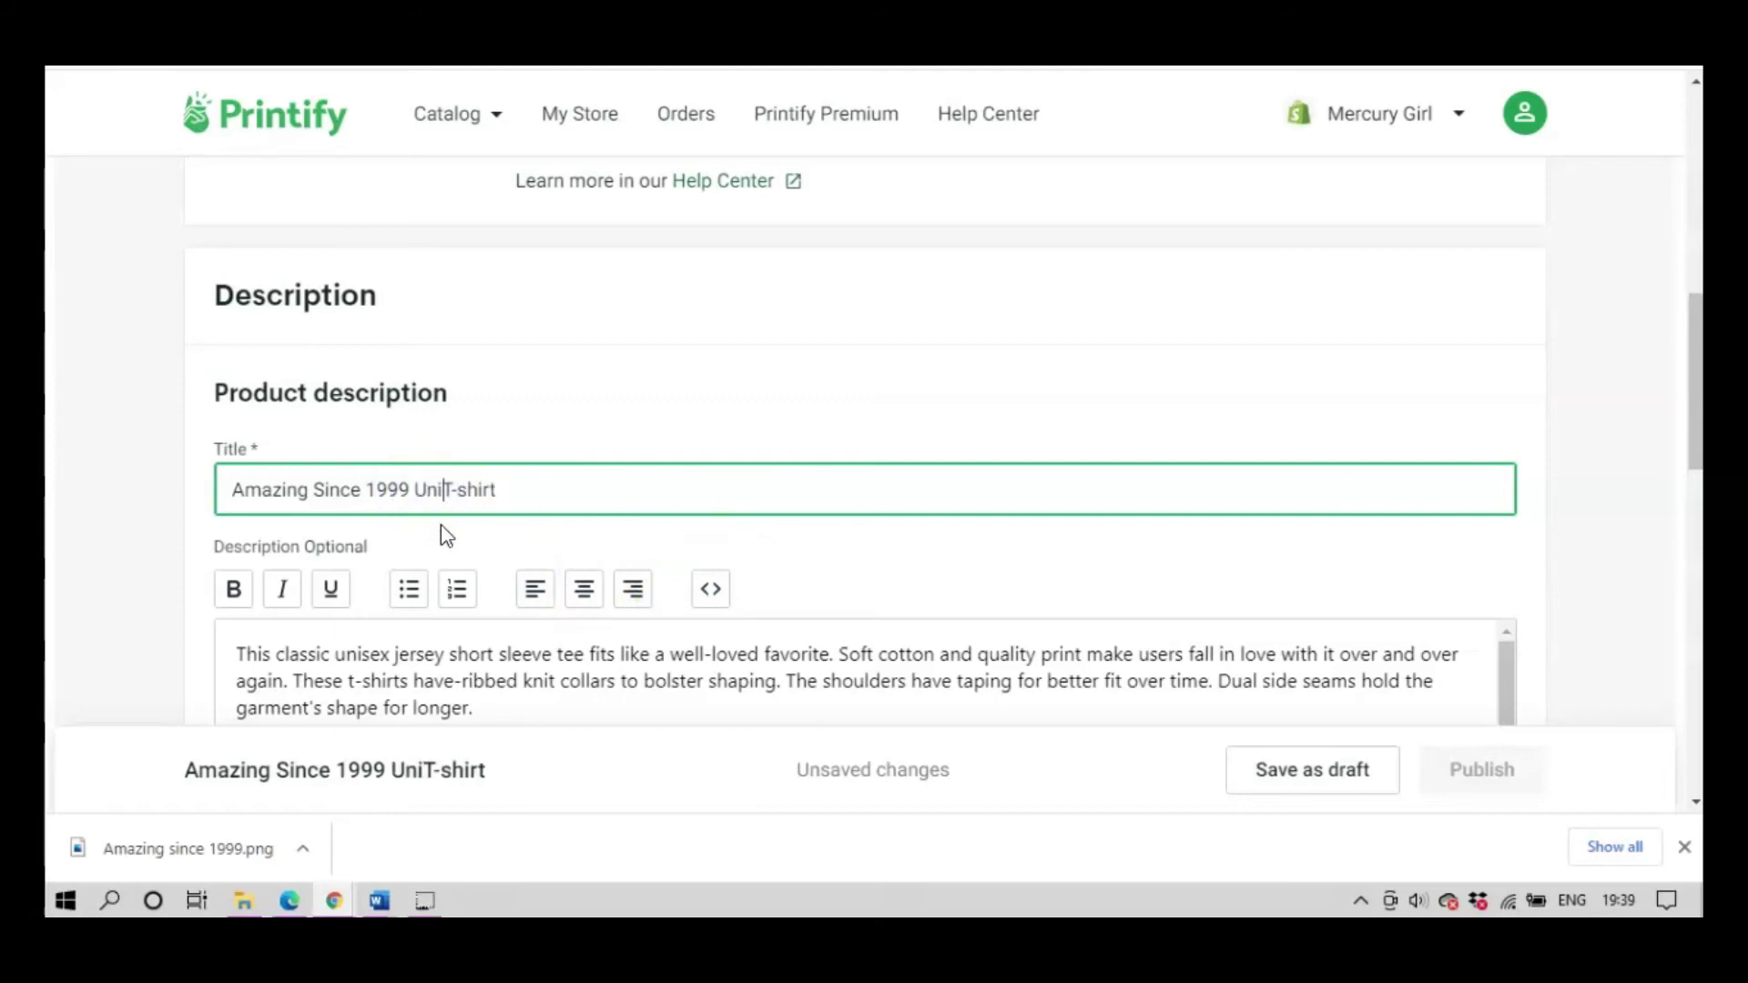
key(BackSpace)
key(BackSpace)
key(BackSpace)
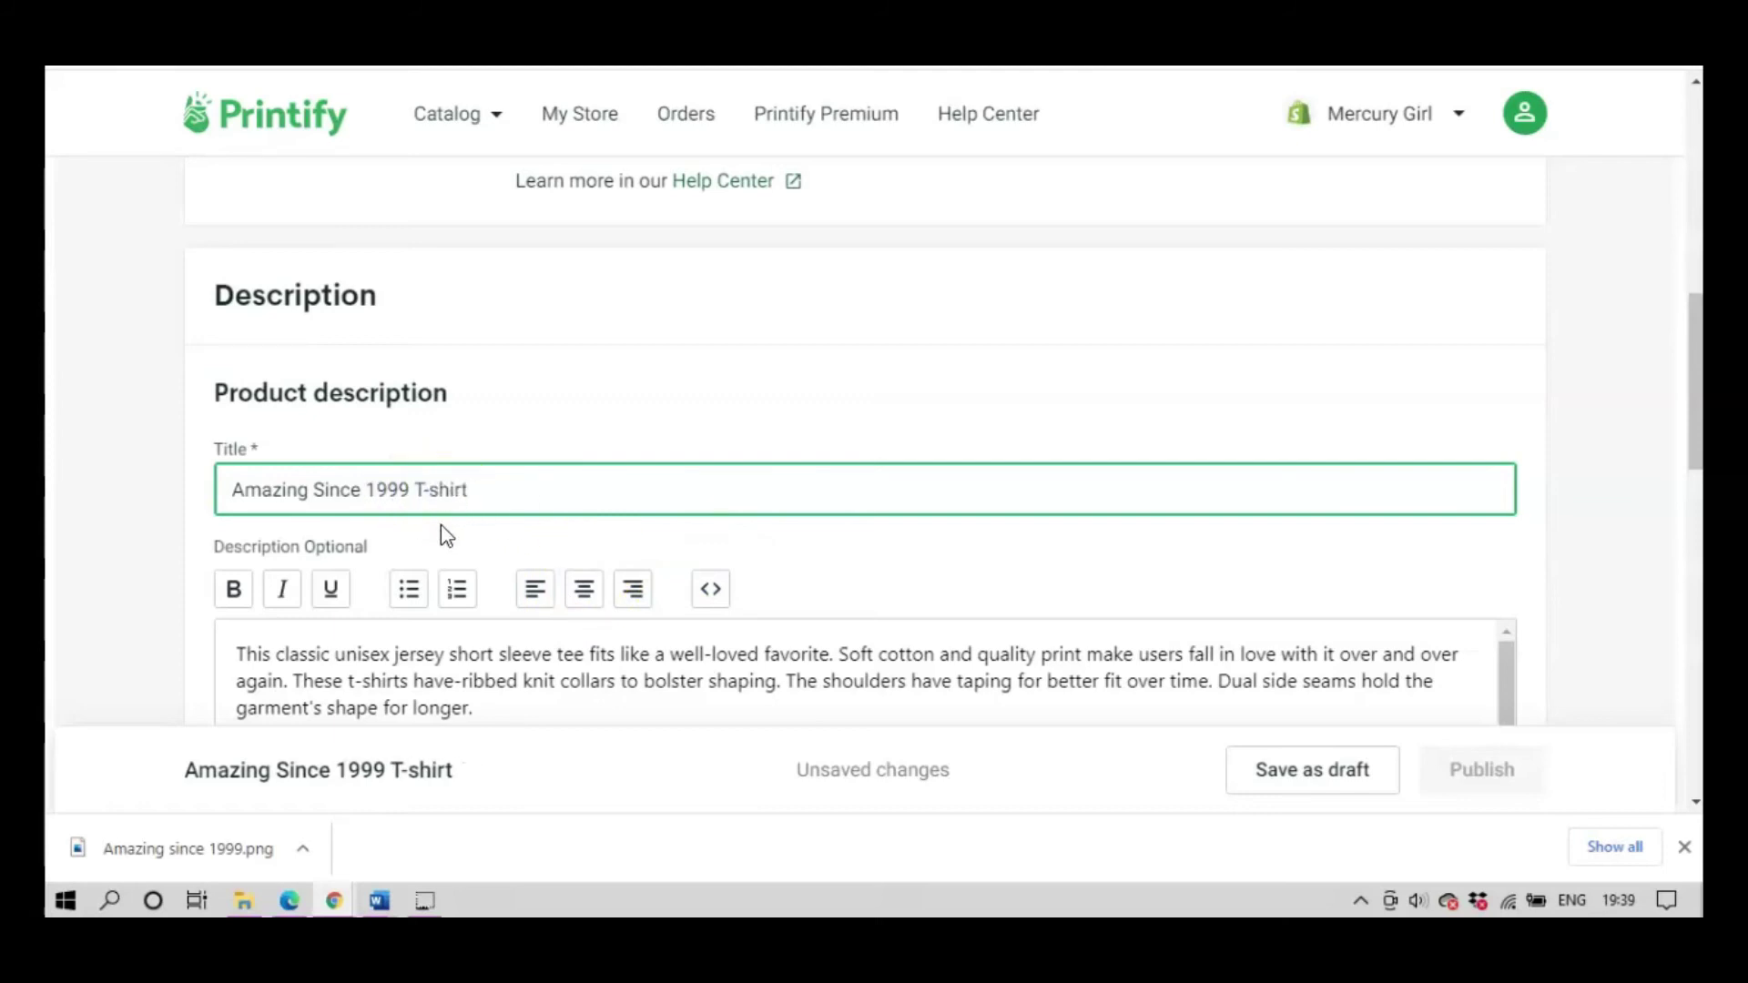
text(Women's)
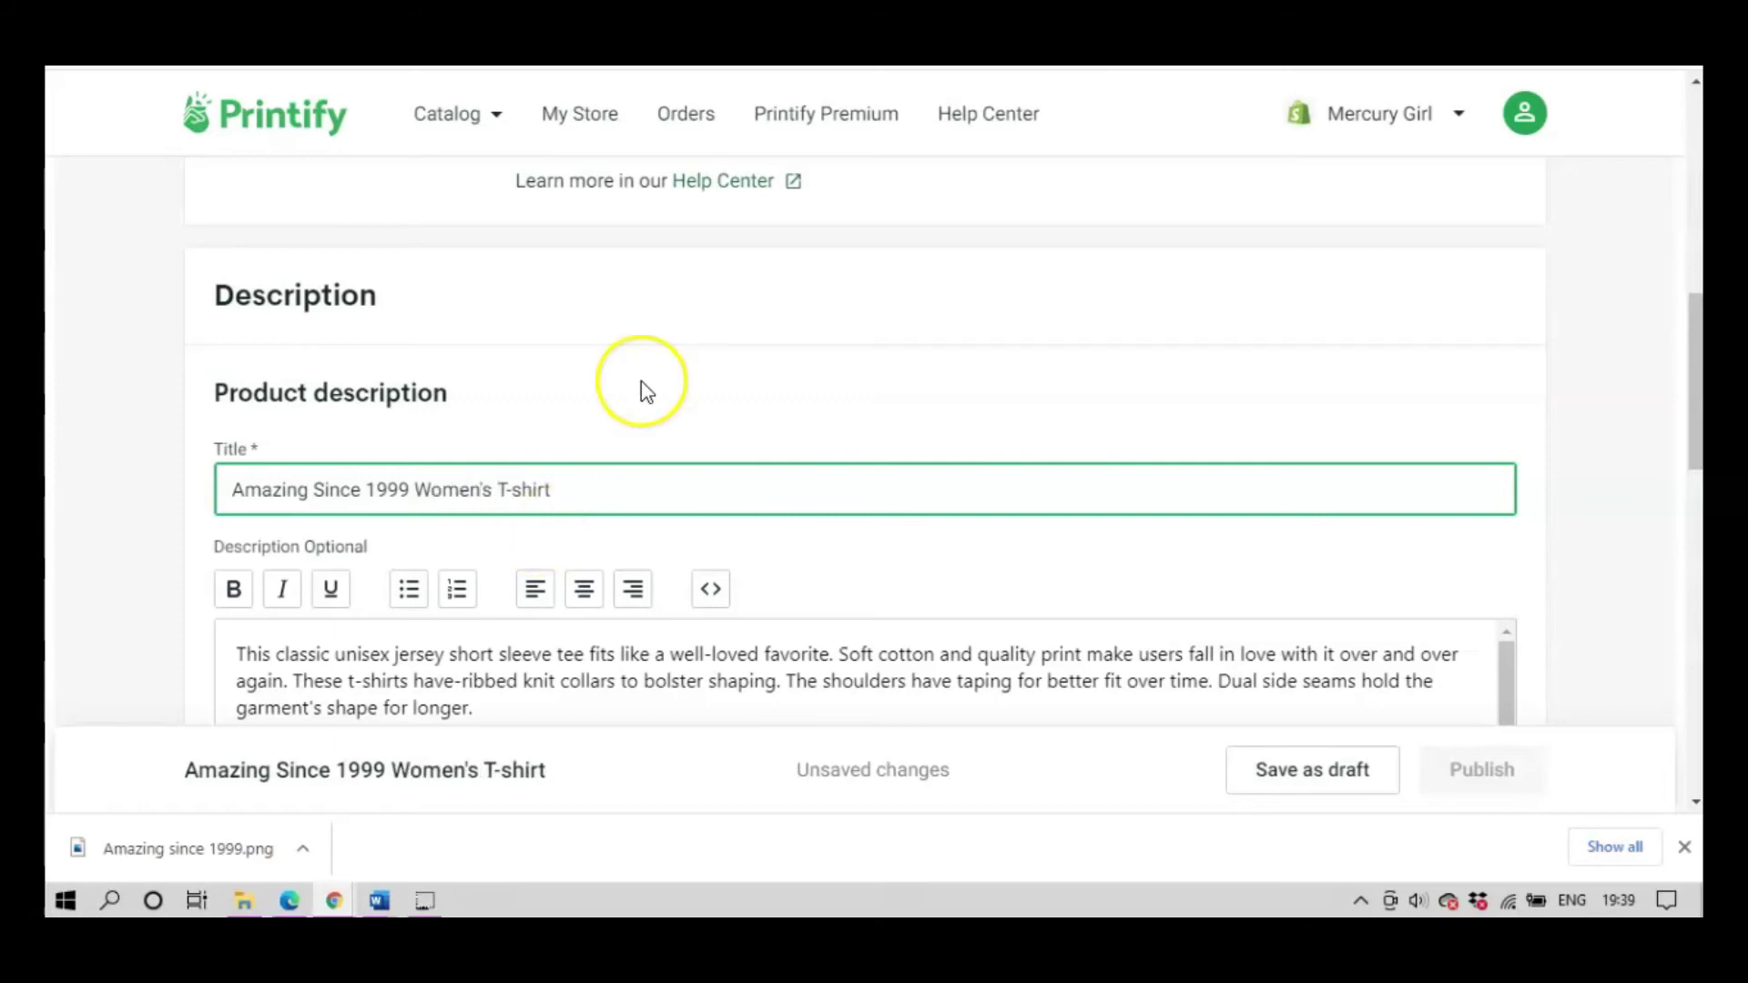
Replace "Retail fit" with "Regular Fit" in the product description's feature list.
scroll(732, 398, up, 5)
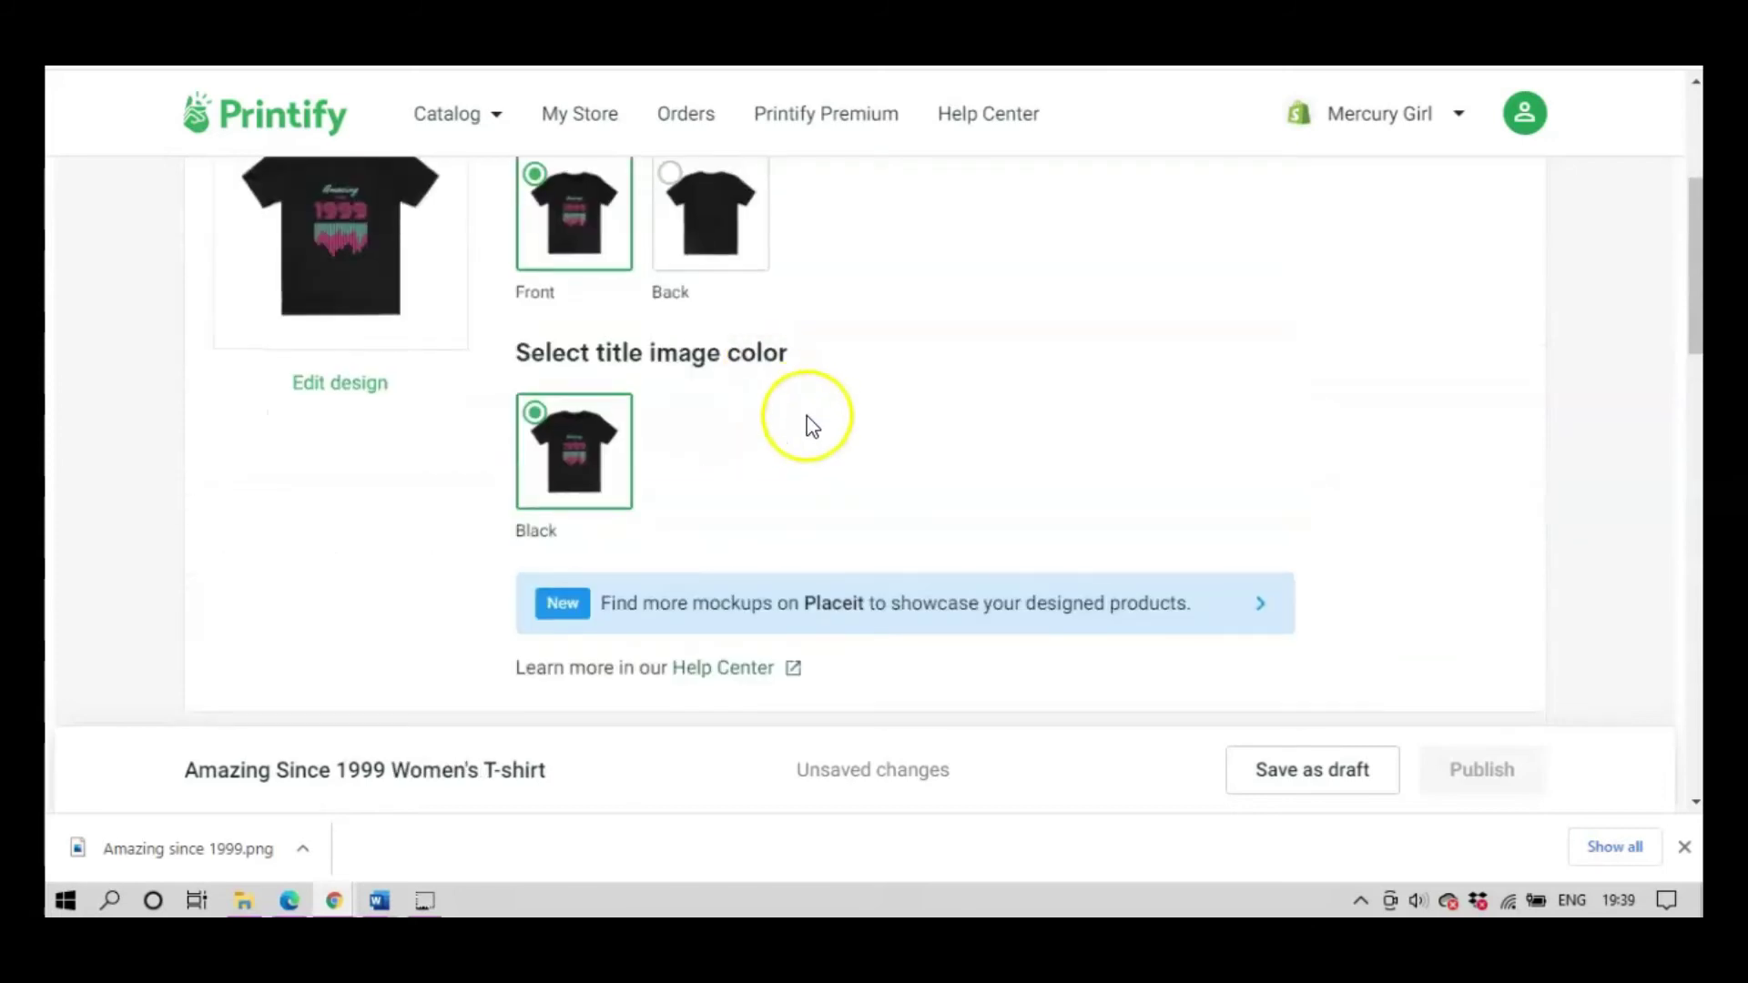
scroll(808, 422, down, 10)
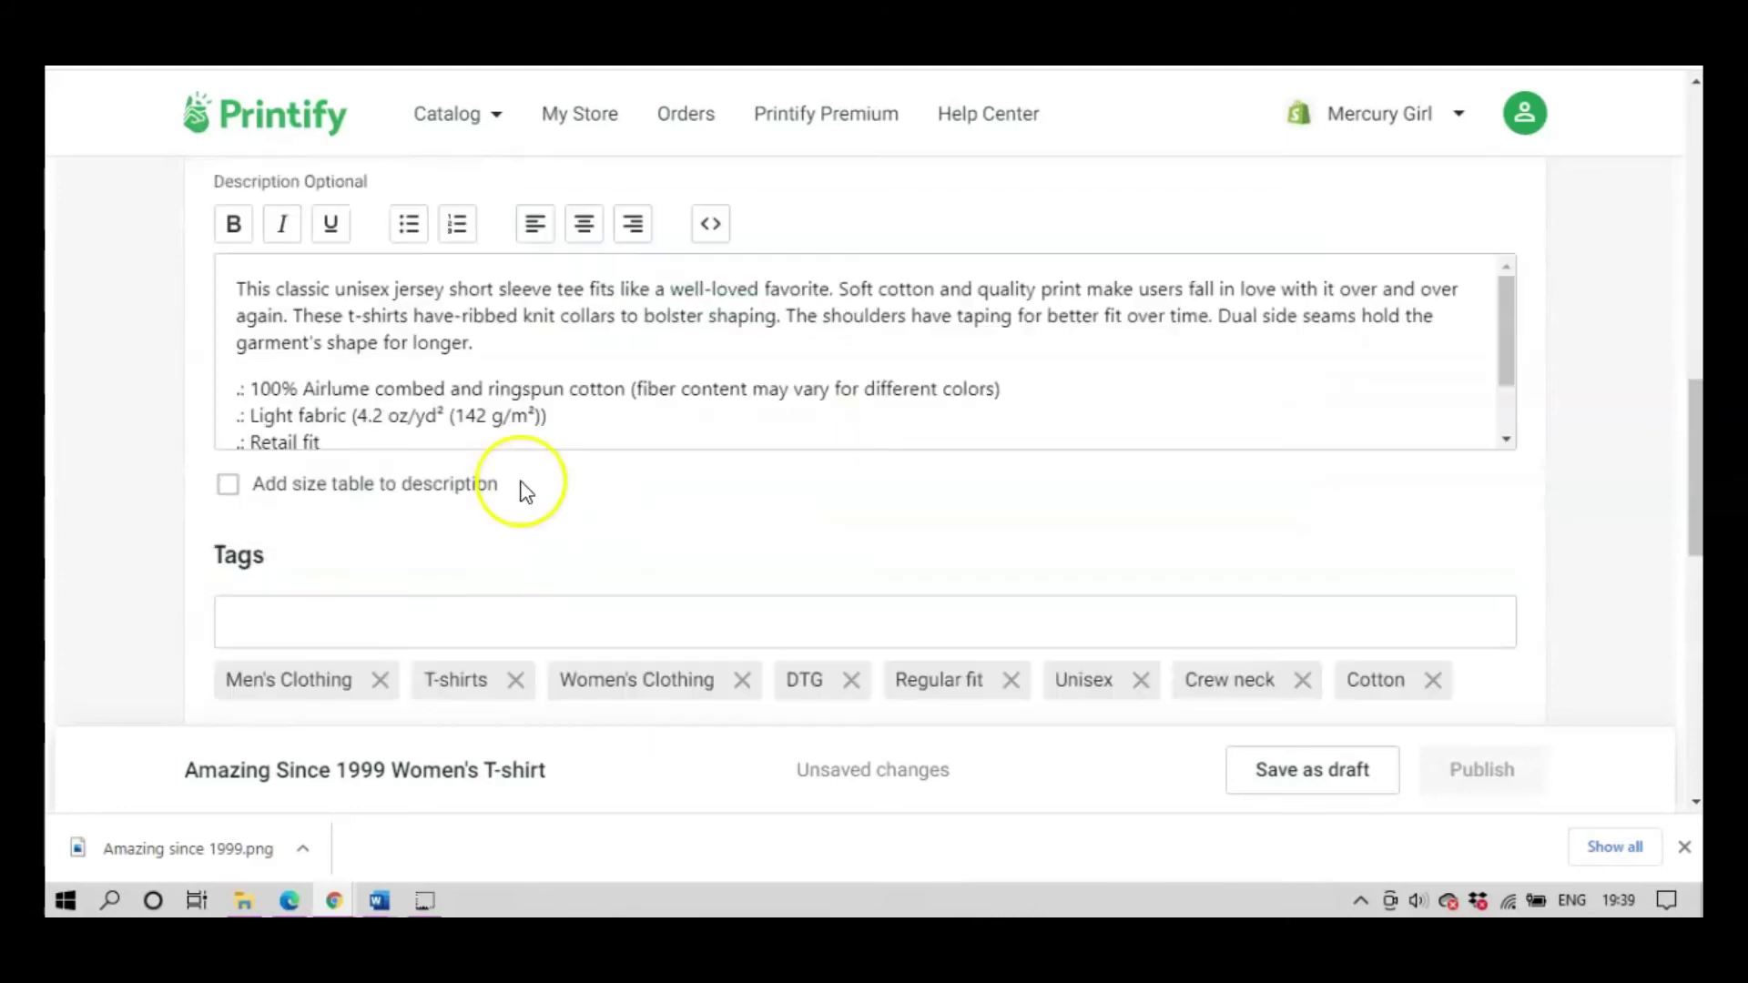
scroll(640, 438, down, 1)
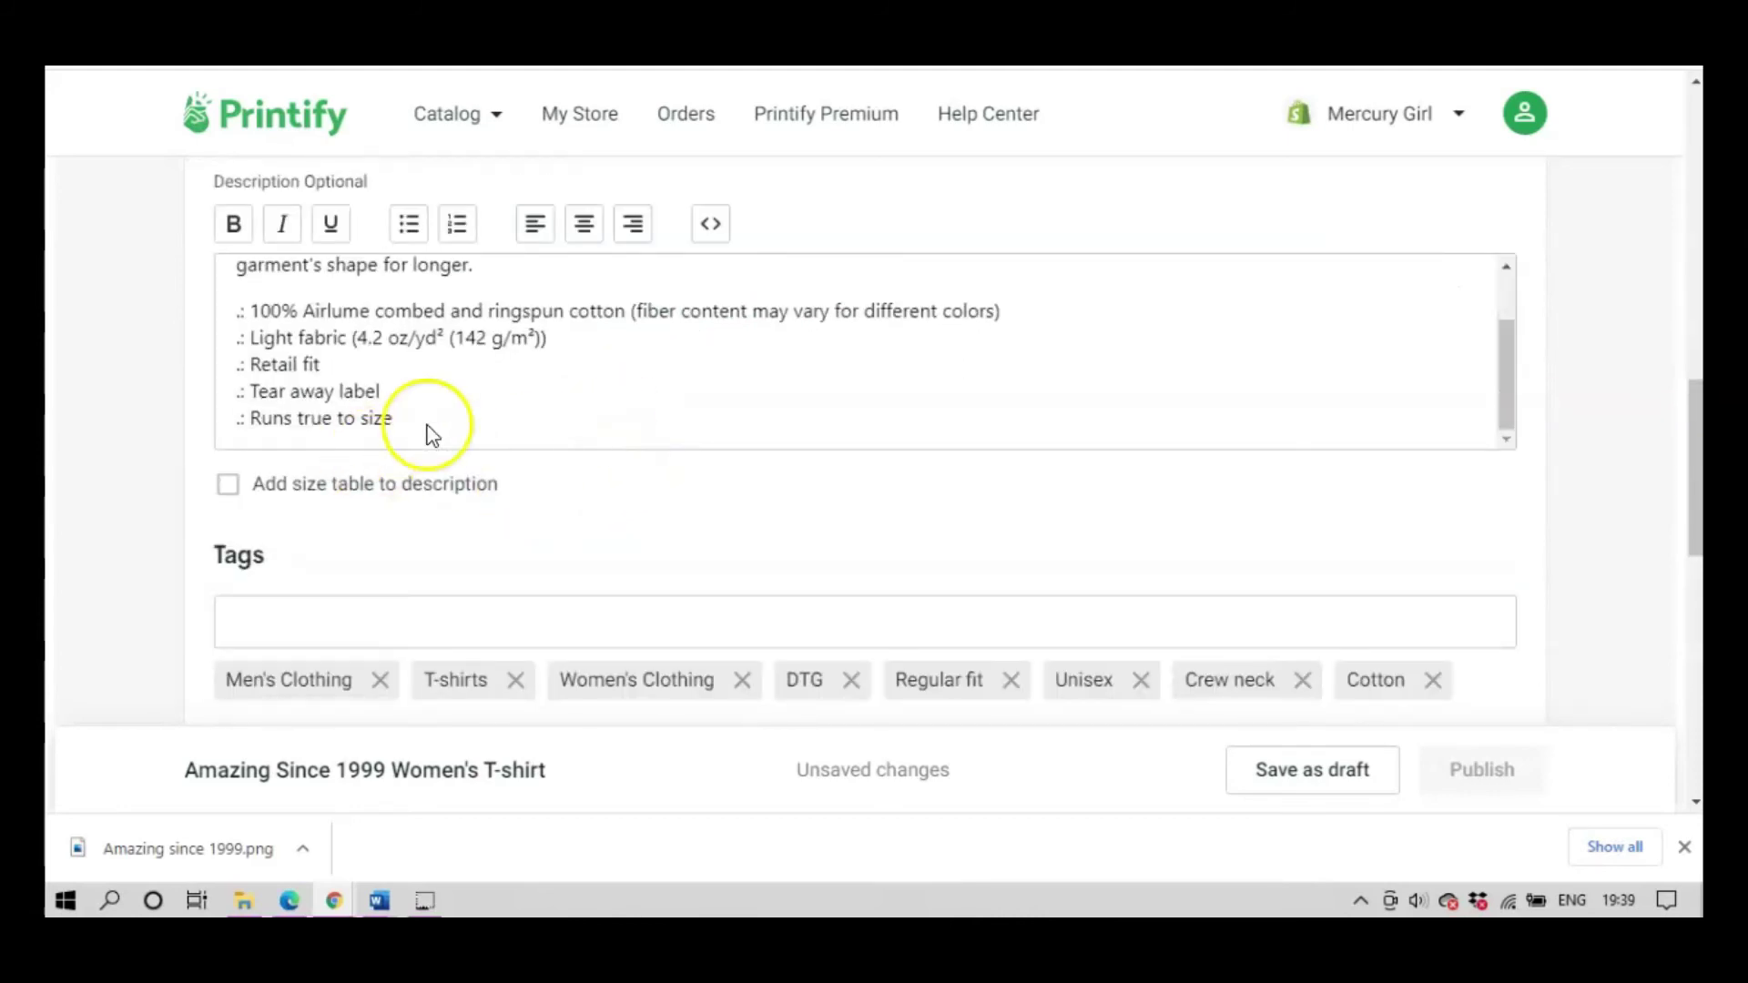
scroll(441, 417, up, 1)
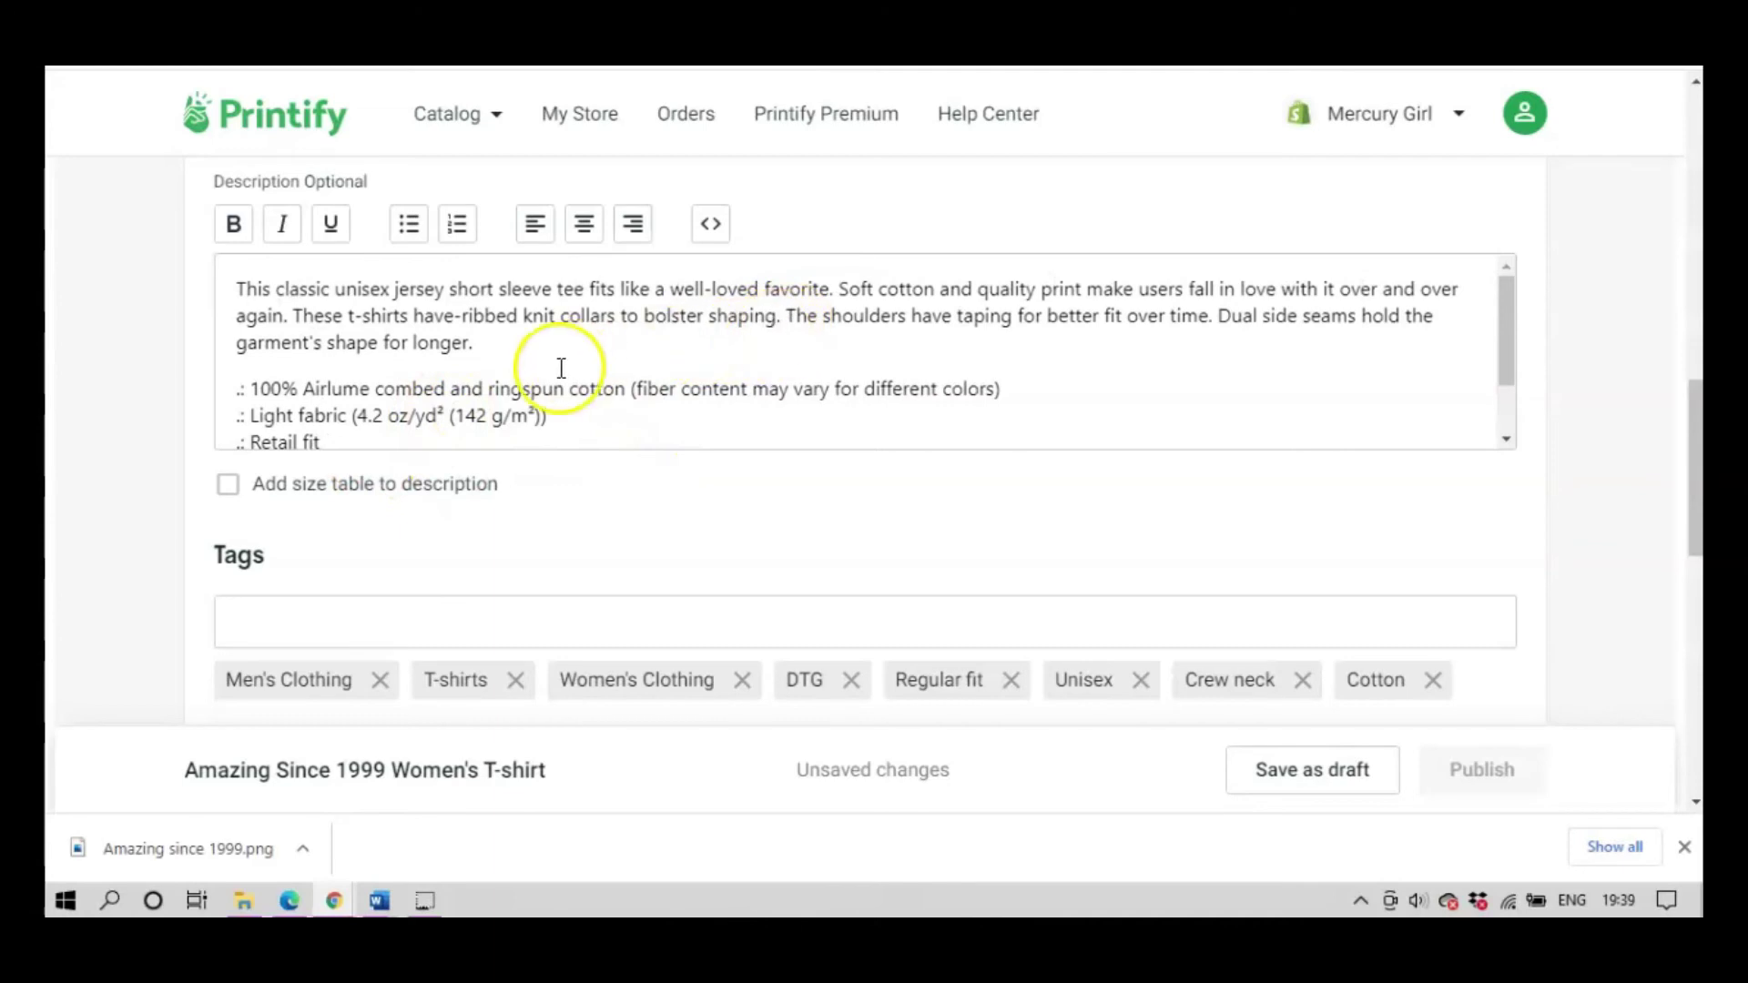
scroll(561, 368, down, 1)
click(355, 361)
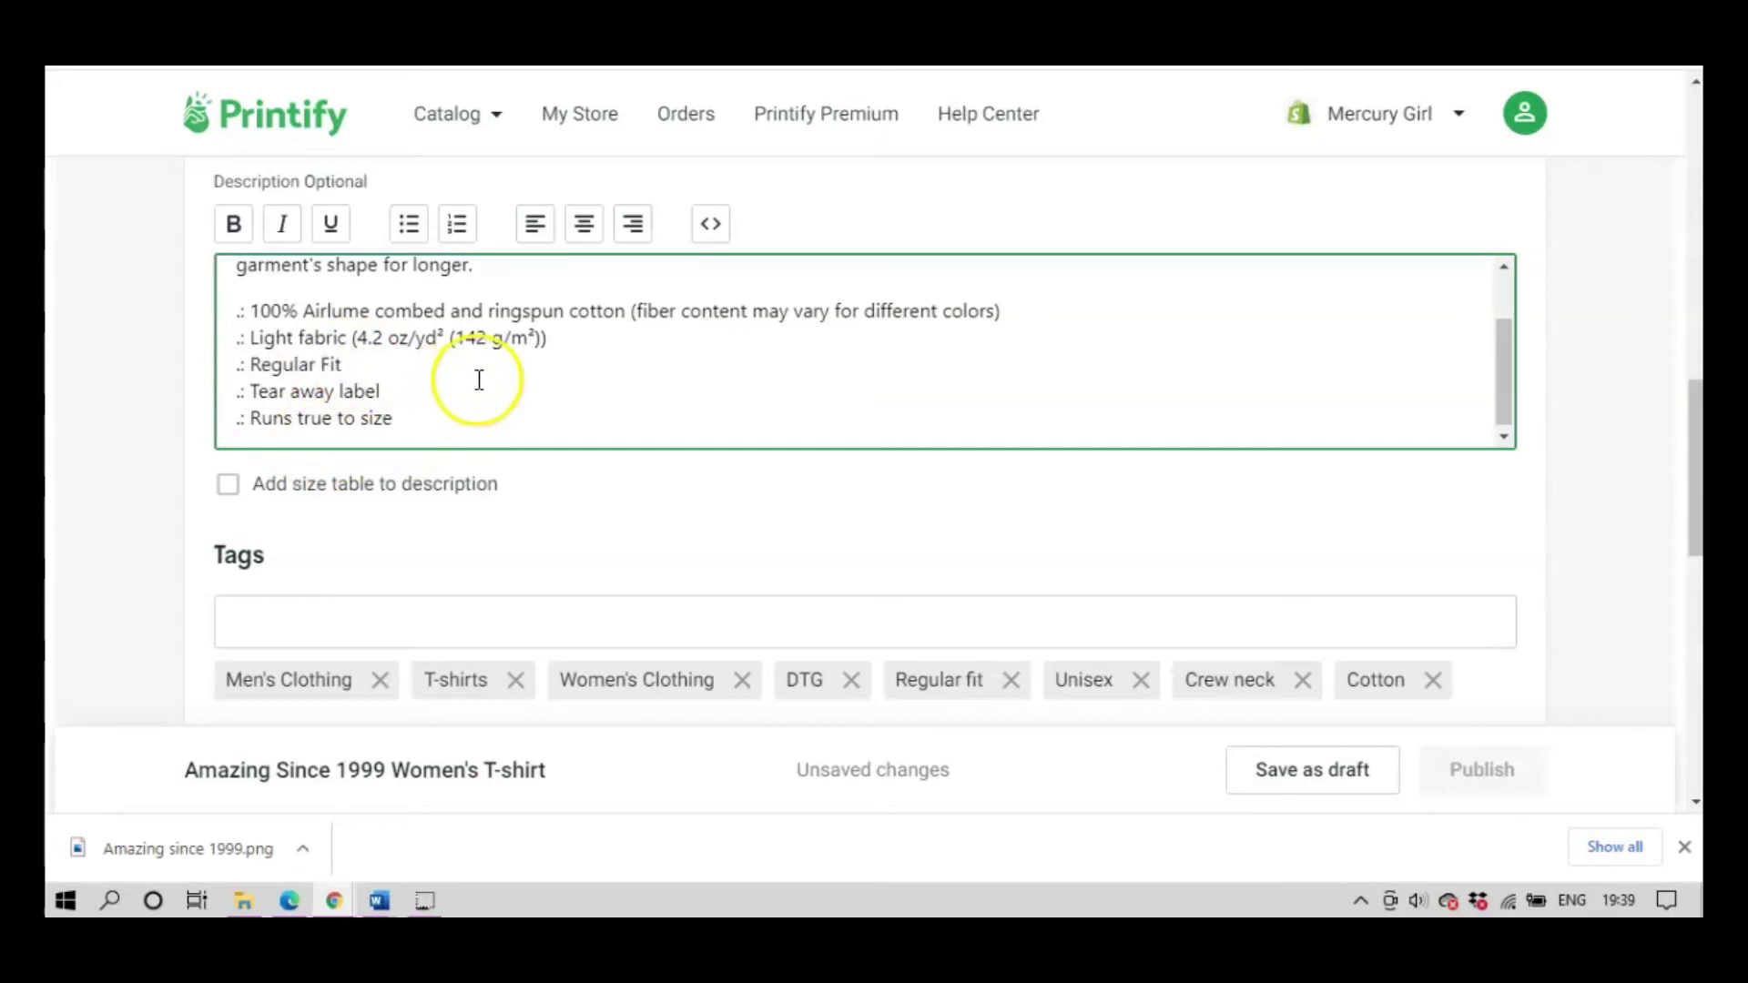
Delete the introductory paragraph about the classic unisex jersey tee from the product description, keeping the feature list.
scroll(478, 375, up, 1)
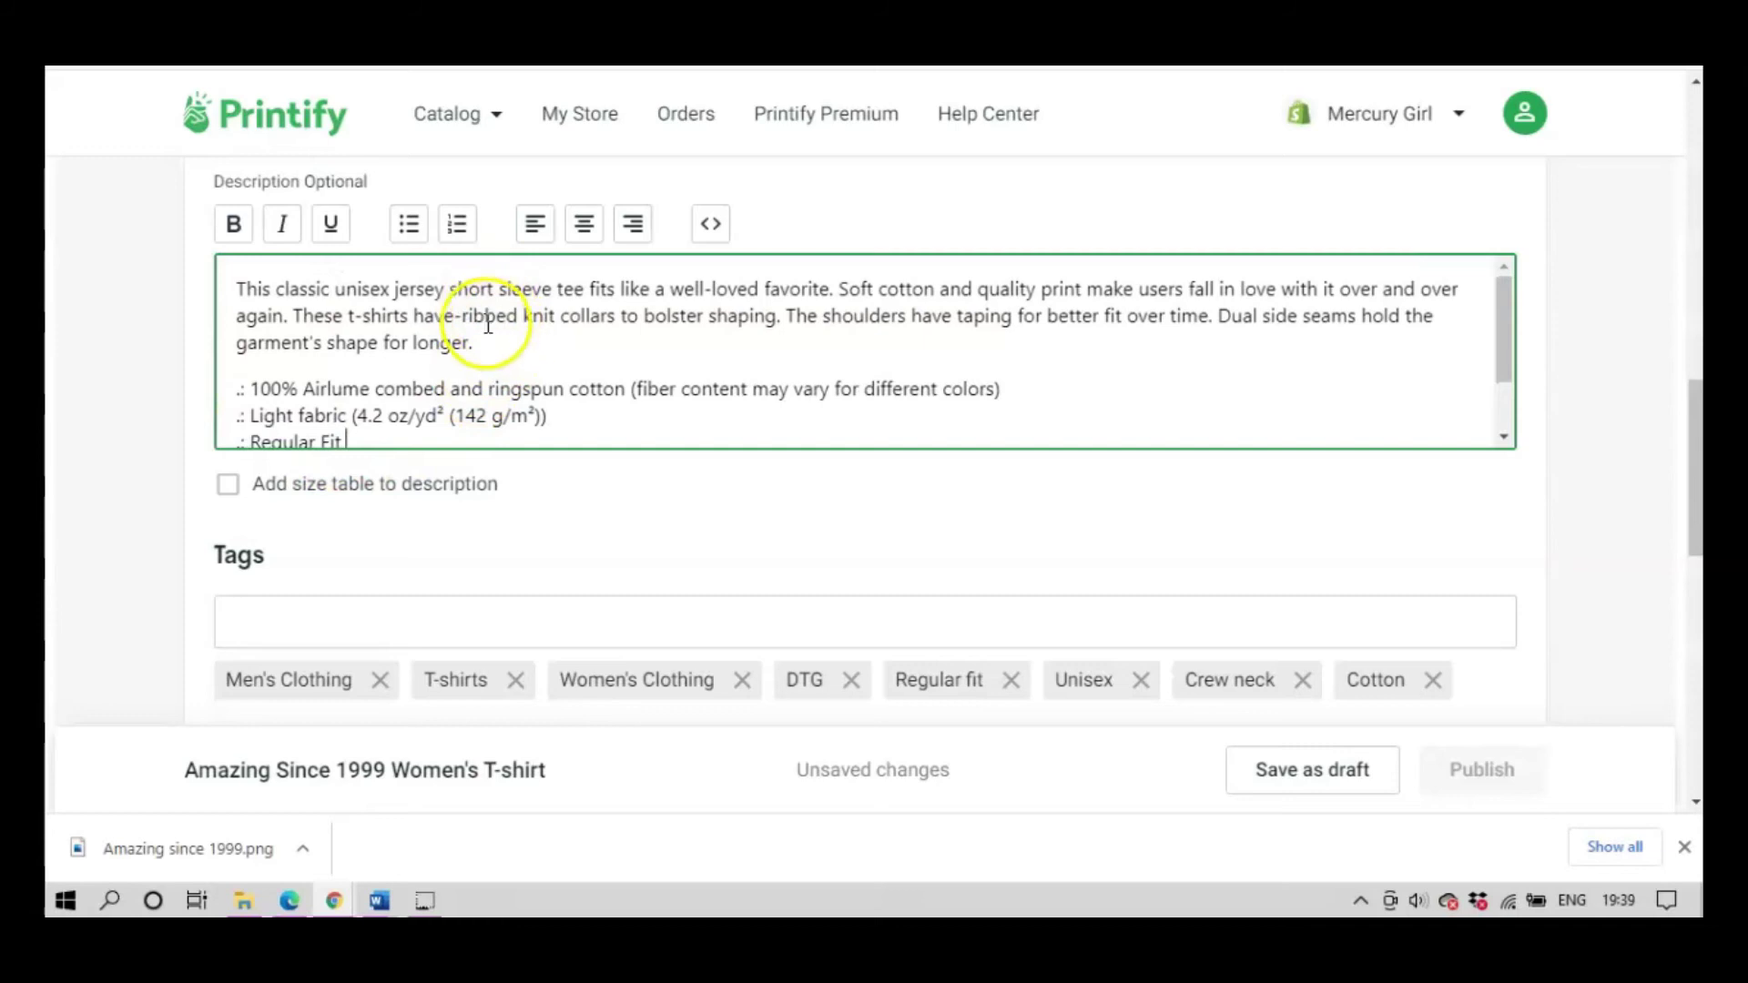
drag(505, 337, 227, 277)
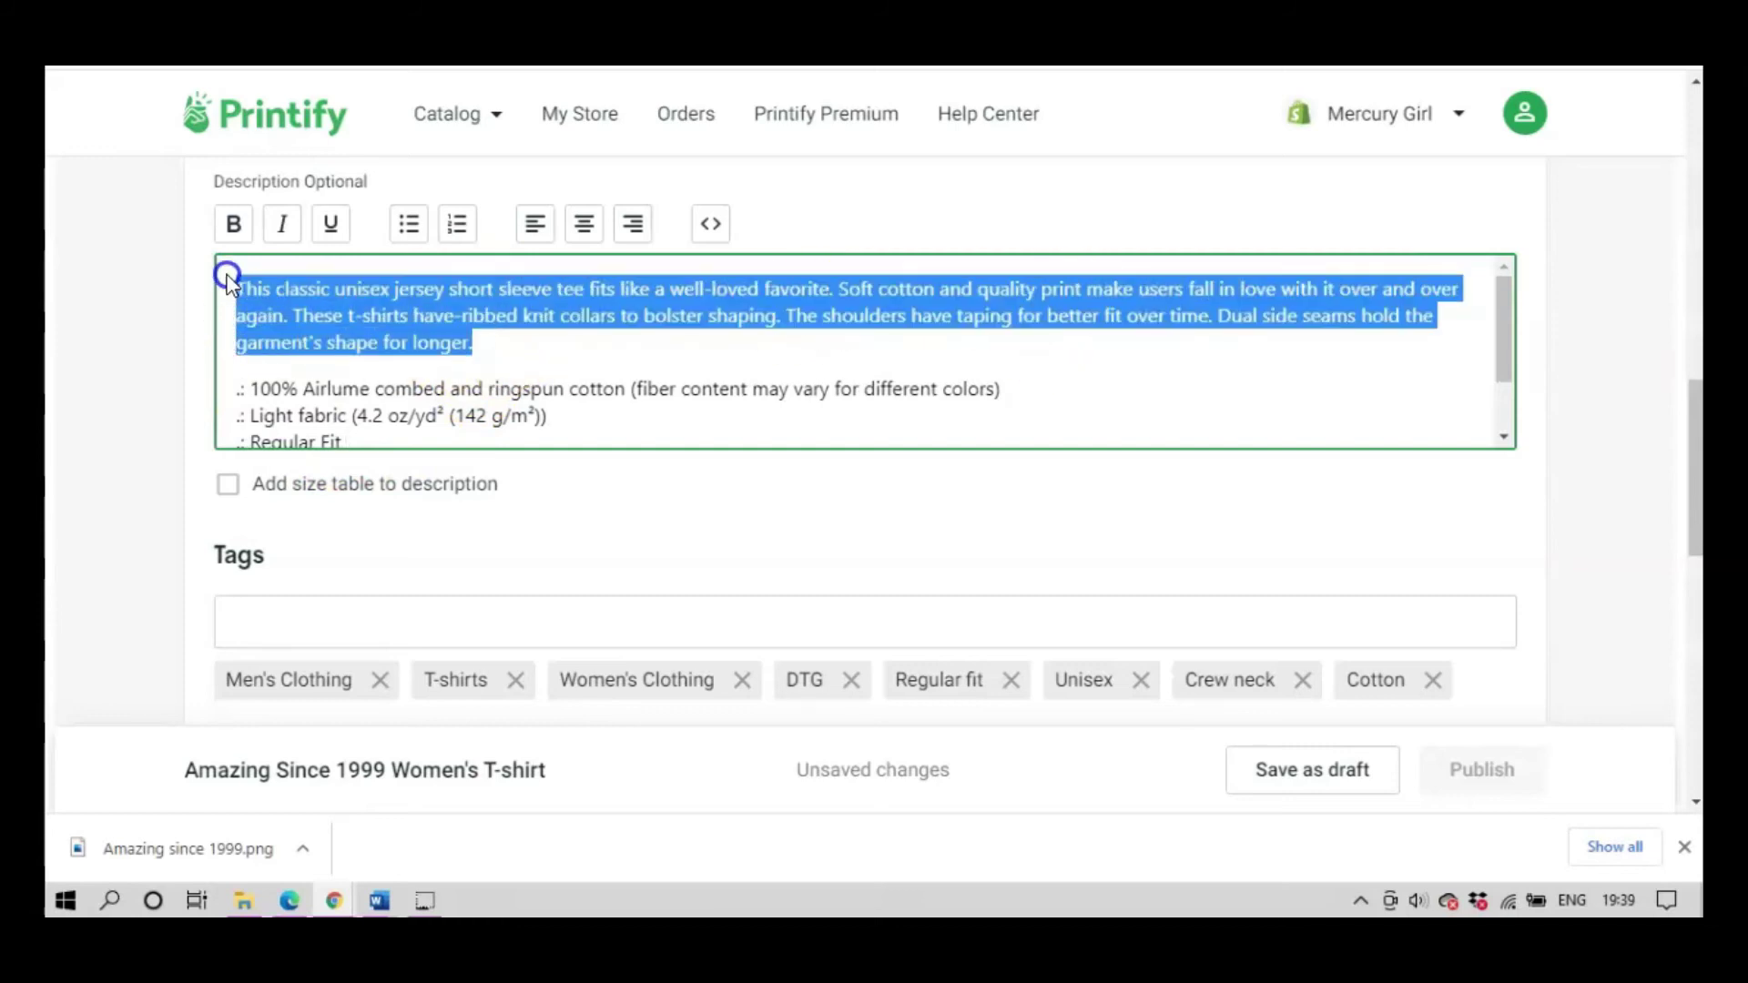
key(BackSpace)
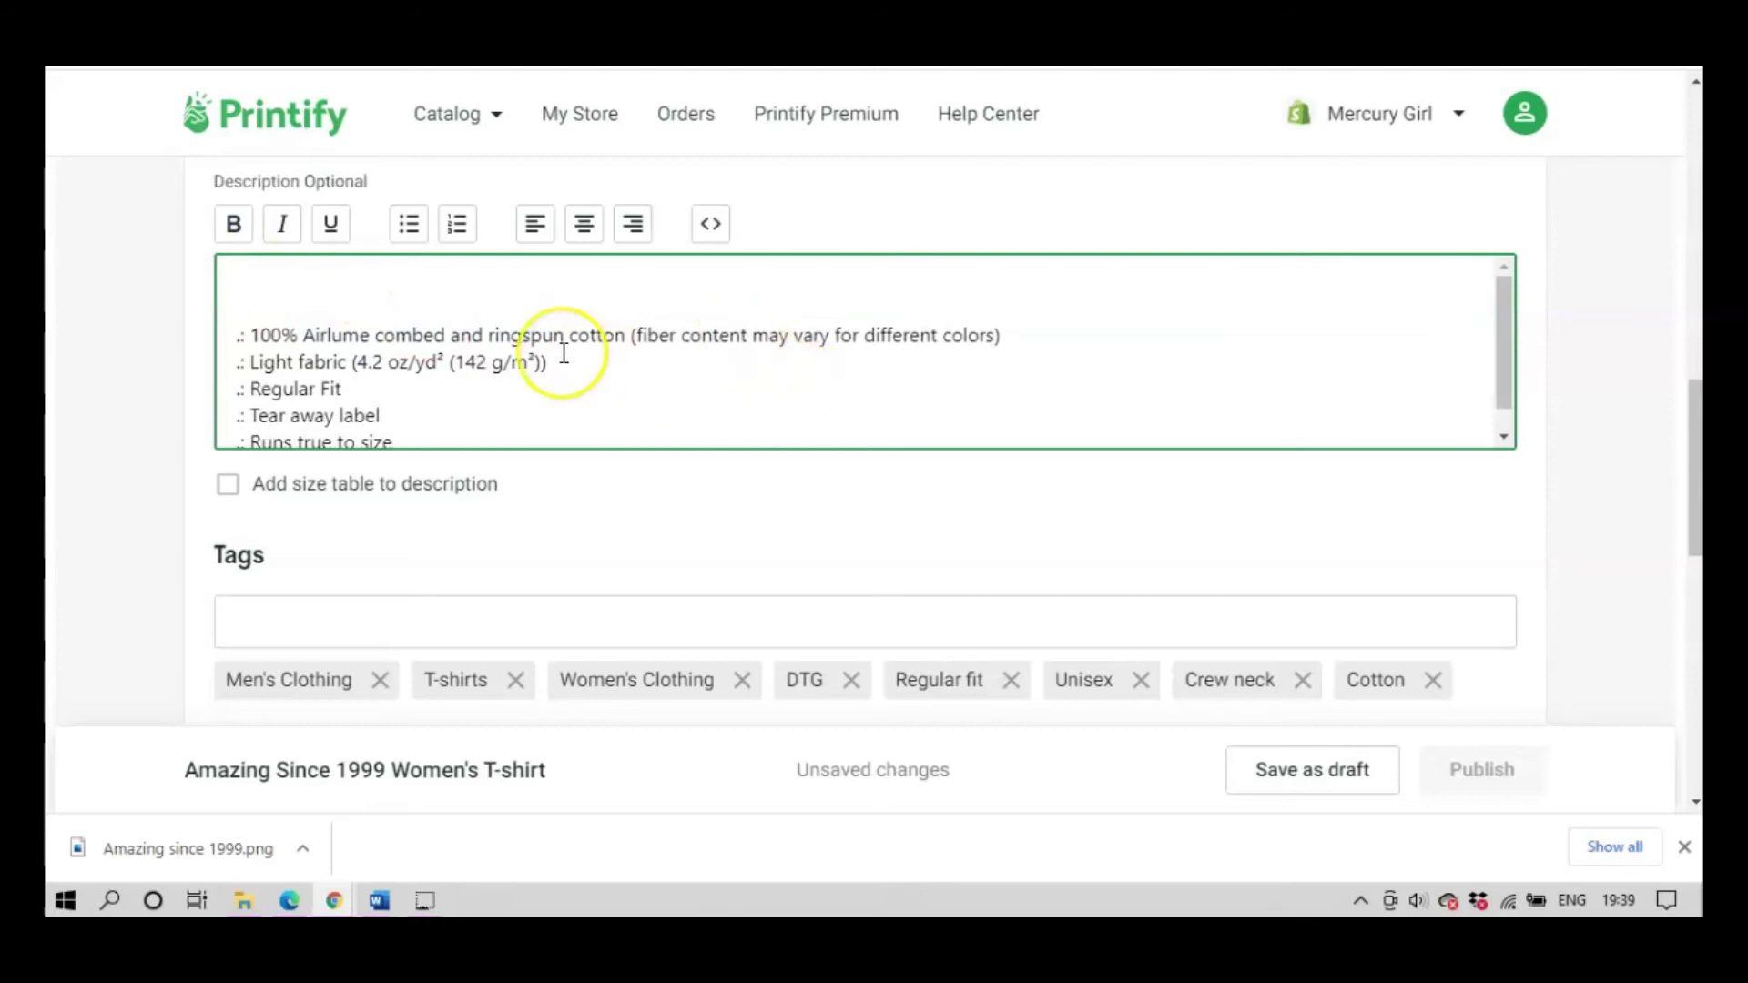
Try adding the size table to the product description, look through the result, and remove the table again.
click(227, 483)
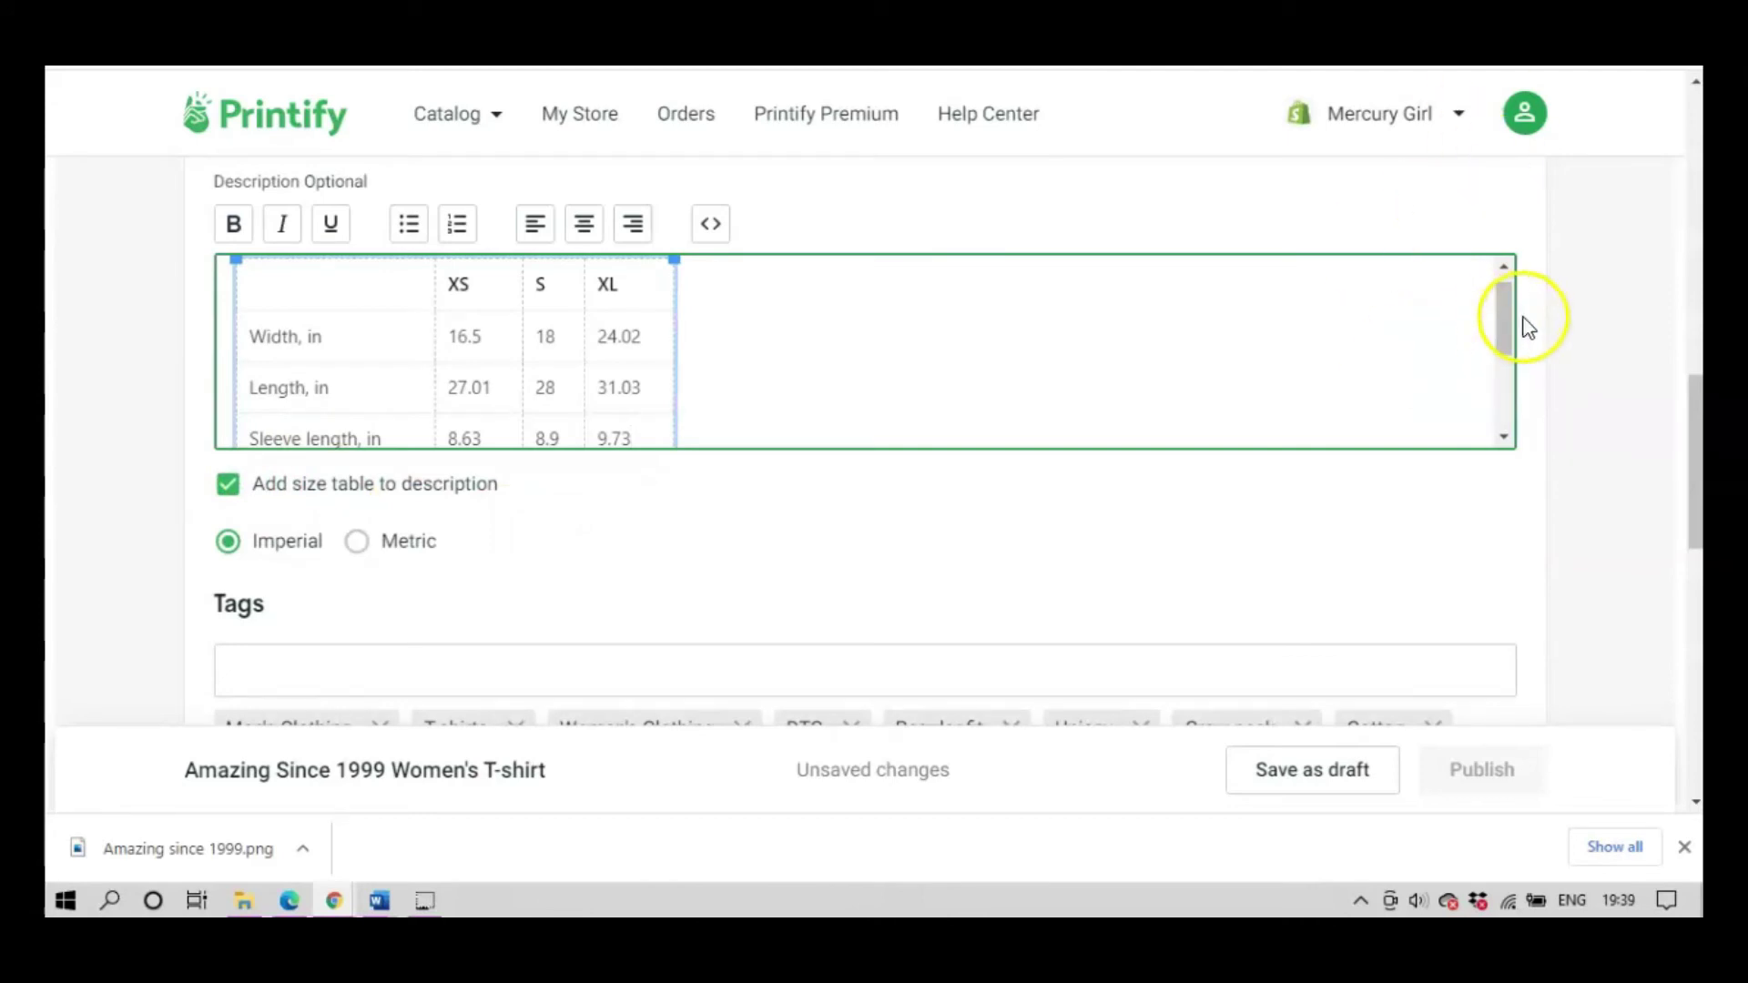
drag(1507, 312, 1526, 417)
click(1486, 230)
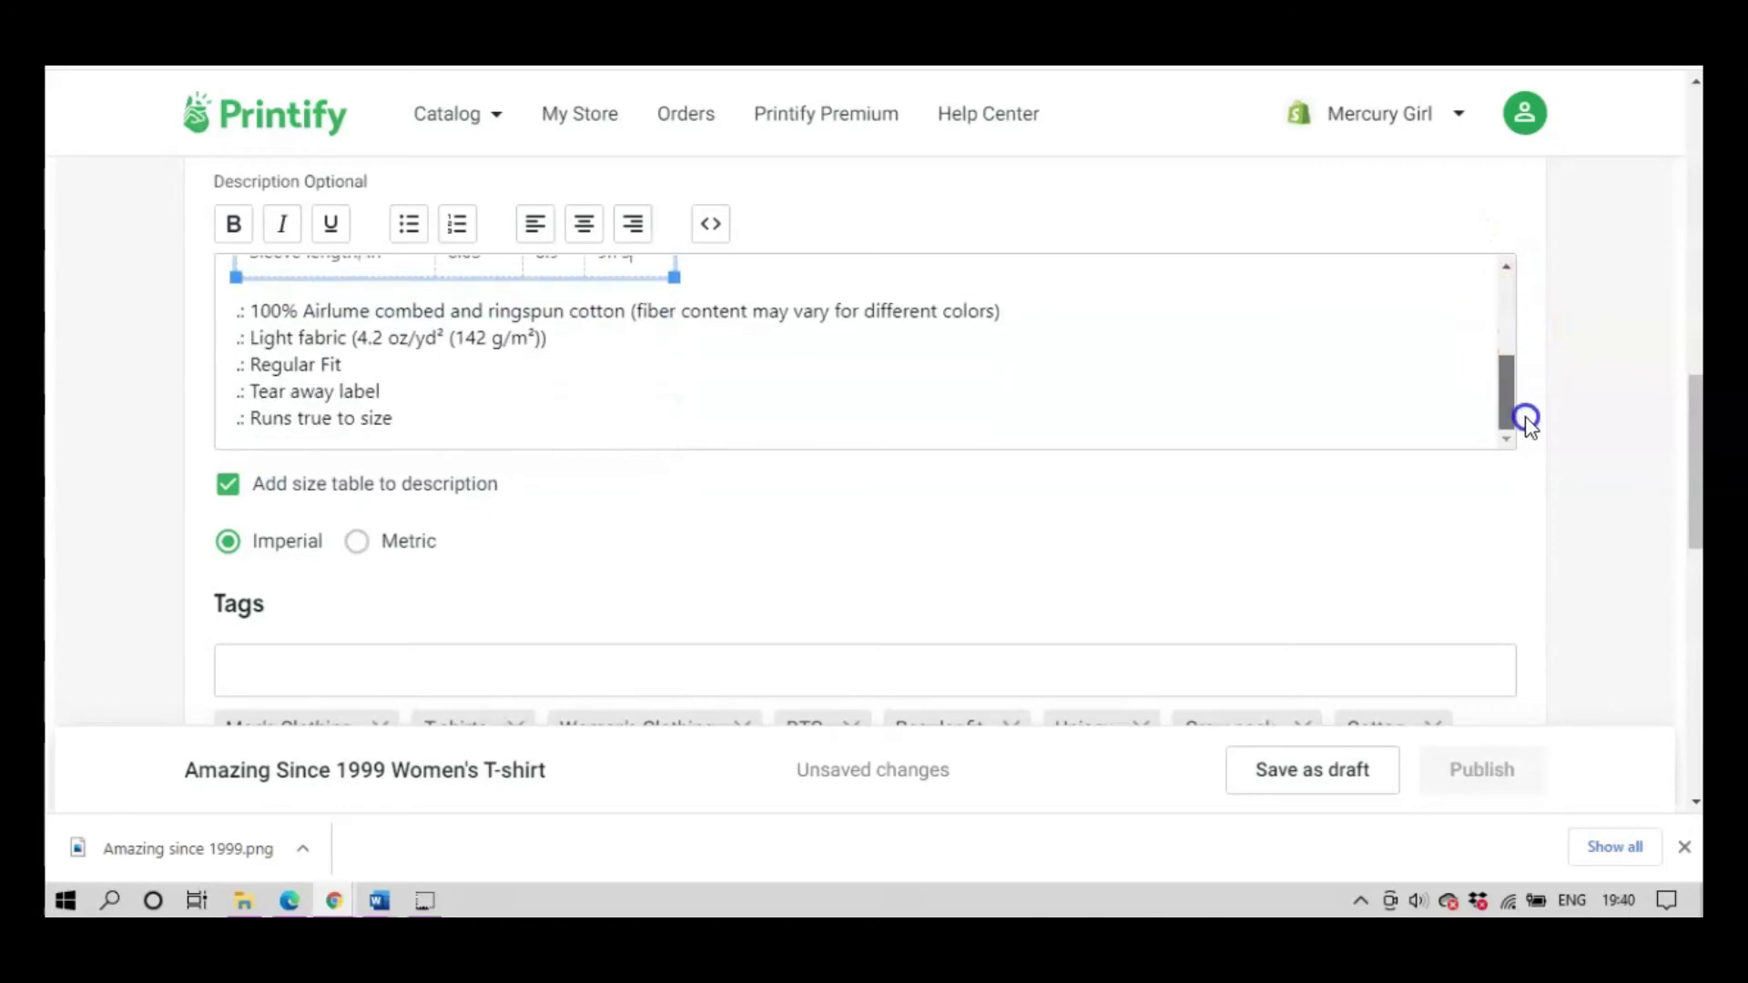
click(228, 484)
scroll(614, 336, up, 5)
scroll(618, 337, down, 5)
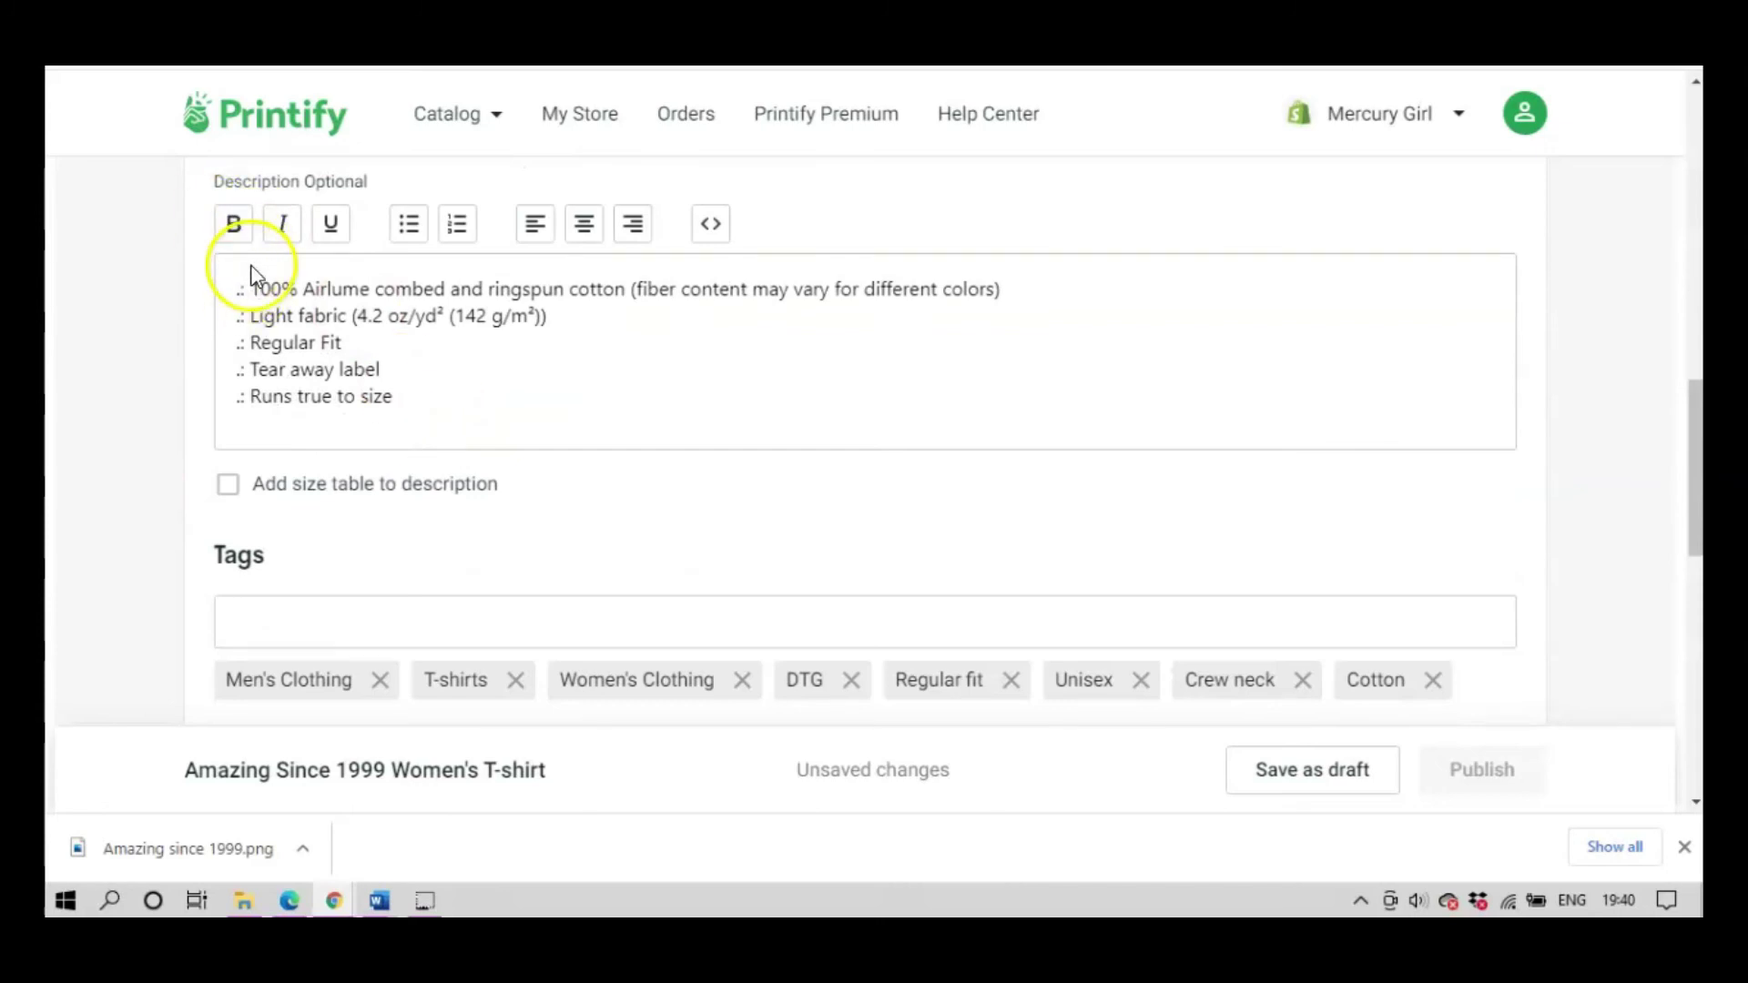
Add the line "For the Amazing 1999 Baby in your life!" below the feature list in the description.
click(255, 269)
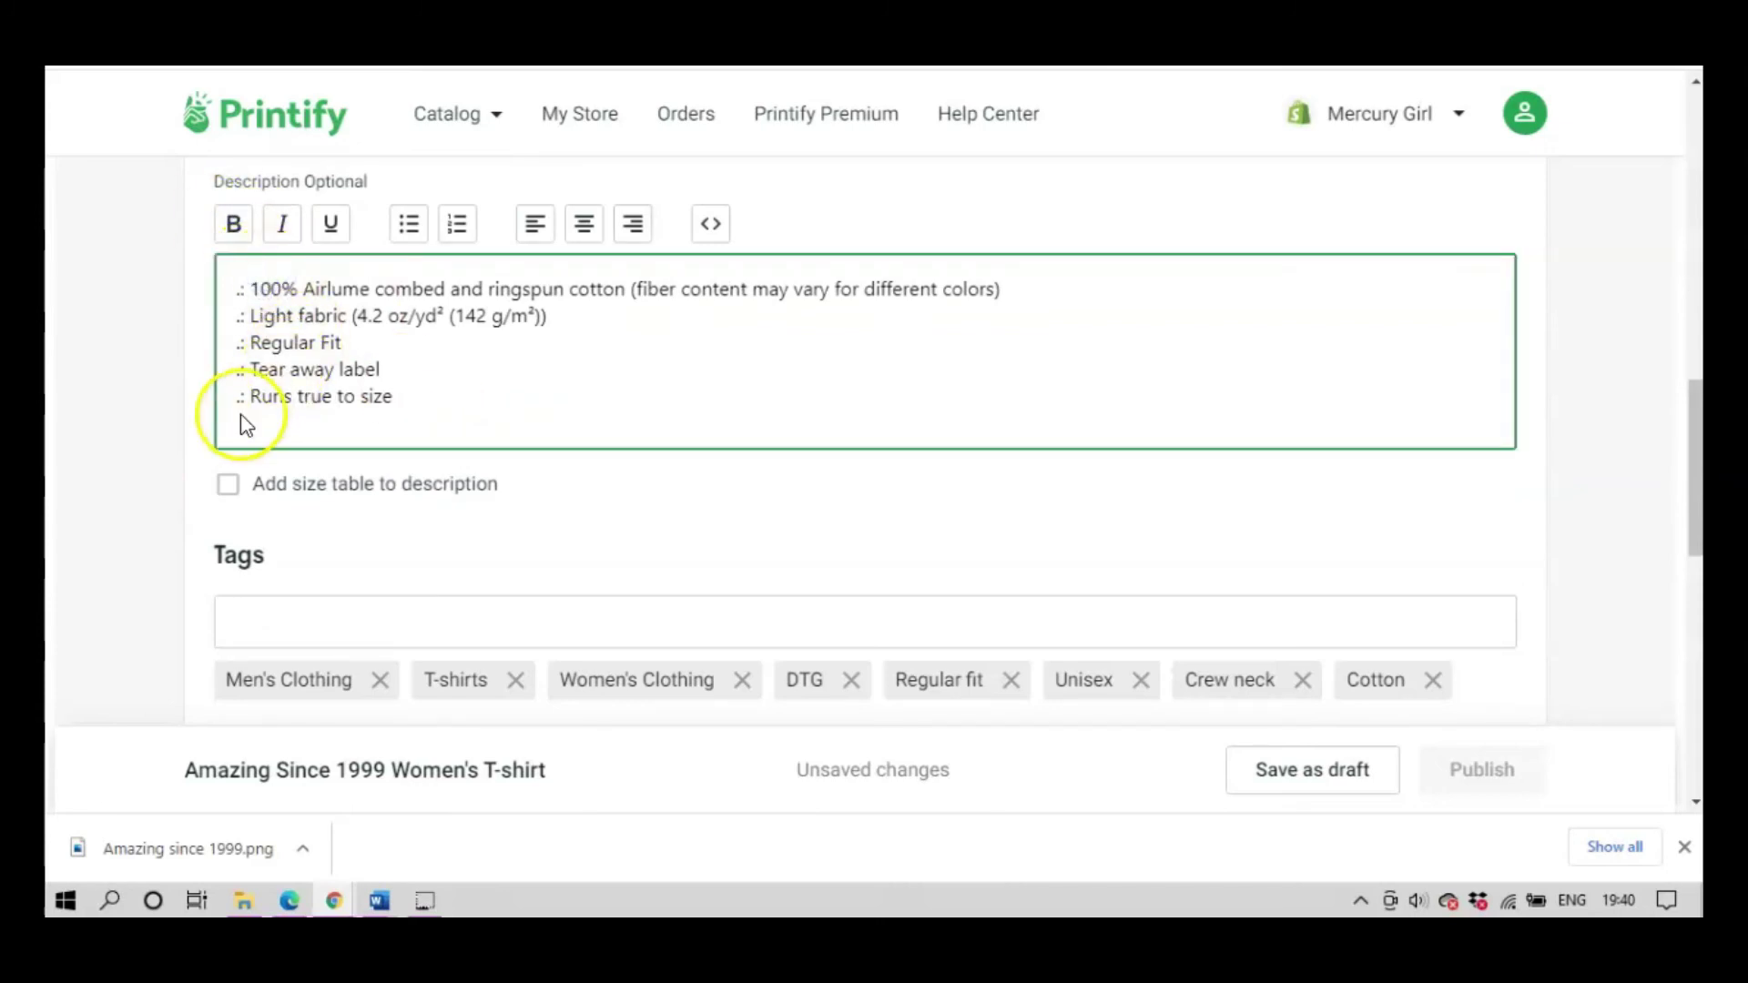
click(424, 400)
key(Return)
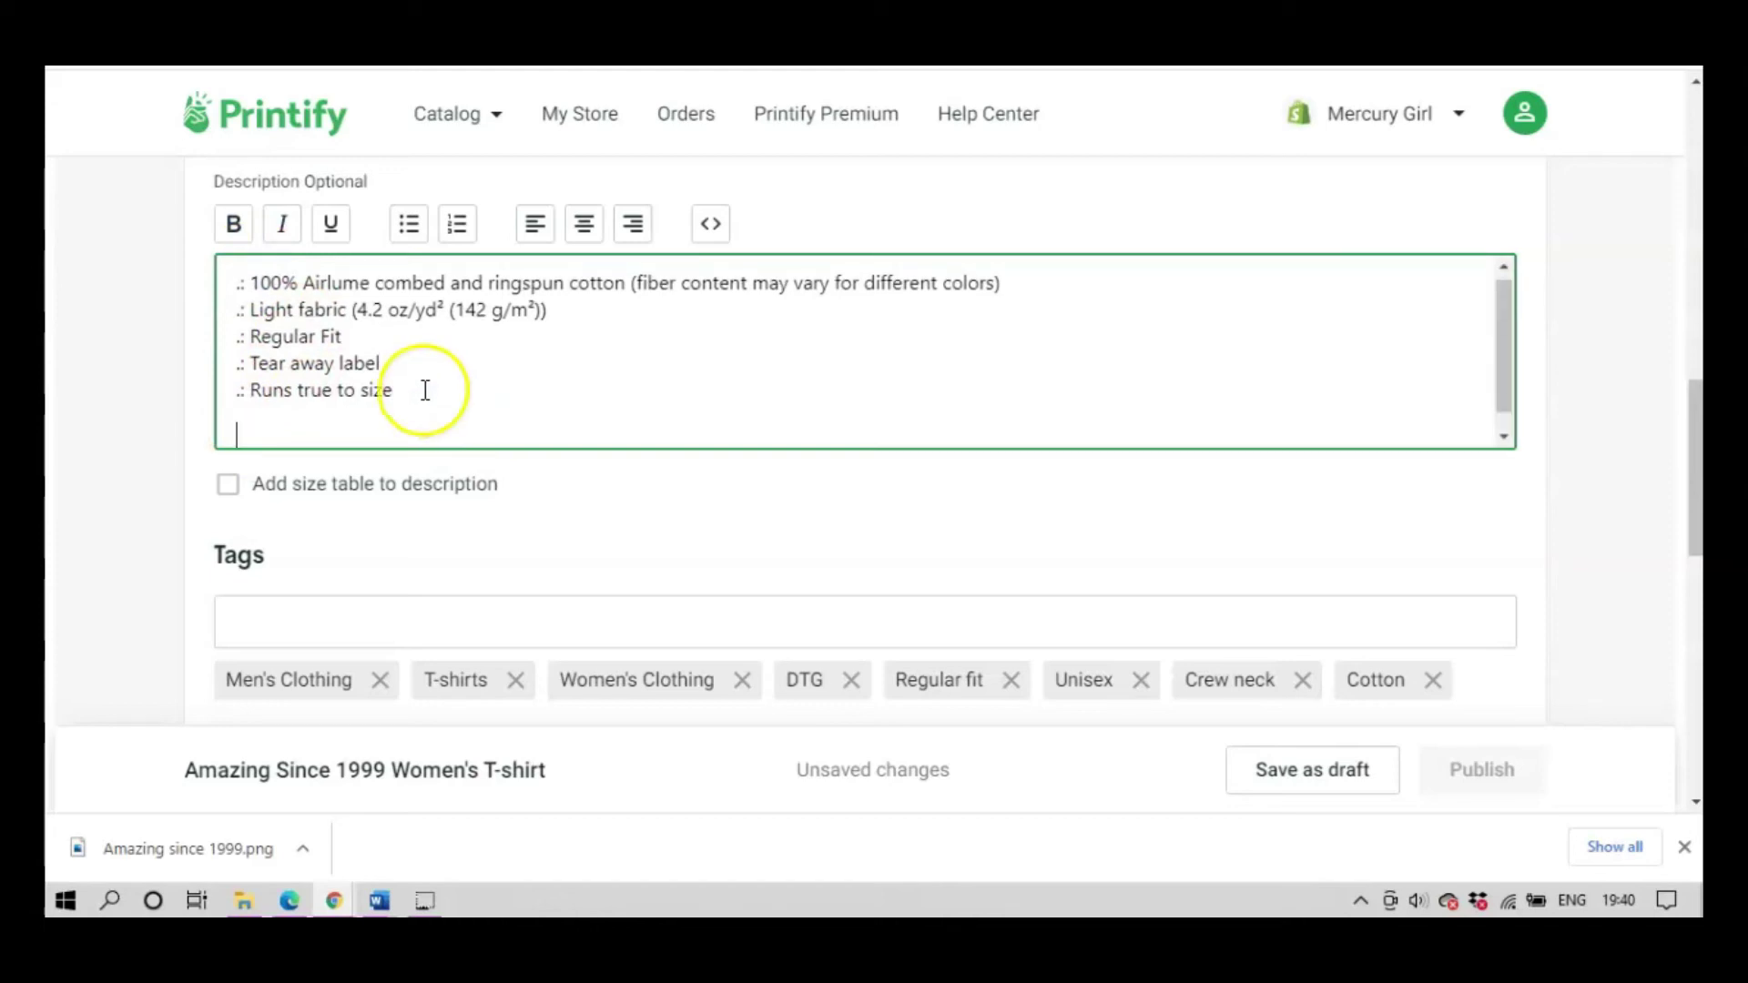
scroll(769, 259, up, 2)
scroll(768, 261, down, 3)
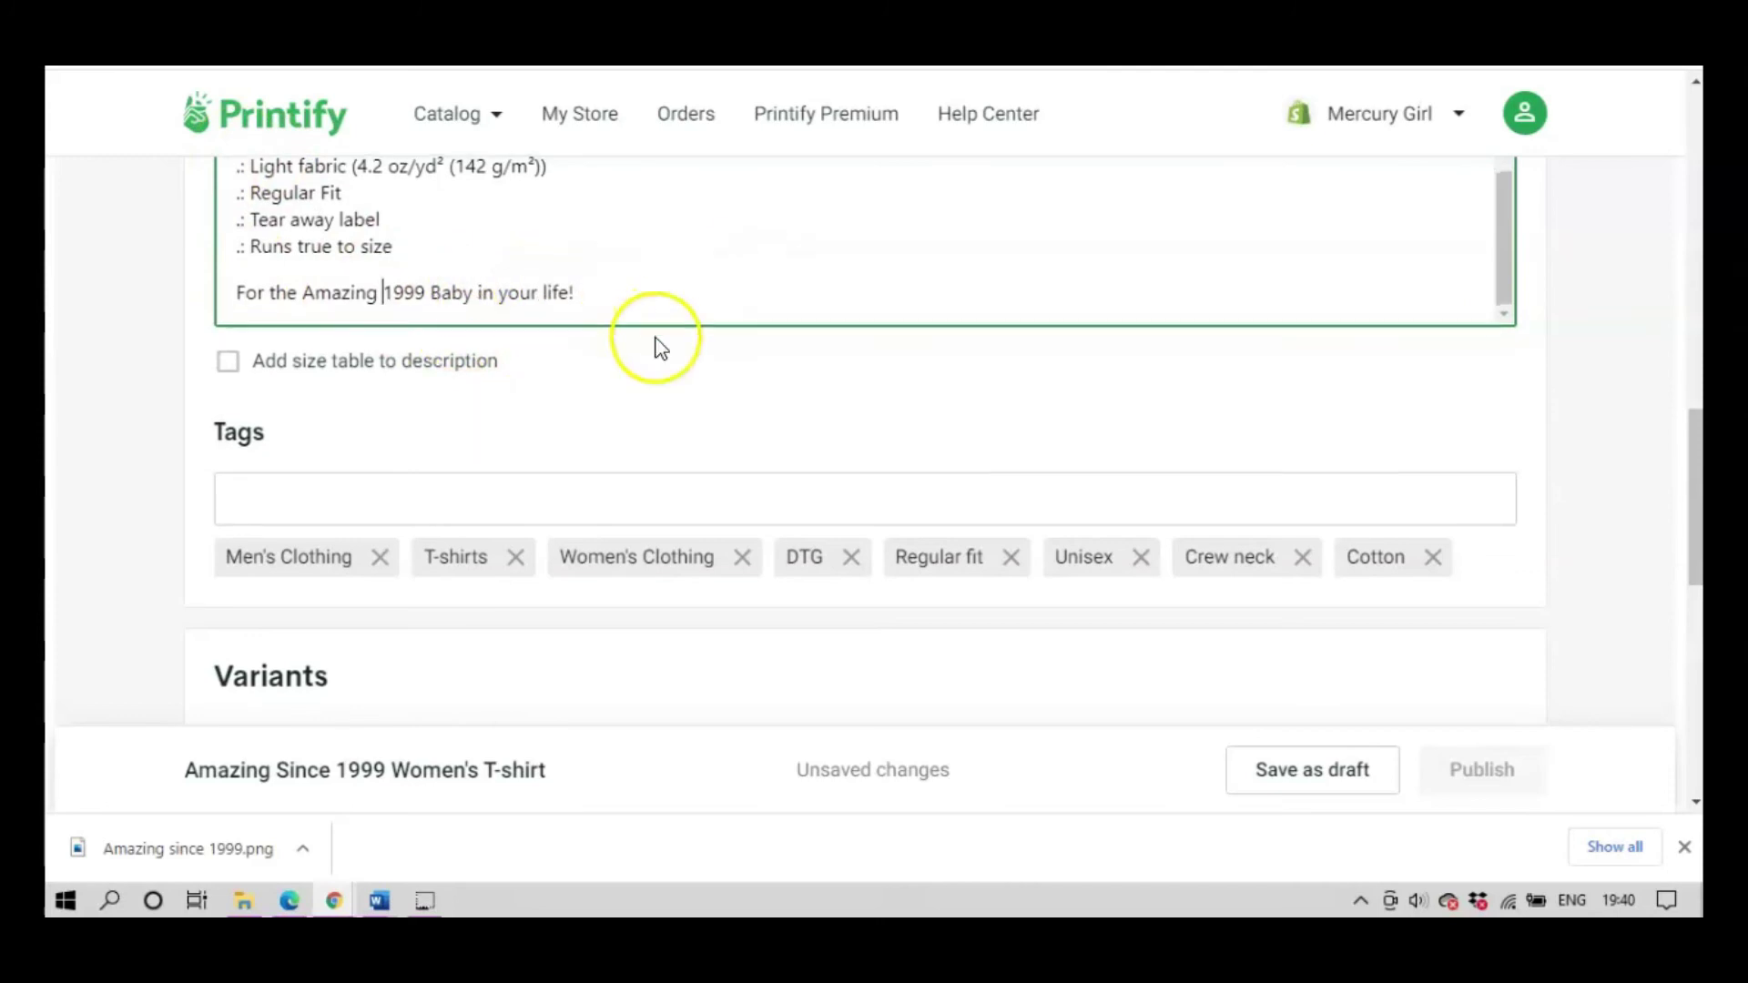
Add the tags "new" and "tee" to the product.
scroll(377, 430, down, 3)
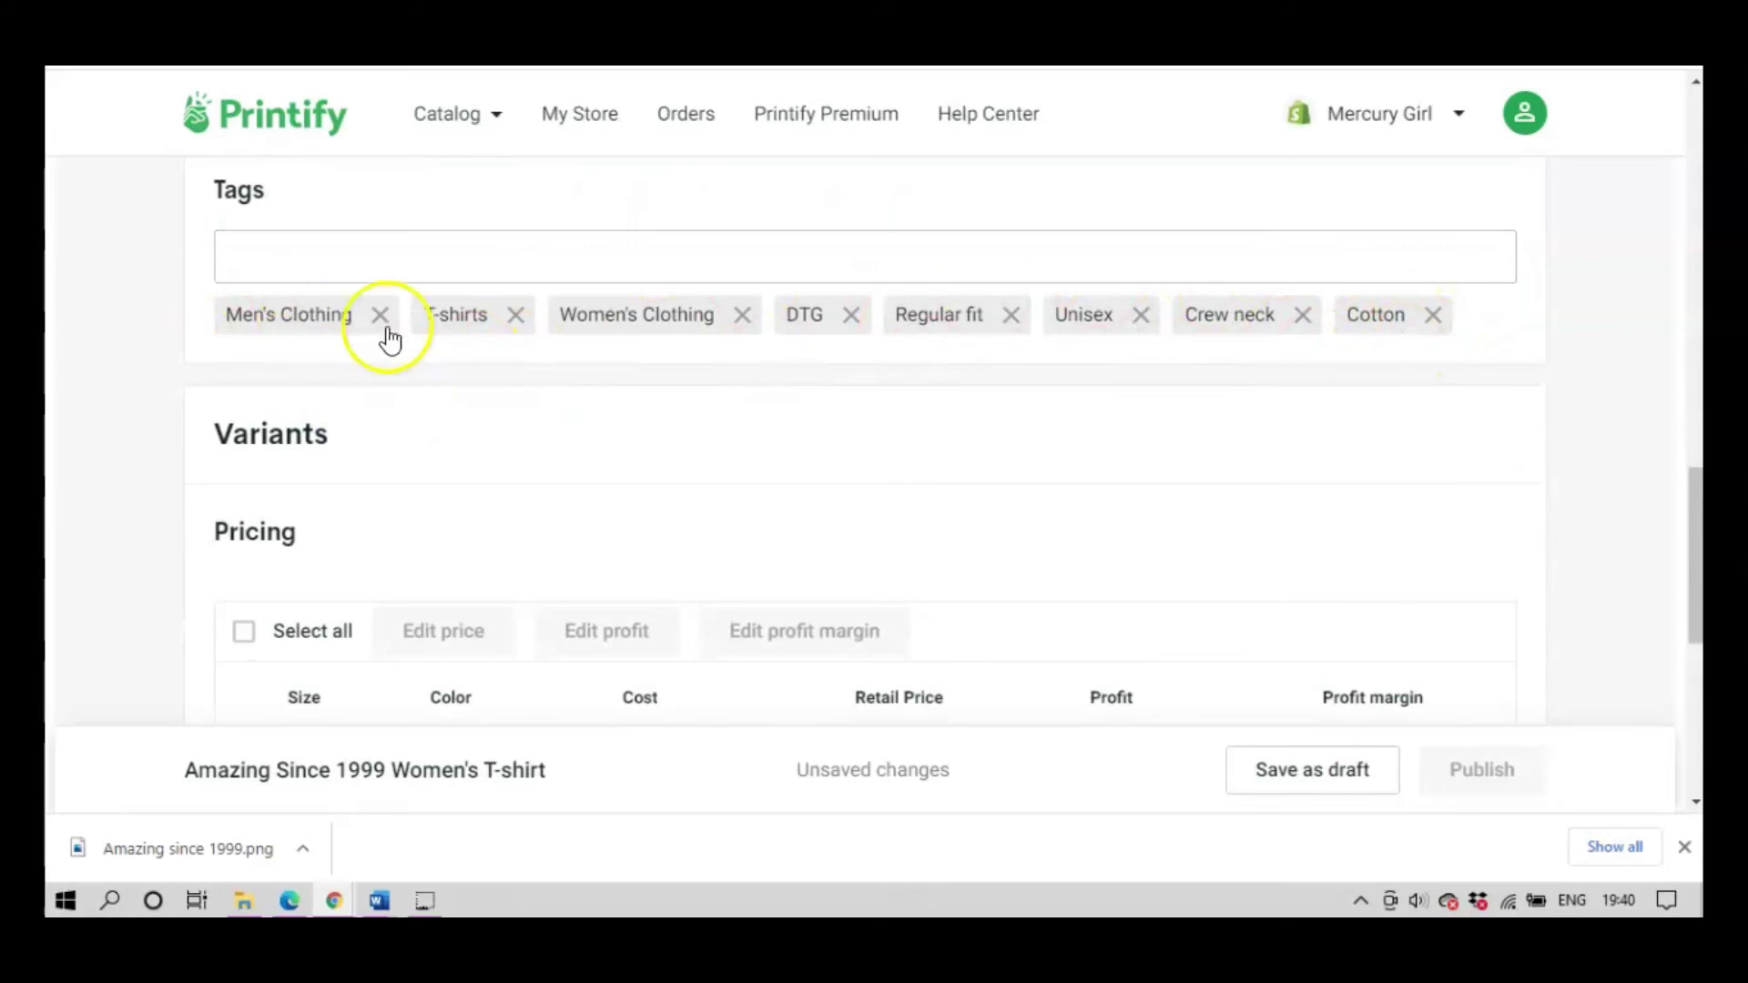
click(324, 248)
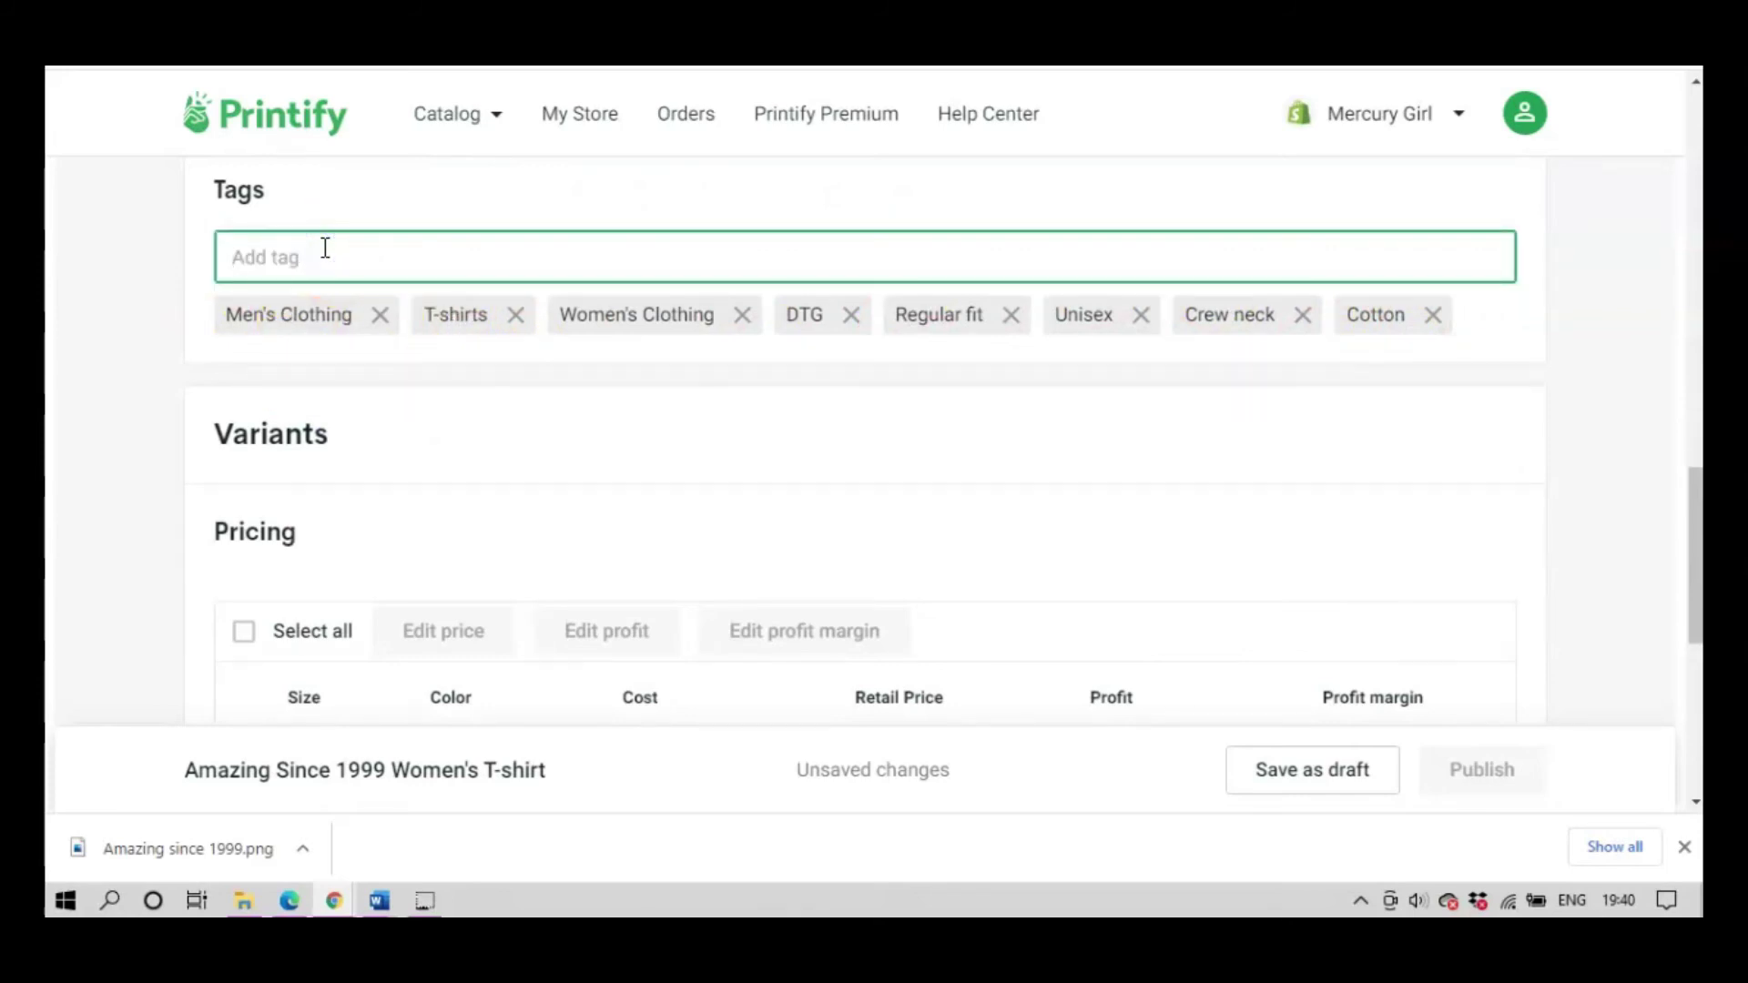
text(new)
key(Return)
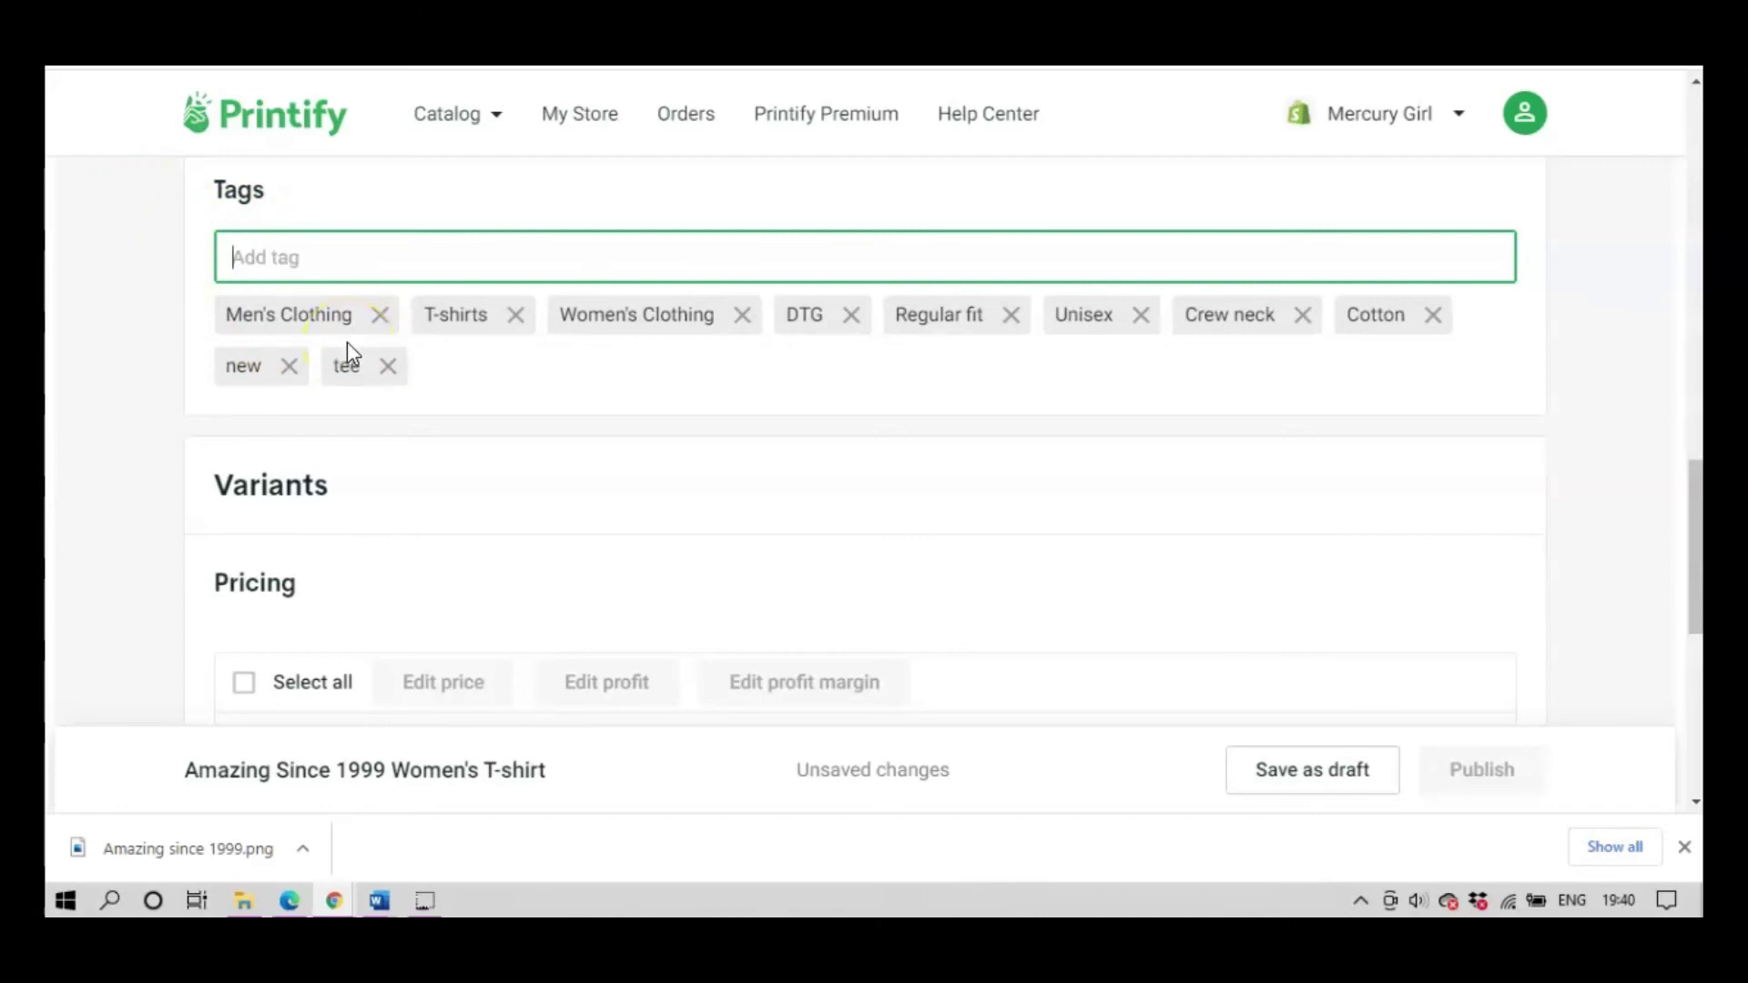
Look over the variant pricing, tags, title and description of the listing.
scroll(632, 312, down, 5)
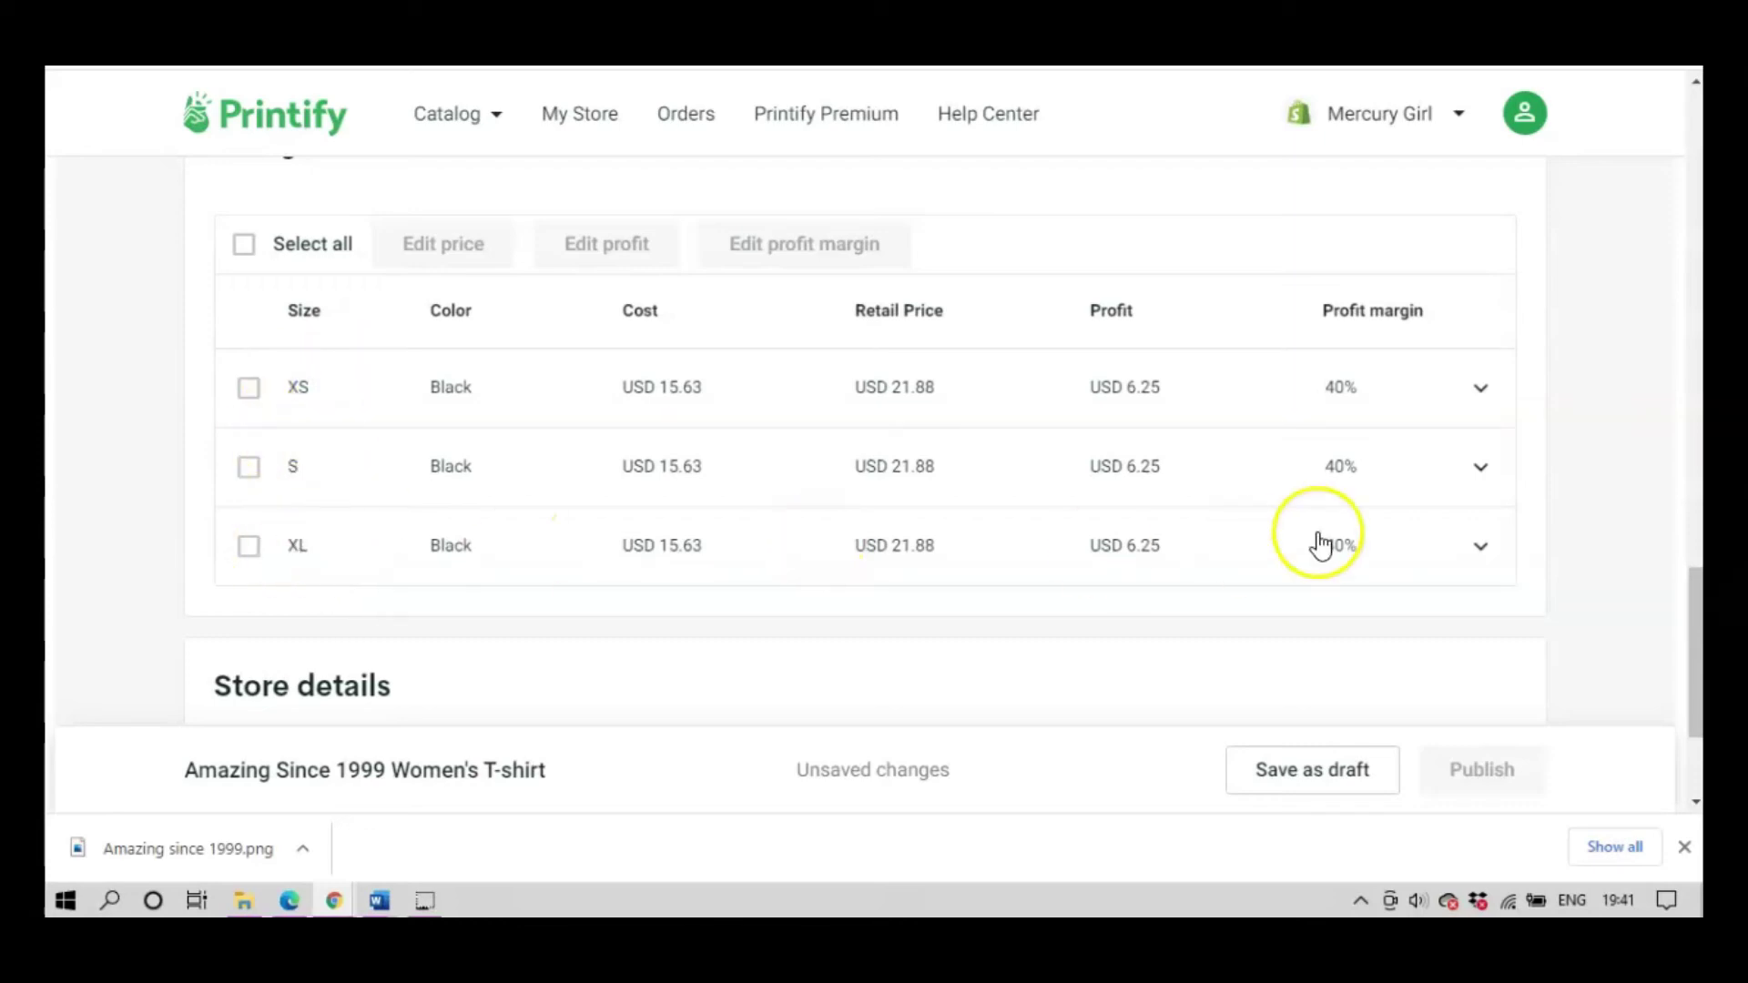
scroll(612, 566, down, 3)
scroll(613, 555, up, 9)
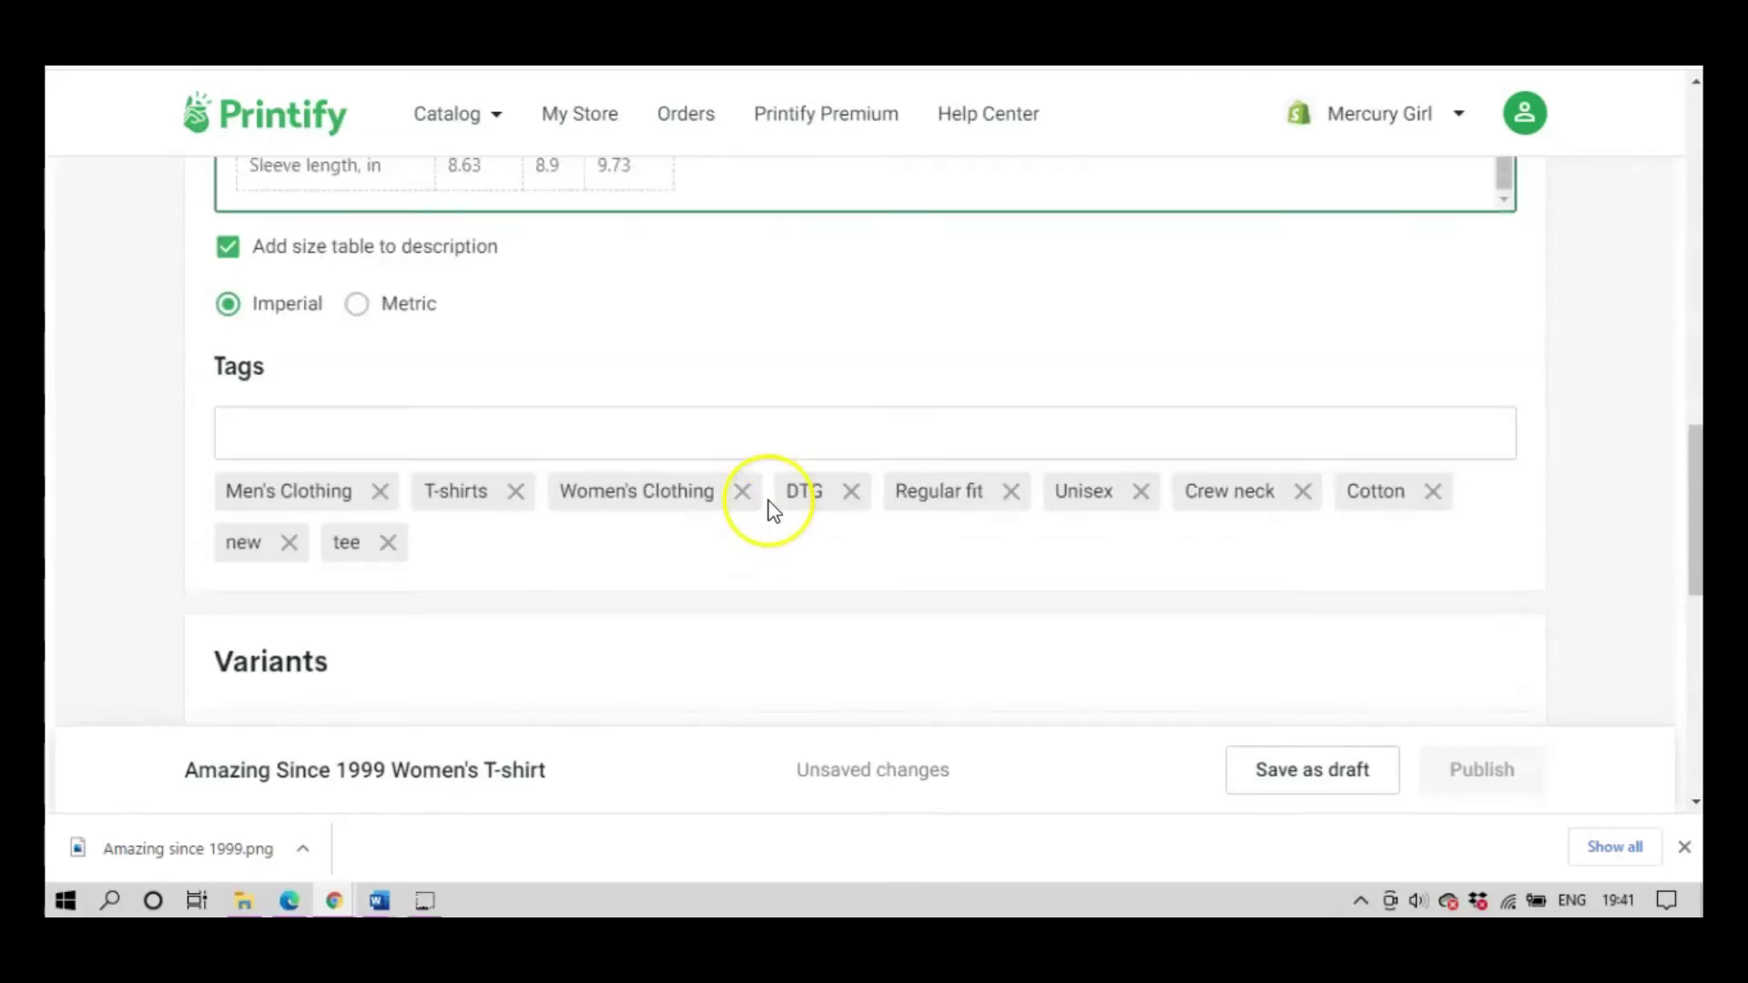
scroll(767, 510, up, 6)
scroll(752, 432, up, 1)
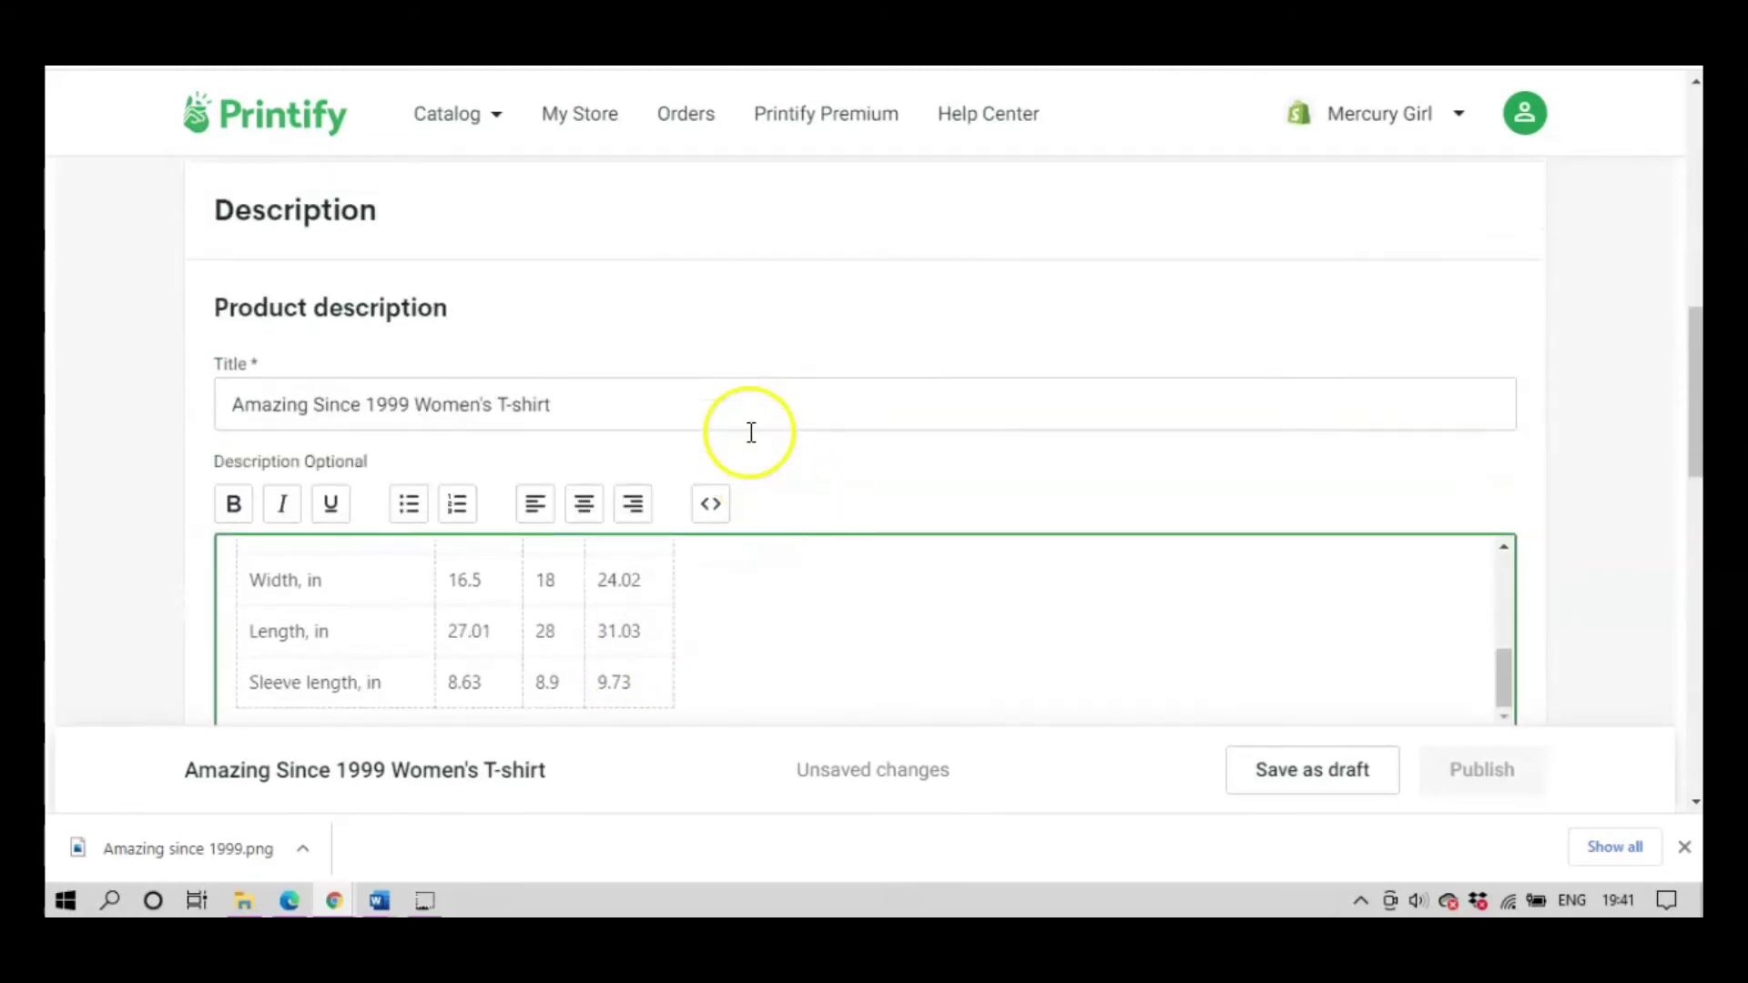
scroll(871, 472, up, 10)
scroll(876, 474, down, 15)
scroll(877, 473, up, 4)
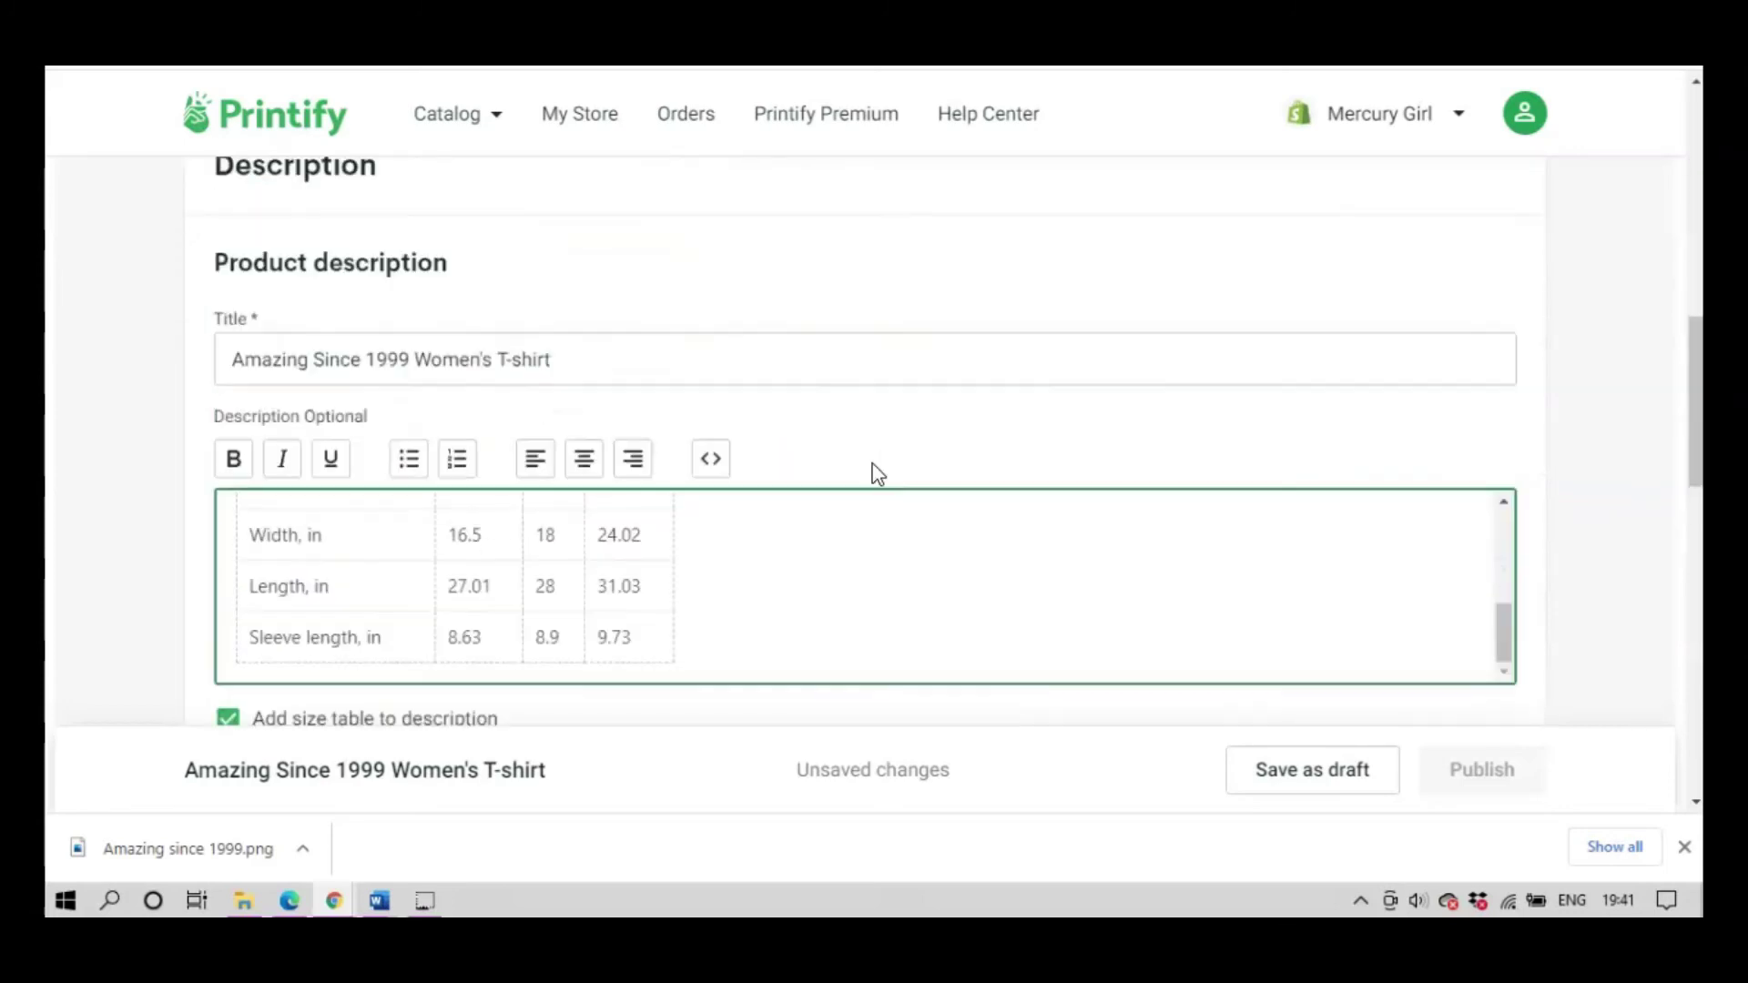
scroll(877, 473, down, 5)
click(823, 499)
Set the profit margin of all three black variants to 50%, and set their retail price to USD 25.00.
scroll(452, 560, down, 6)
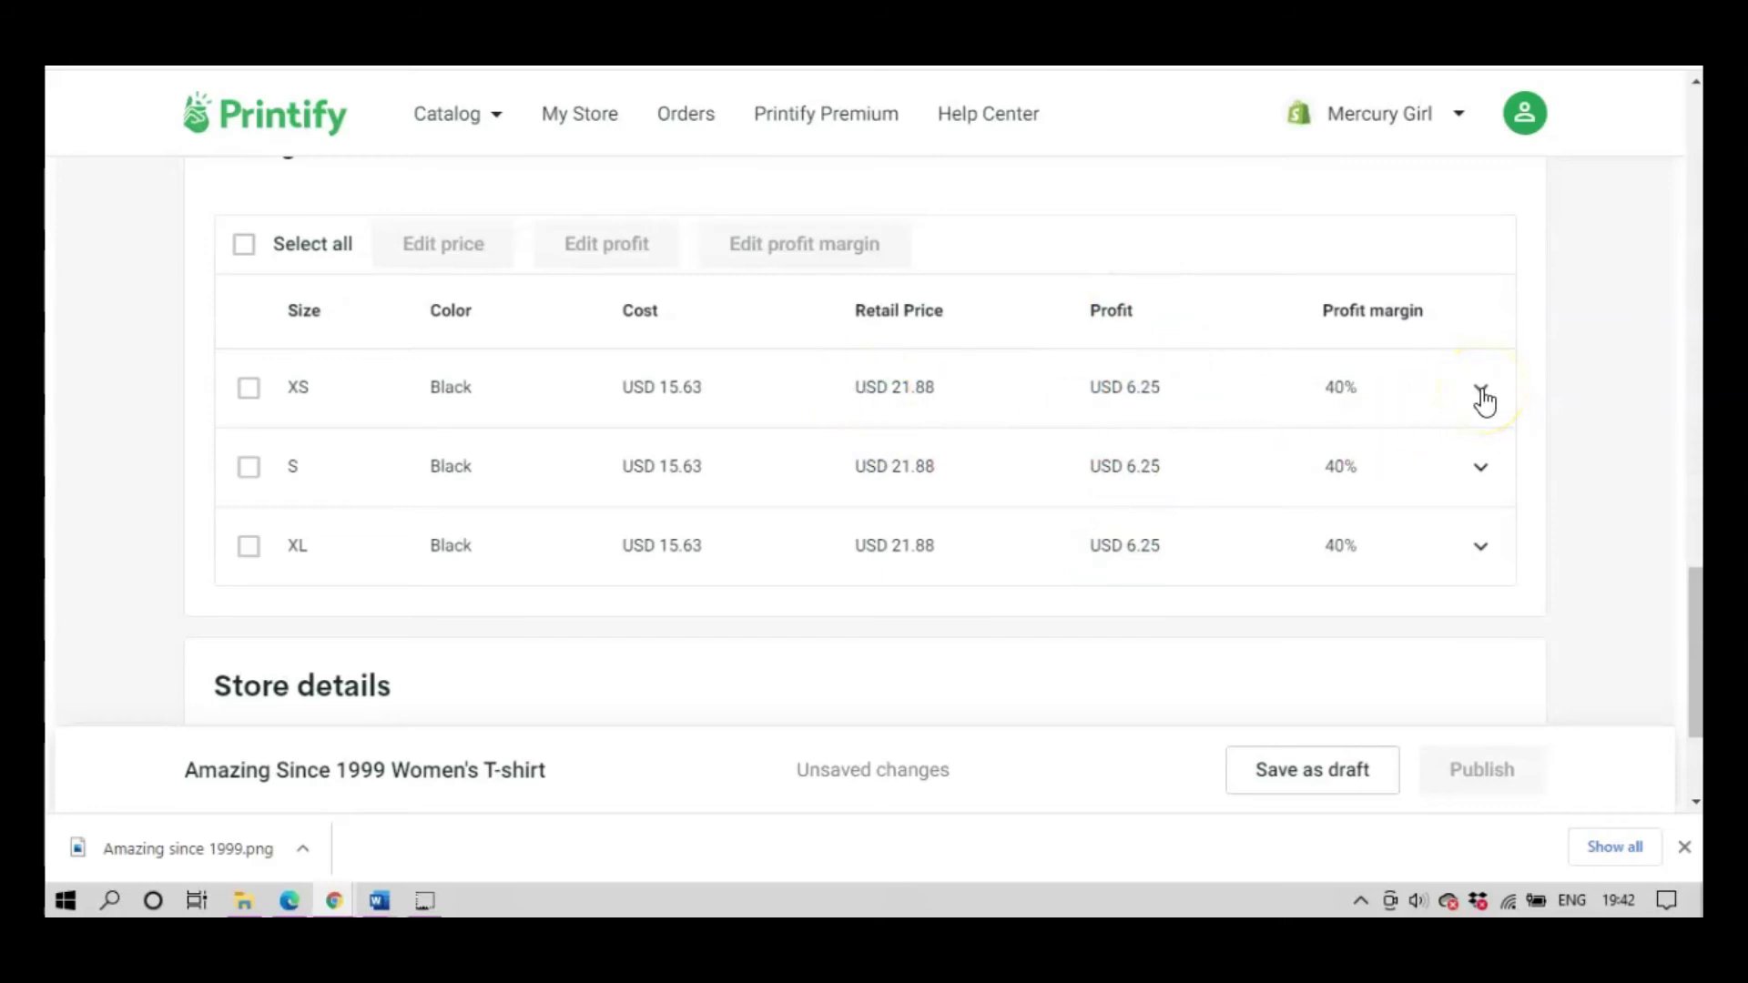
click(244, 246)
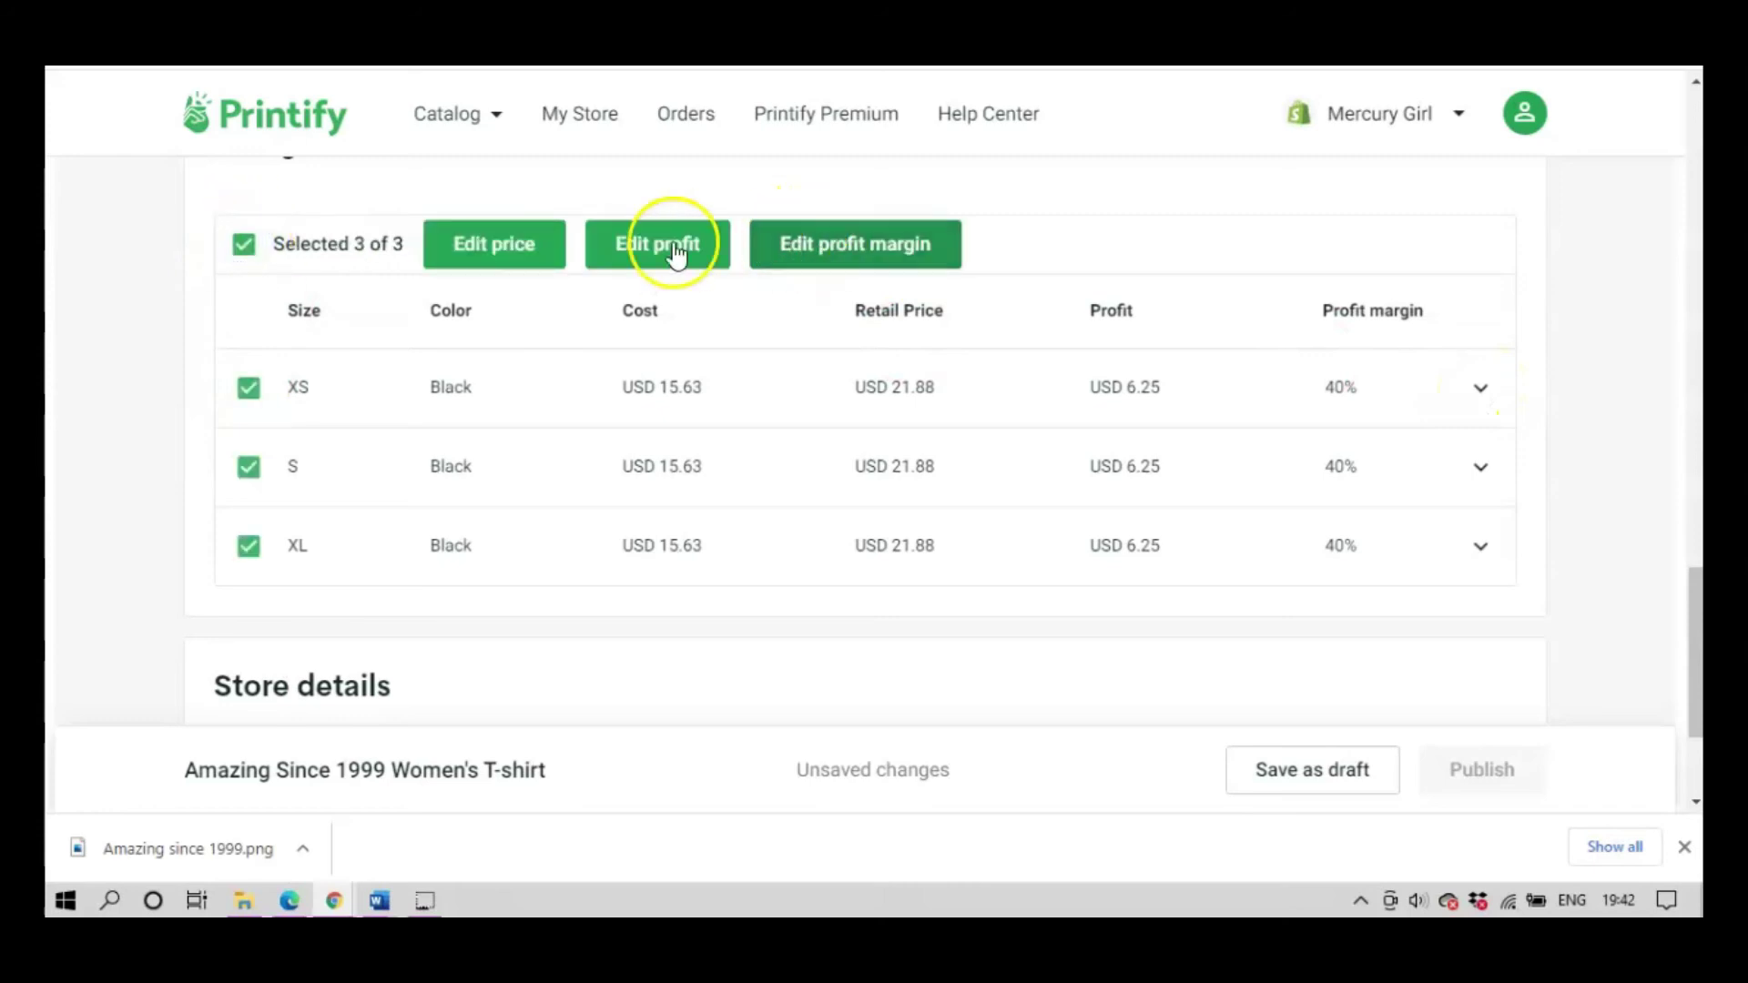
click(830, 247)
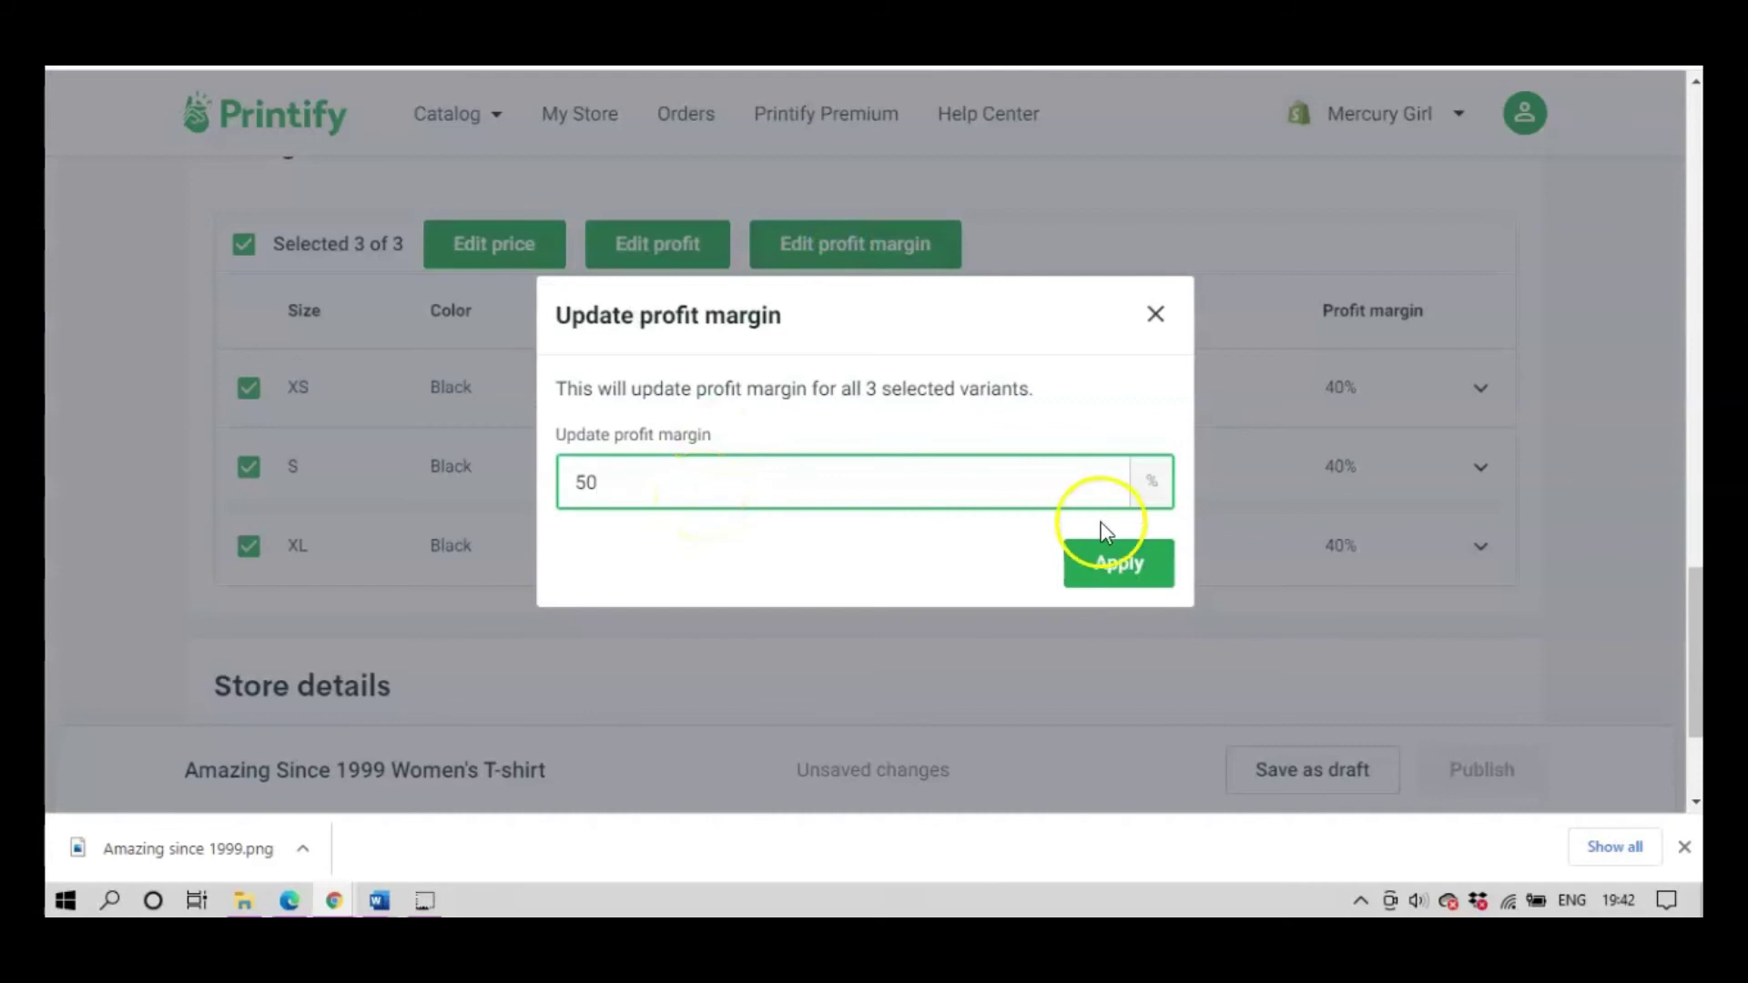
click(1119, 566)
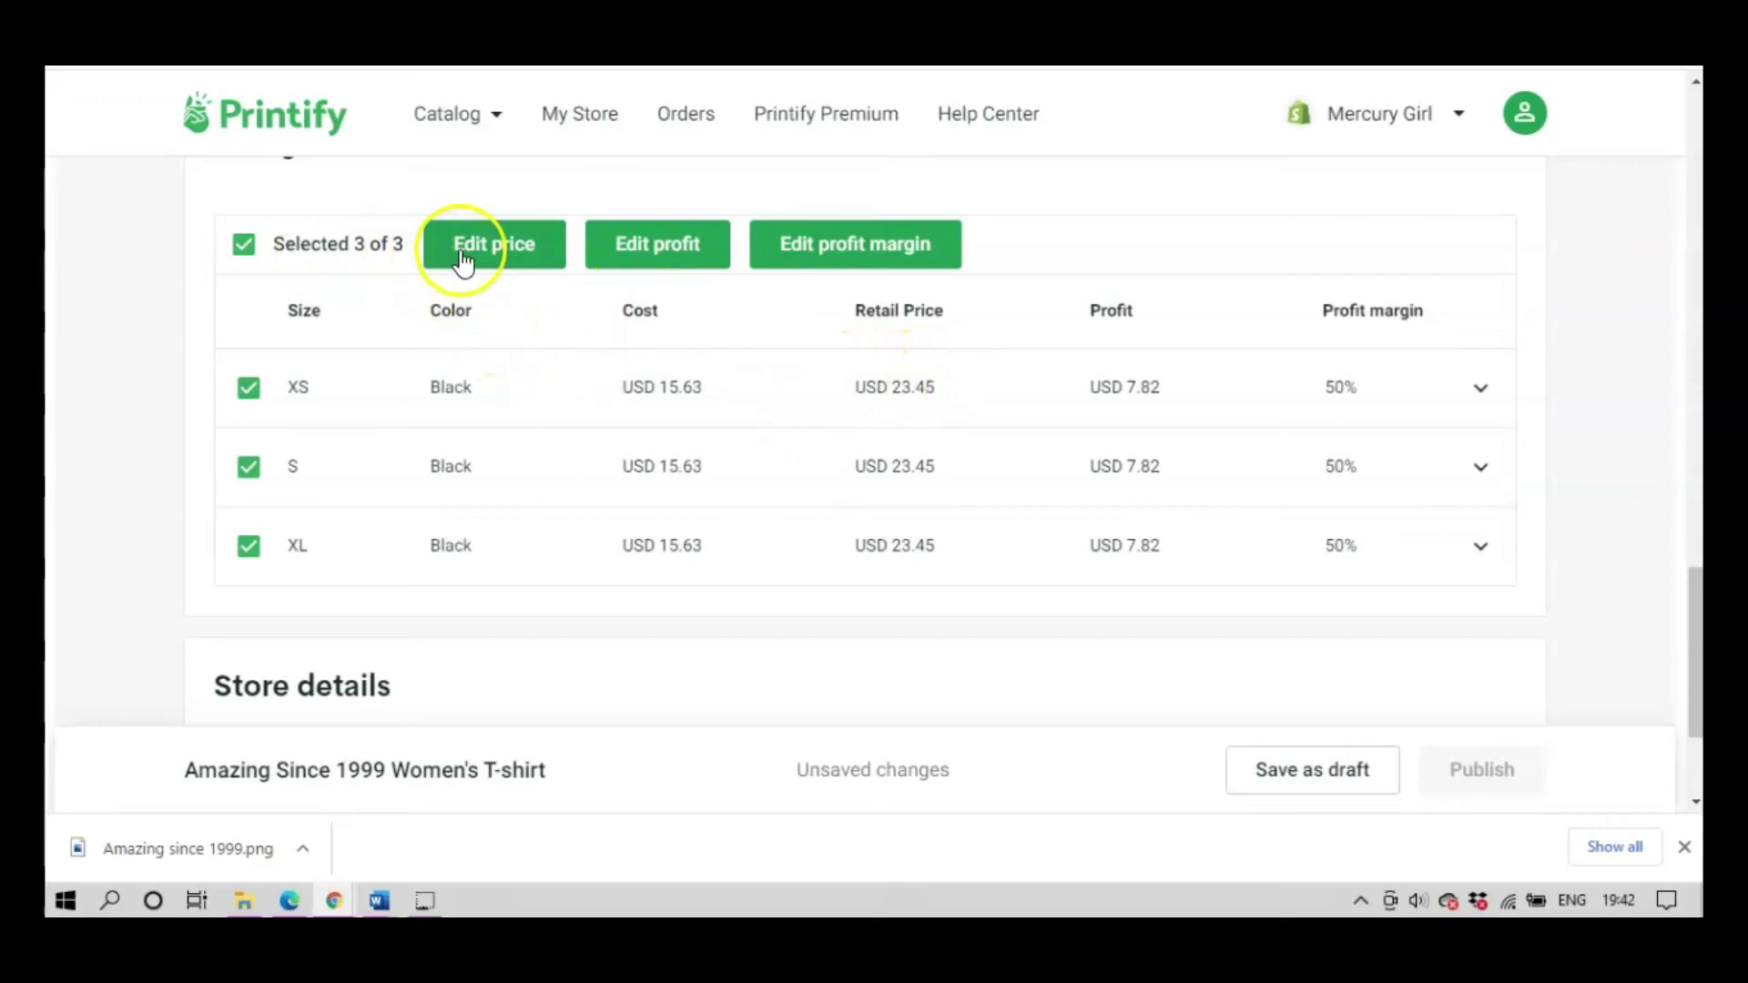
click(500, 244)
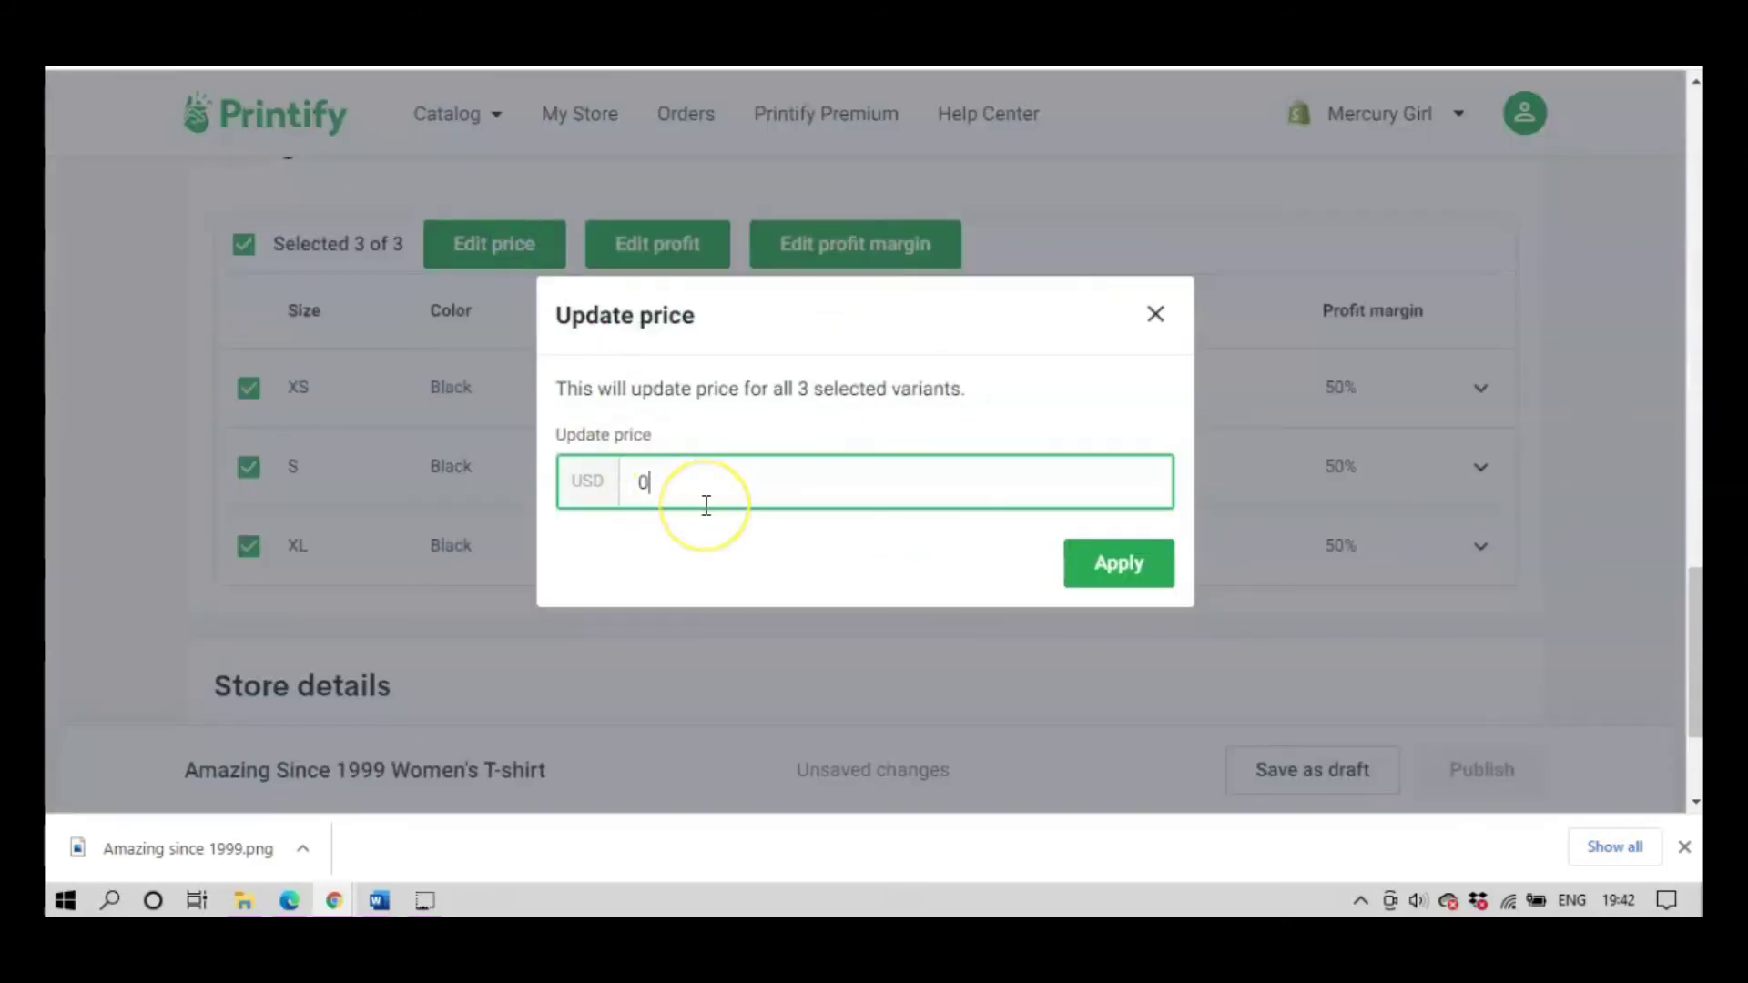
click(1106, 567)
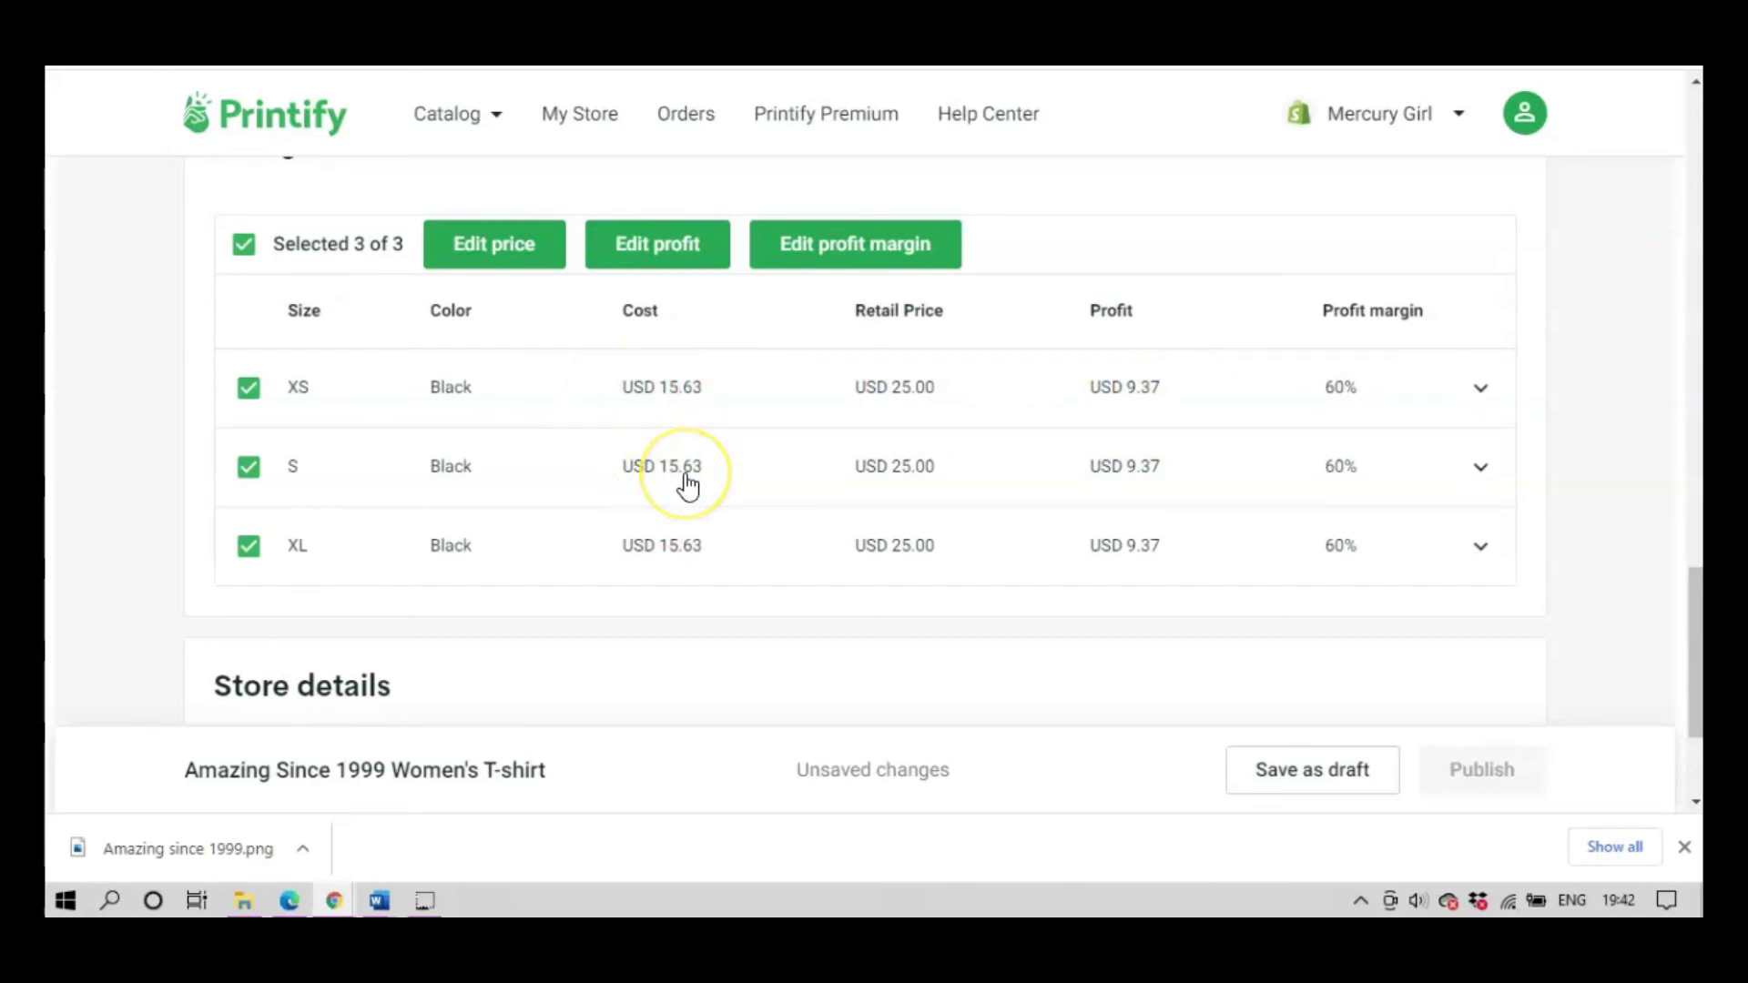
Recheck the whole listing from the mockups and description down to the updated prices and store details.
scroll(687, 485, up, 15)
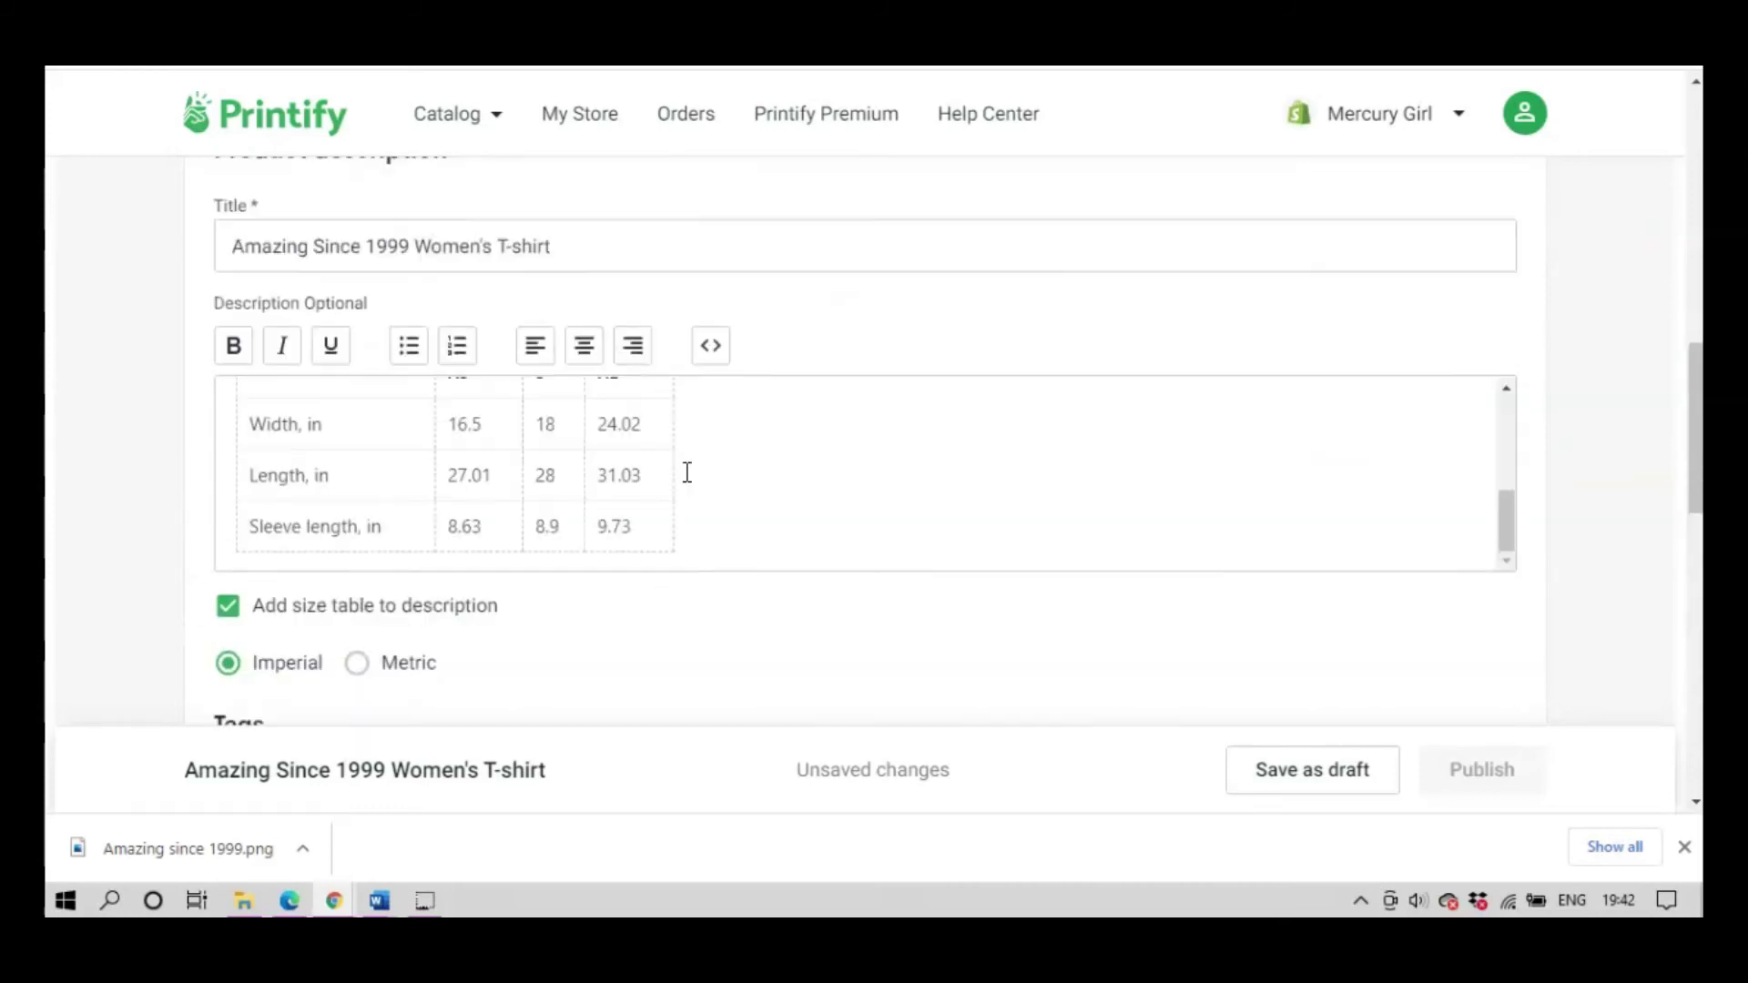
scroll(690, 483, up, 8)
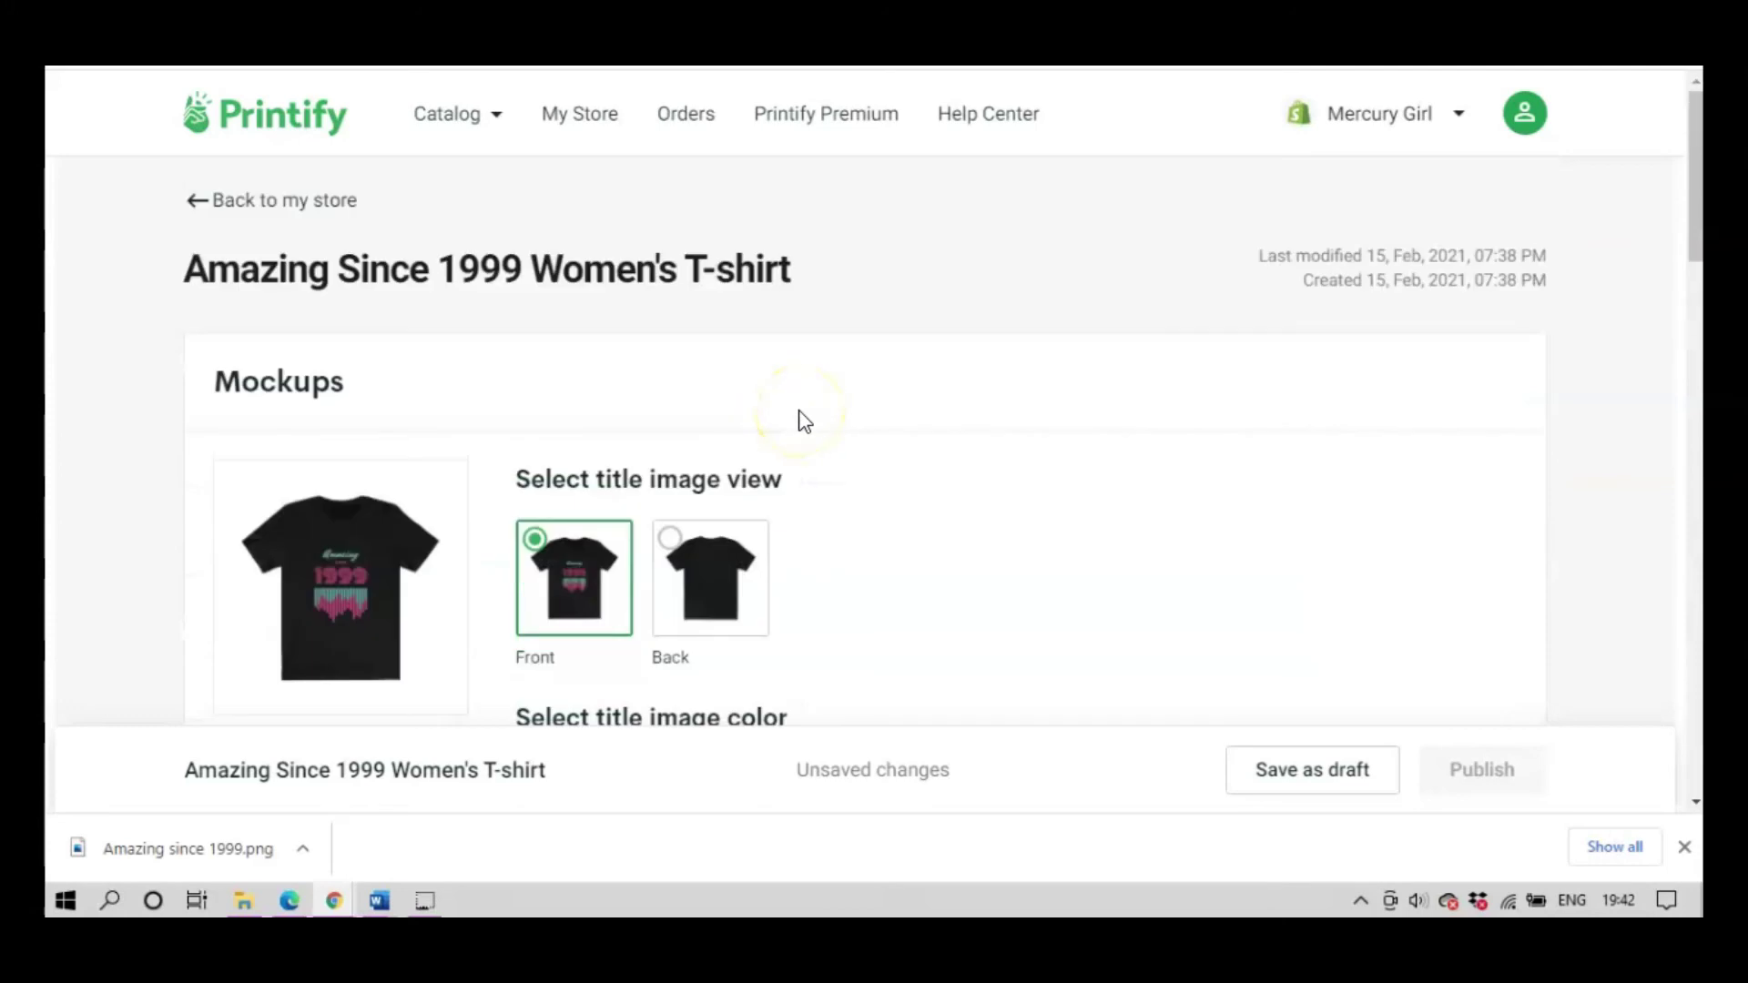
scroll(804, 420, down, 6)
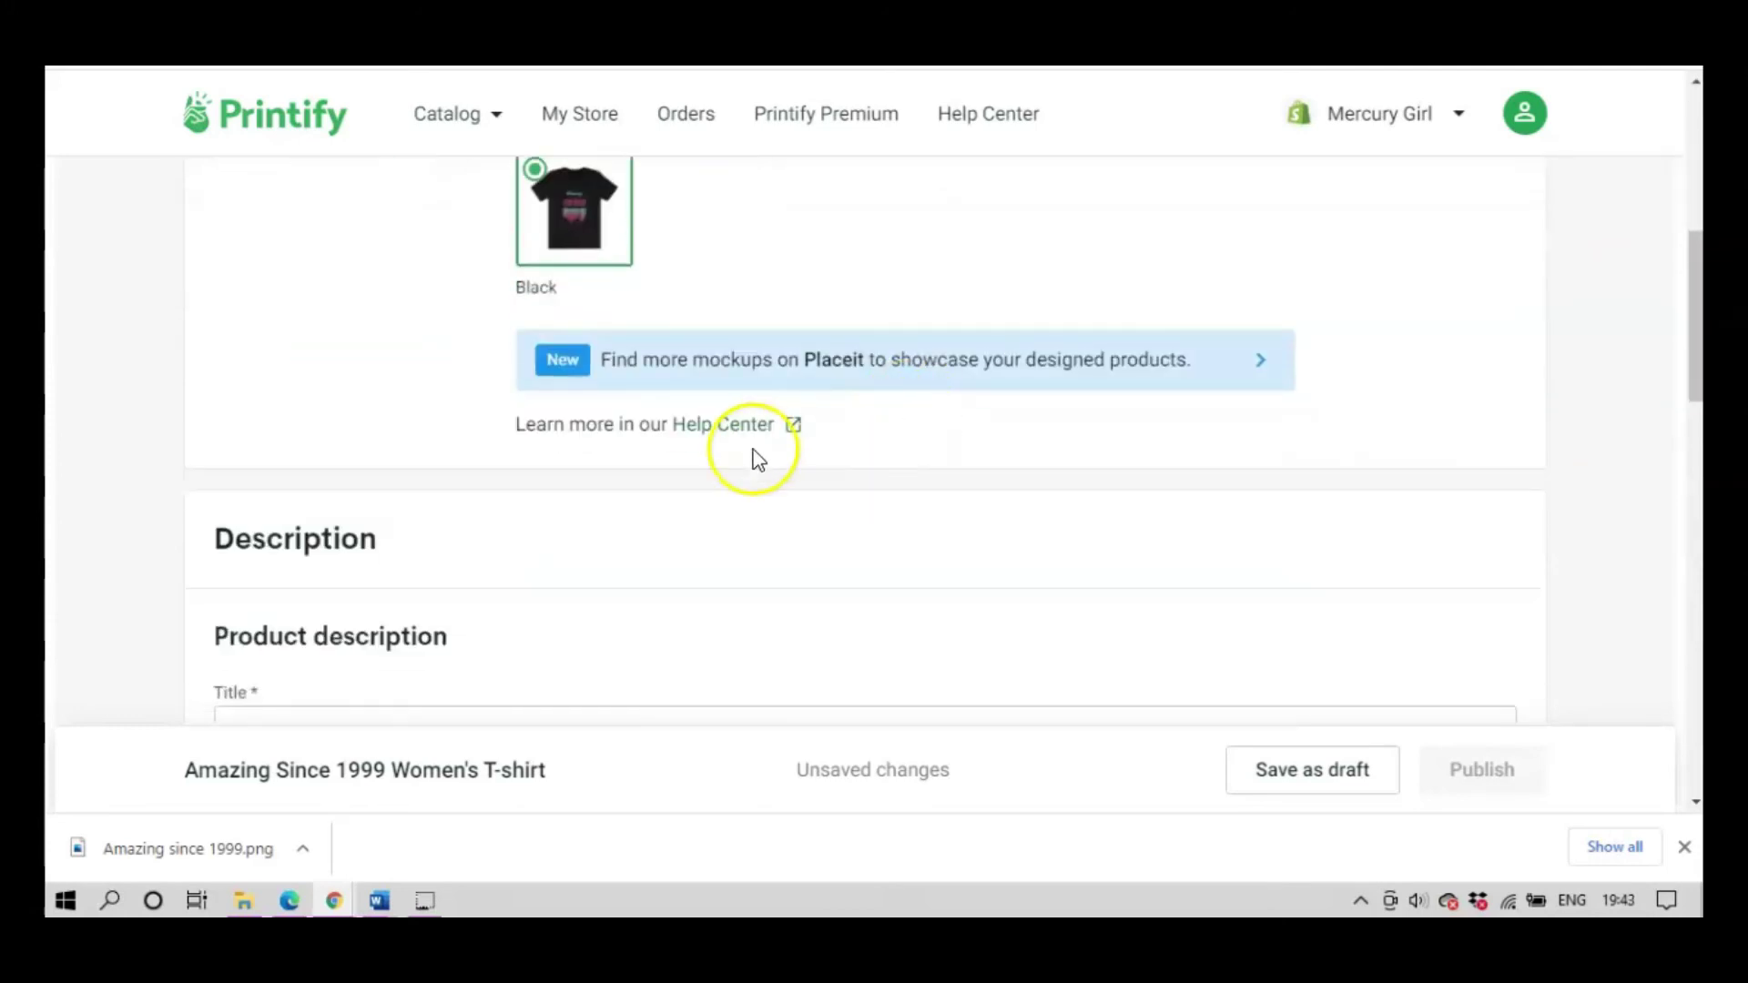
scroll(971, 433, down, 10)
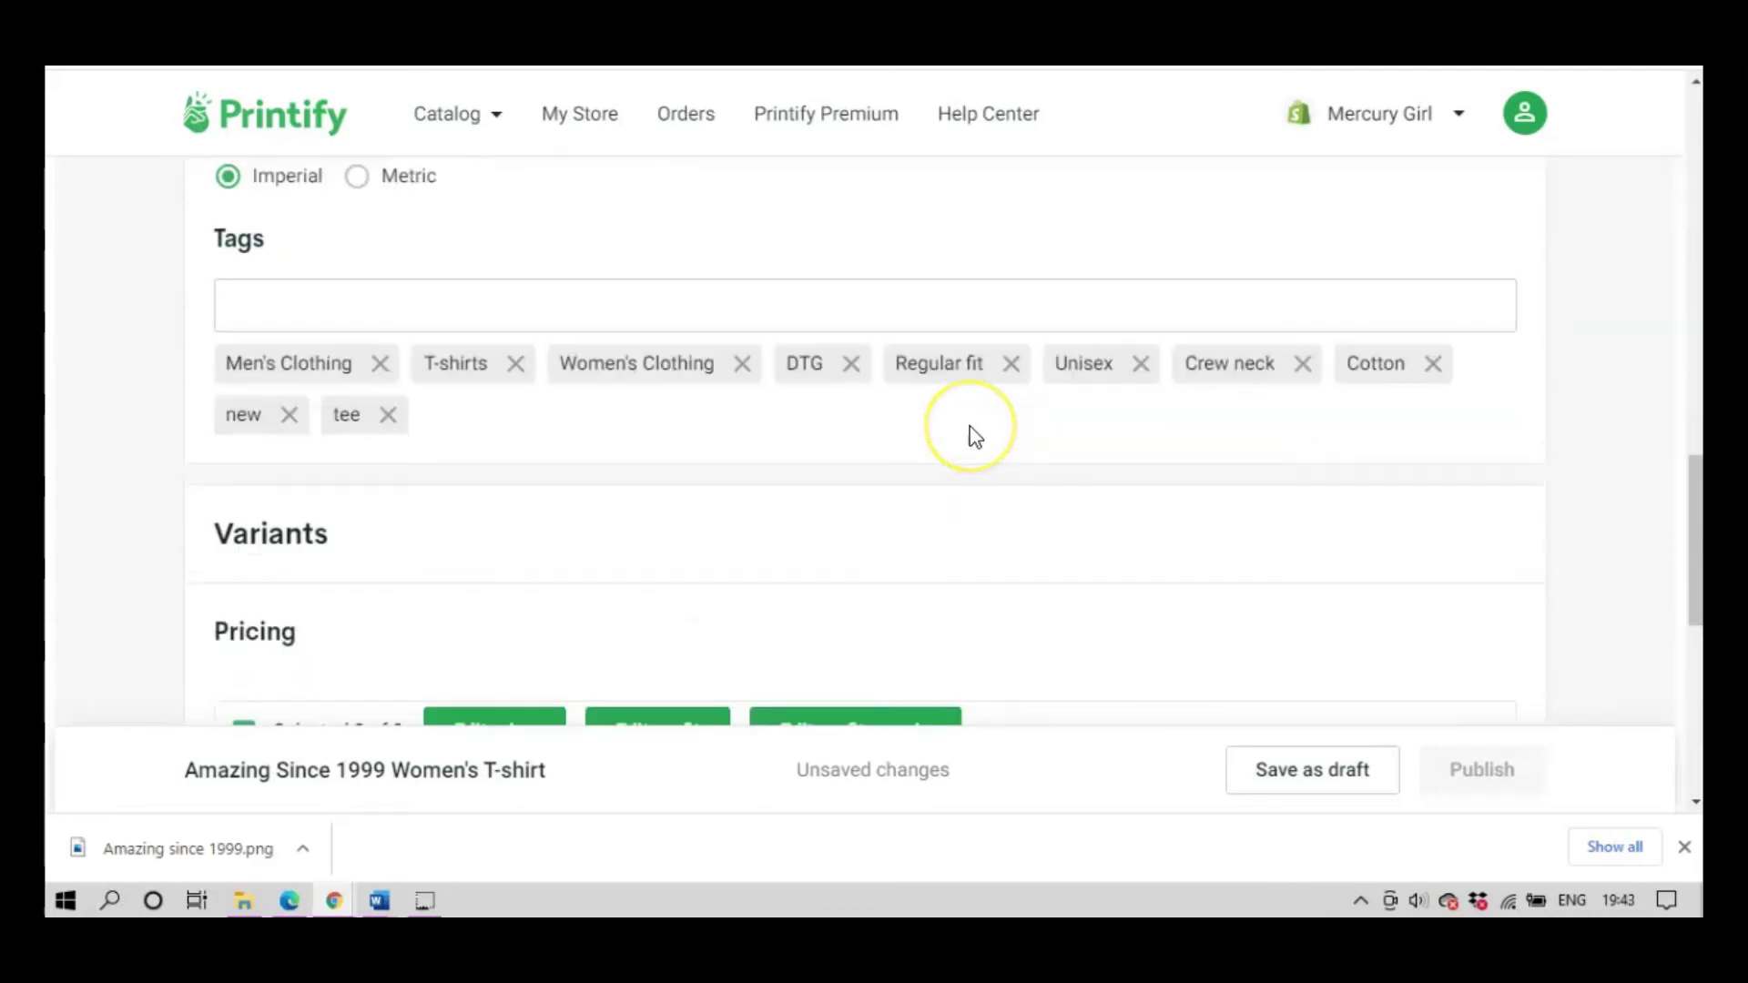
scroll(972, 434, down, 8)
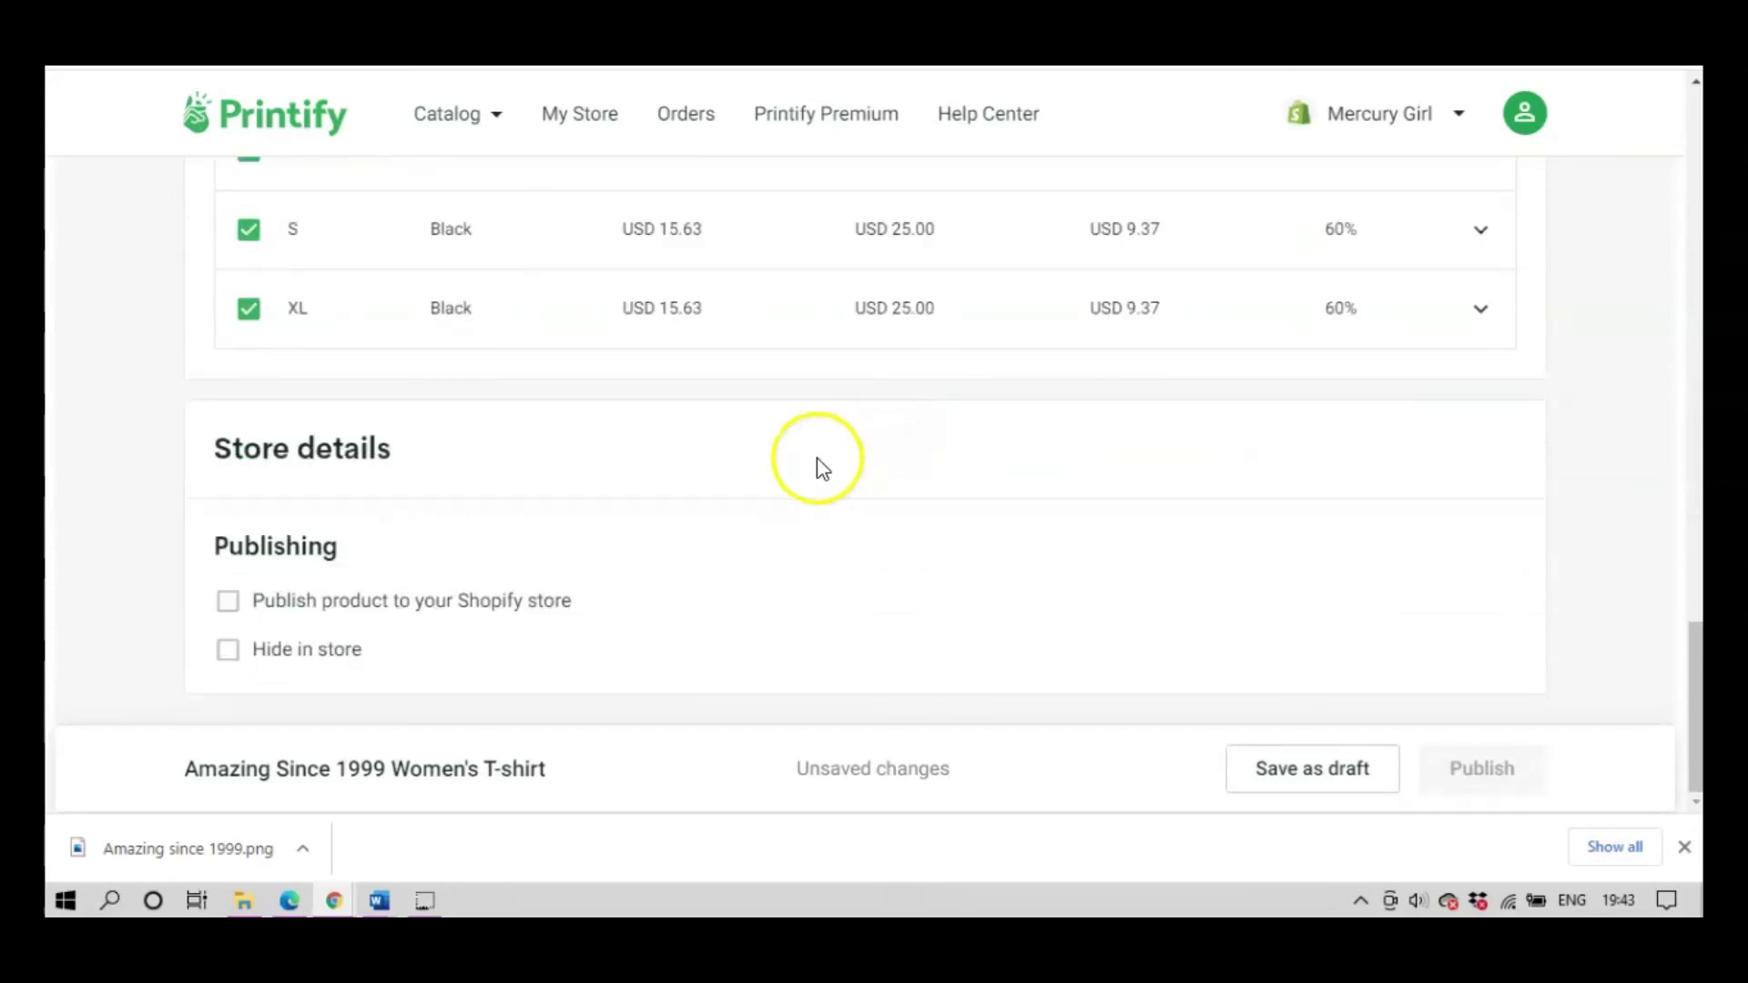
scroll(1108, 455, up, 15)
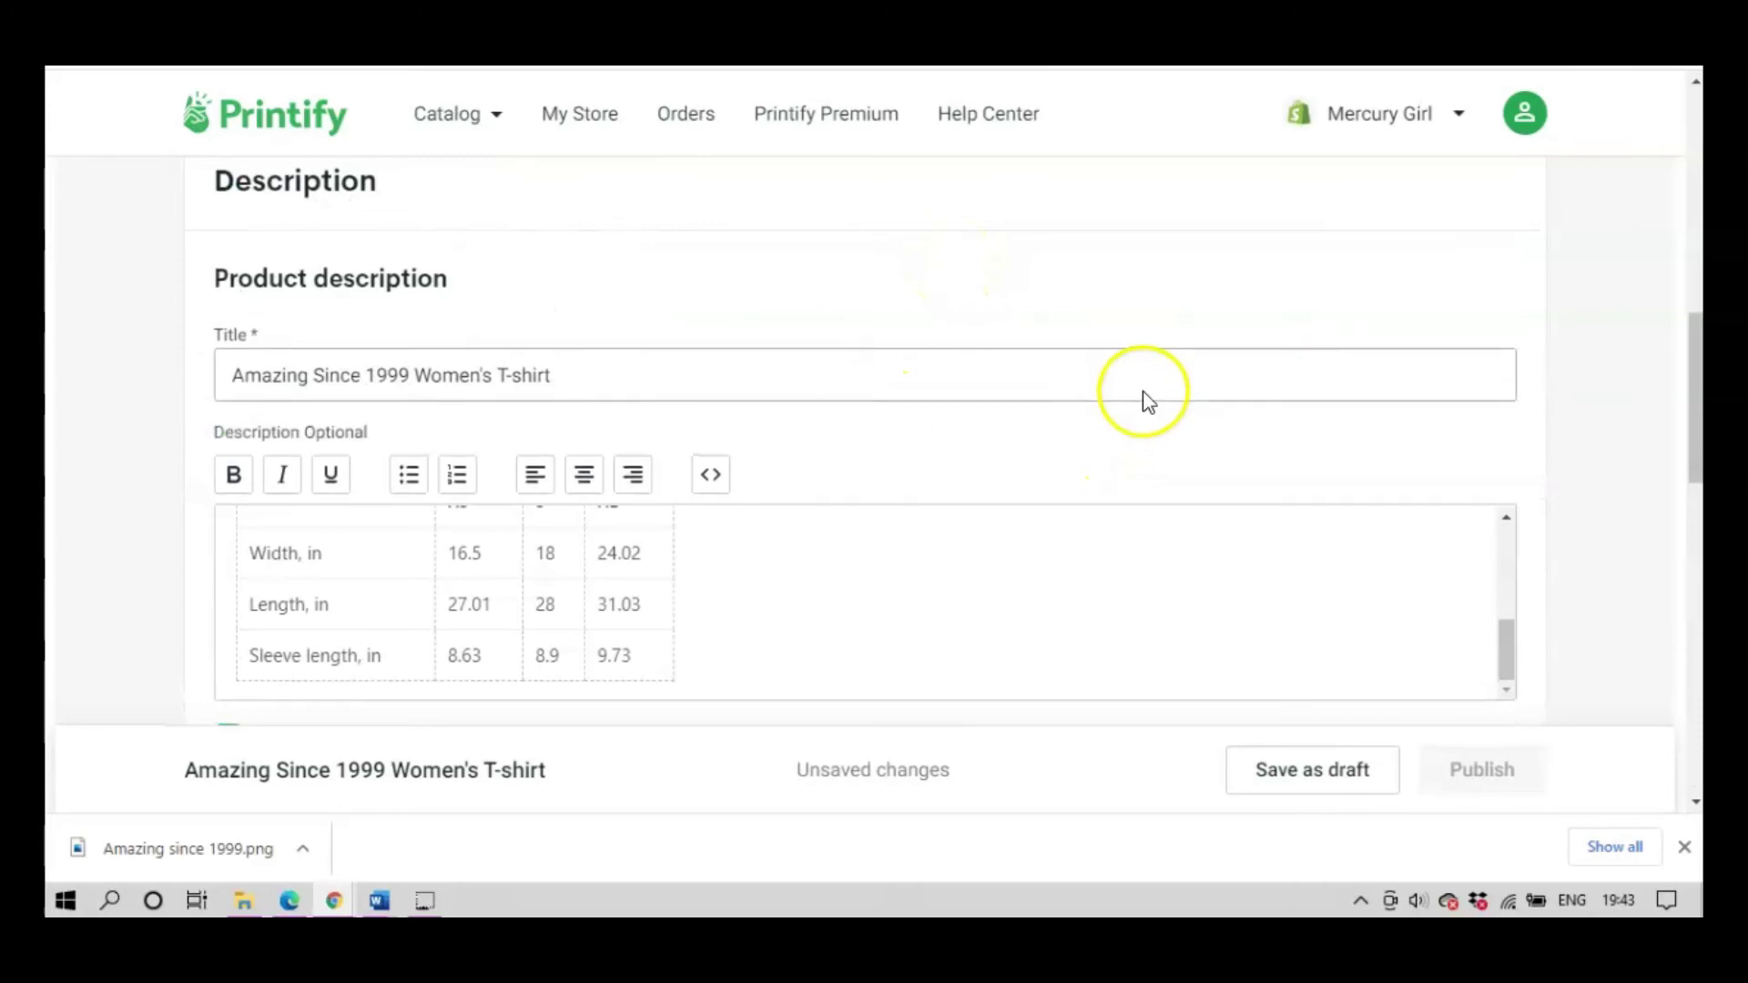
scroll(1144, 395, up, 4)
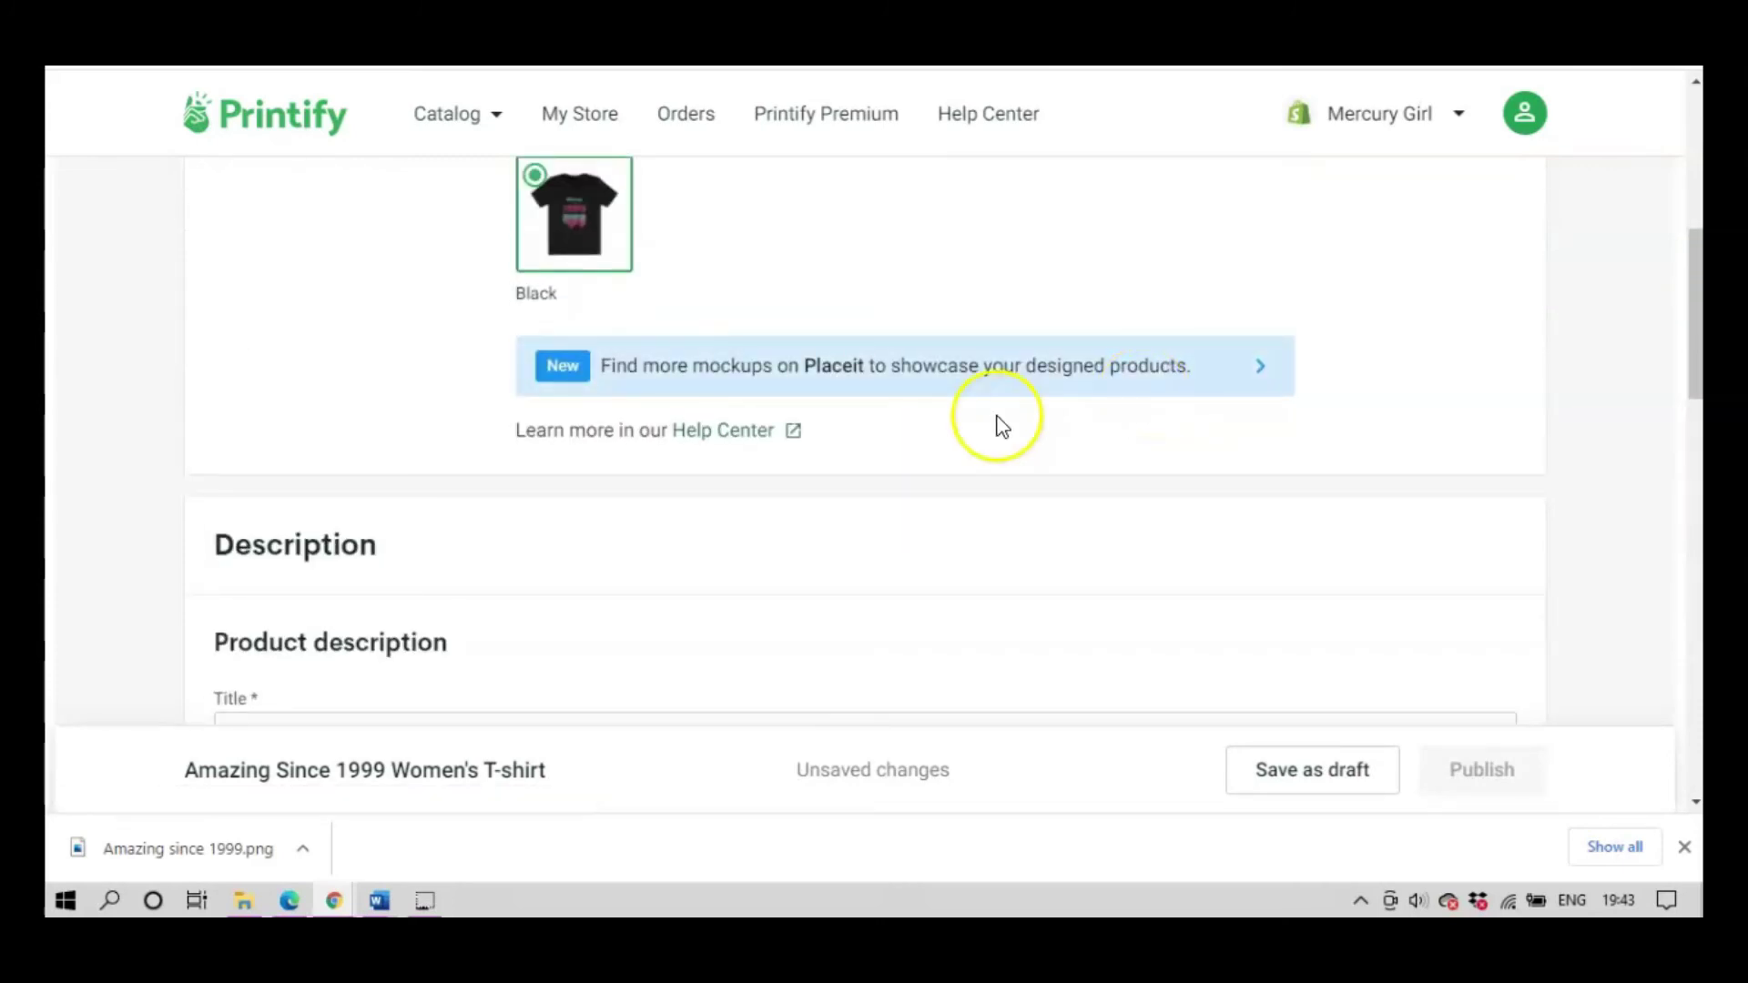
scroll(995, 422, down, 10)
scroll(846, 460, down, 4)
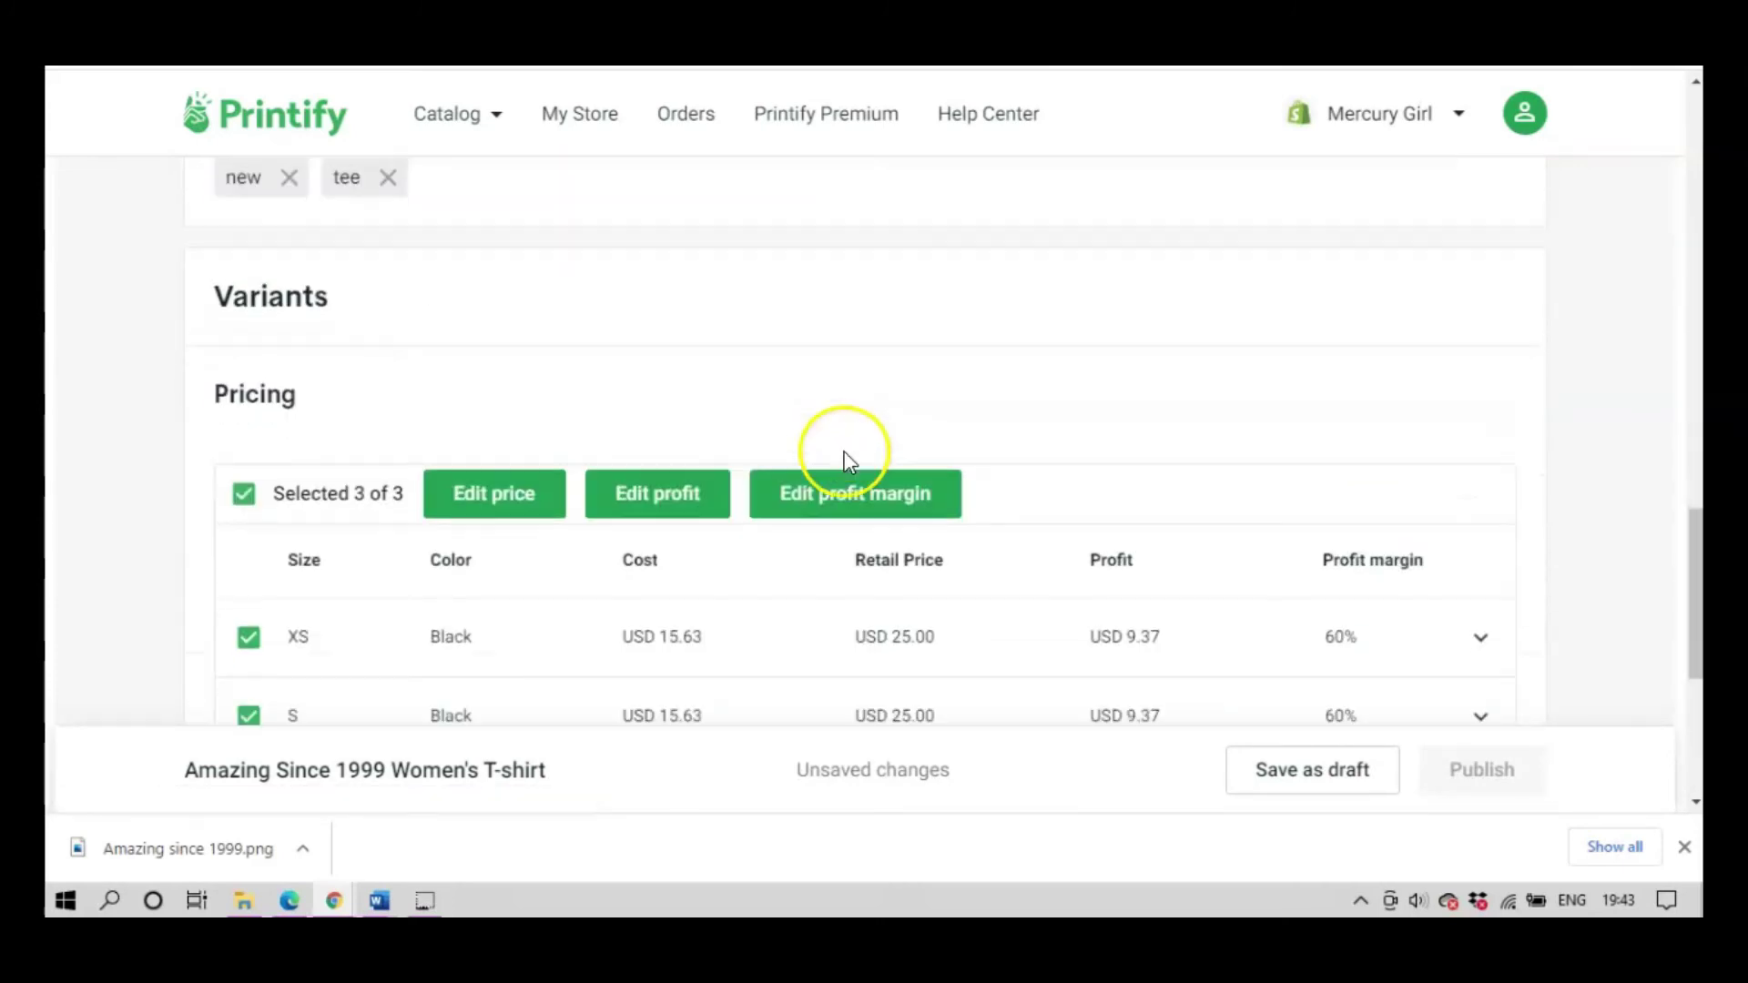
scroll(379, 578, down, 4)
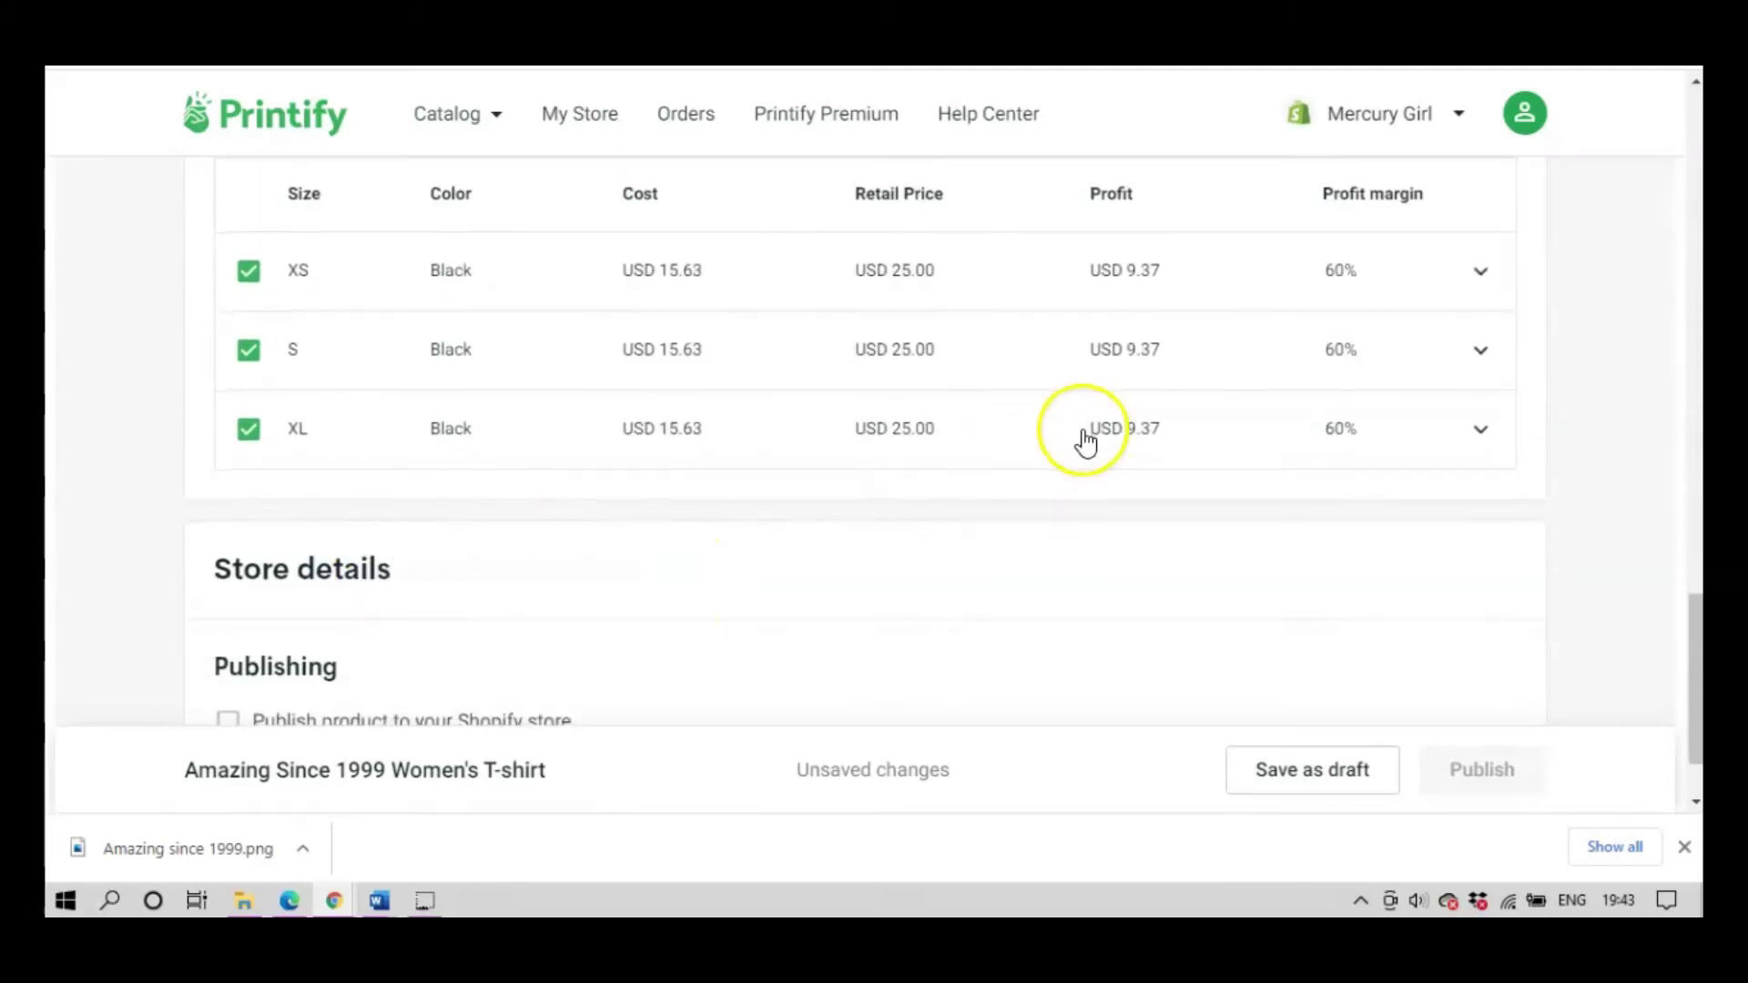
Enable publishing the product to the Shopify store, and check which Shopify collections it can be assigned to.
scroll(1084, 435, down, 1)
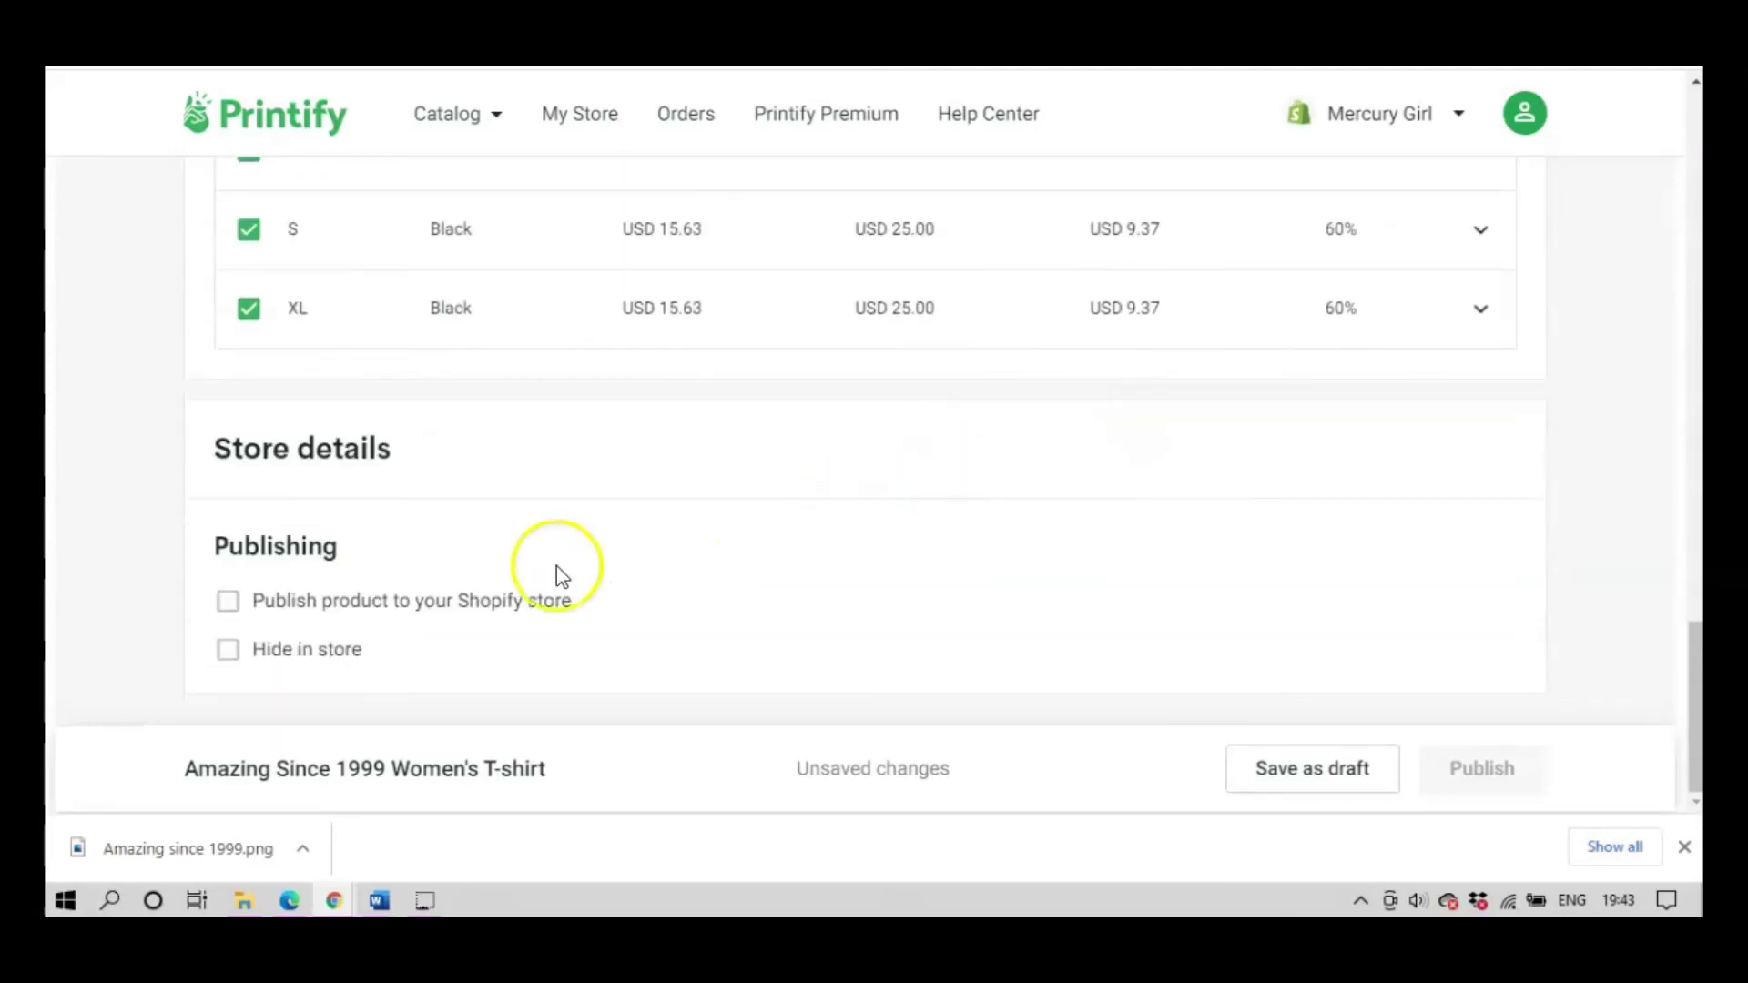
click(231, 603)
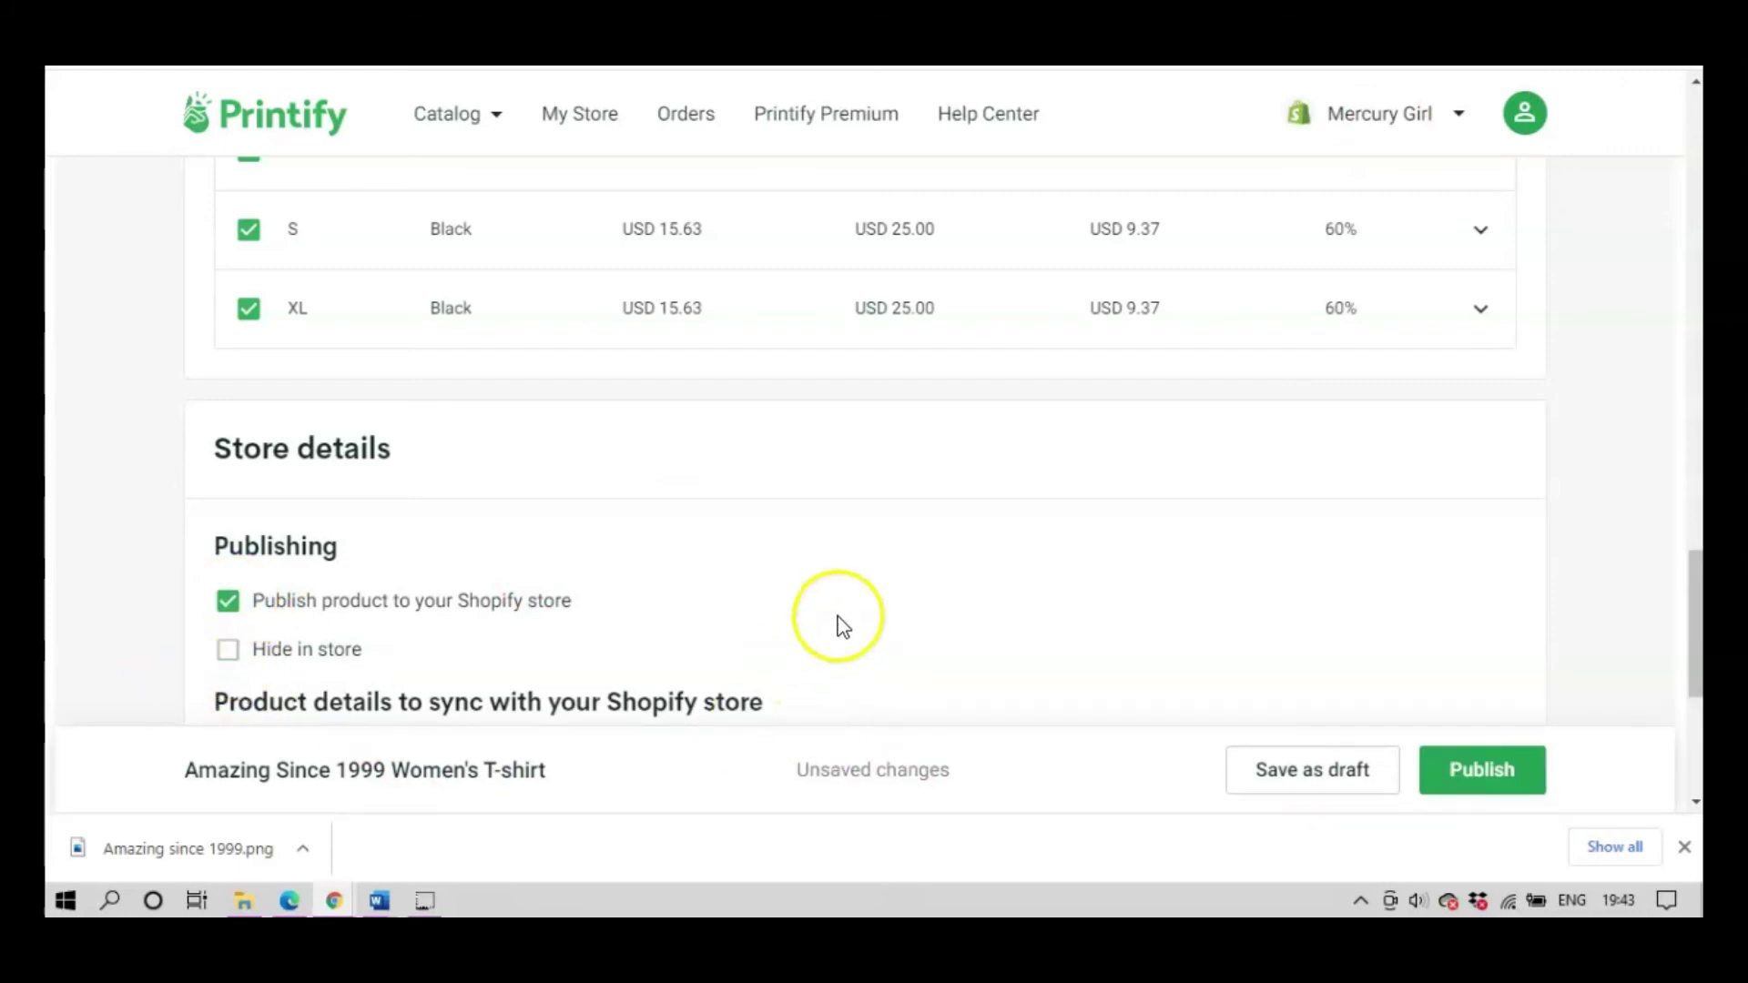
scroll(735, 612, down, 3)
scroll(300, 510, down, 3)
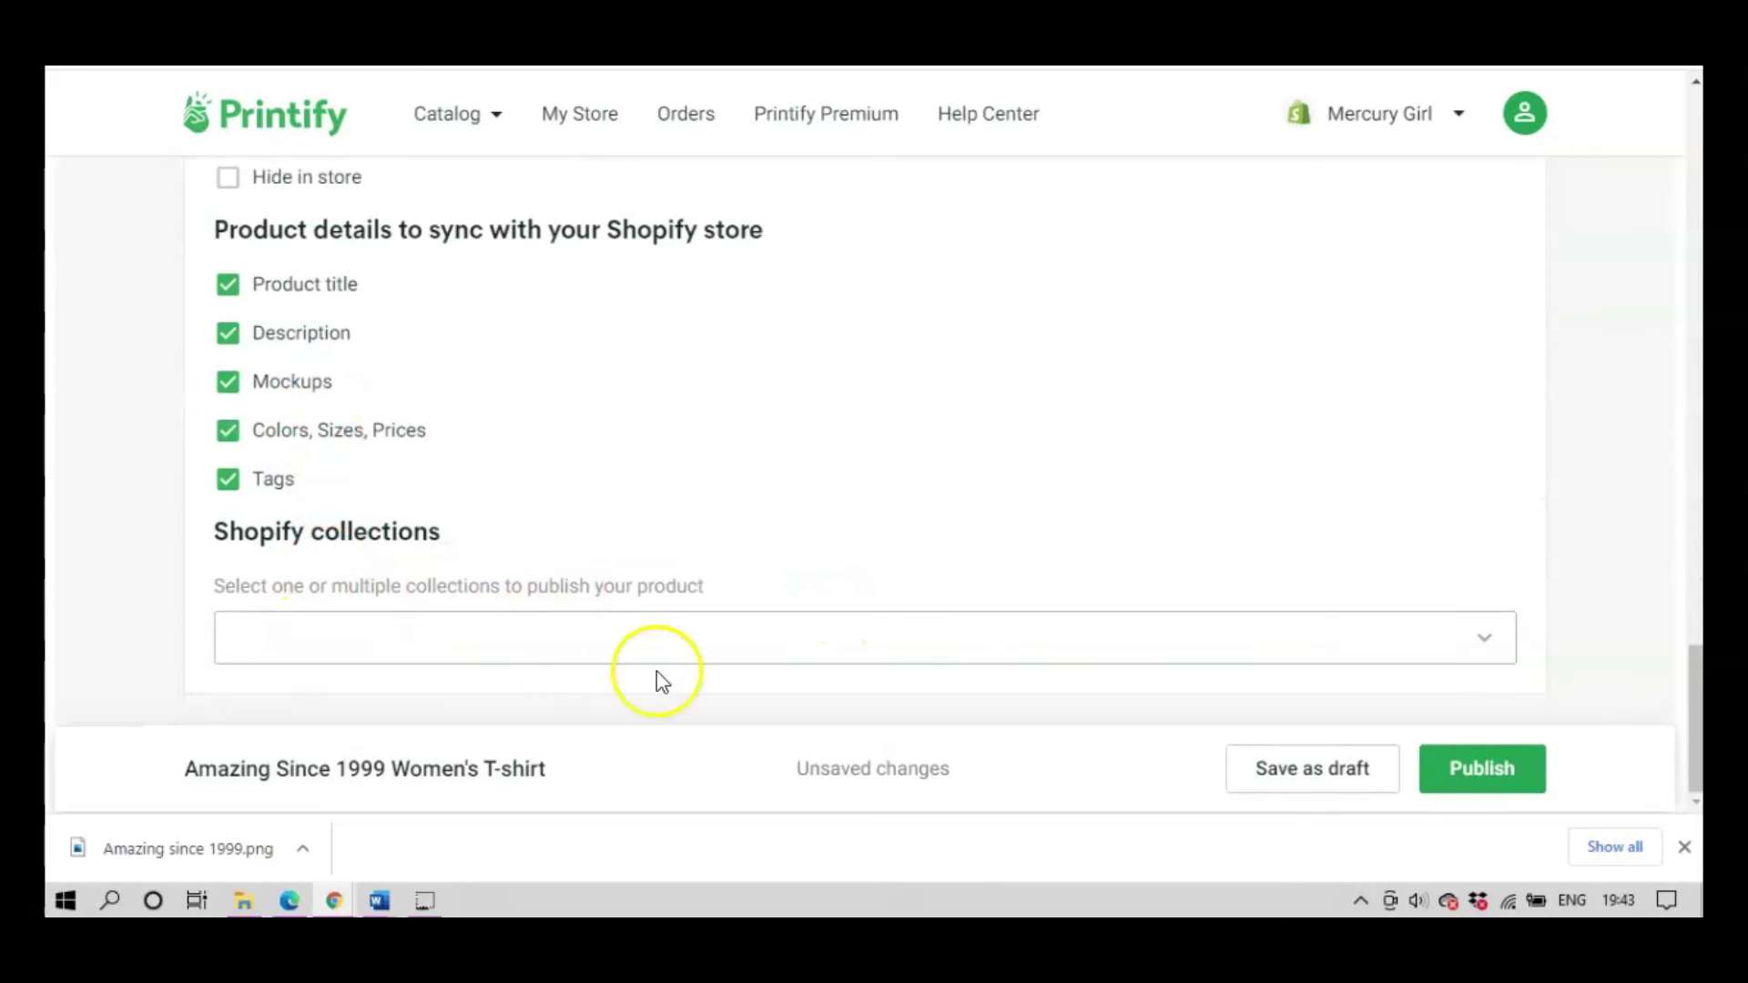
click(1479, 637)
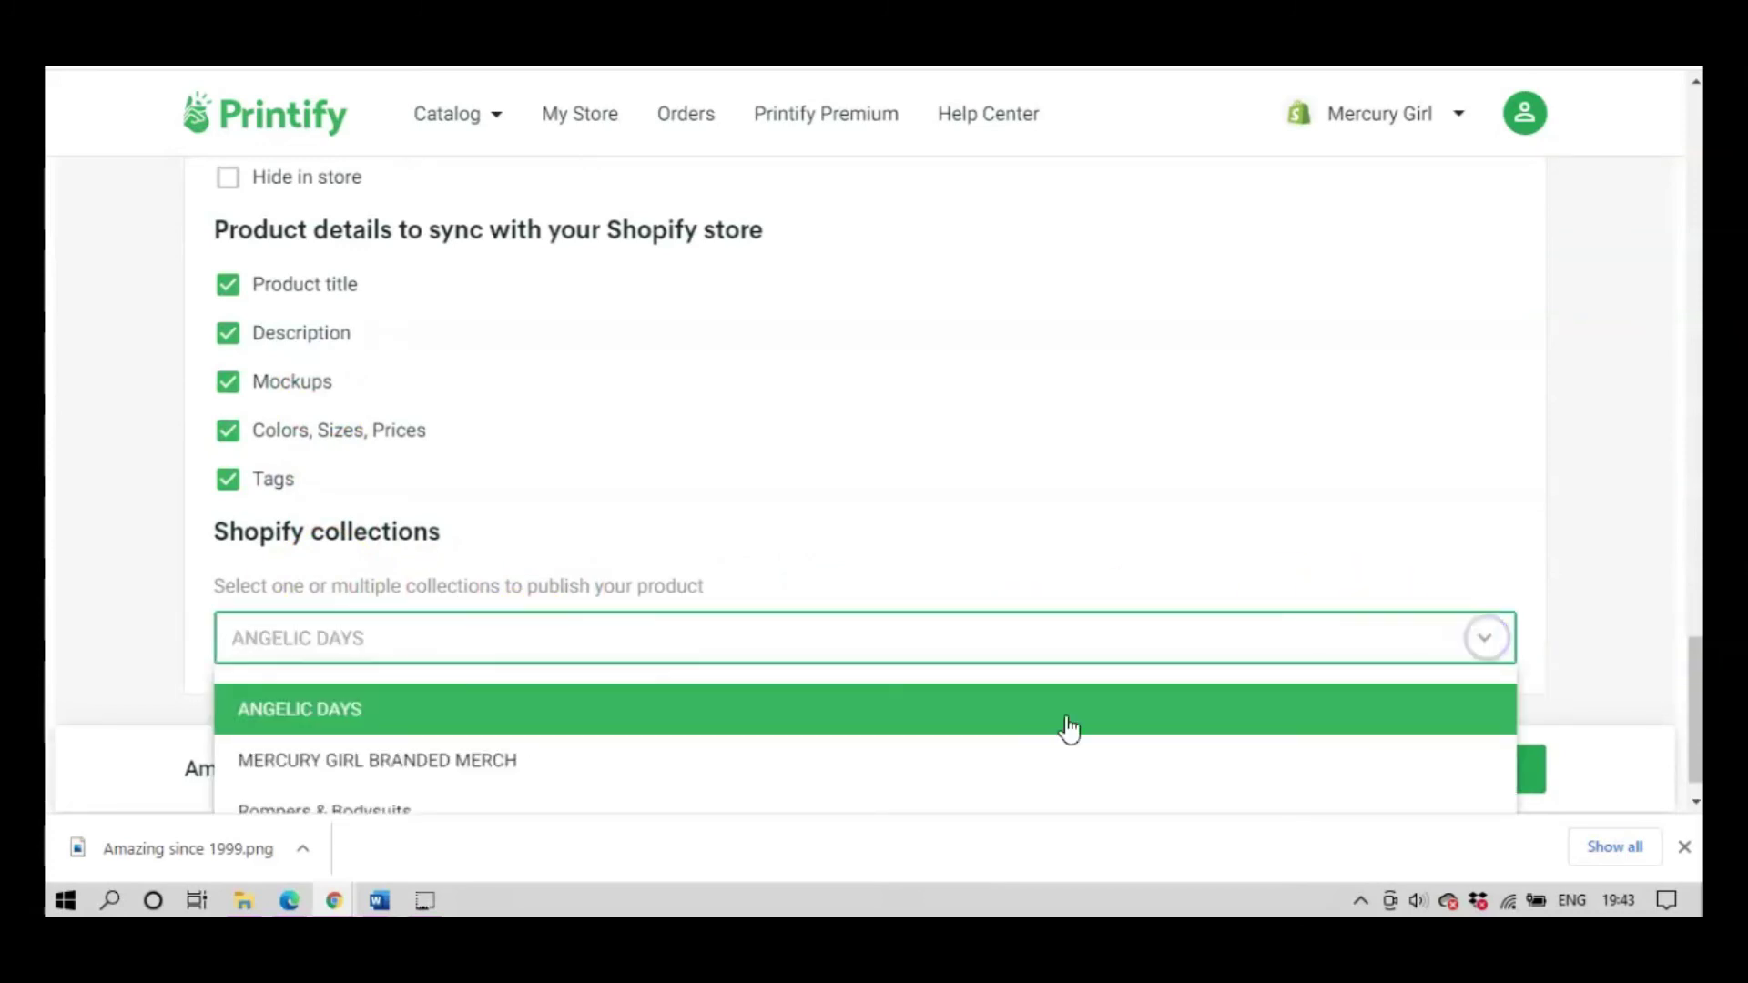
click(936, 466)
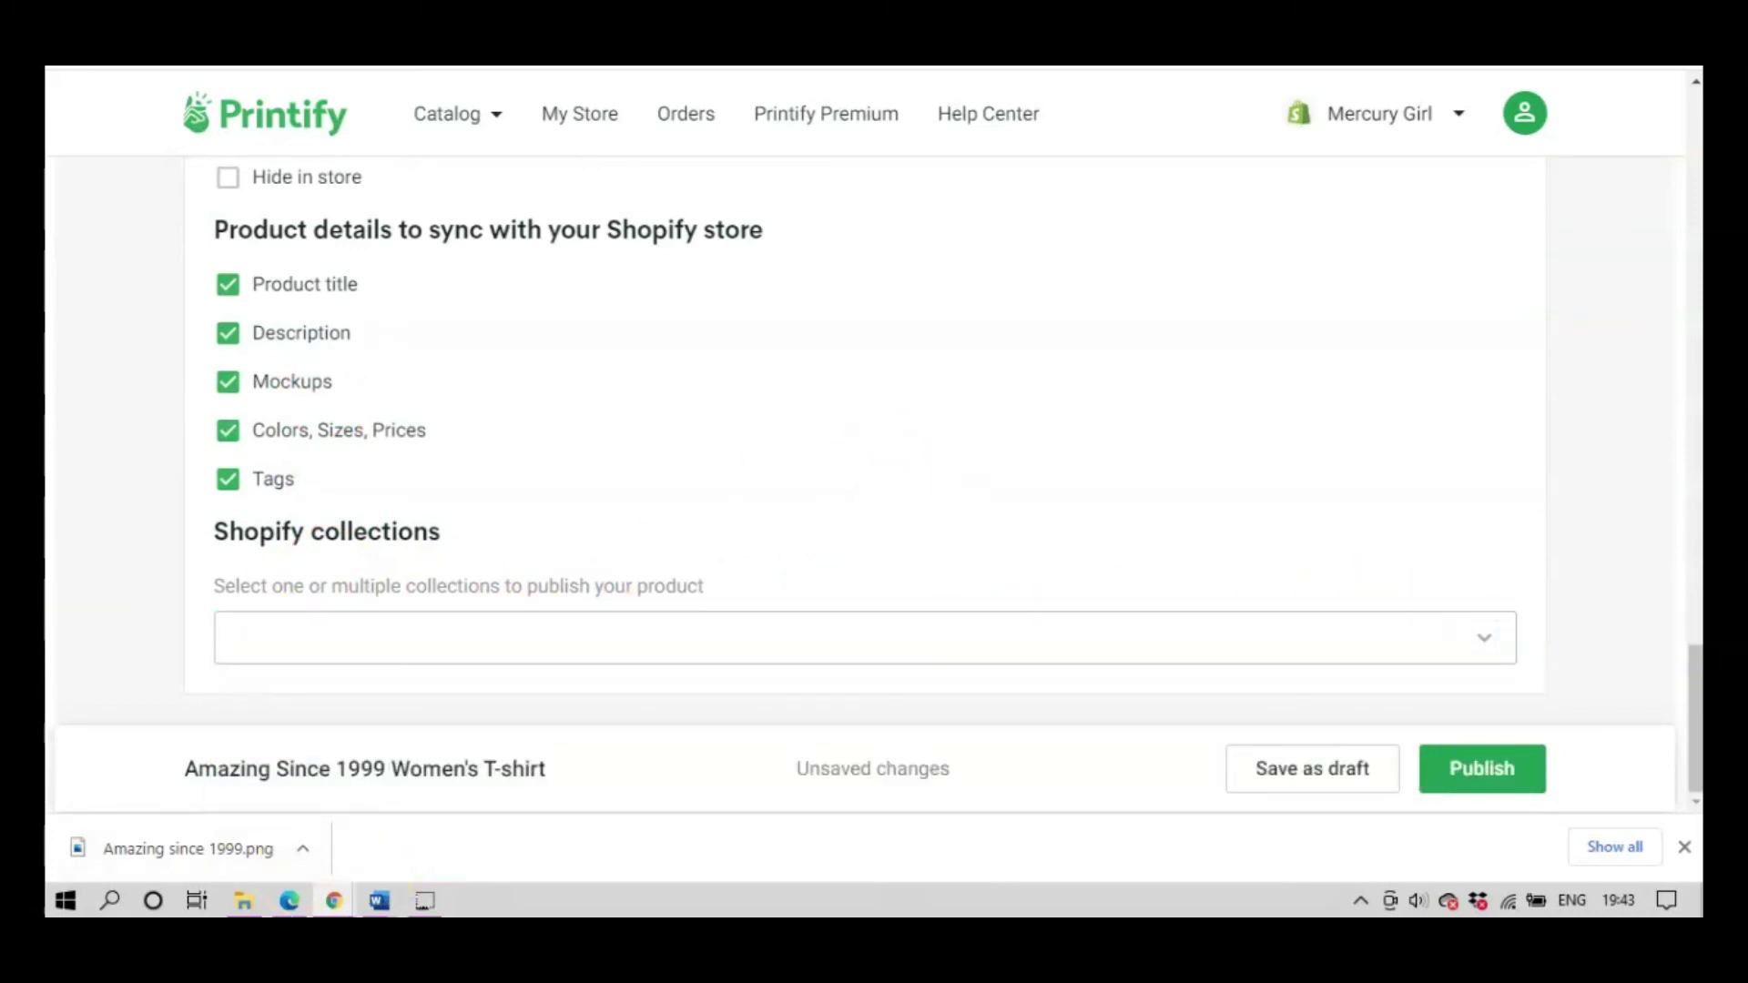
Set the product as hidden in the store, look back over the listing, and save it as a draft.
scroll(455, 405, up, 2)
click(227, 300)
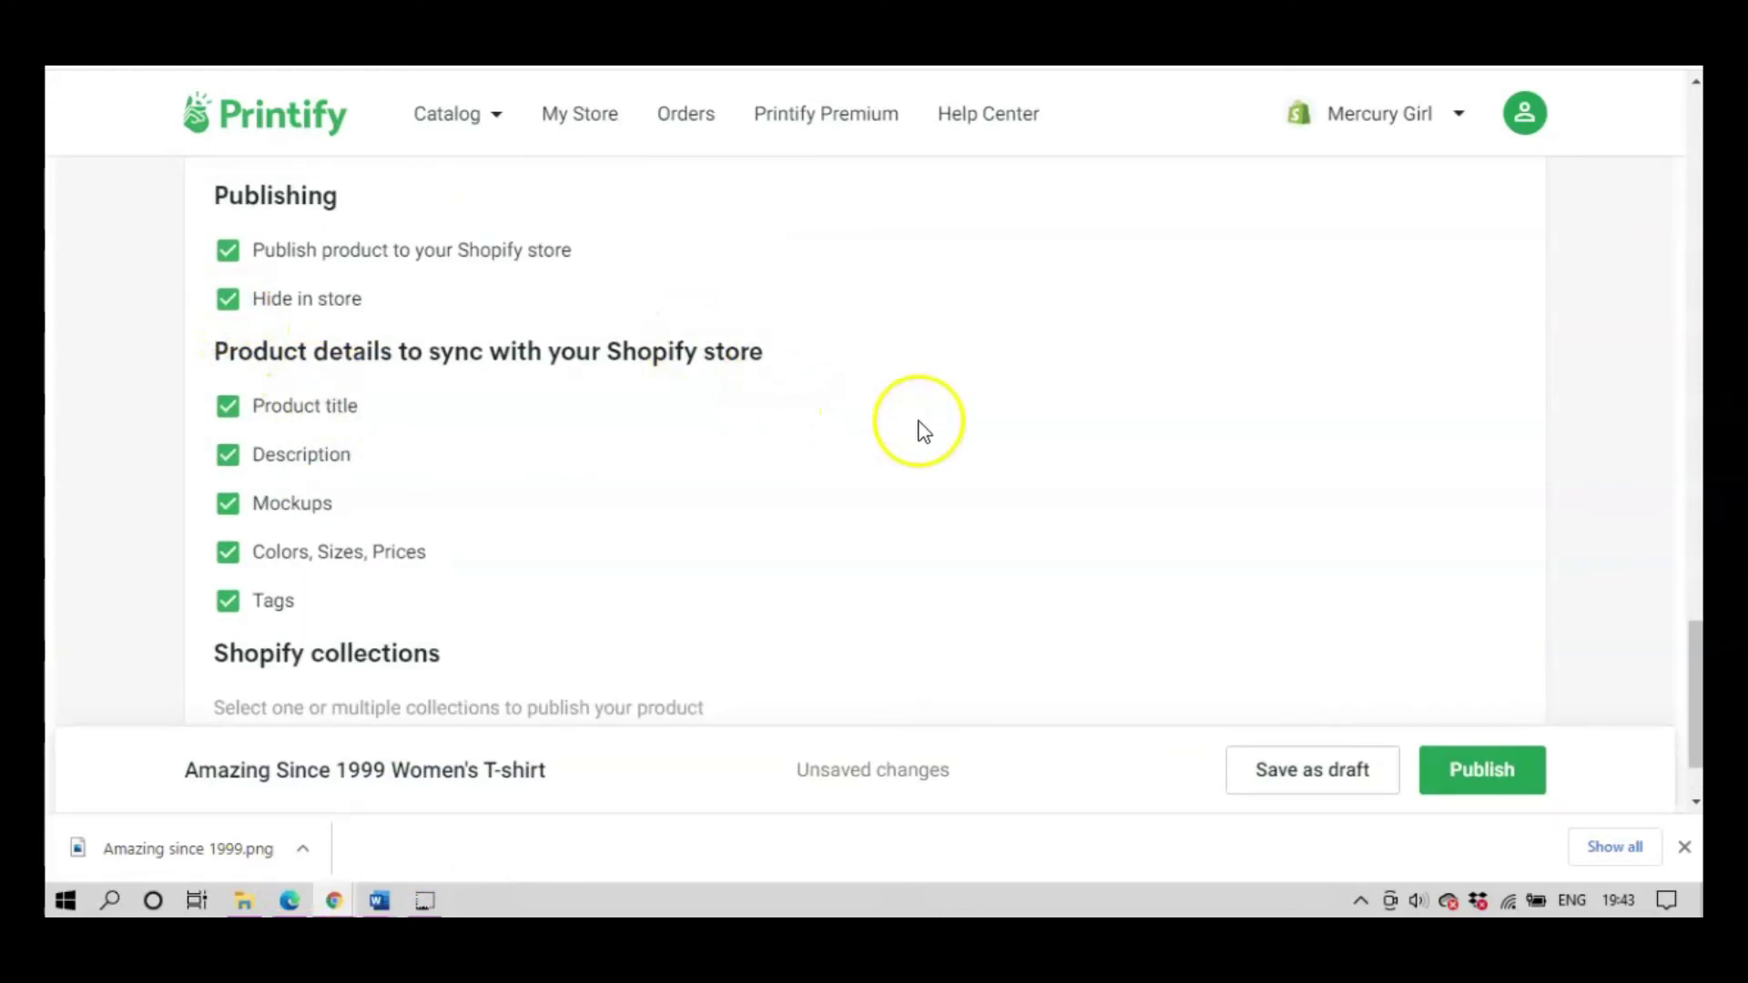
scroll(867, 501, up, 5)
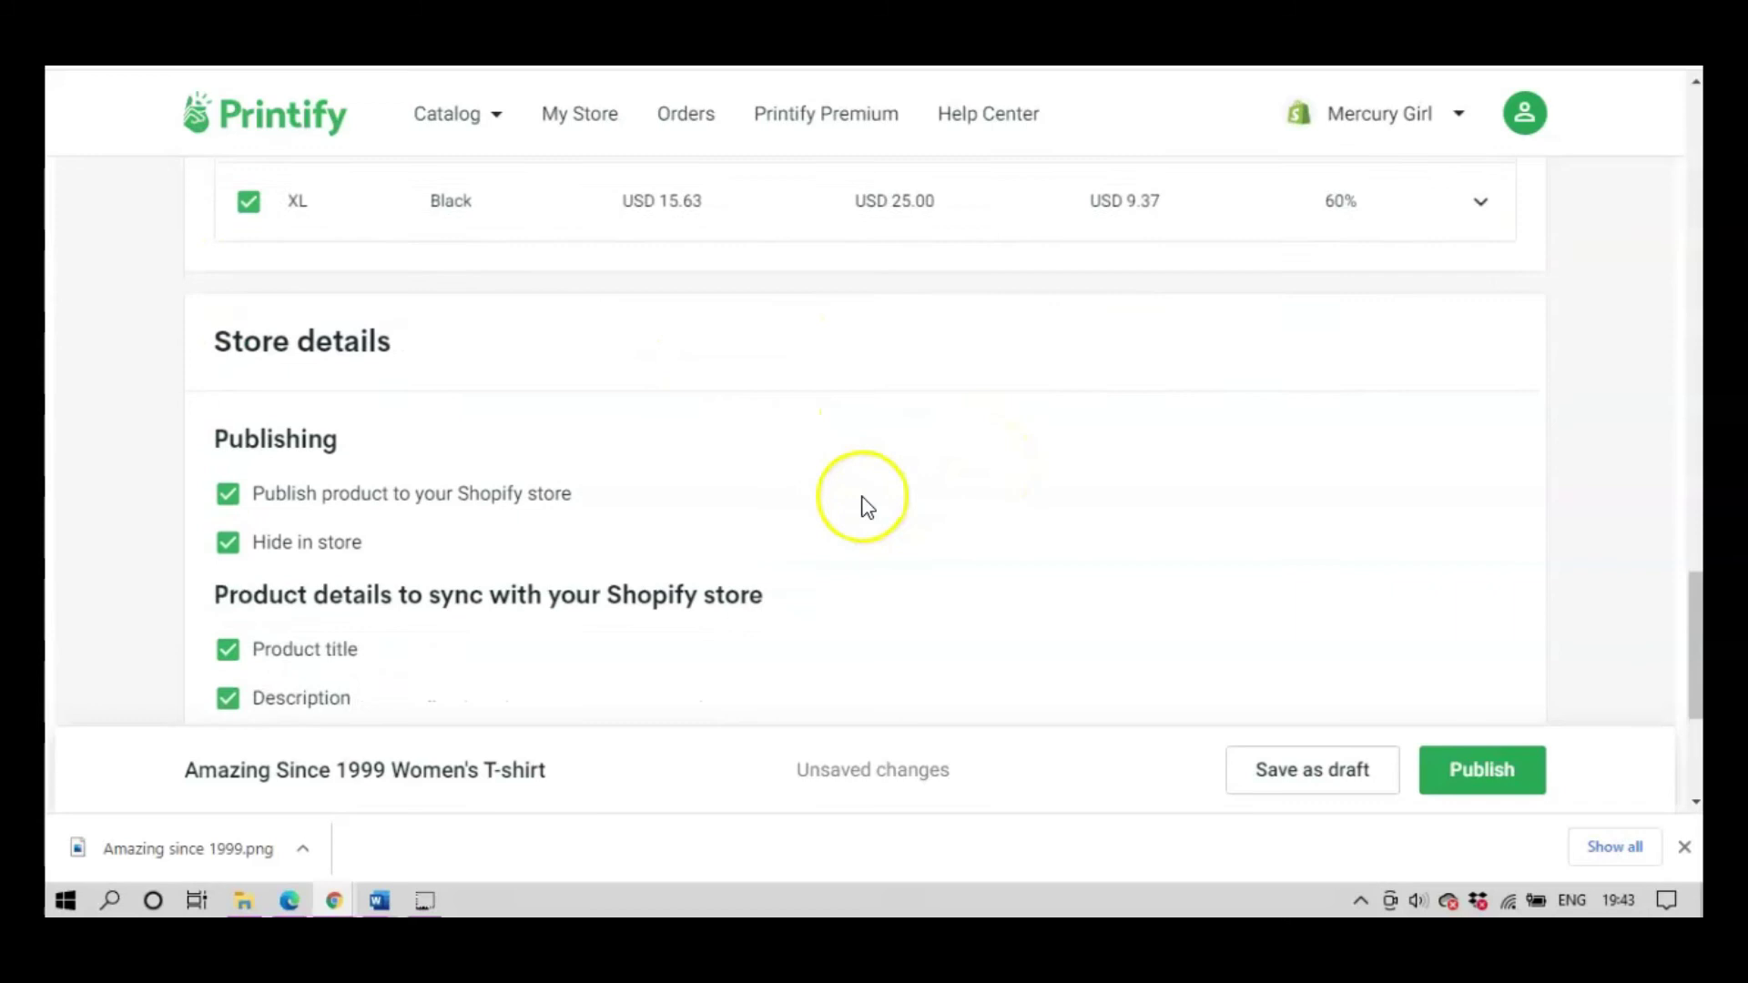
scroll(861, 501, up, 15)
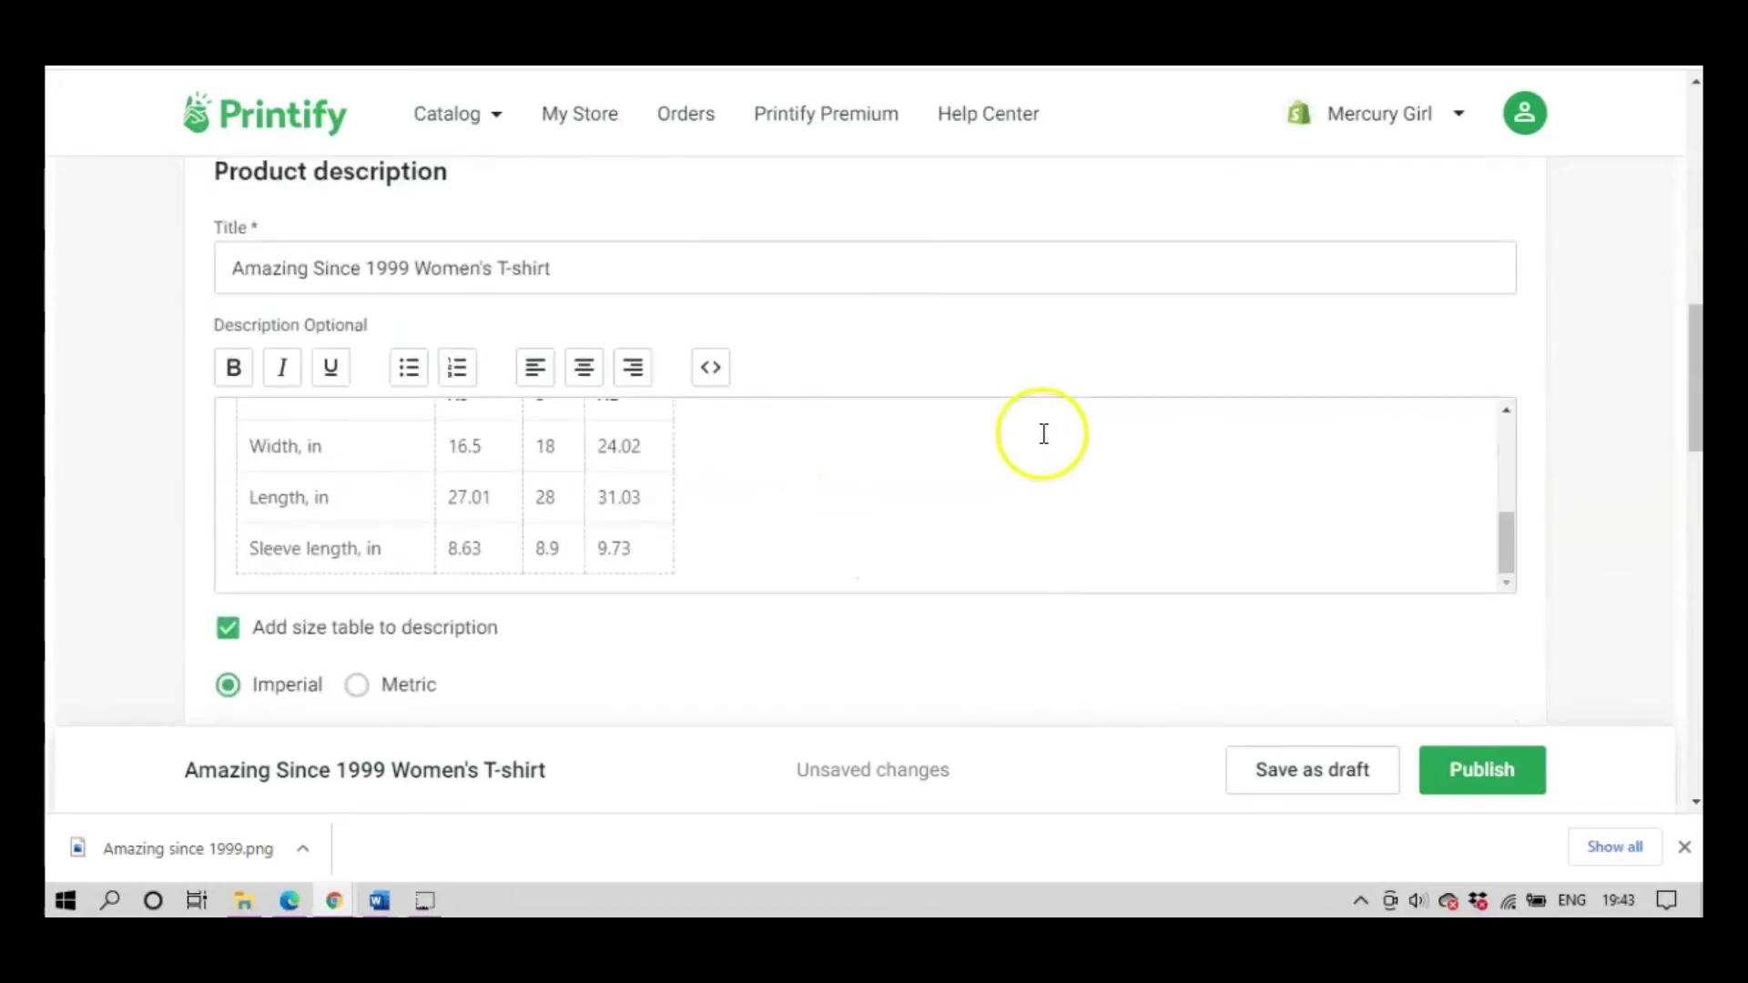
scroll(1033, 434, down, 15)
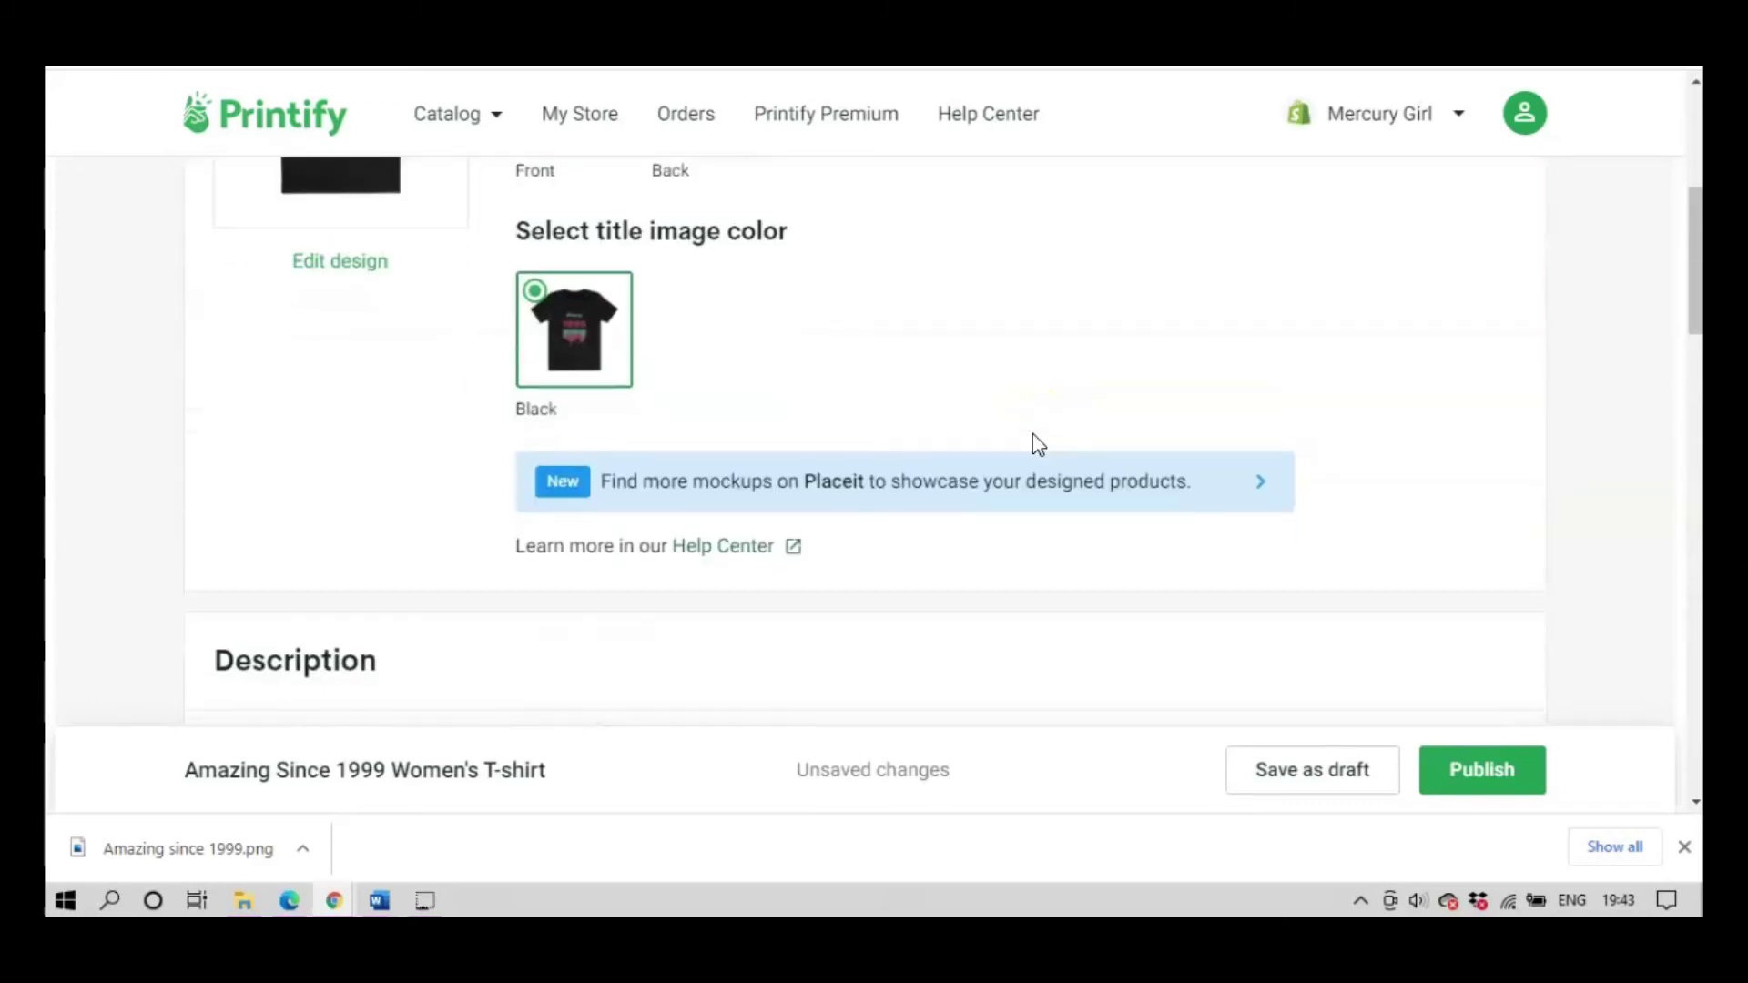
click(1331, 783)
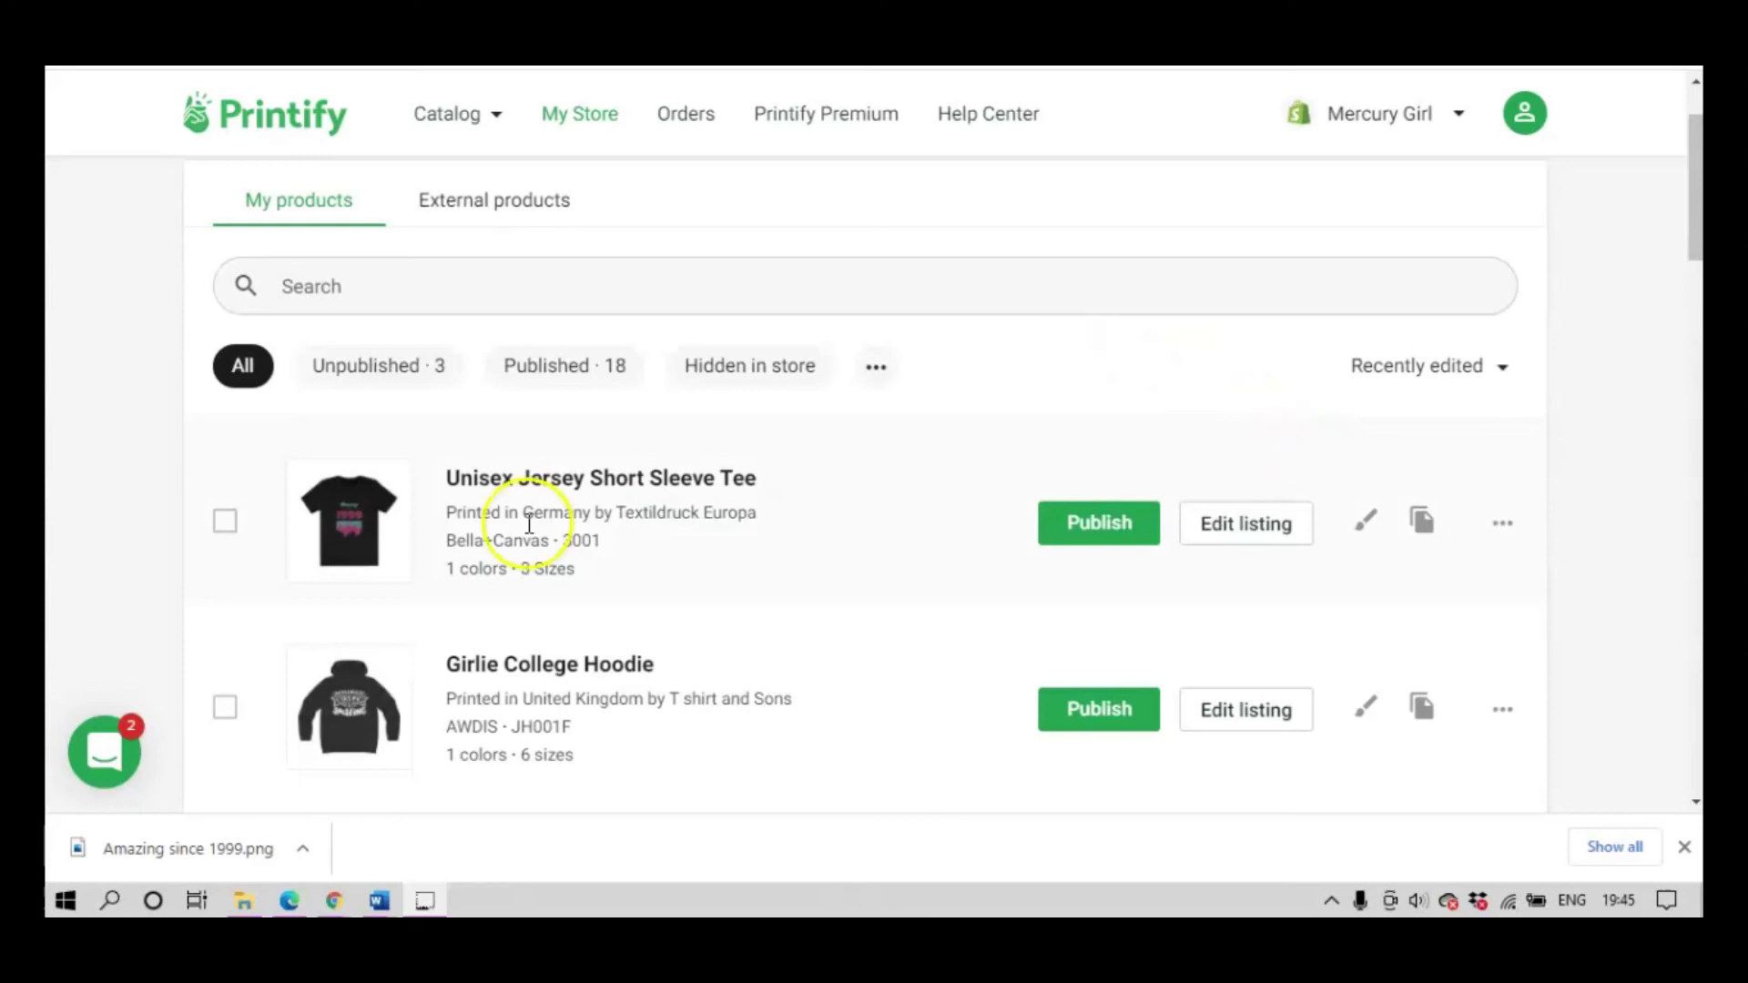
Start replacing the Unisex Jersey Short Sleeve Tee from the store's product list.
scroll(610, 553, down, 4)
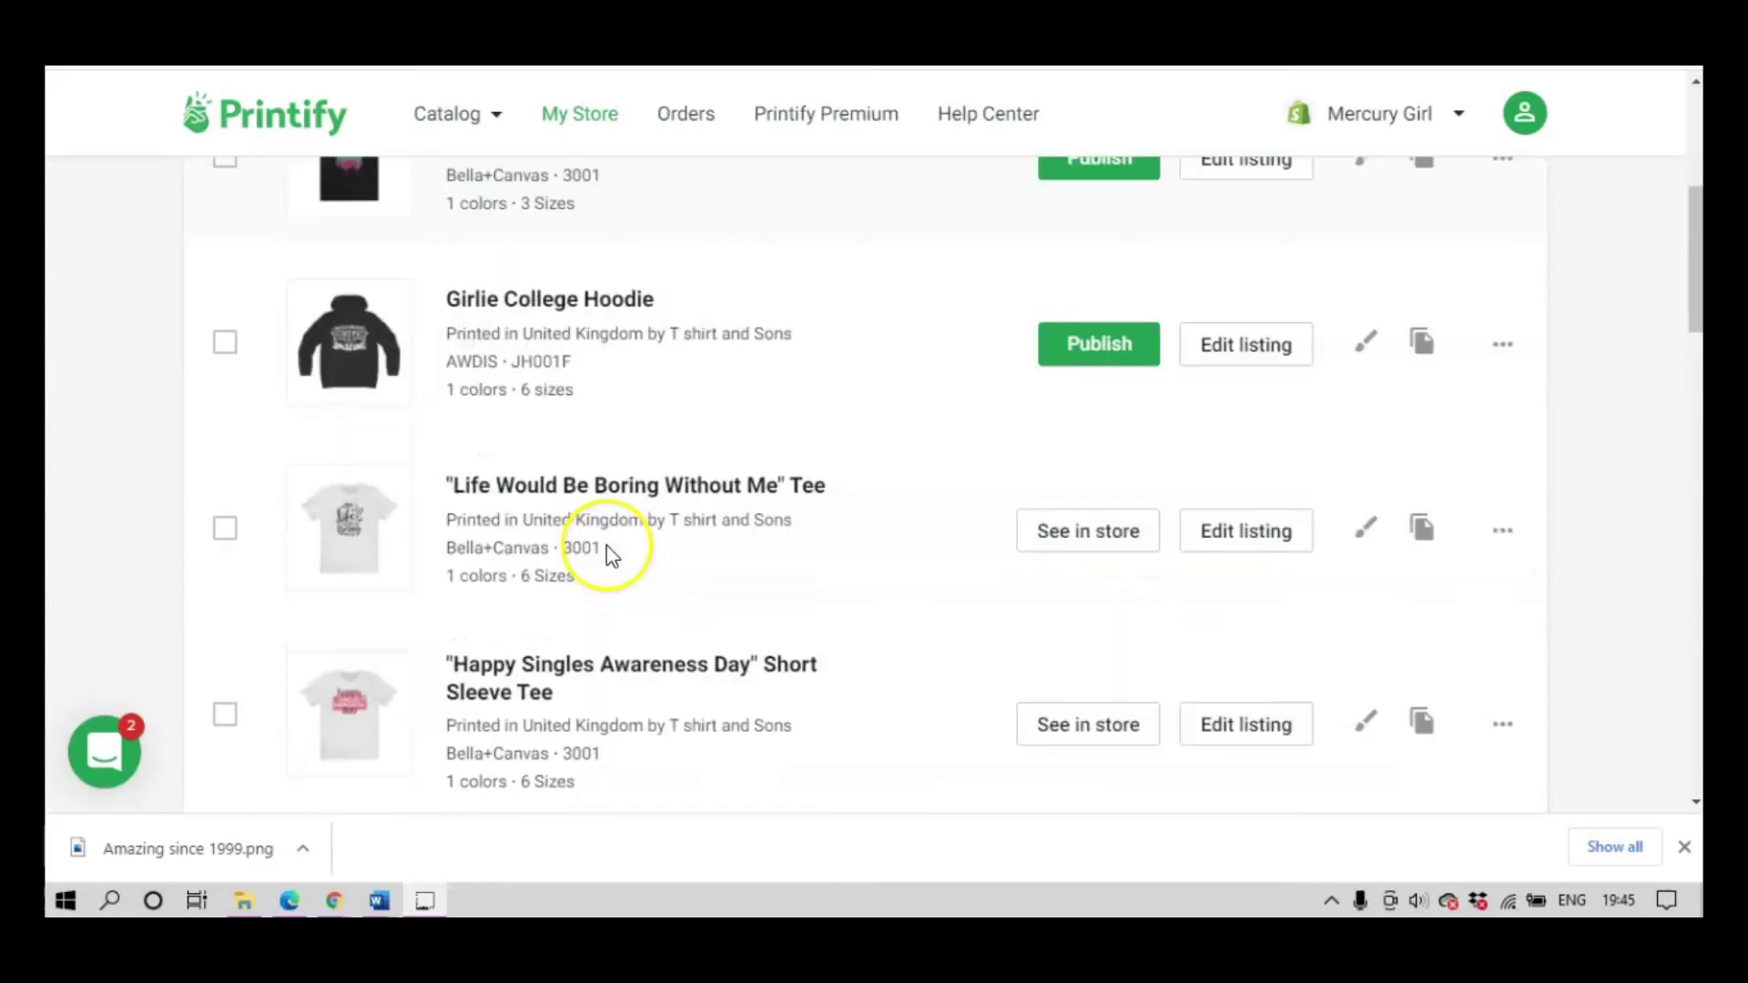
scroll(606, 544, up, 5)
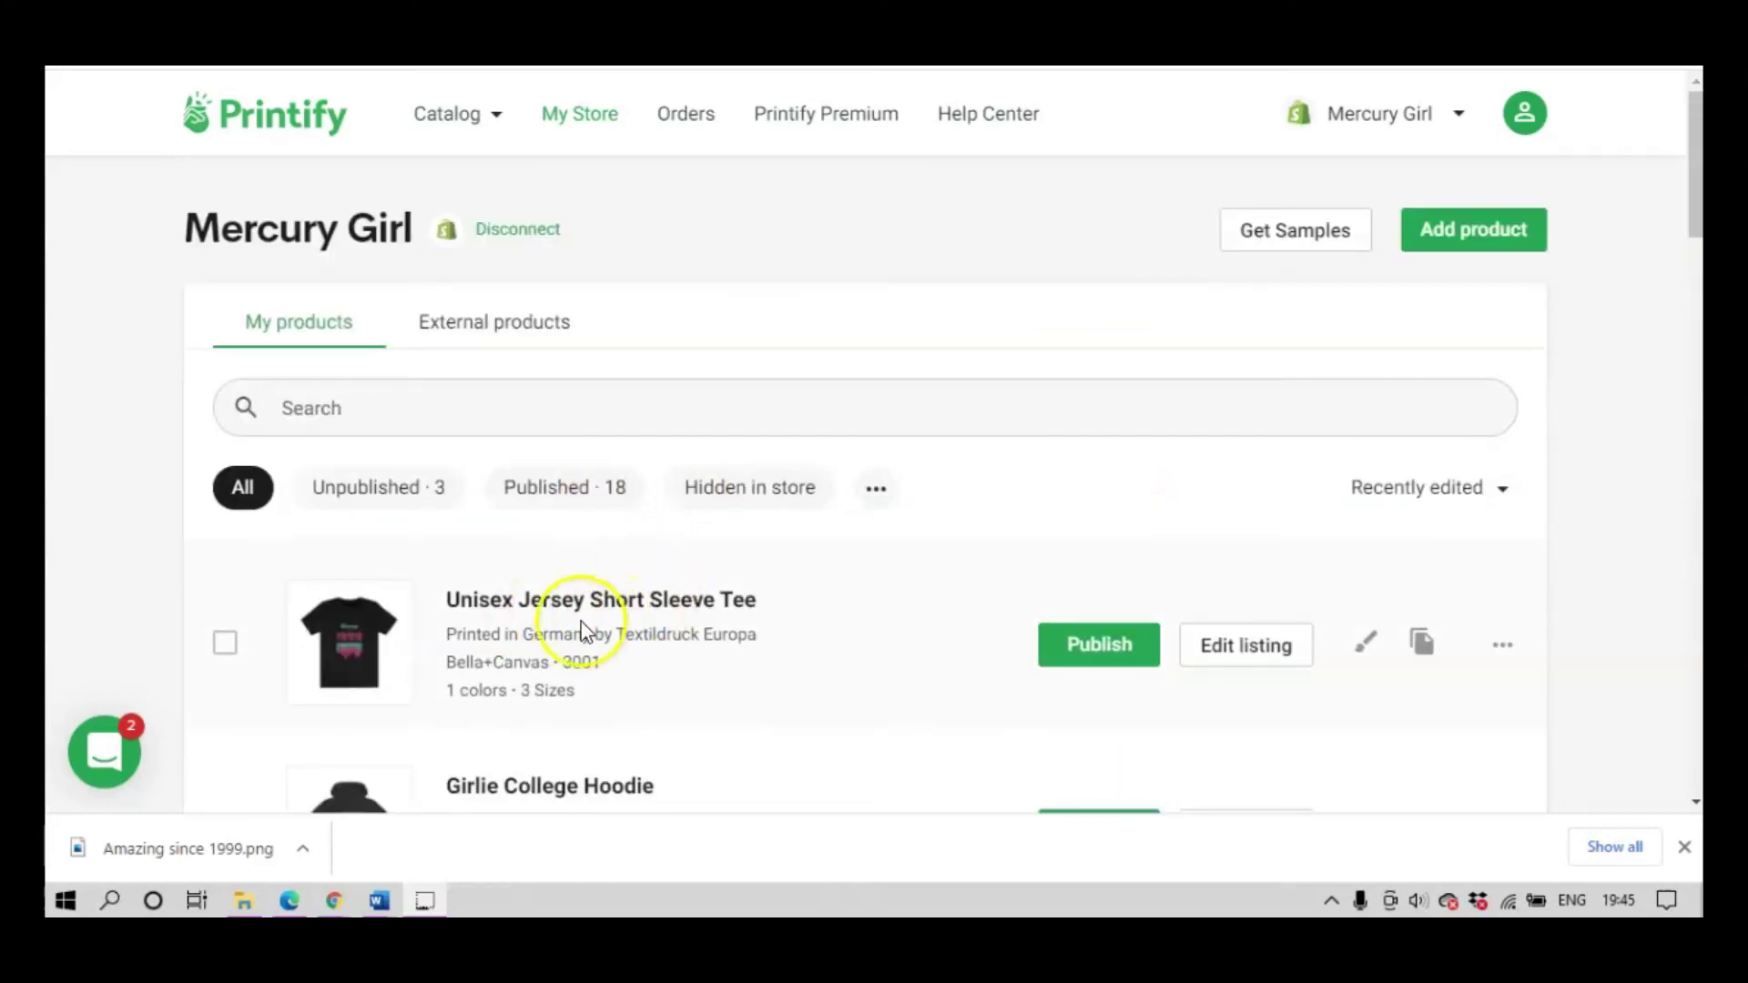
click(1502, 646)
scroll(1555, 496, down, 3)
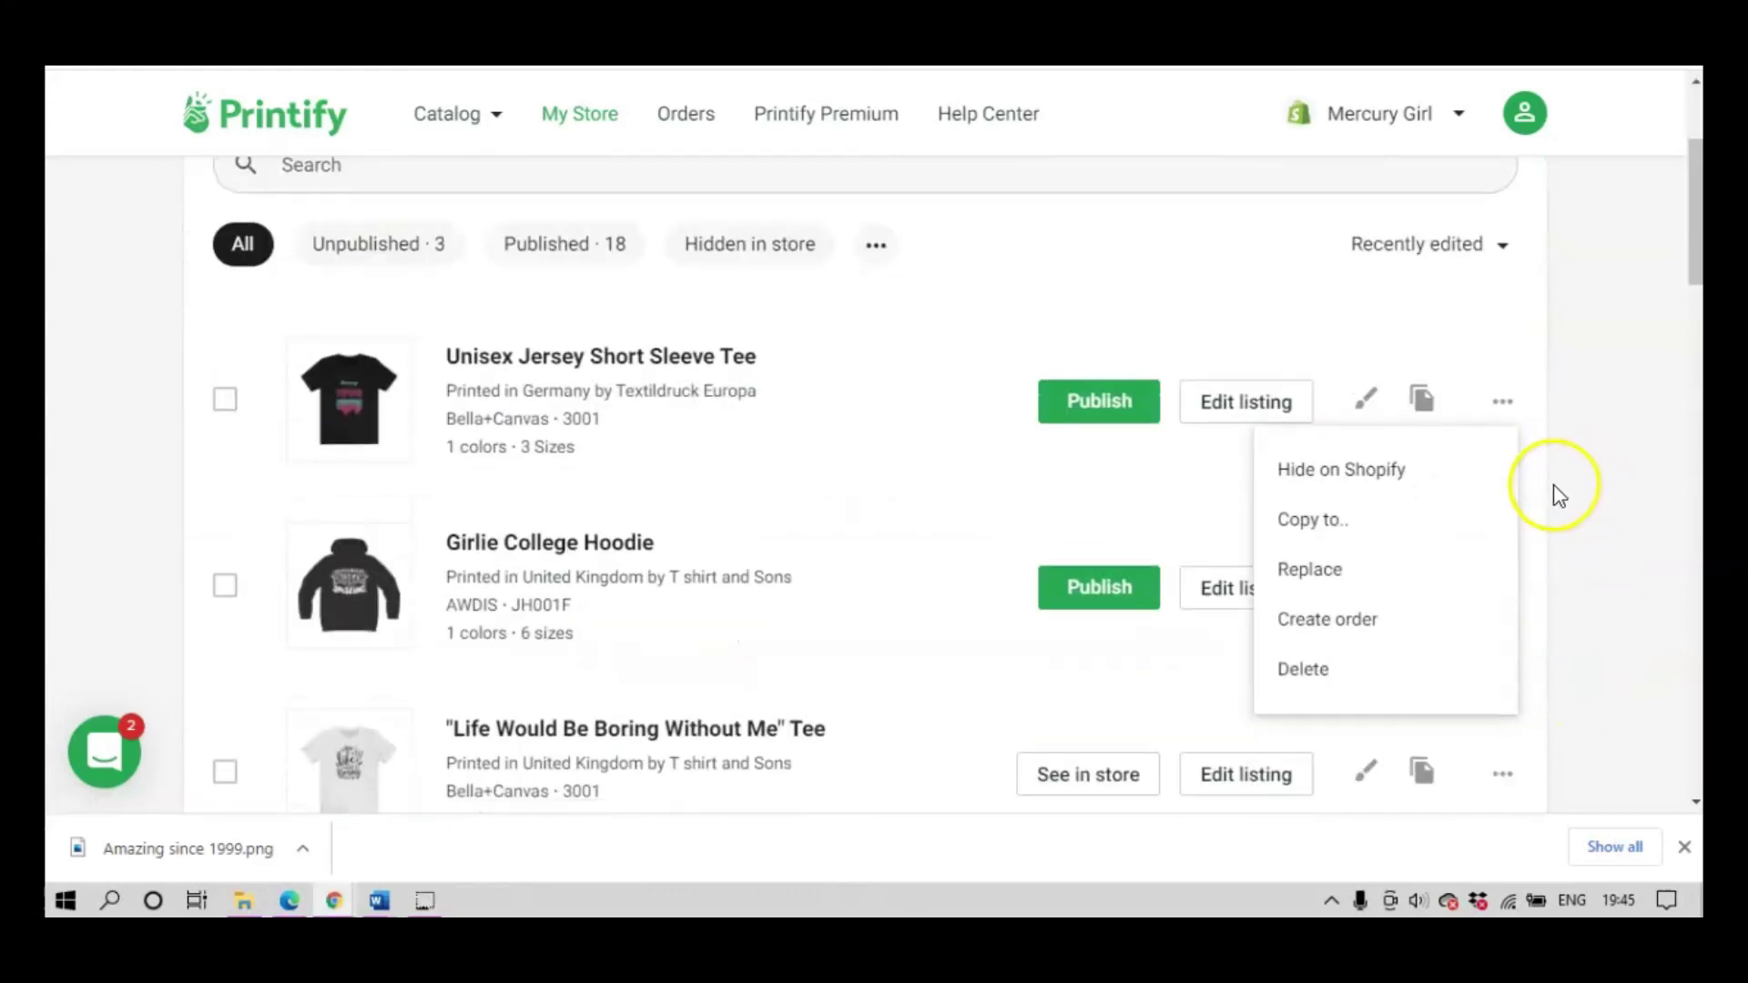
scroll(1553, 491, down, 1)
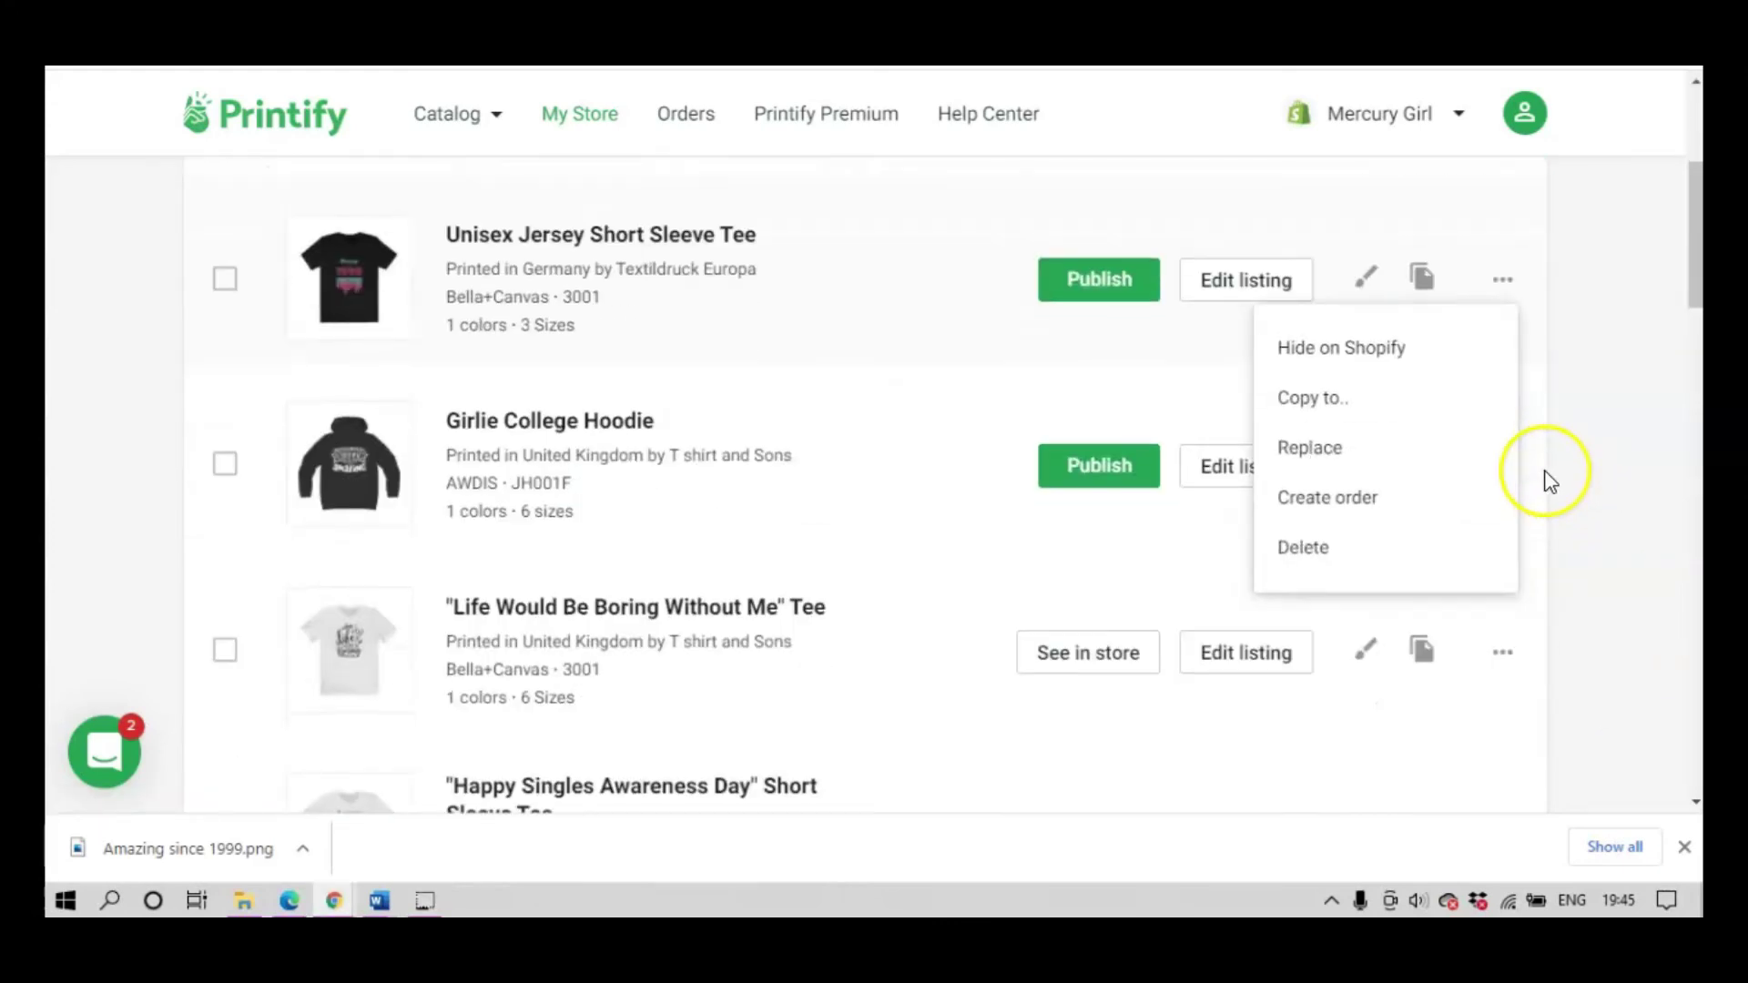
click(1314, 448)
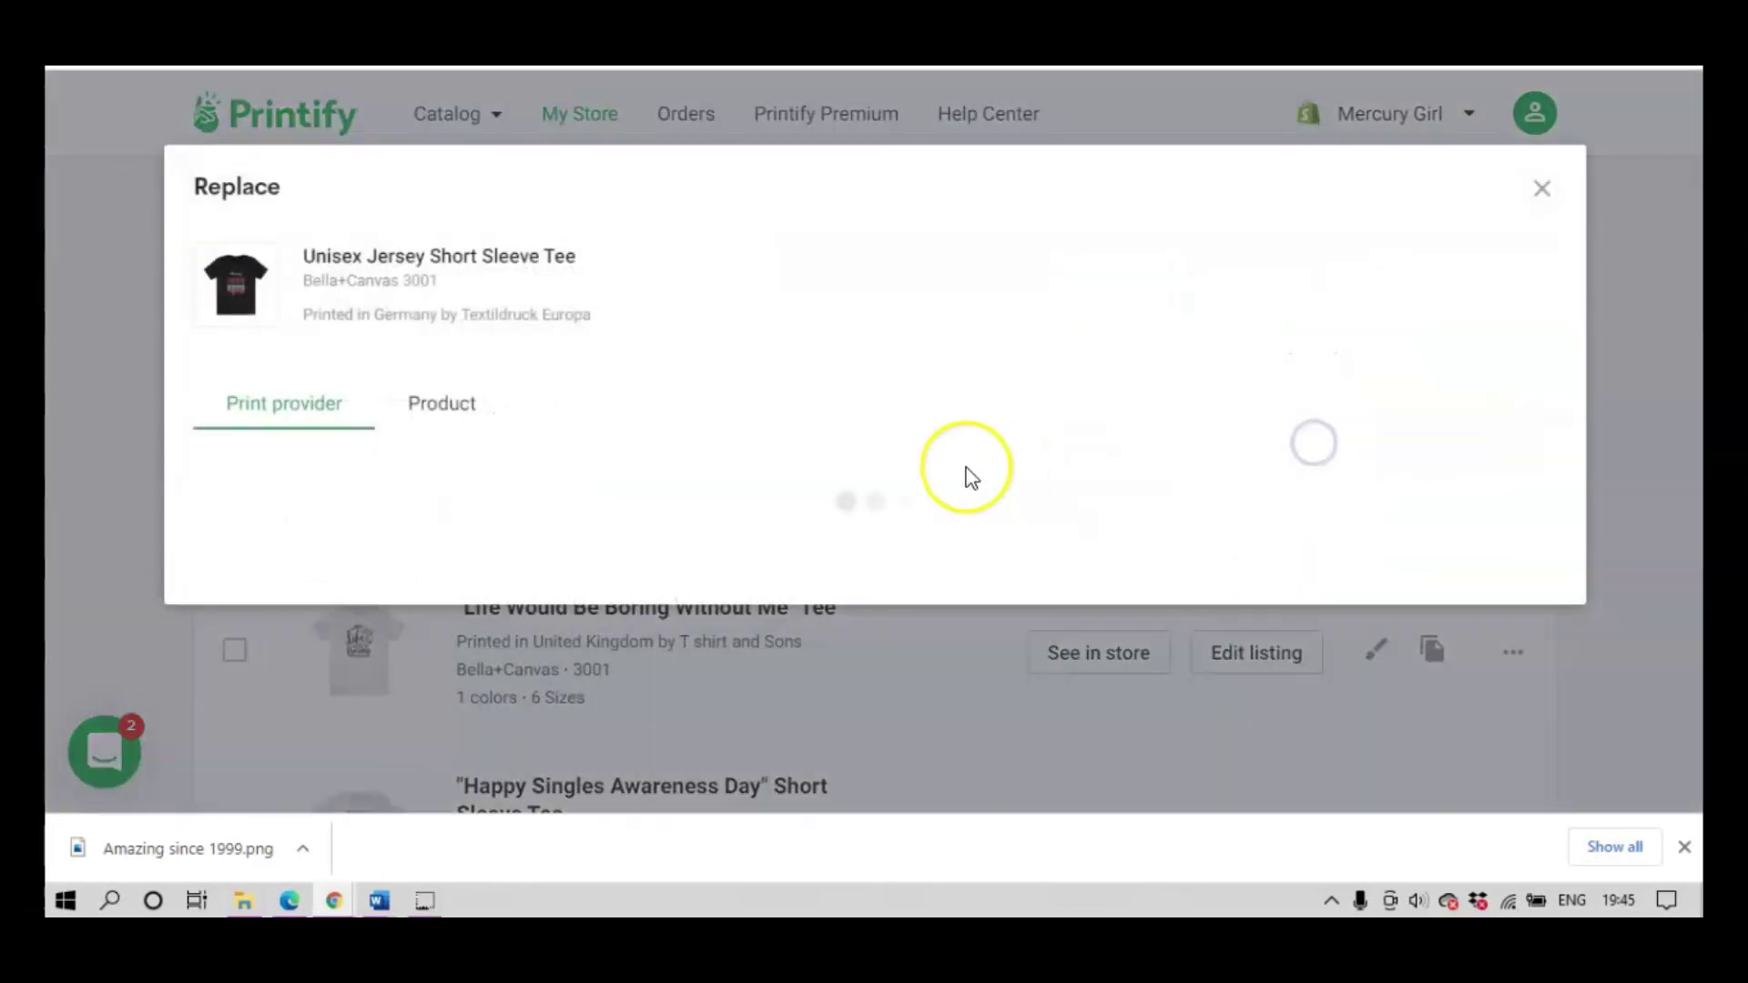
Look at the catalog of replacement products, and return to the print provider choices.
click(430, 404)
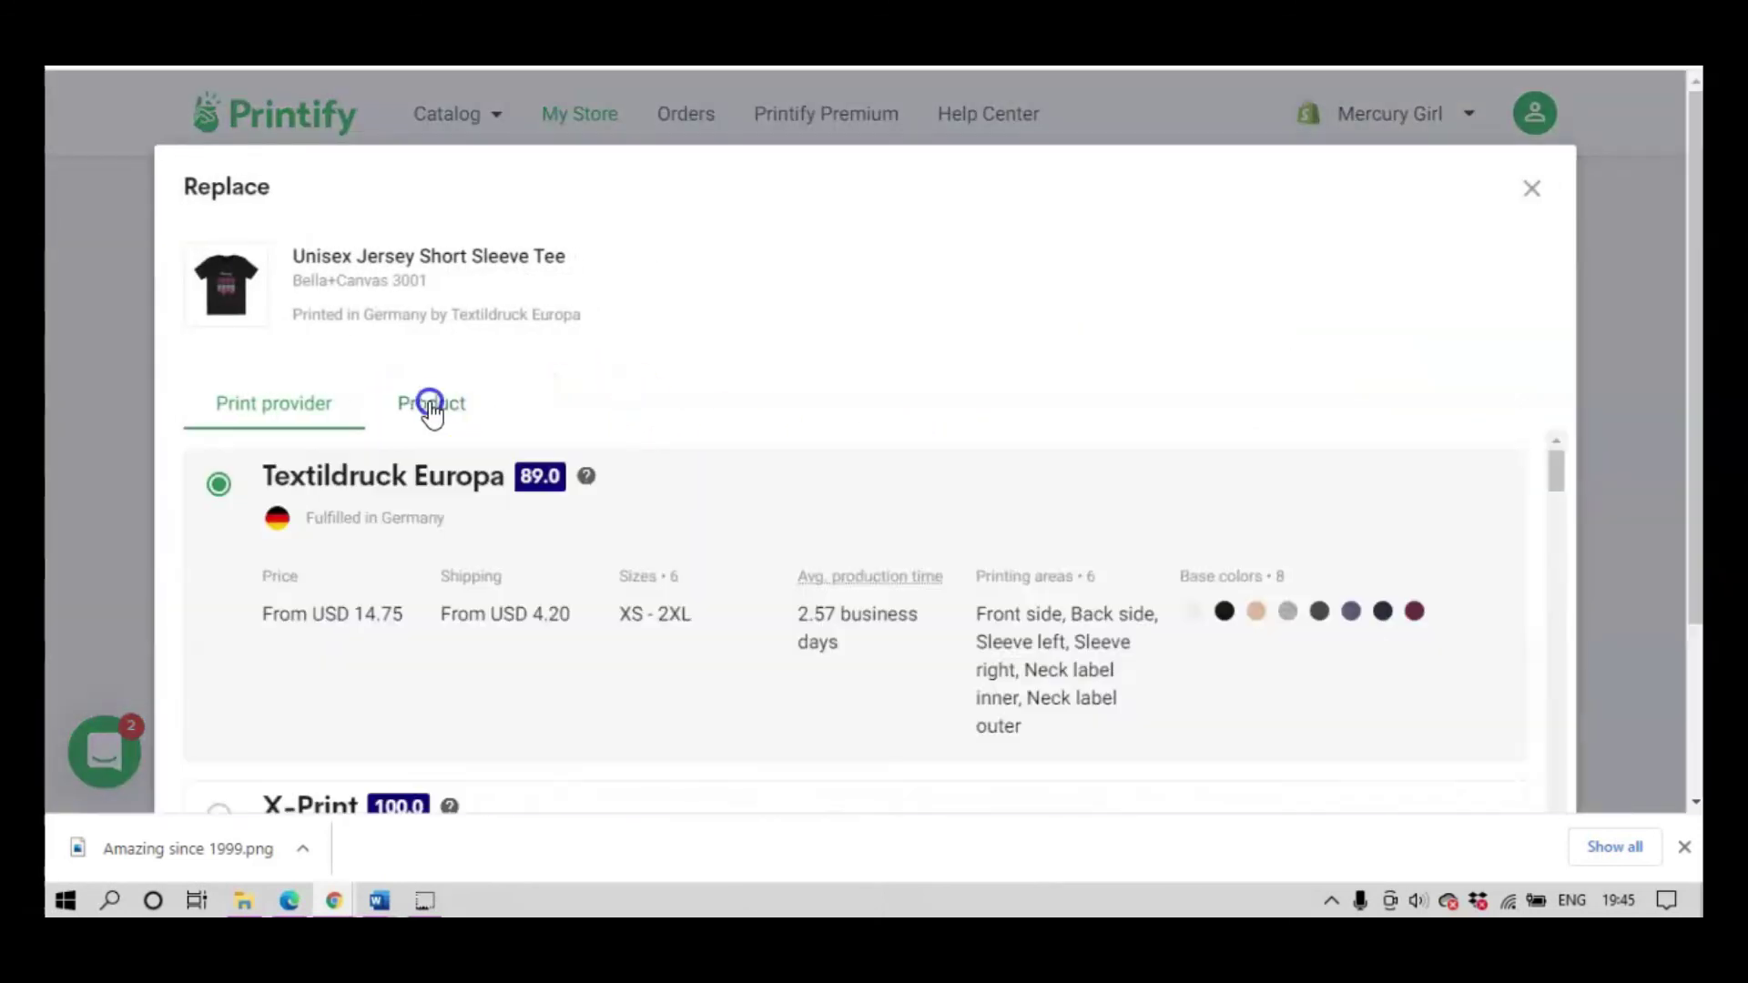
scroll(577, 538, down, 3)
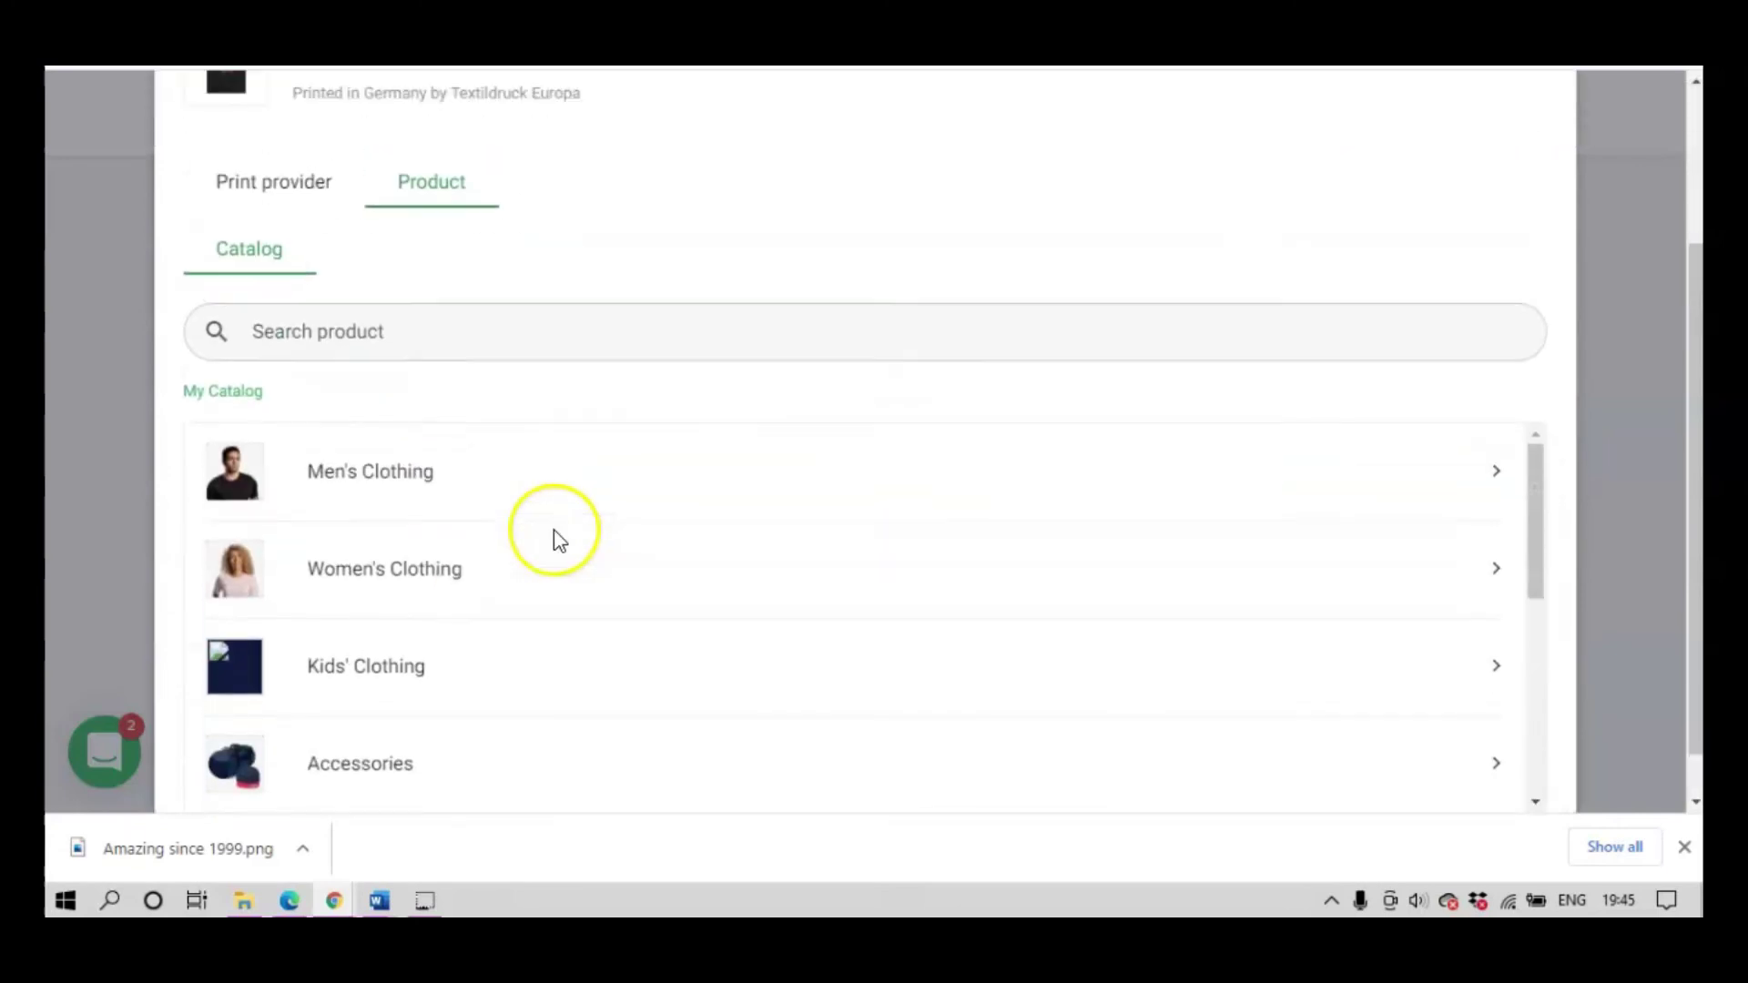
scroll(577, 538, up, 3)
click(325, 405)
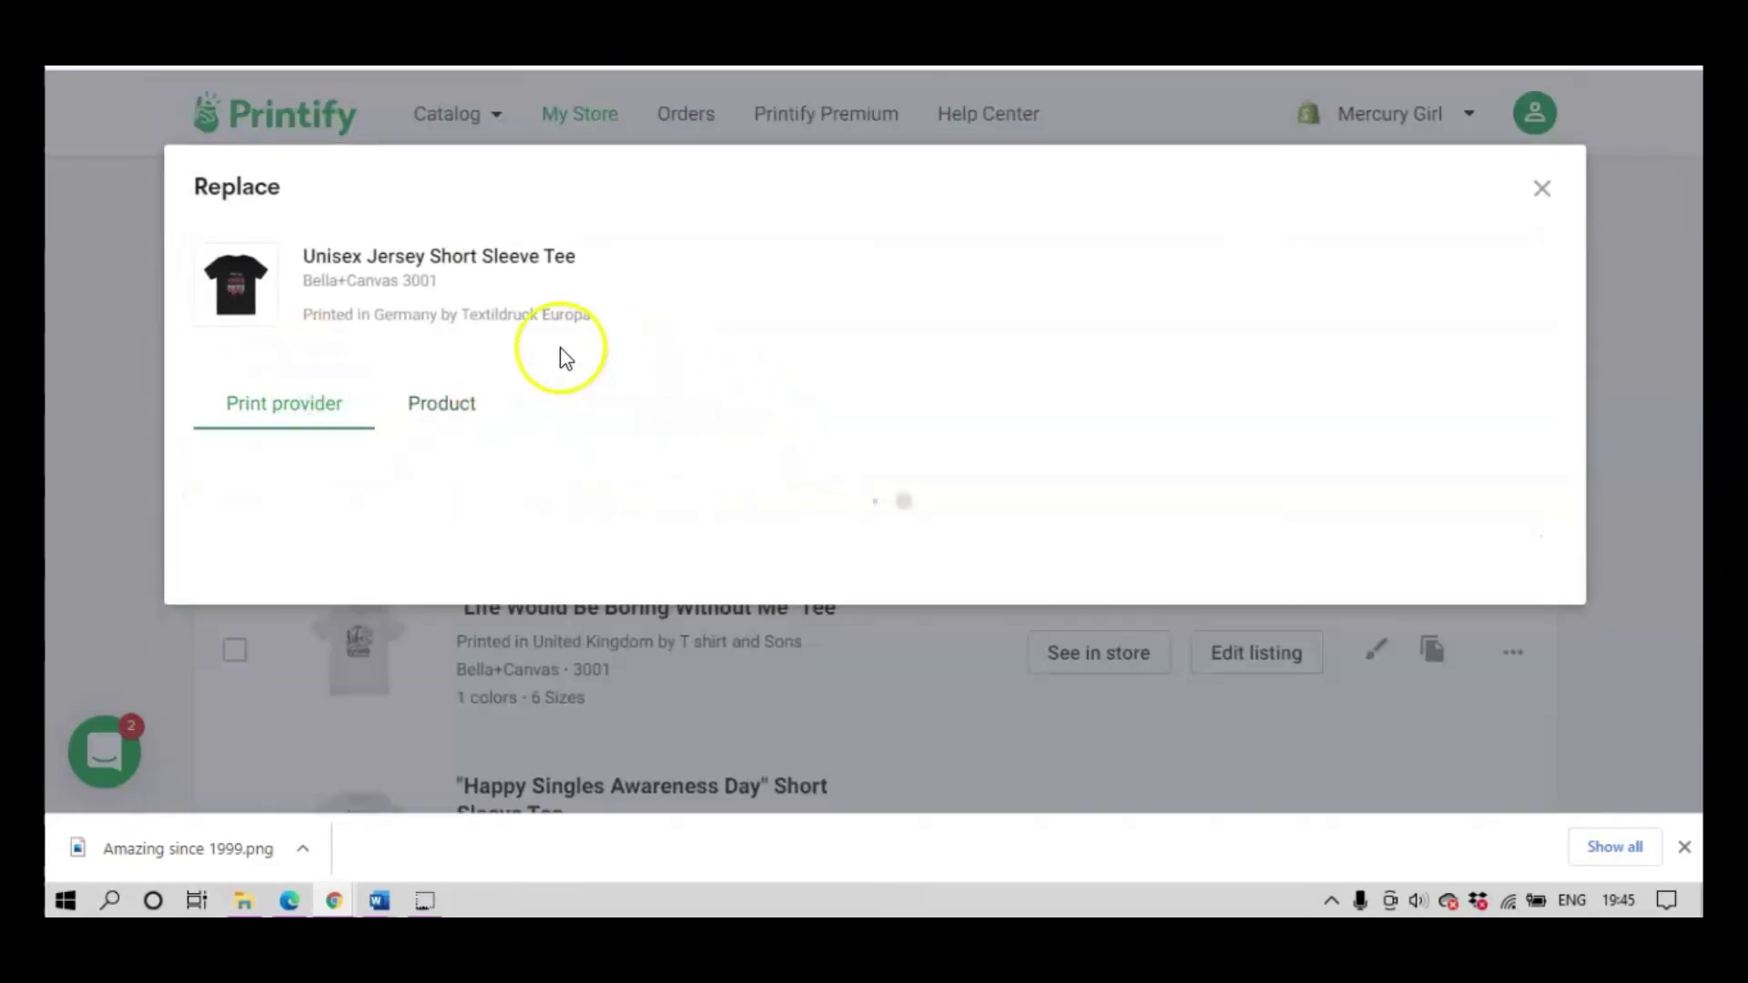
Replace the tee's print provider with T shirt and Sons, fulfilled in United Kingdom, and proceed past the overwrite notice.
scroll(645, 426, down, 3)
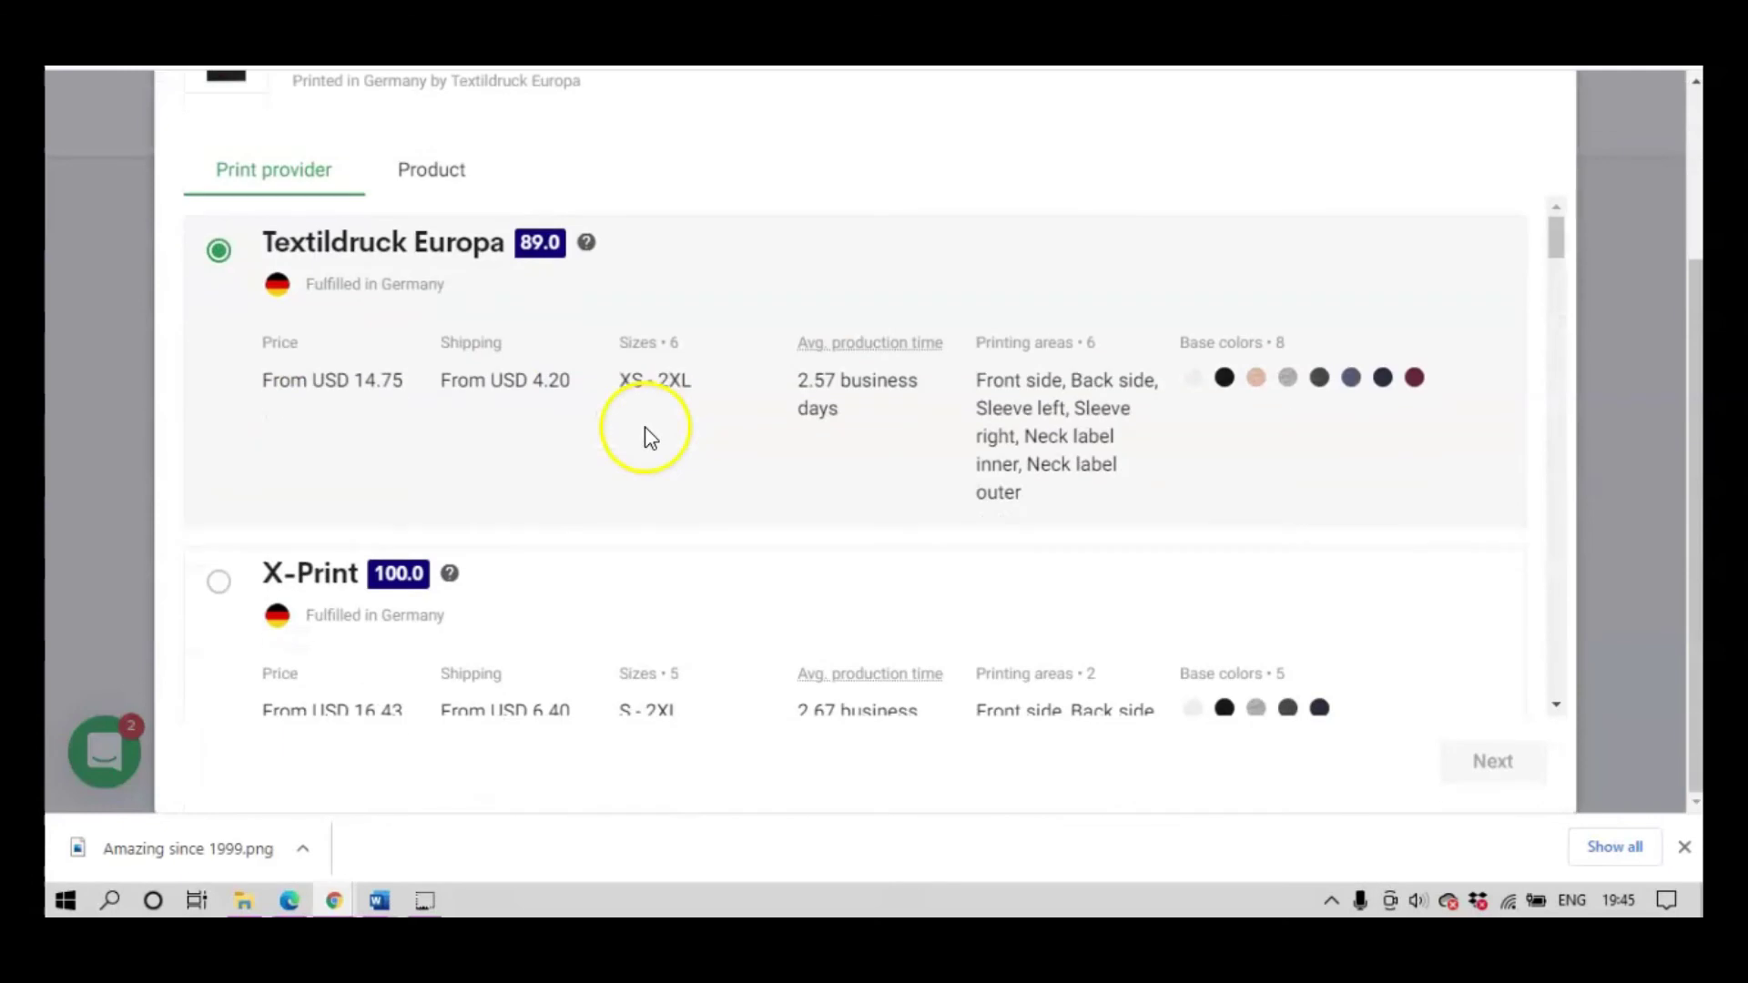
scroll(547, 343, down, 15)
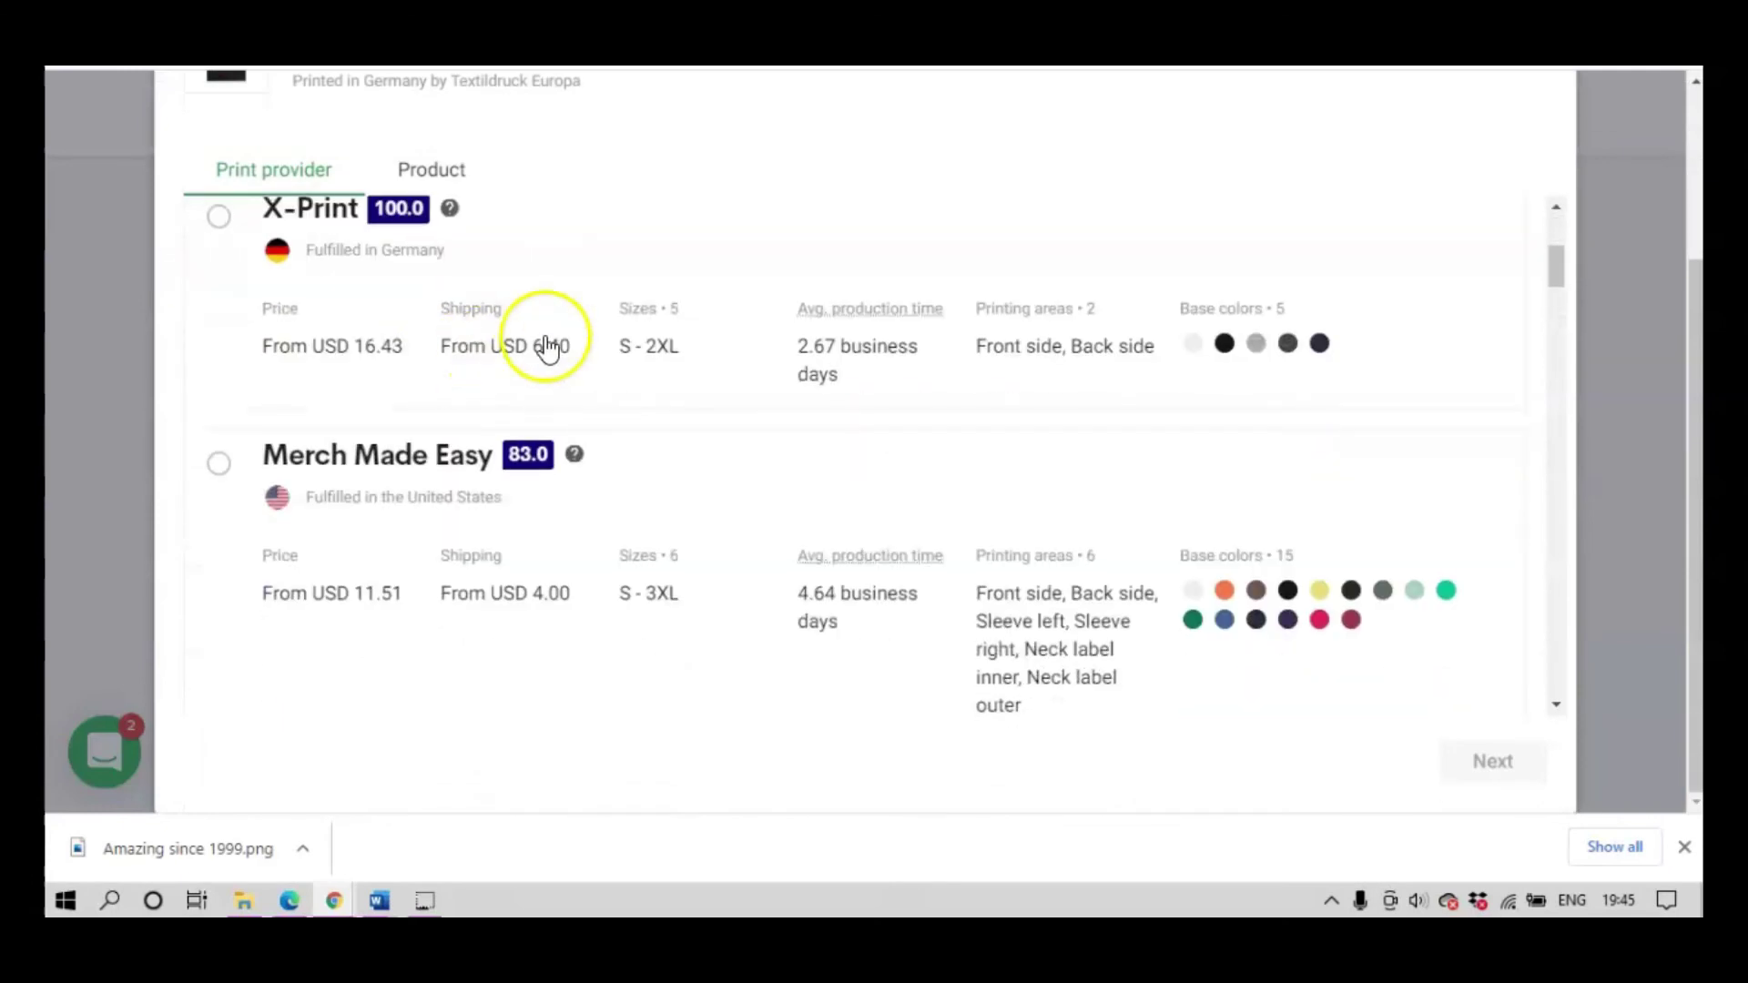
scroll(547, 349, down, 15)
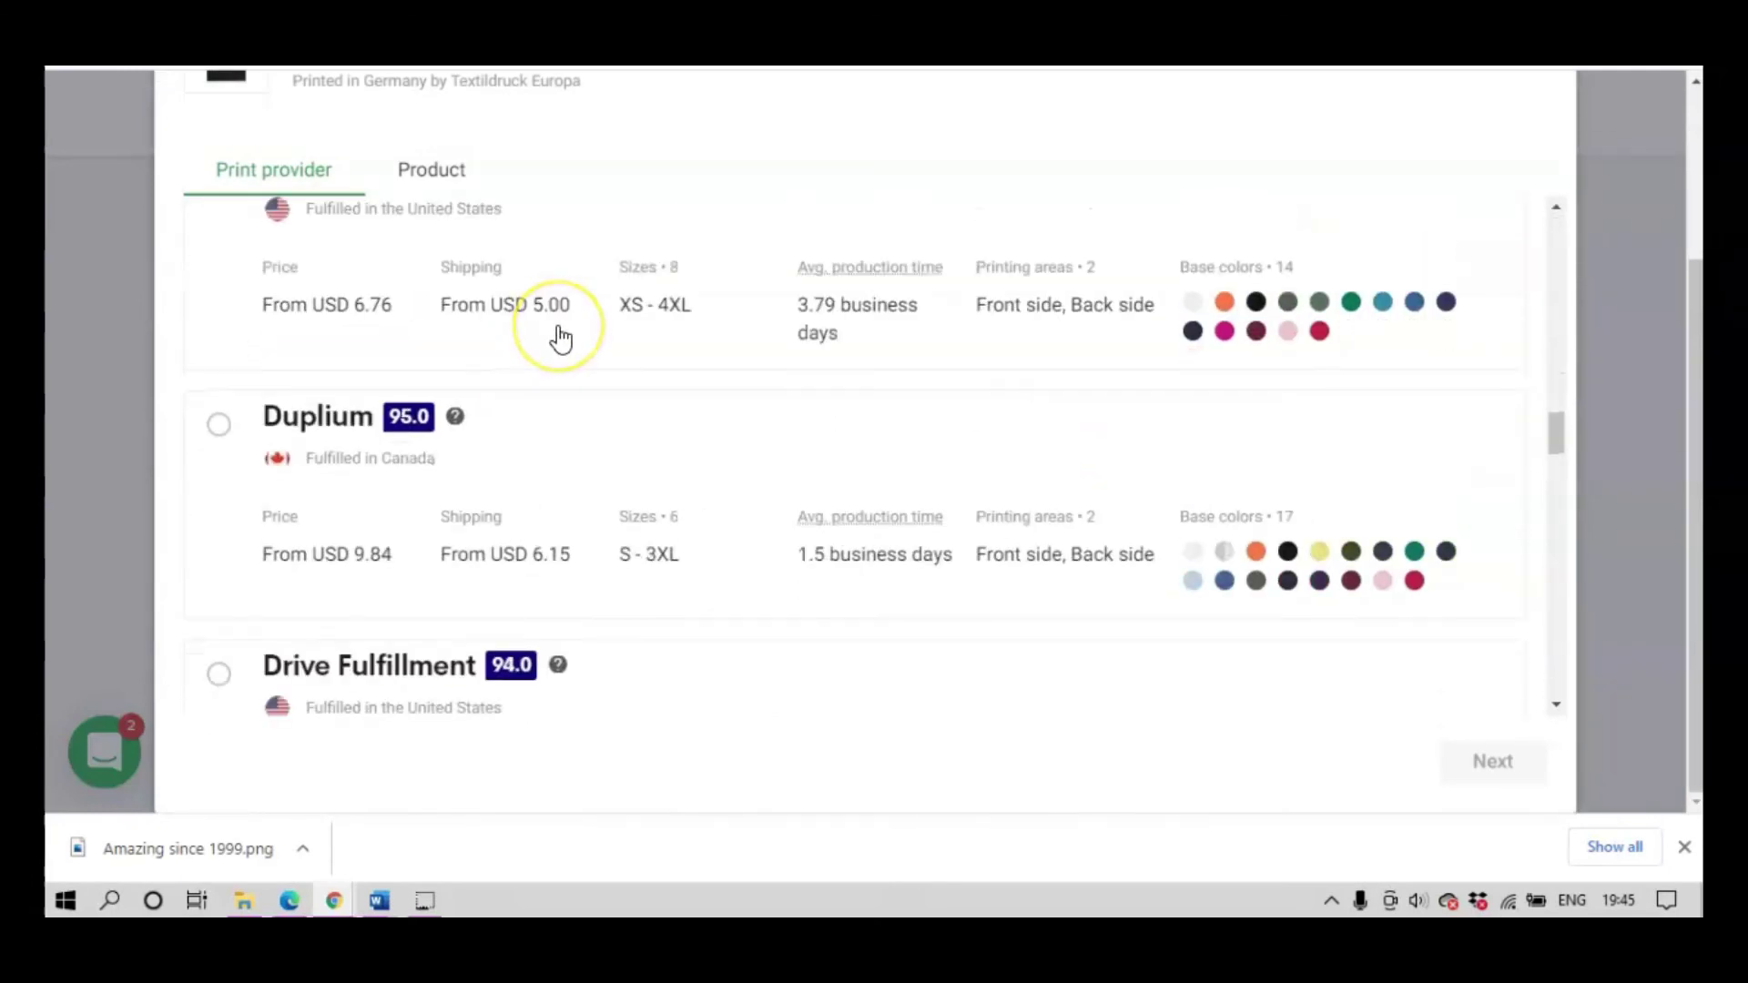
scroll(560, 340, down, 15)
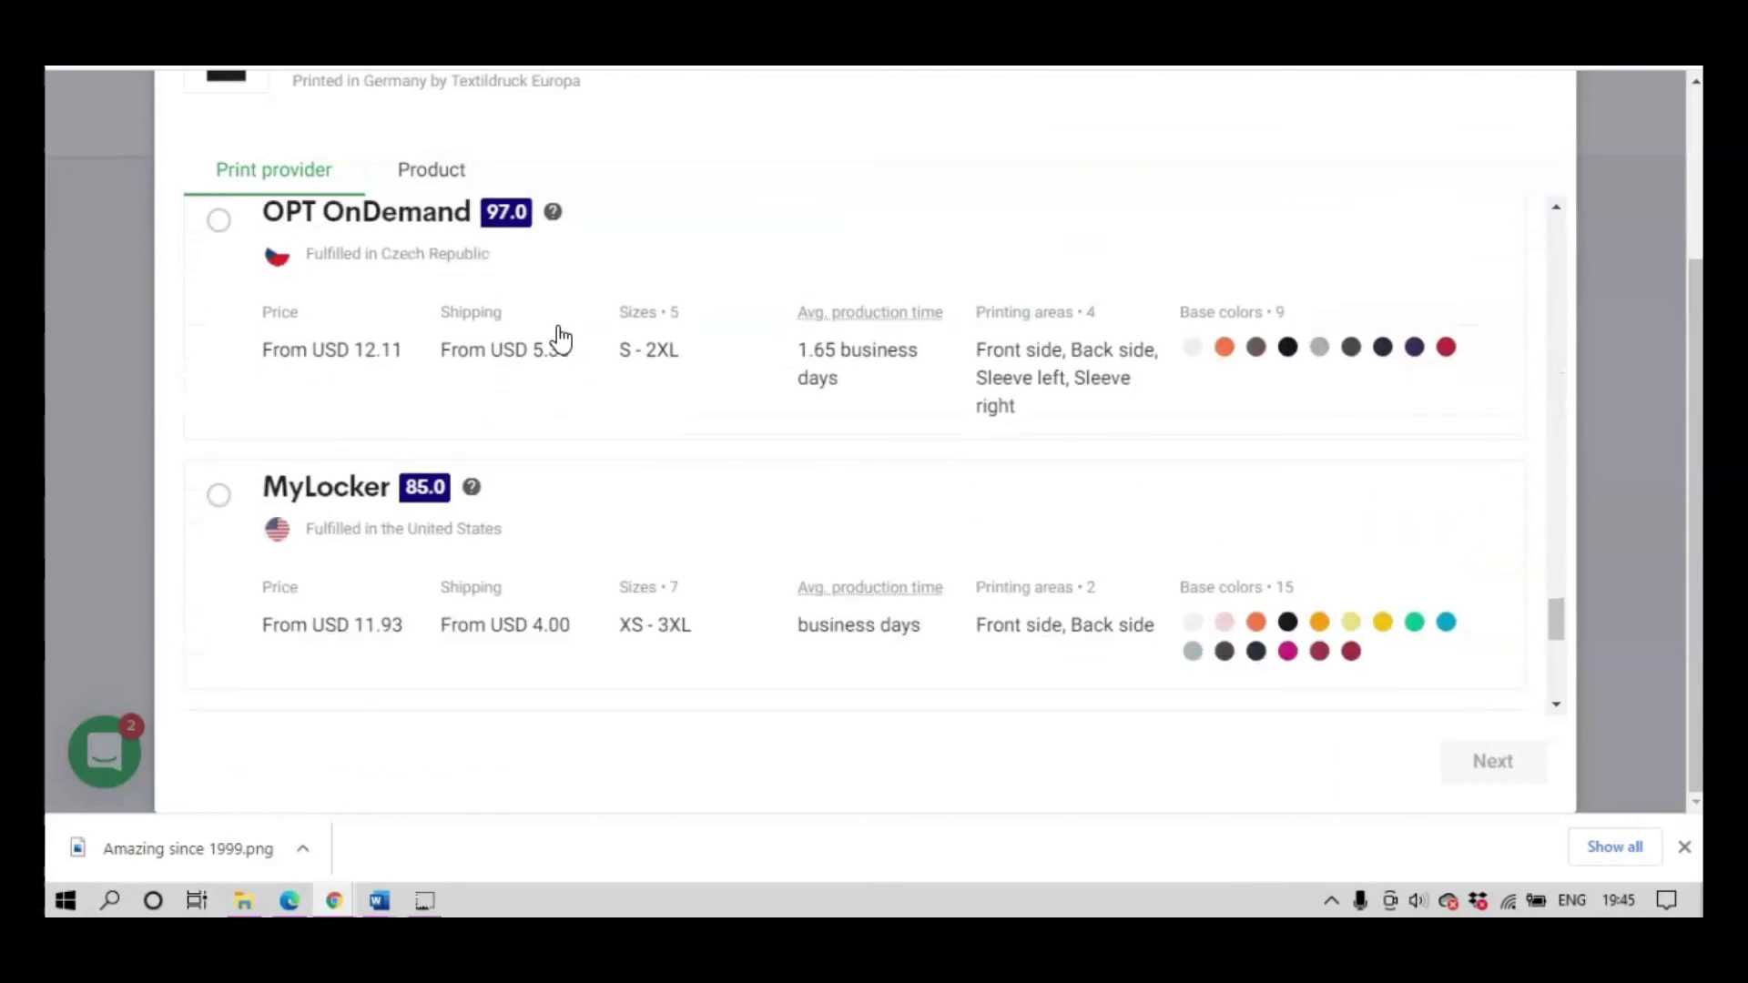
scroll(559, 339, down, 2)
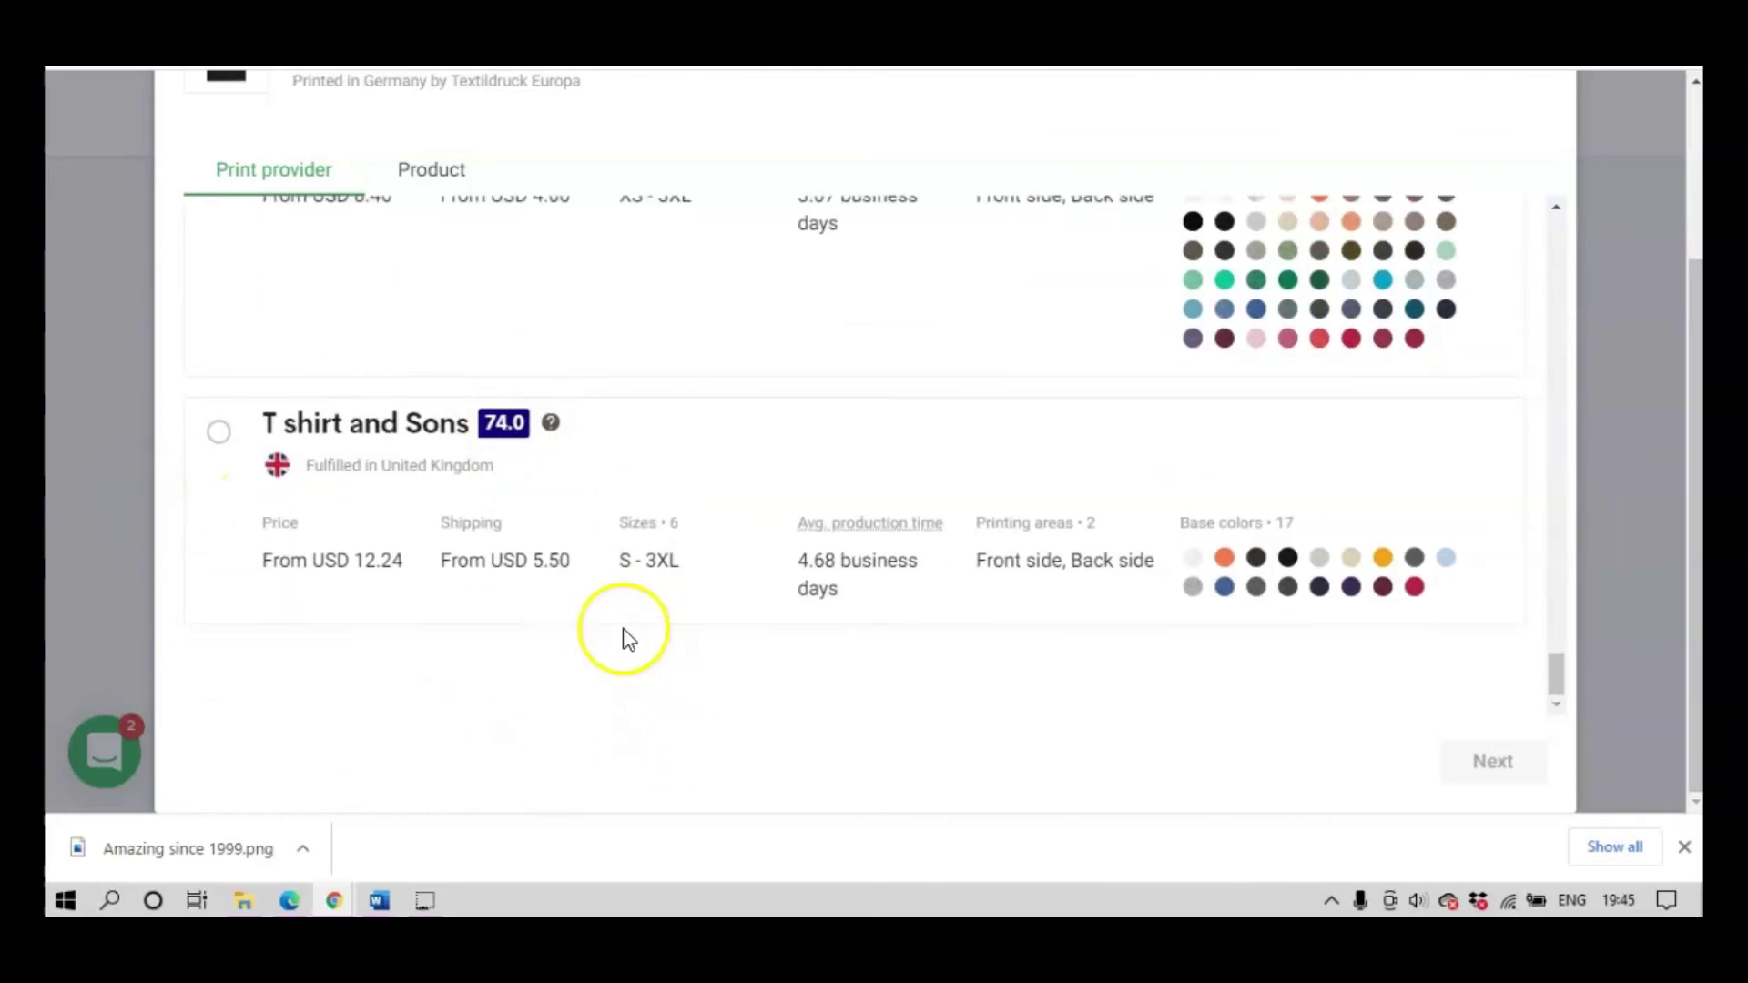
click(219, 445)
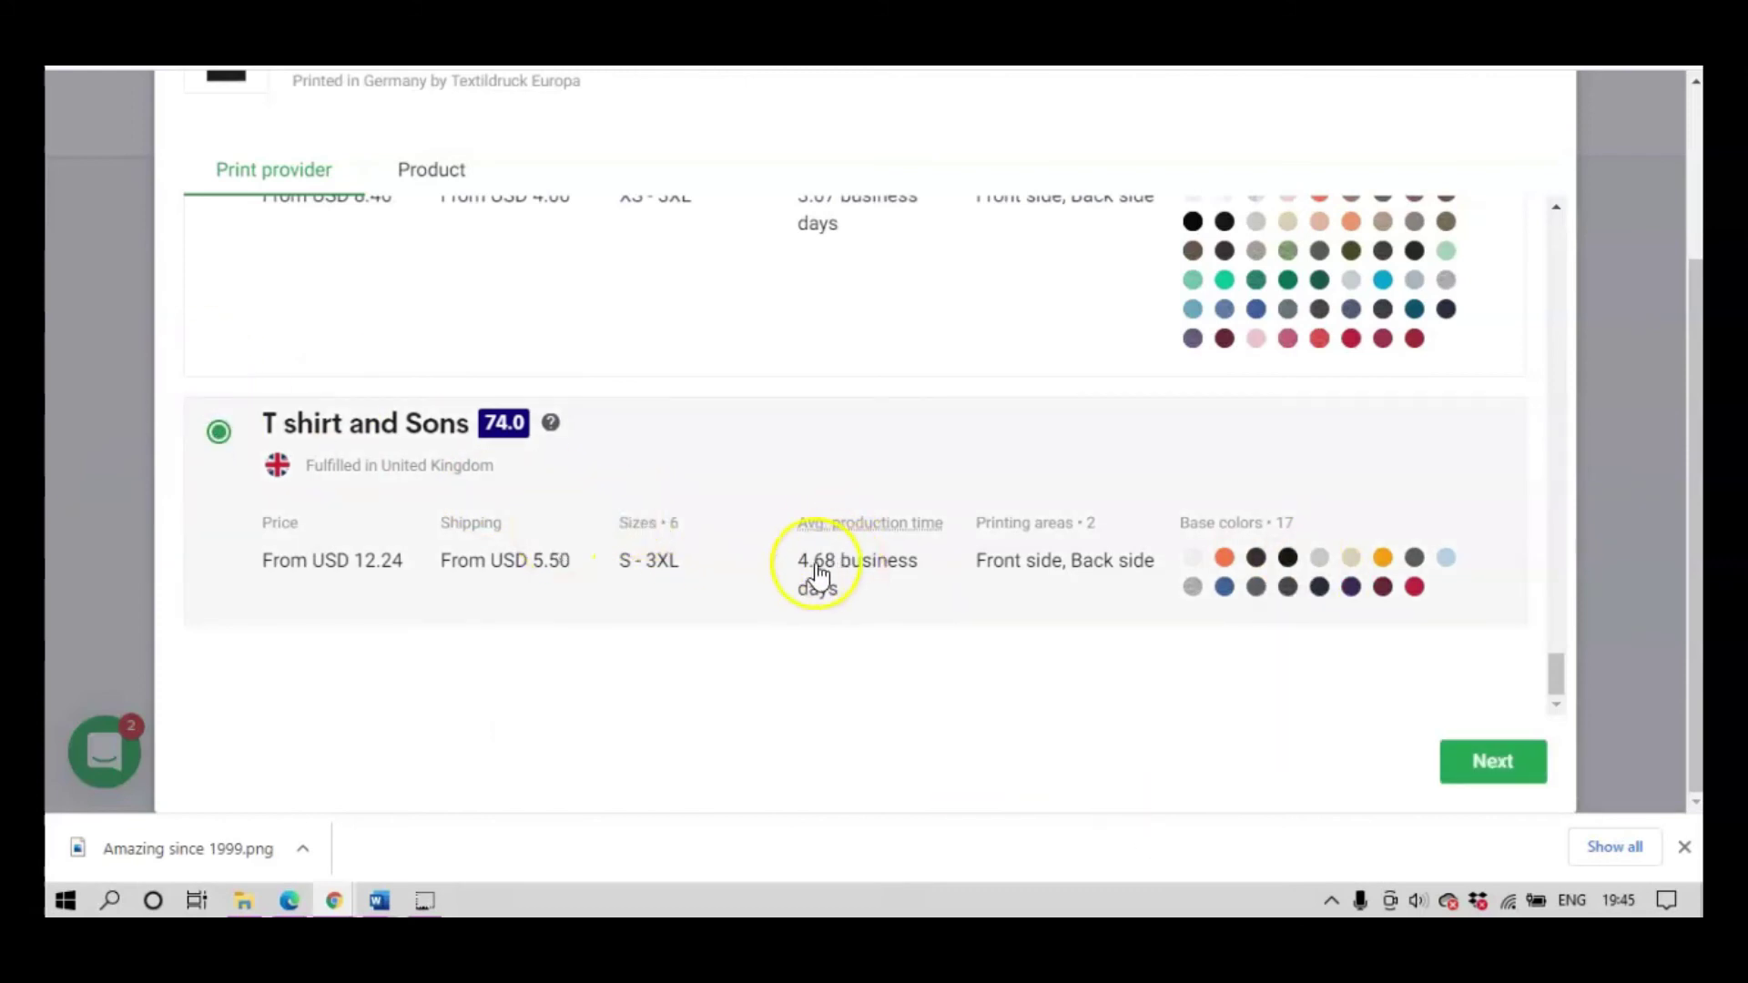
click(1494, 763)
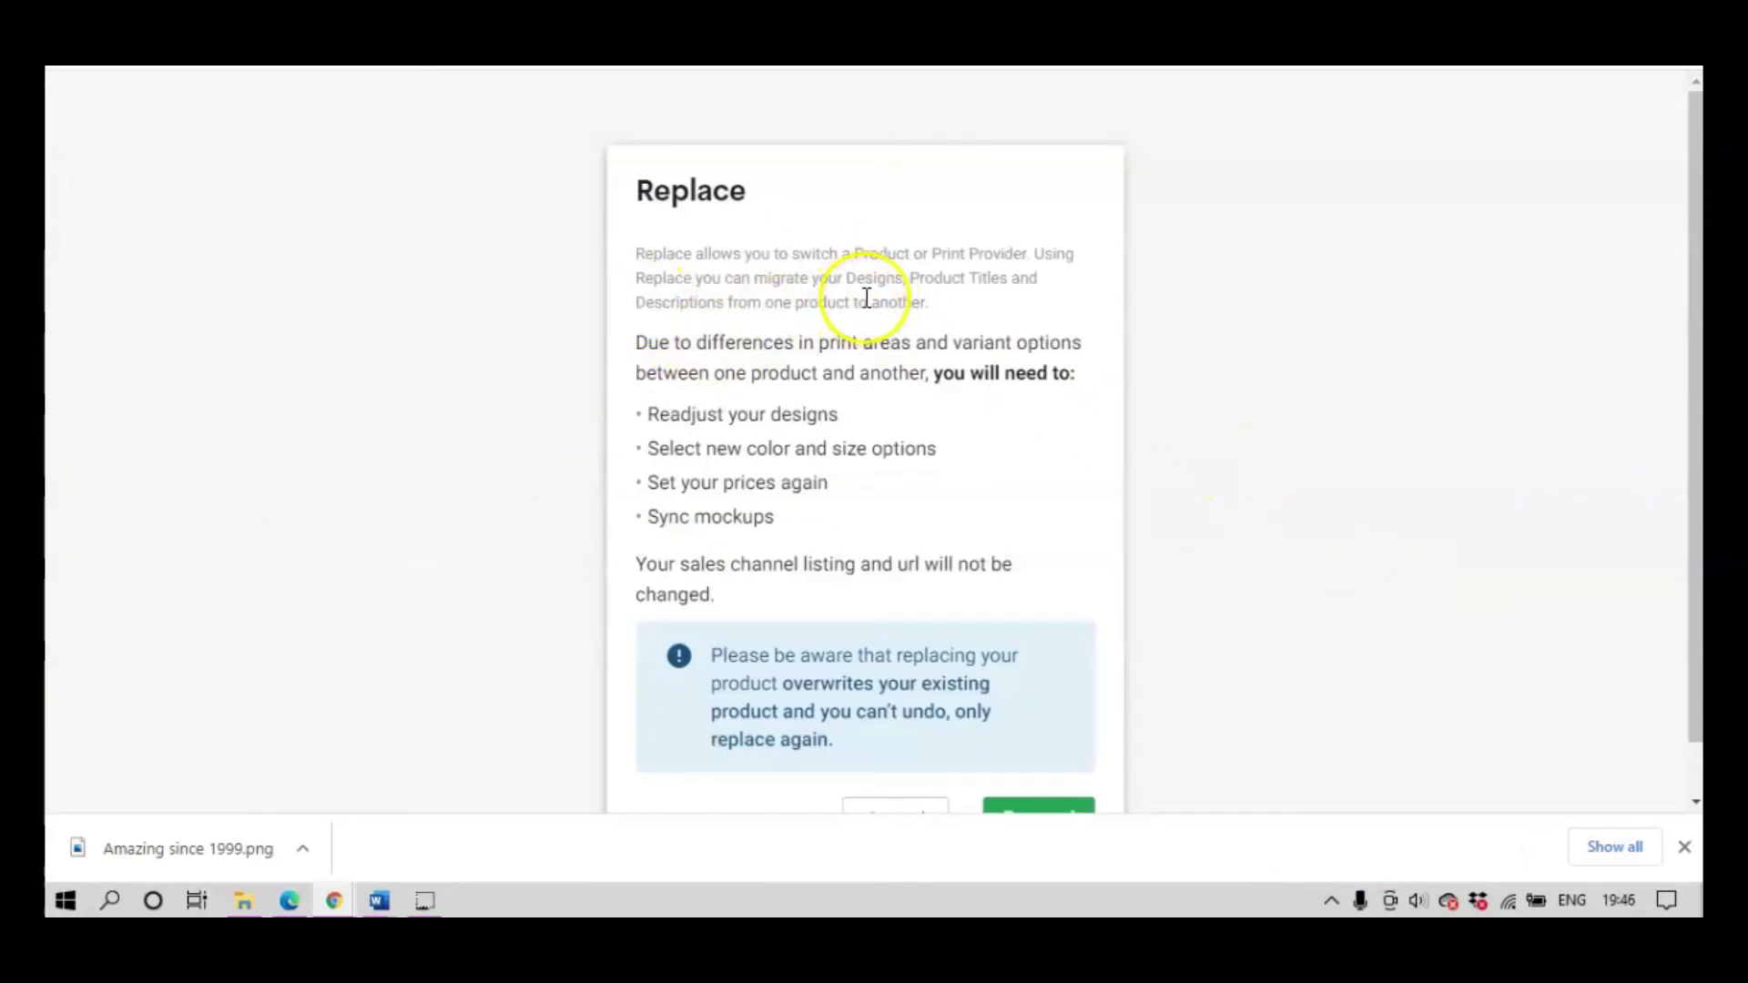
scroll(866, 281, down, 1)
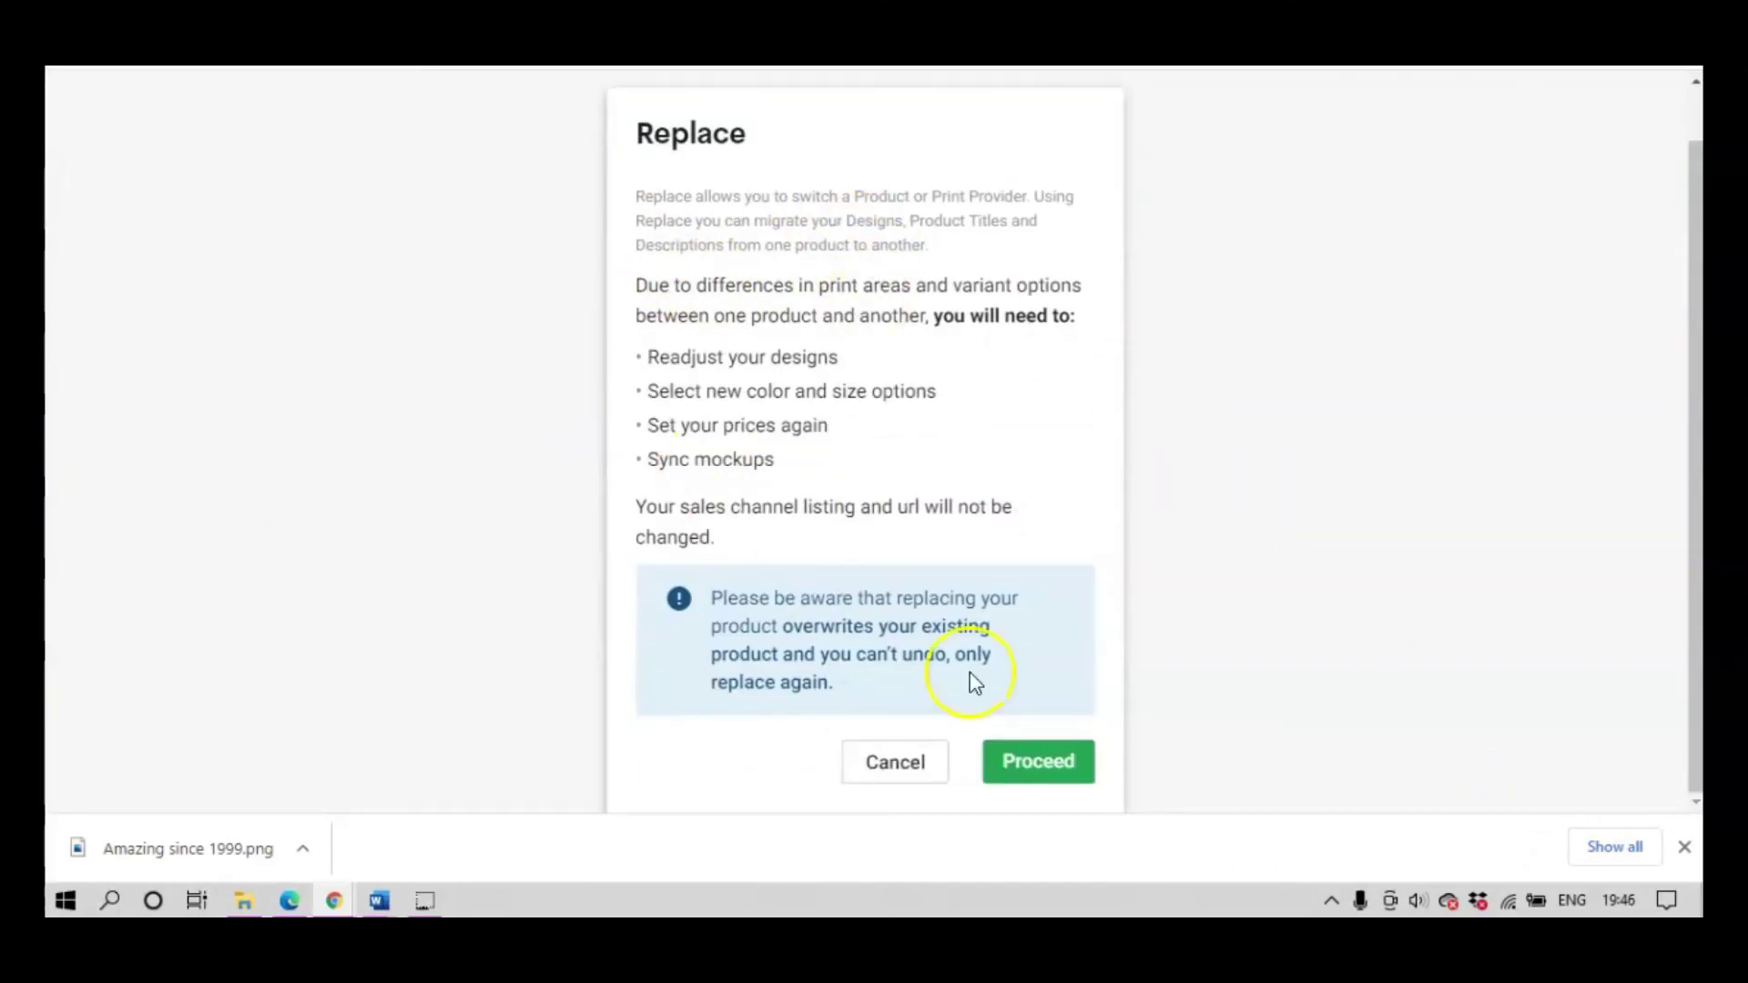
click(1028, 761)
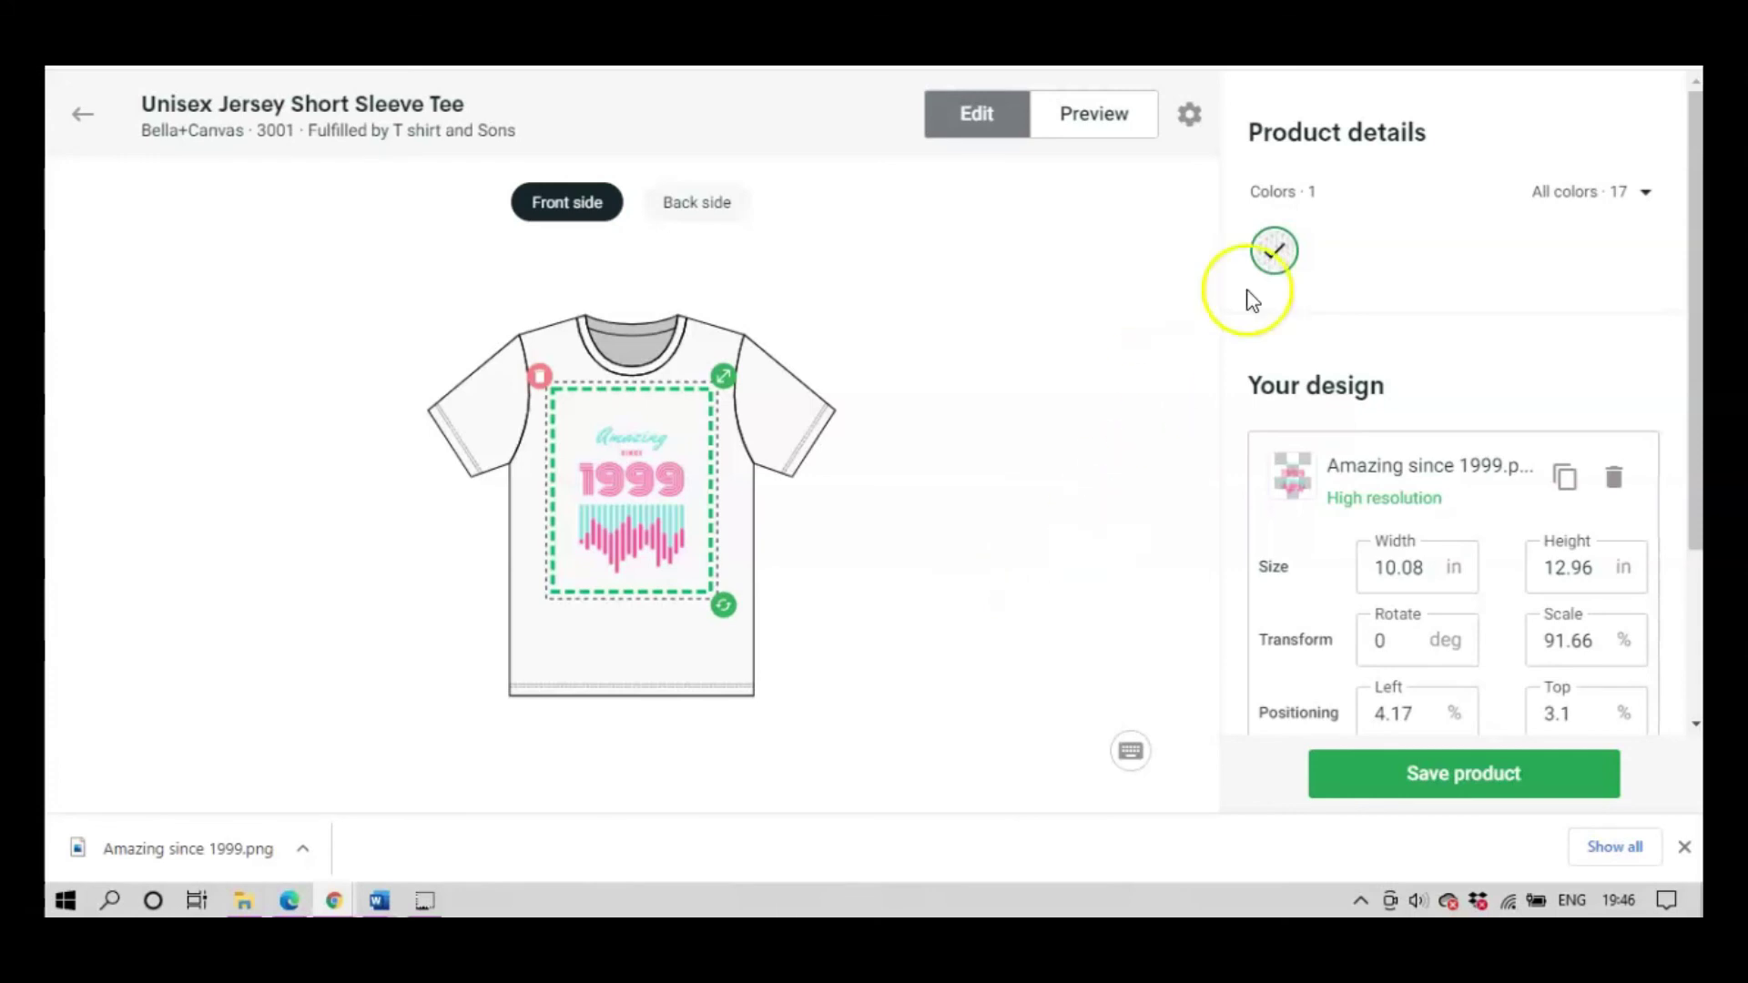
Make black the shirt's only color instead of white, save the product, and check its variant pricing.
click(1631, 196)
click(1546, 292)
click(1385, 296)
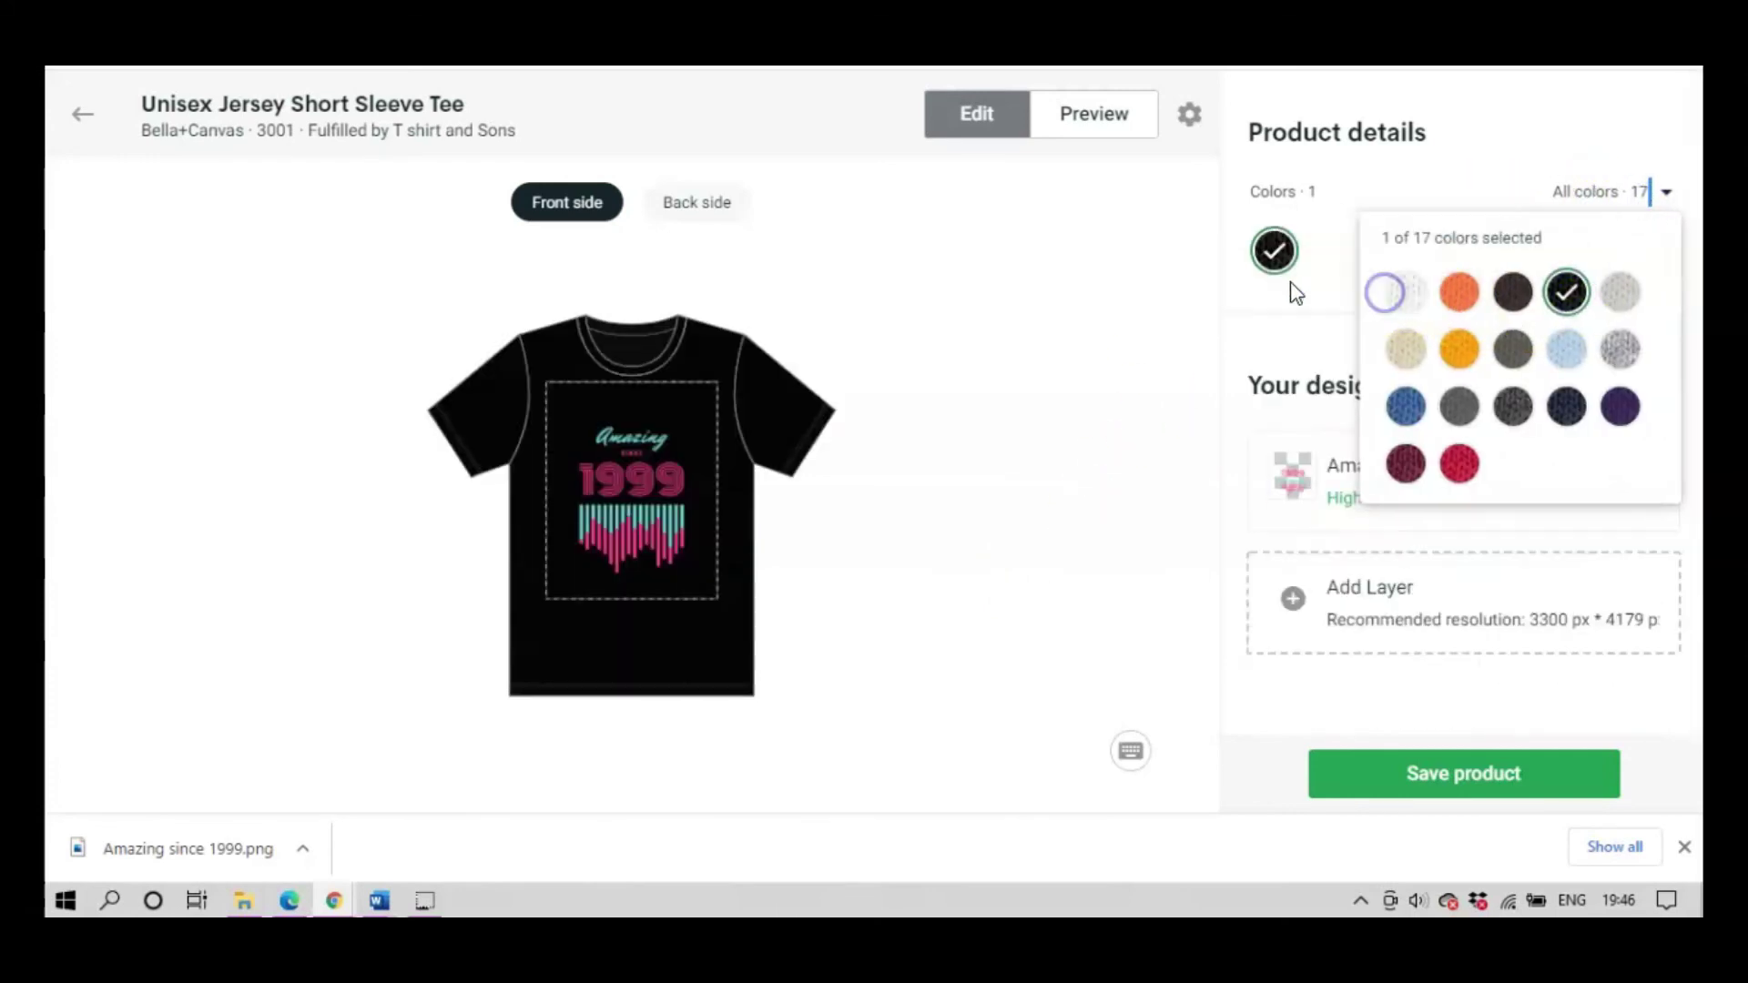
click(1161, 259)
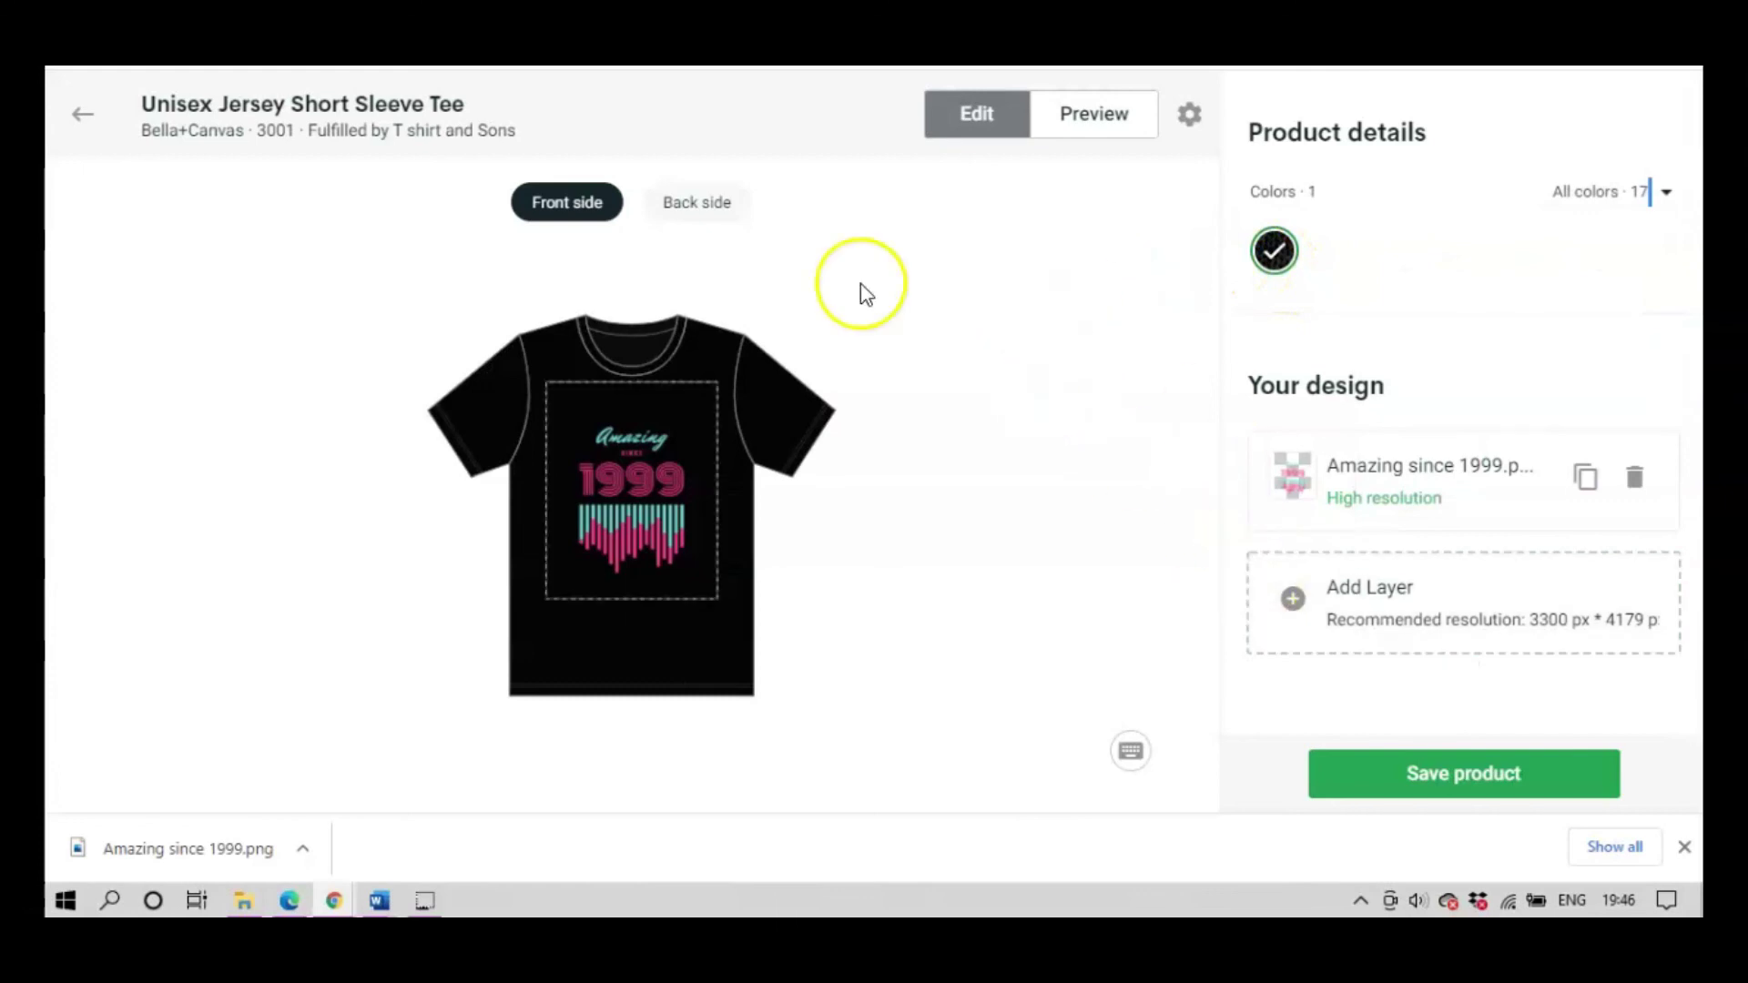
click(1482, 769)
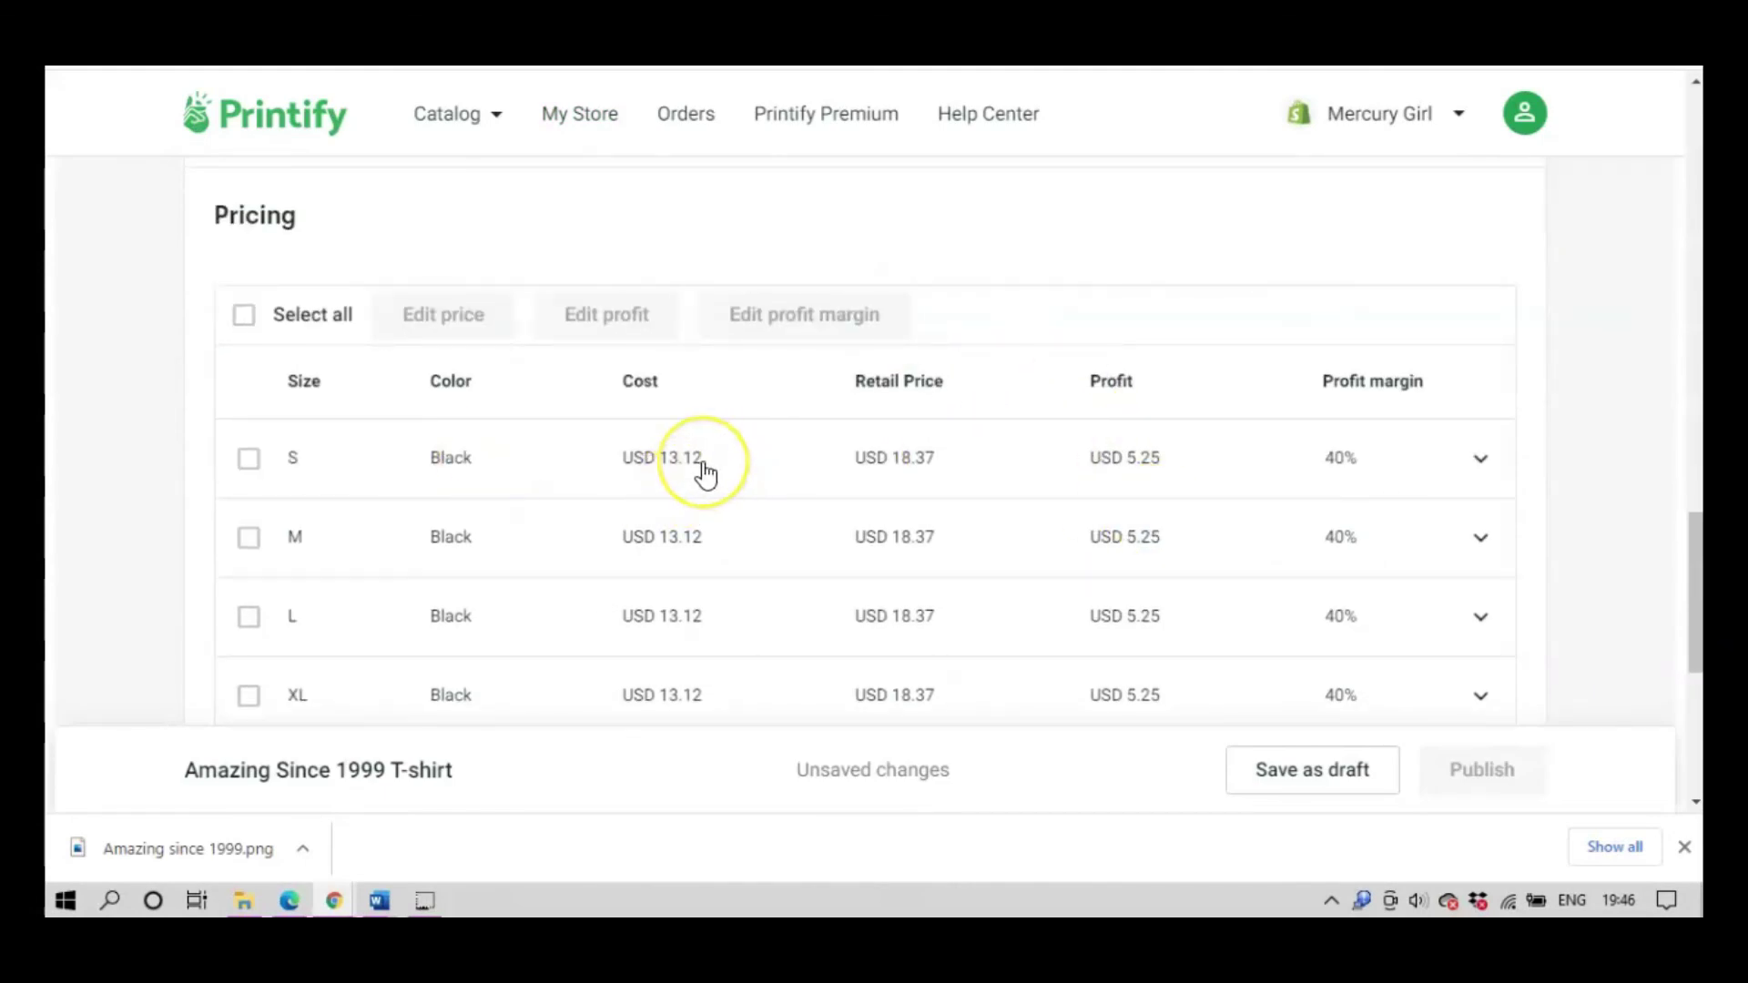
scroll(442, 501, down, 3)
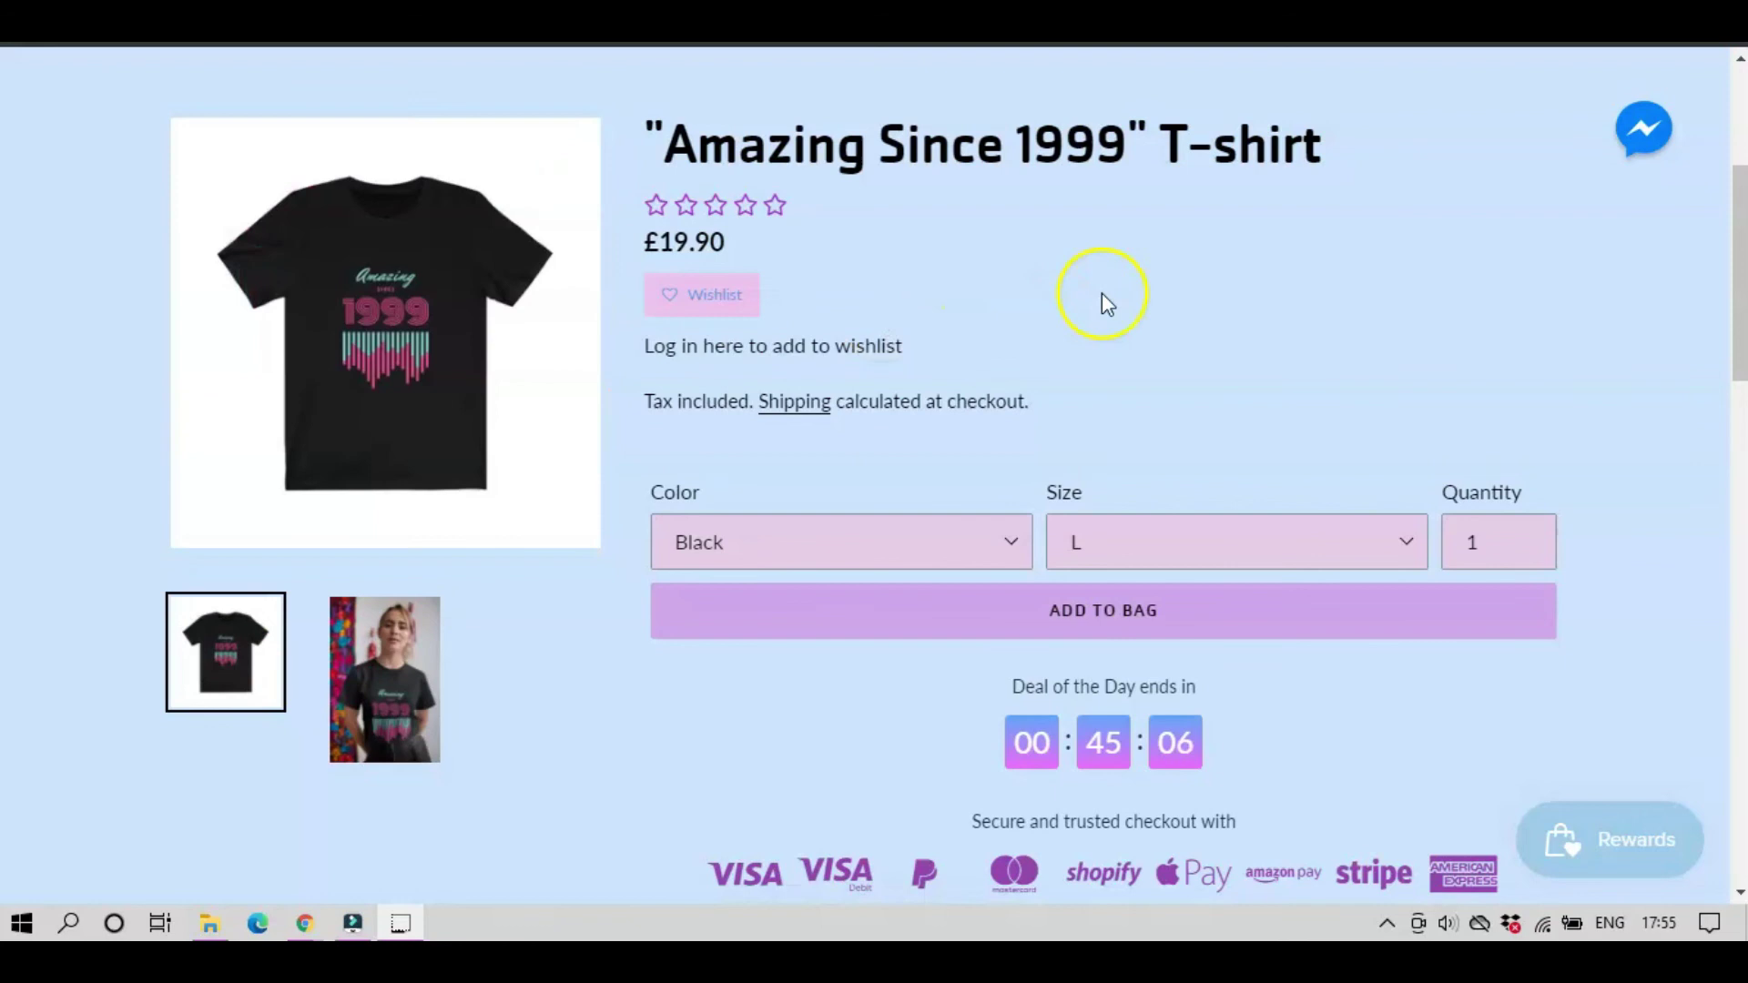
Look over the published "Amazing Since 1999" T-shirt page in the Shopify storefront.
scroll(1133, 279, down, 1)
scroll(1134, 278, down, 2)
scroll(1112, 289, up, 4)
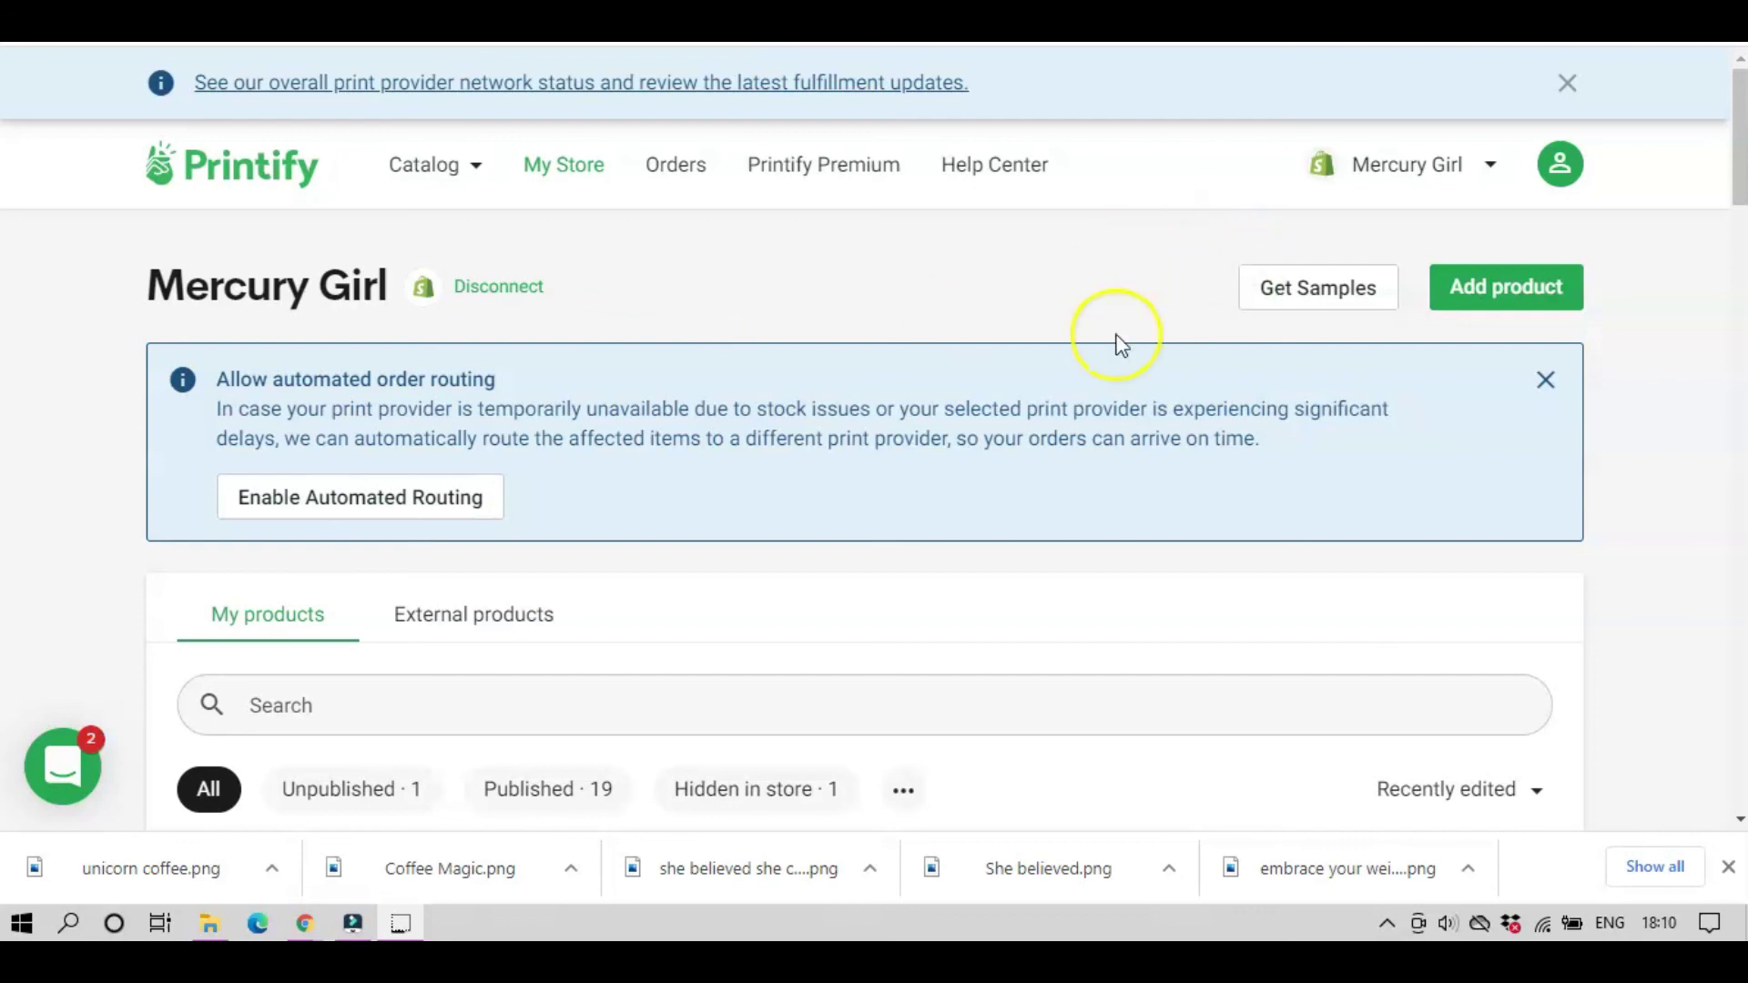
Start a sample order from the Mercury Girl store page in Printify.
click(1315, 287)
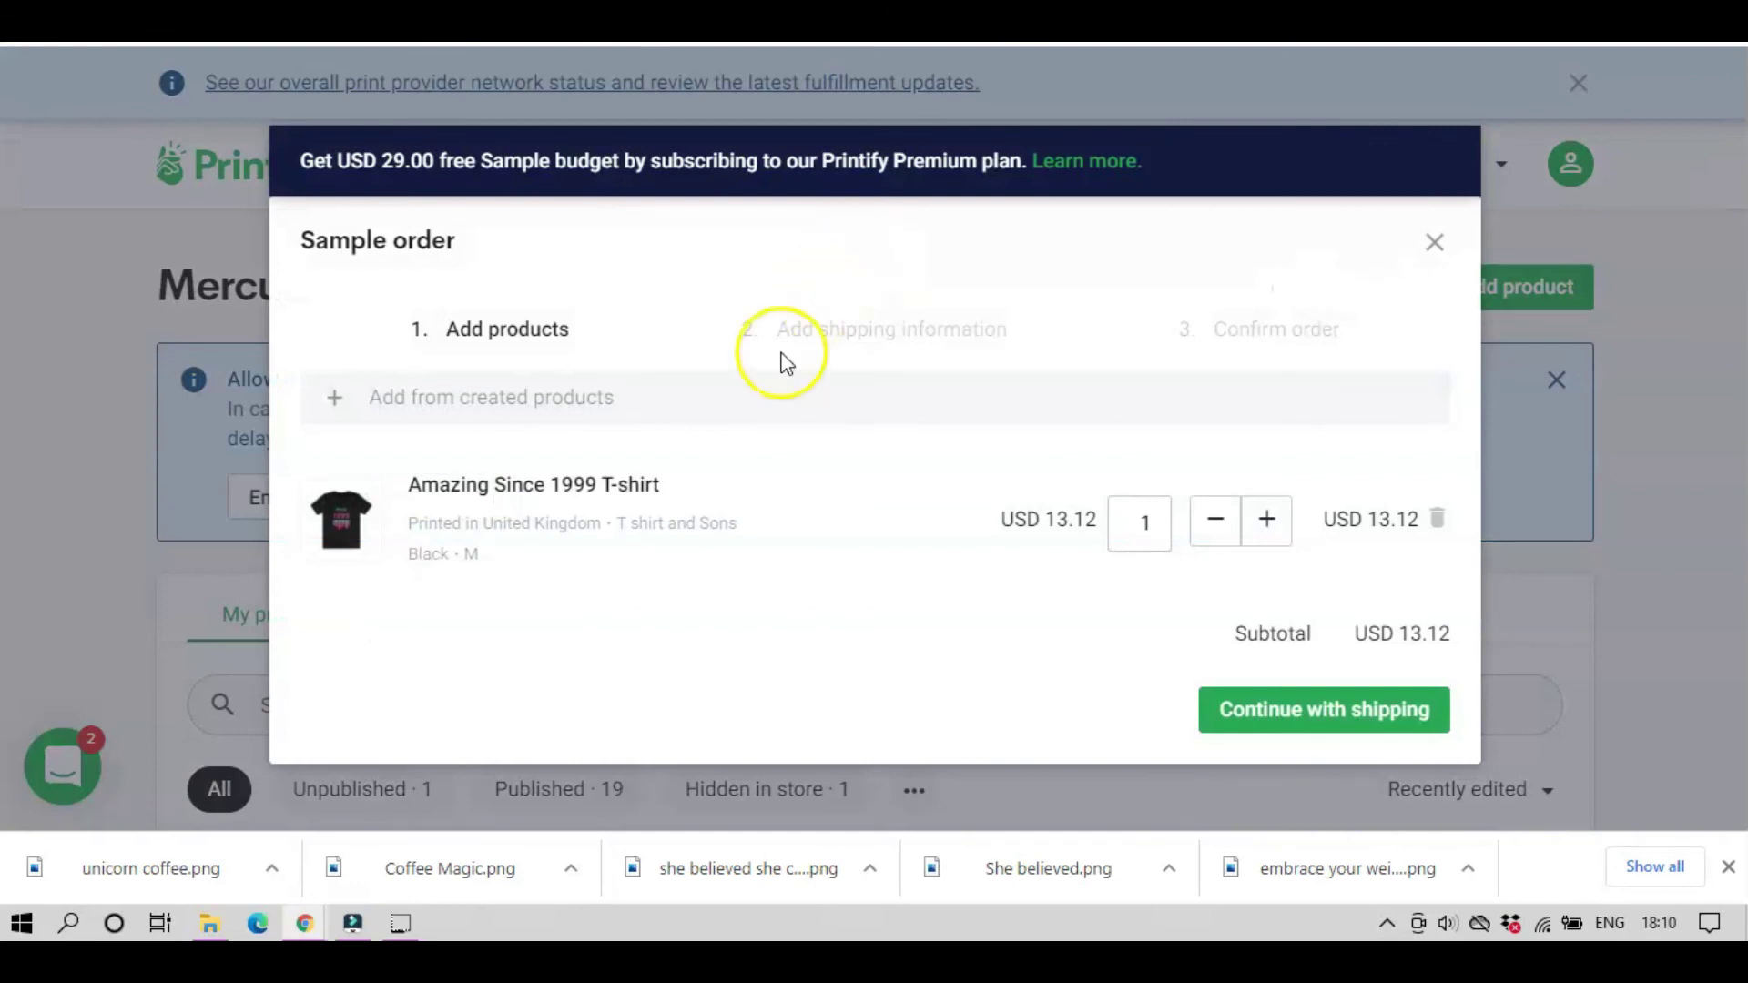